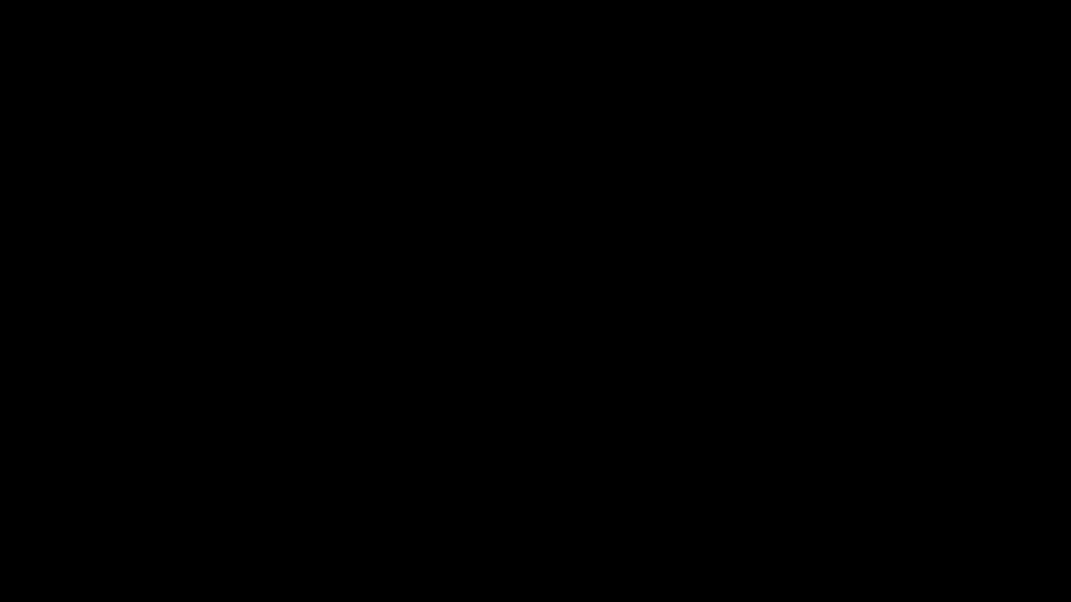
Bring up the full-screen Start menu with the Autodesk 2021 and 2022 tiles
key(super)
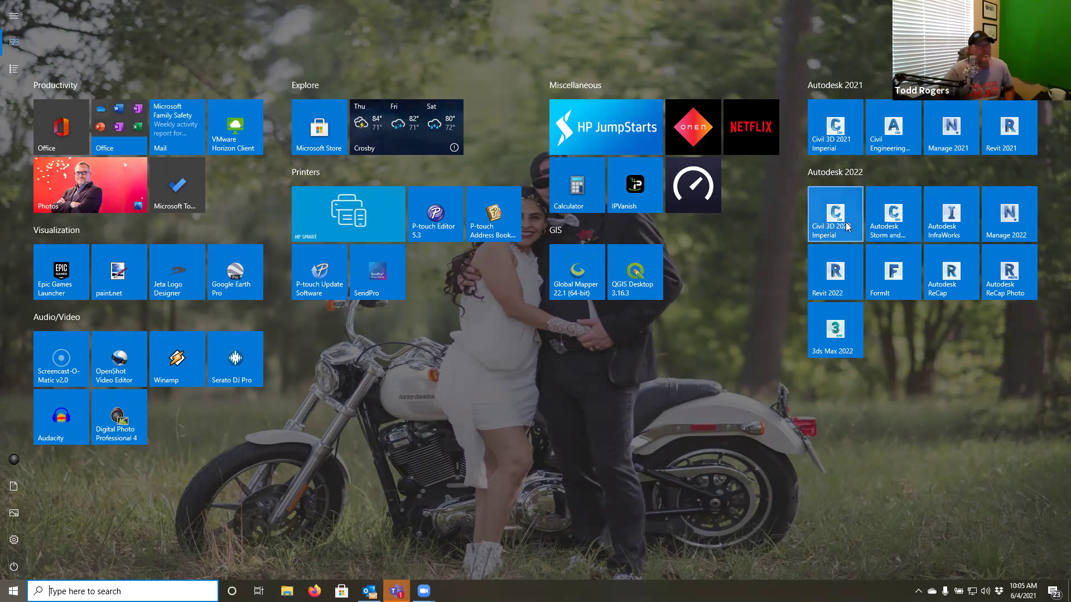
Launch Autodesk InfraWorks from the Autodesk 2022 tile group
click(944, 215)
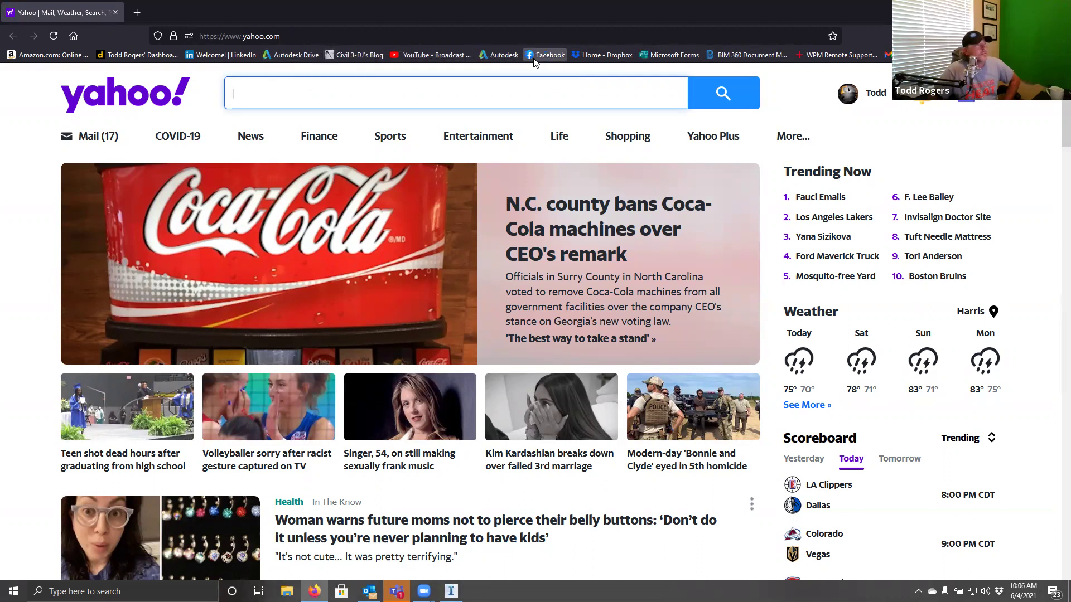
Find 'Car Animation in InfraWorks Video 1 of 2' in Your videos and open its Studio details
click(432, 55)
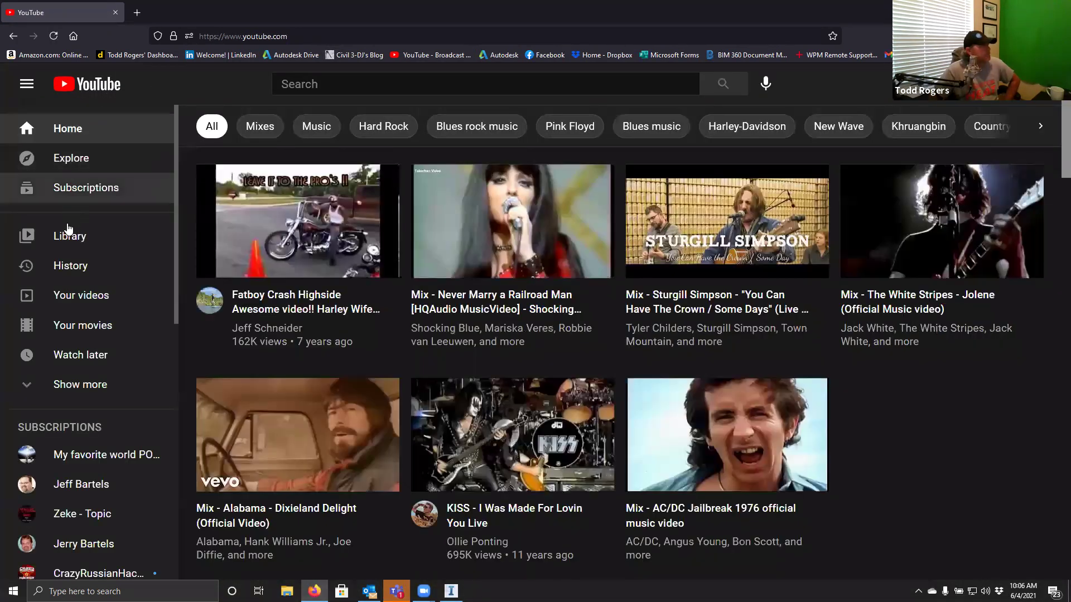
click(78, 300)
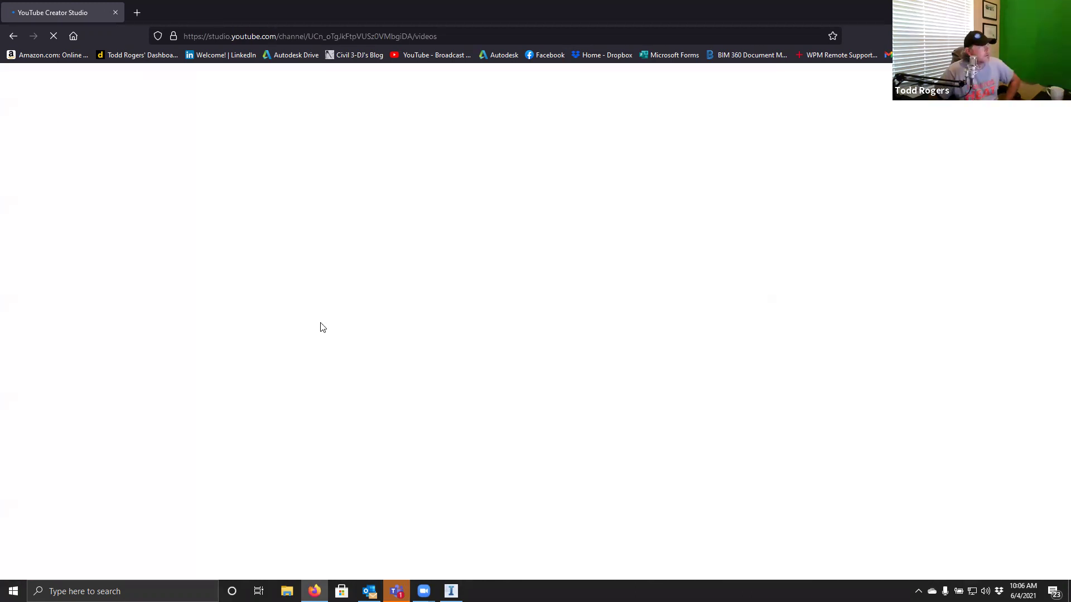
scroll(346, 334, down, 3)
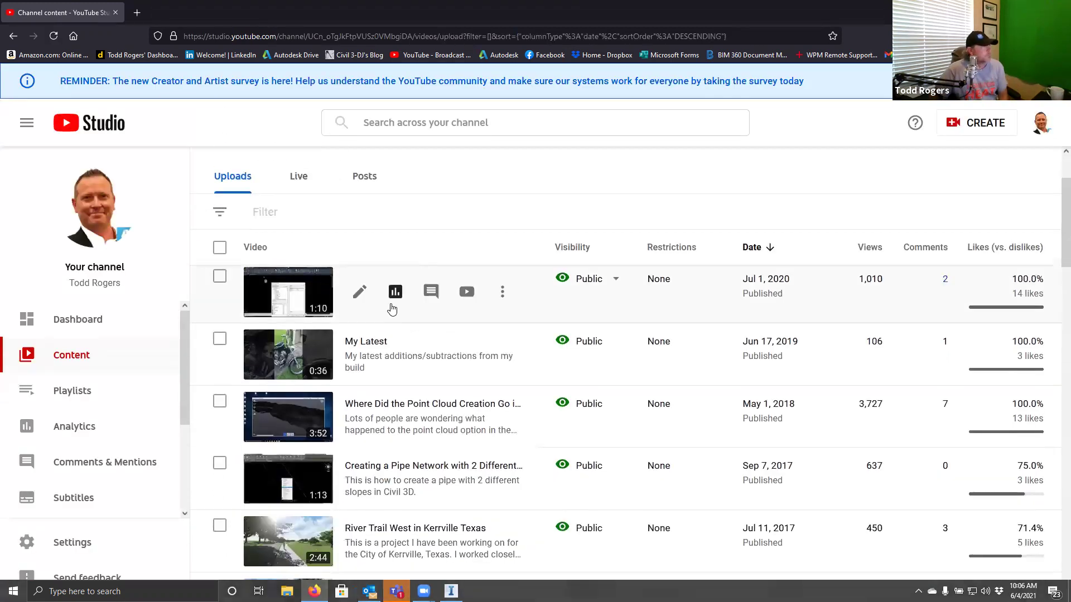
scroll(390, 368, down, 7)
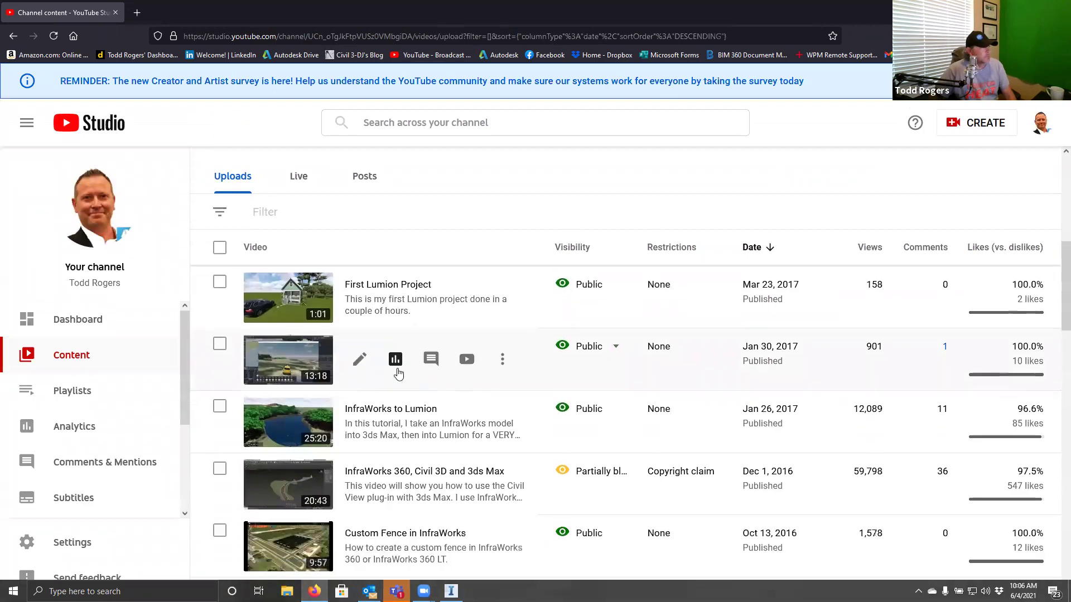
scroll(642, 463, down, 4)
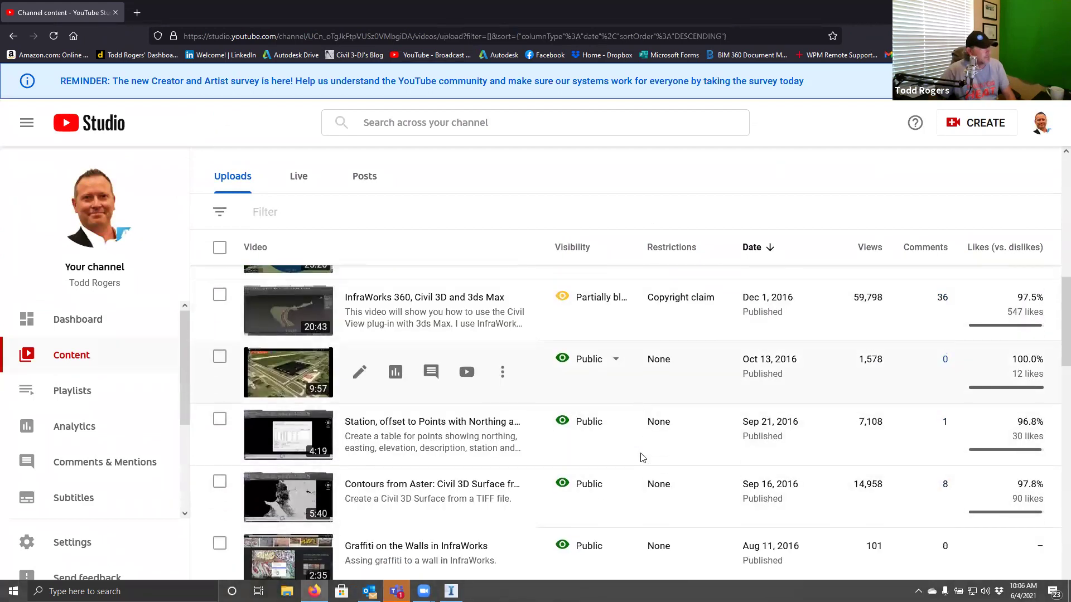
scroll(641, 458, down, 6)
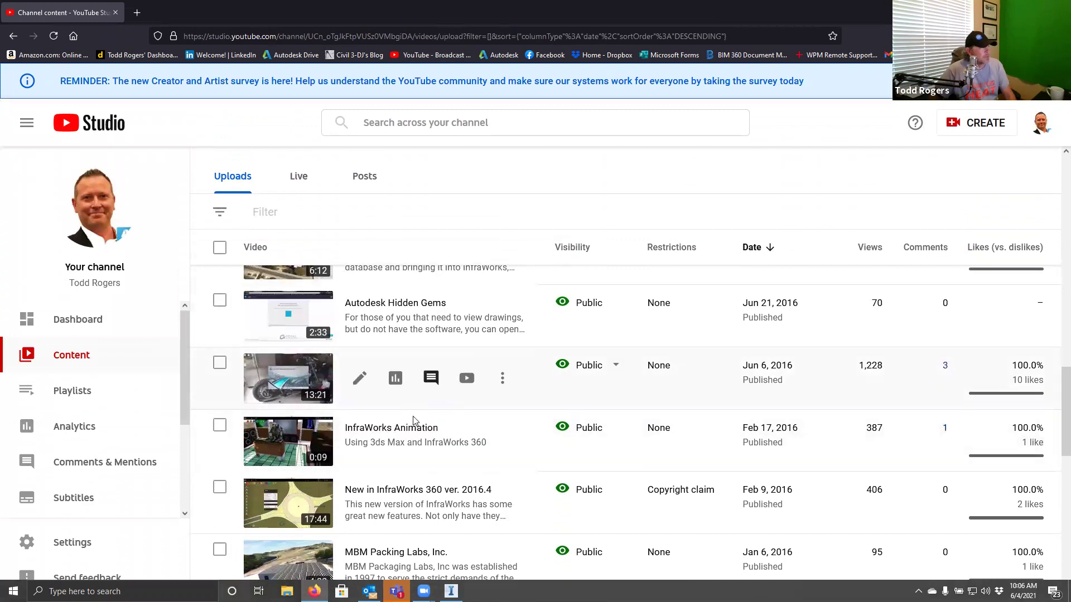
scroll(452, 446, down, 1)
scroll(453, 447, down, 1)
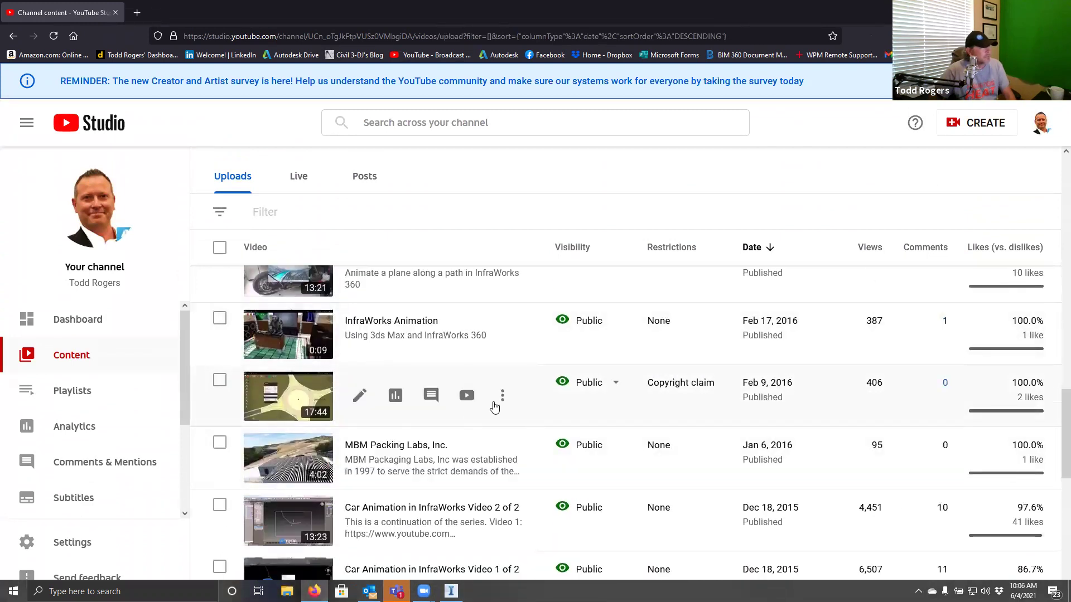
scroll(502, 427, down, 4)
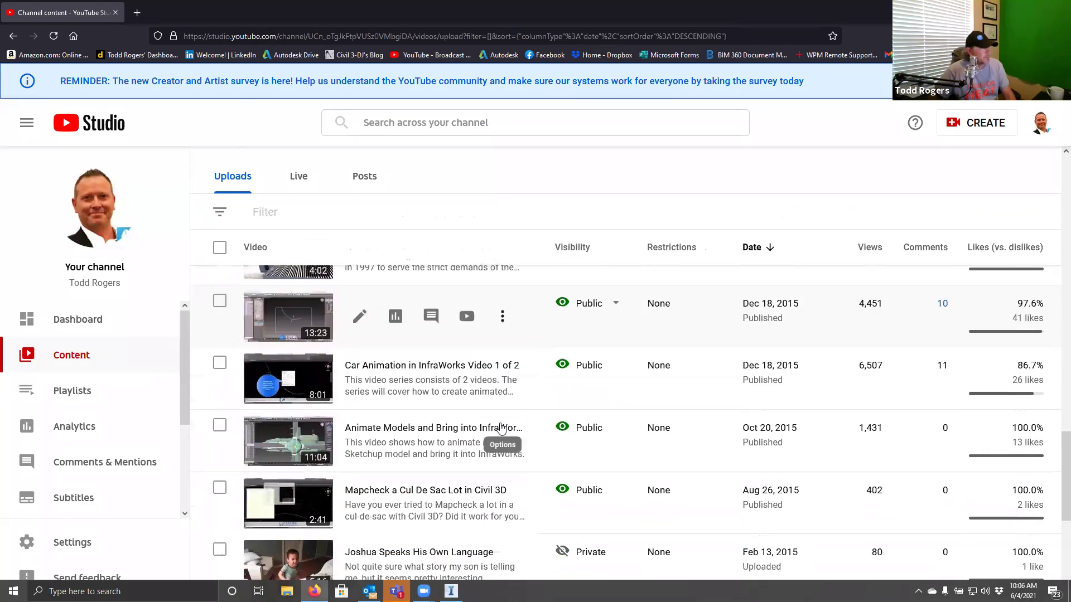
scroll(444, 383, up, 1)
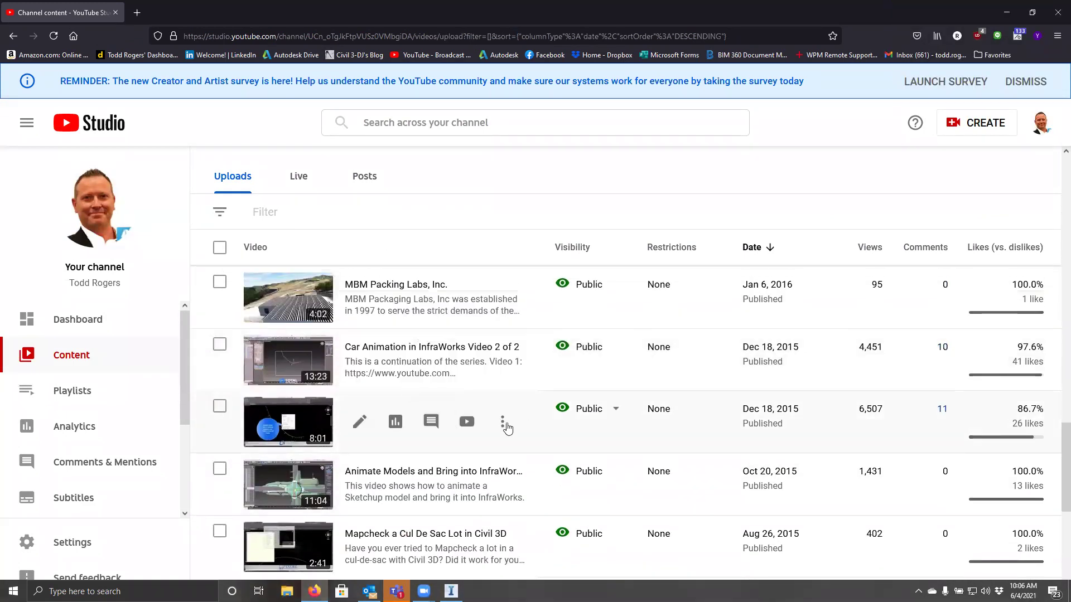
click(326, 413)
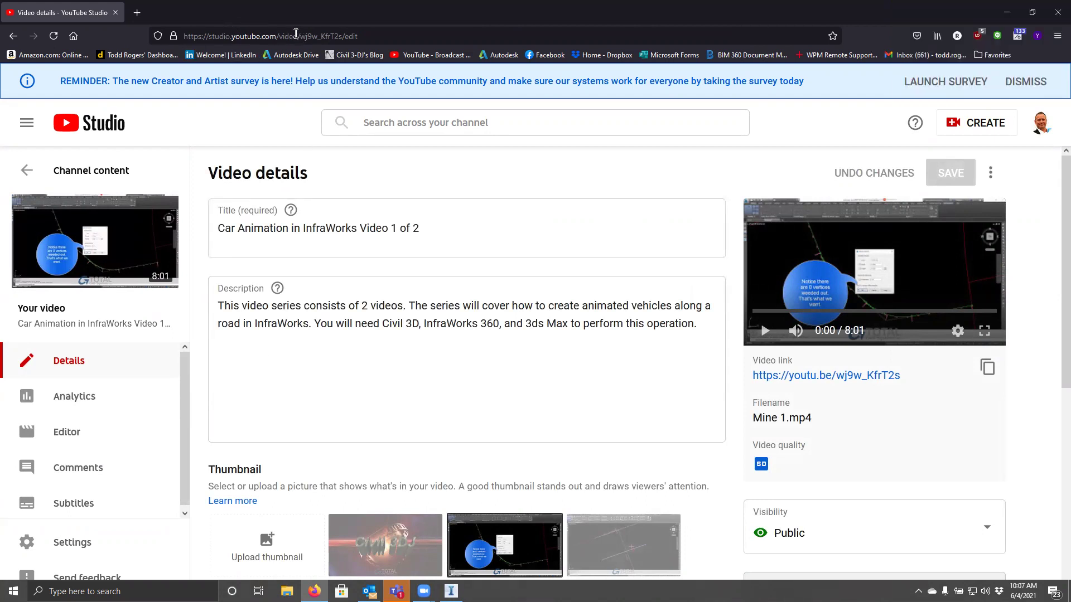
Copy the video's public watch-page URL and close the browser, returning to InfraWorks
click(85, 232)
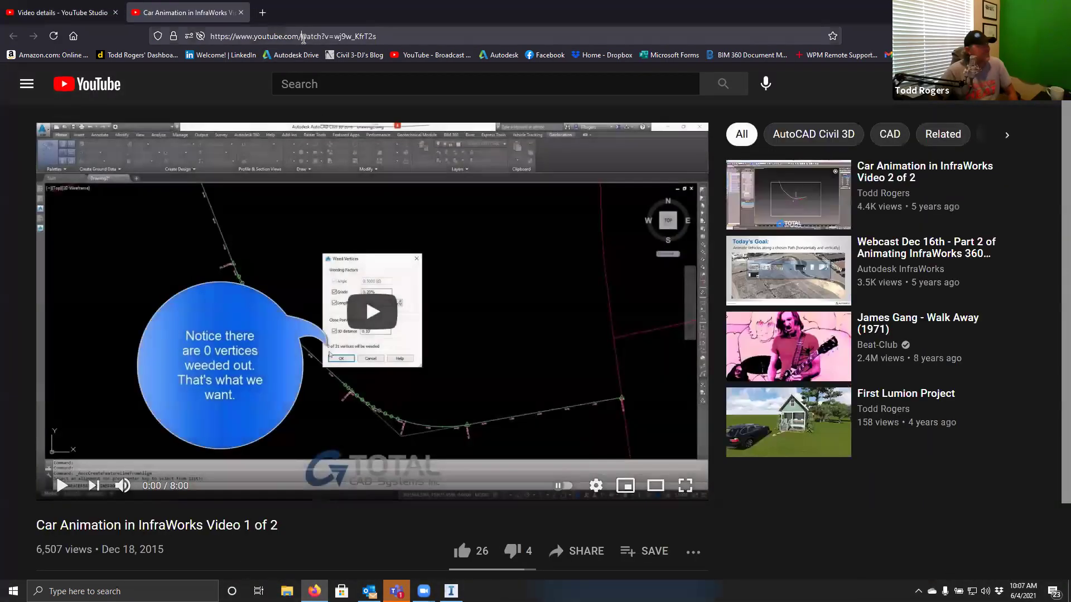
right_click(303, 39)
click(342, 100)
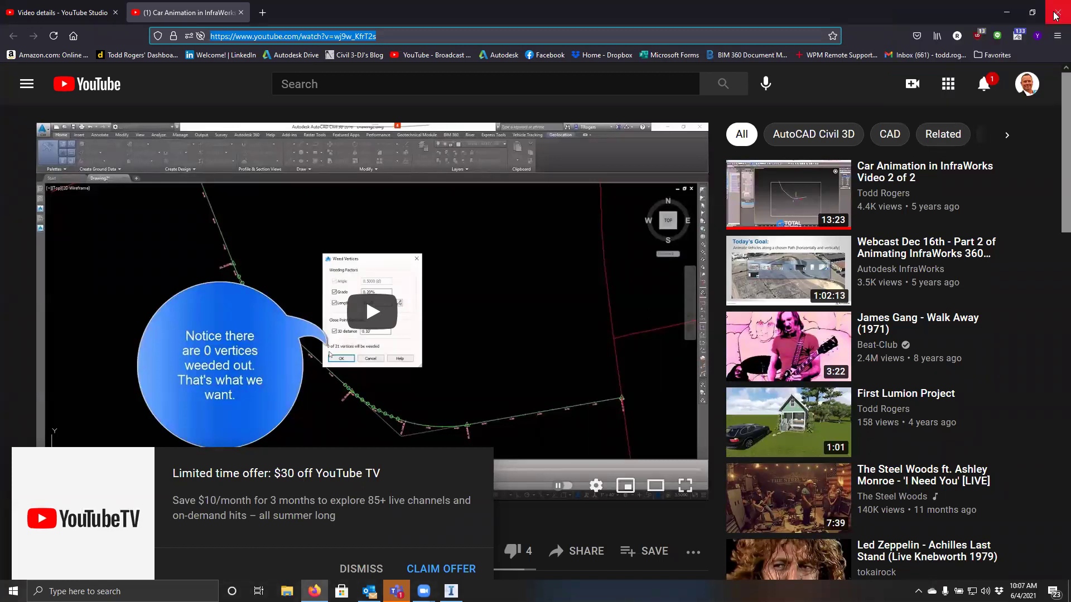
click(1056, 15)
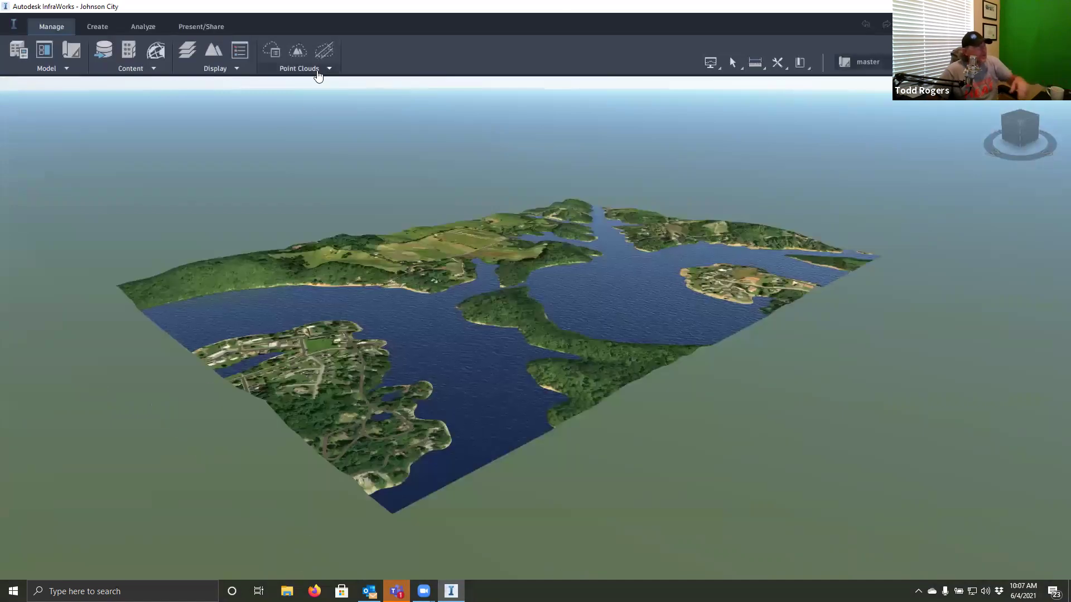
Zoom into the wooded field and start a PI-based road, opening the assembly list at Two Lanes
scroll(313, 220, up, 6)
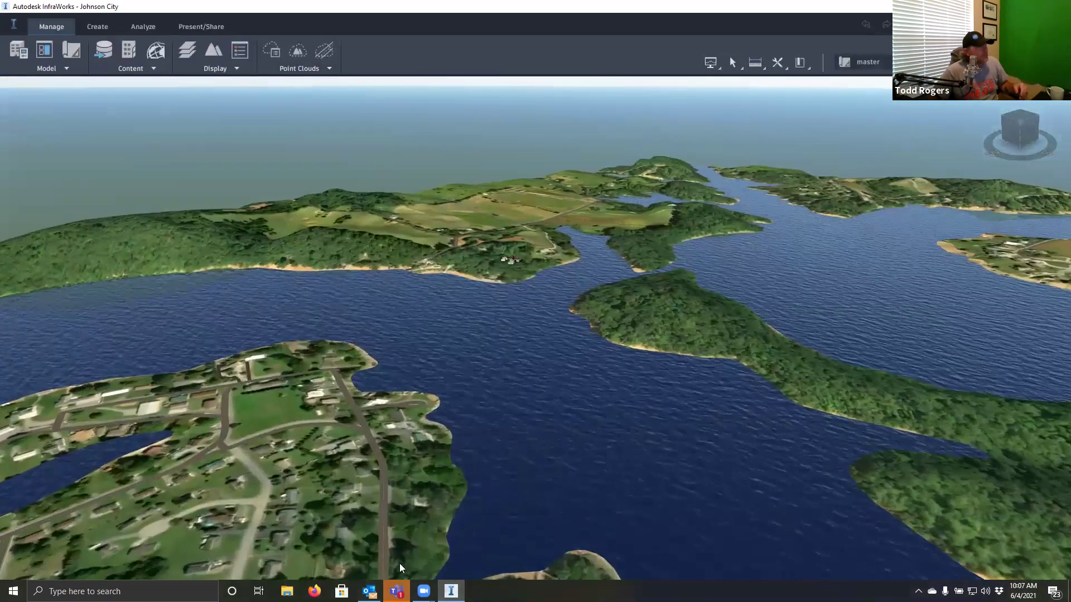
scroll(369, 422, up, 5)
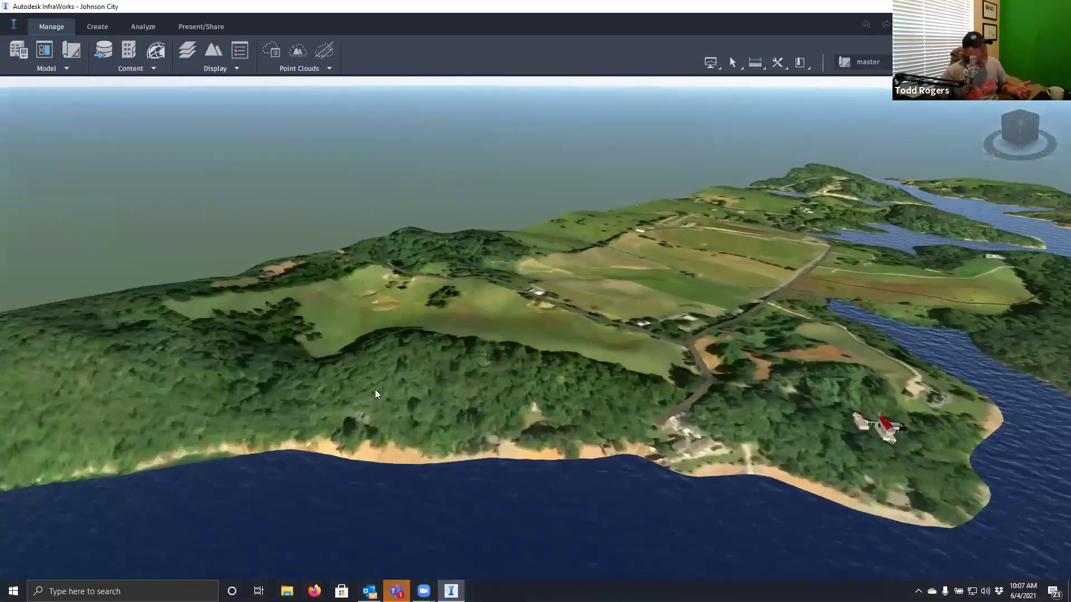
scroll(409, 382, up, 8)
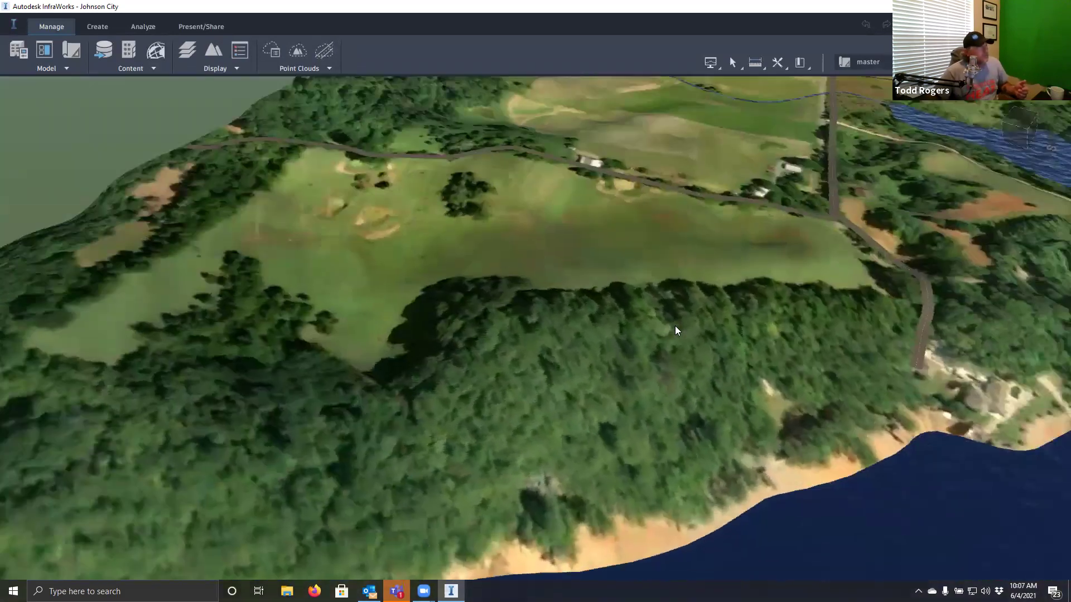
shift+middle_drag(674, 330, 476, 323)
scroll(466, 325, up, 6)
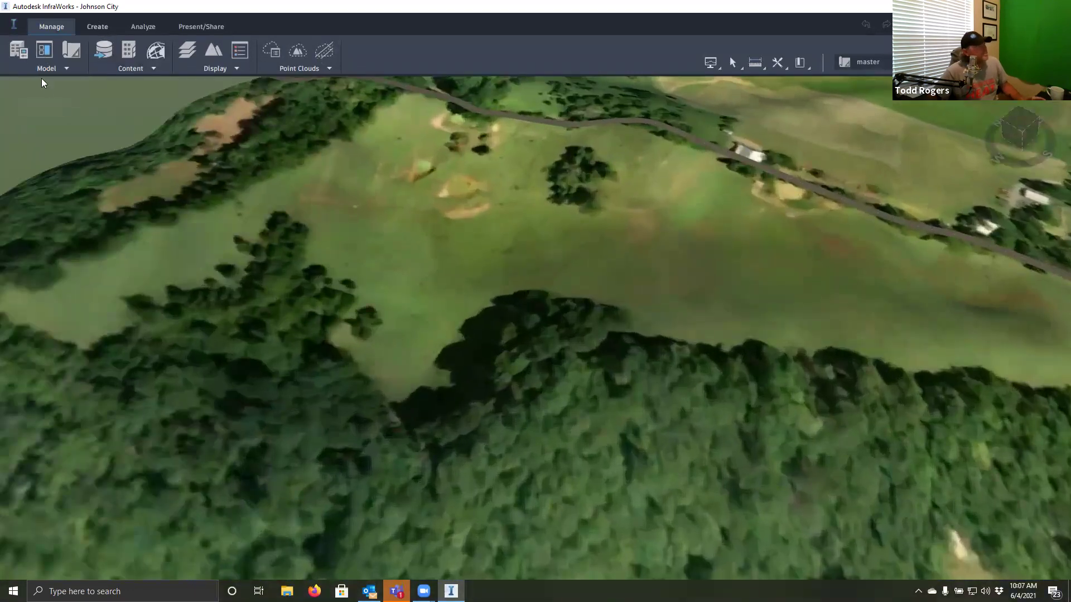
click(97, 26)
click(19, 50)
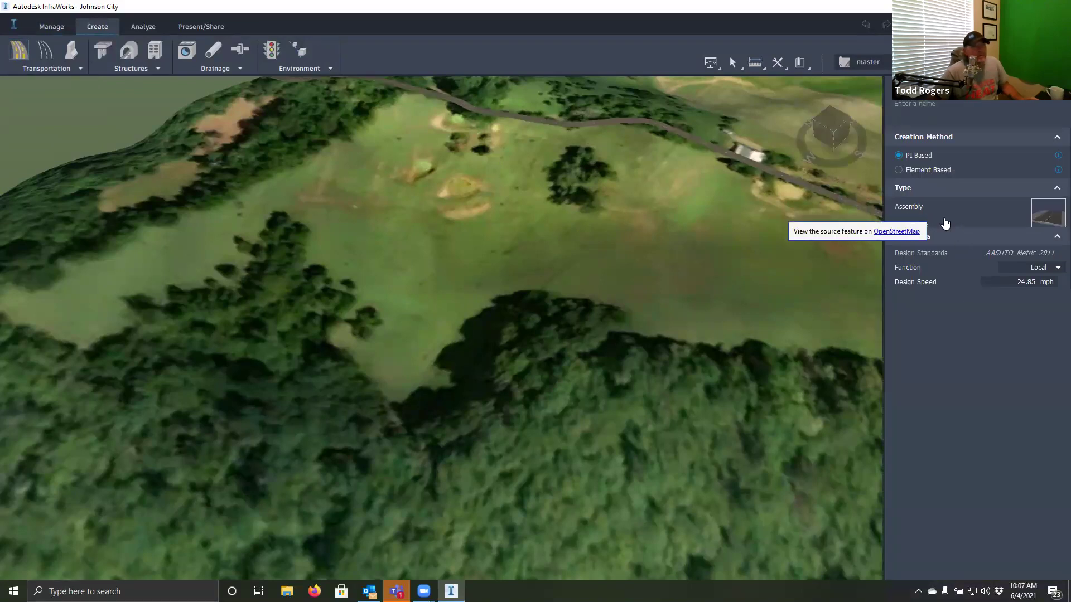
click(927, 227)
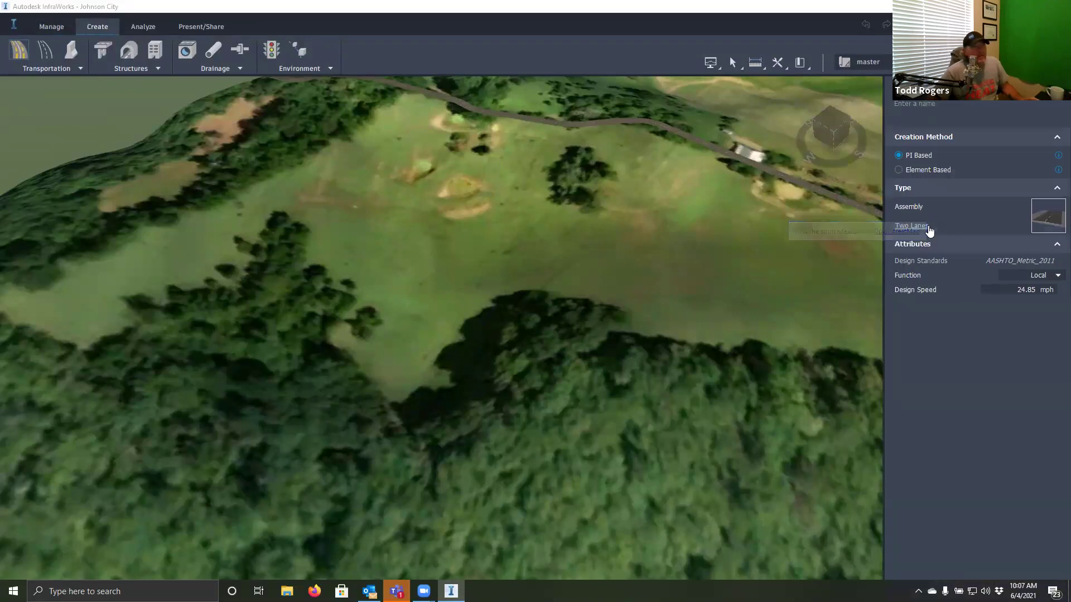
scroll(889, 339, down, 10)
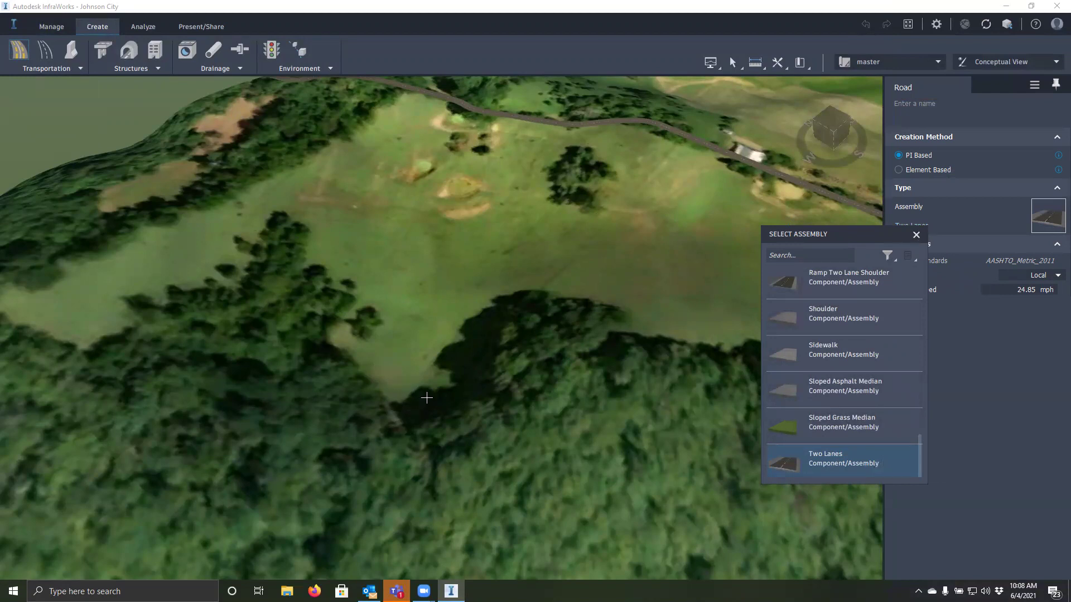
Draw the Two Lanes road from the lower field through a bend point to the existing paved road
scroll(427, 398, down, 3)
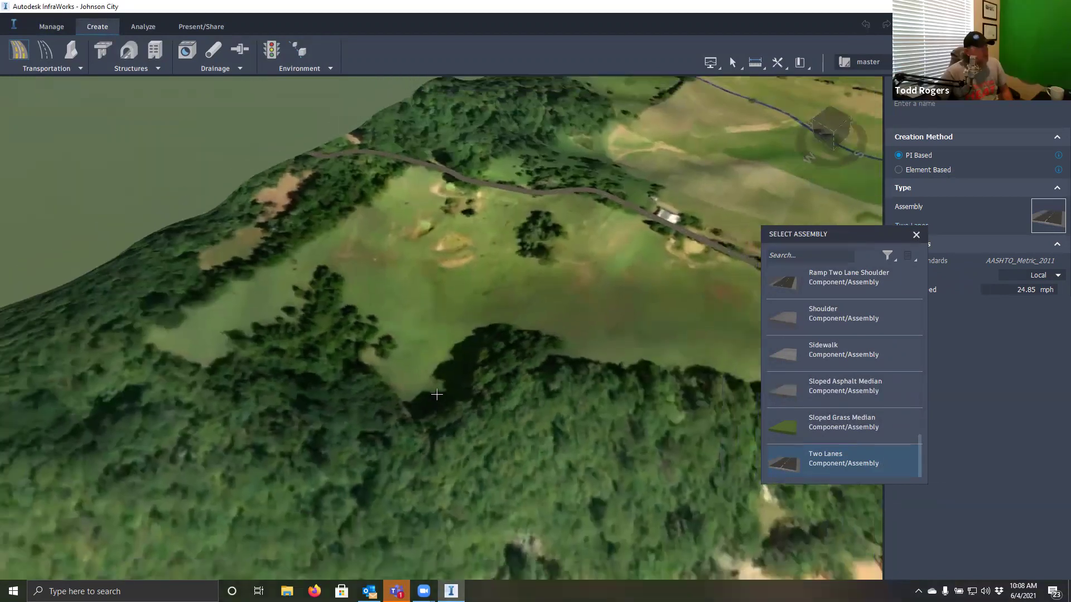
scroll(436, 395, down, 2)
click(434, 472)
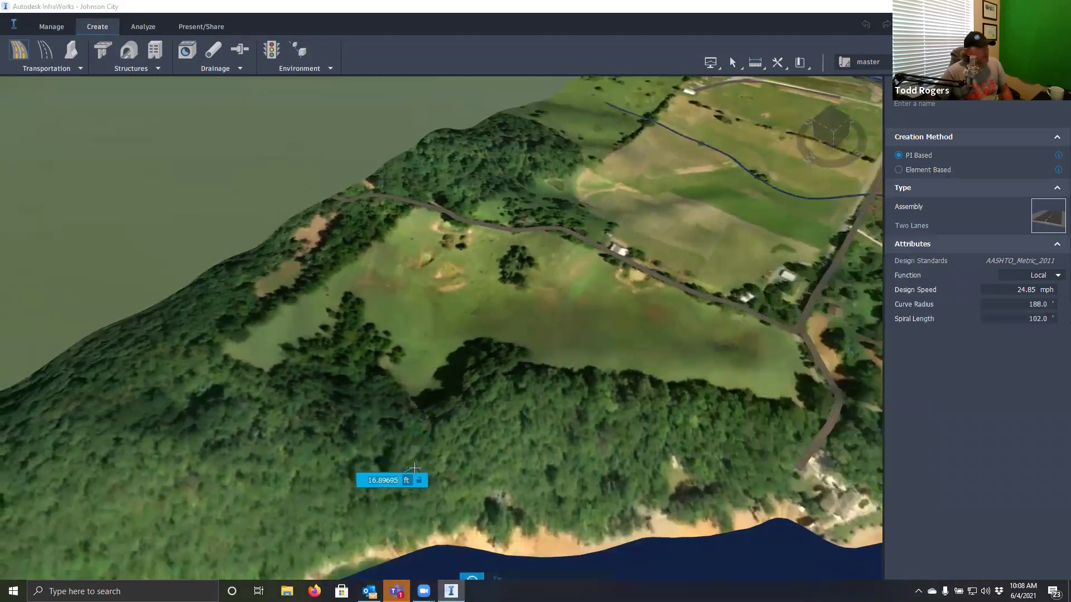
click(441, 360)
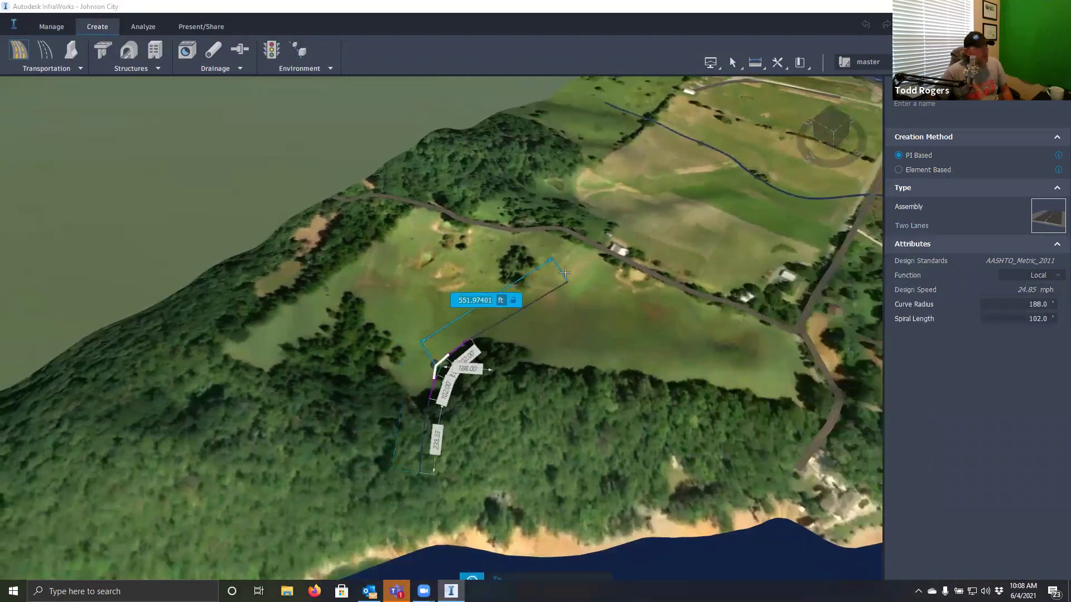
scroll(581, 271, up, 5)
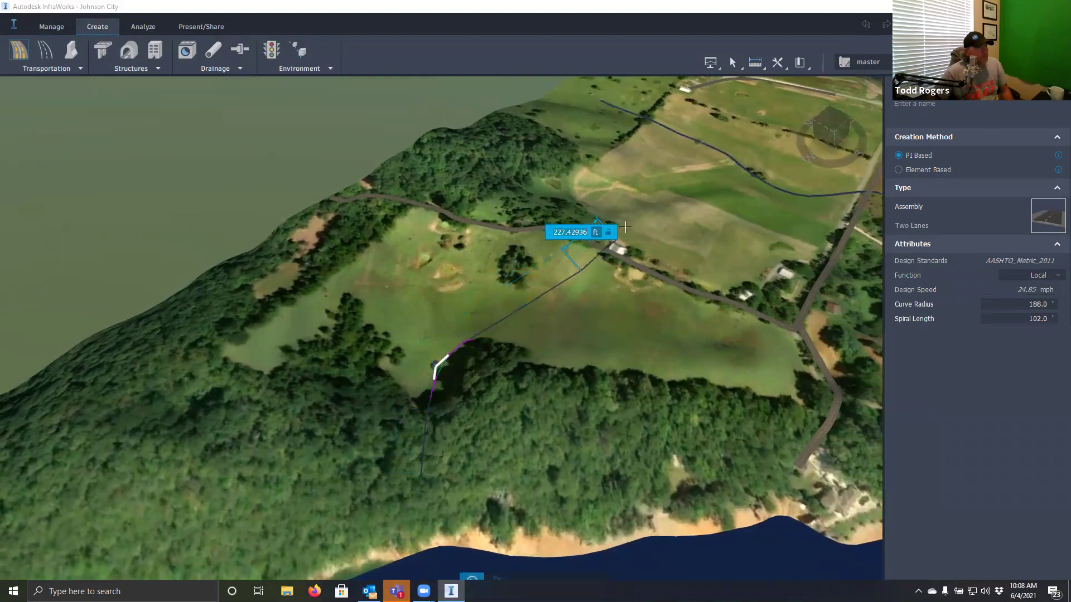
scroll(526, 390, down, 5)
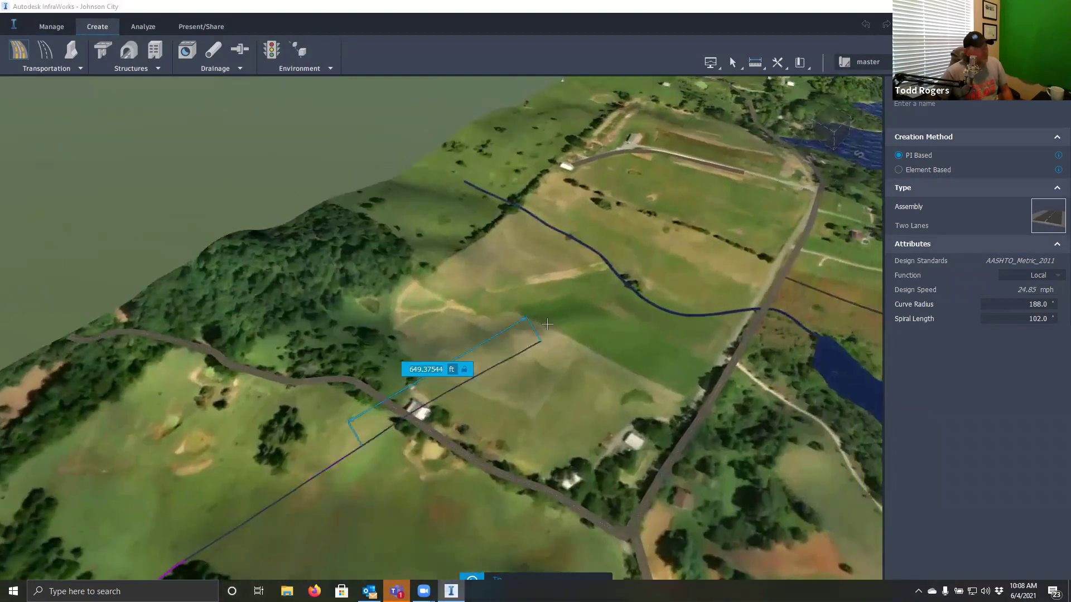
scroll(555, 245, up, 5)
scroll(331, 556, up, 5)
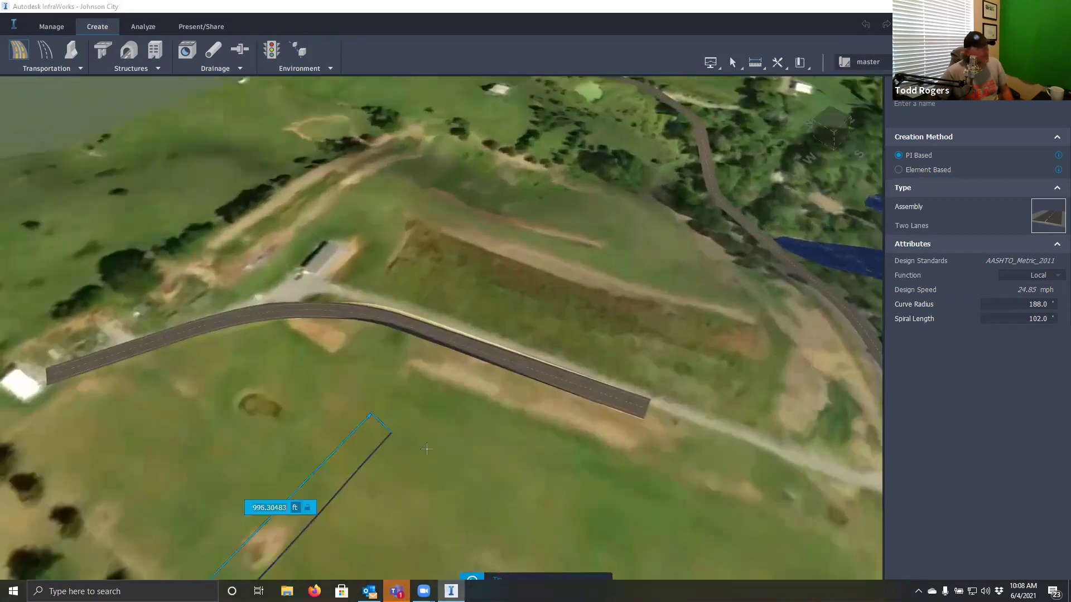
scroll(474, 362, up, 3)
double_click(484, 348)
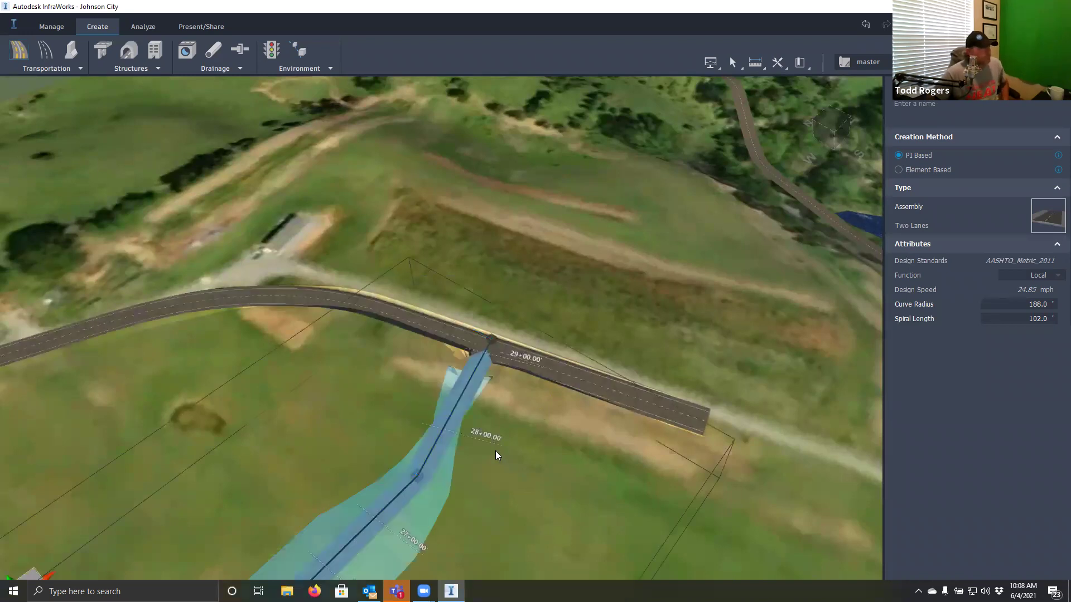
Convert the road's first bend point into a curve and enlarge it
middle_drag(495, 451, 597, 283)
right_click(516, 363)
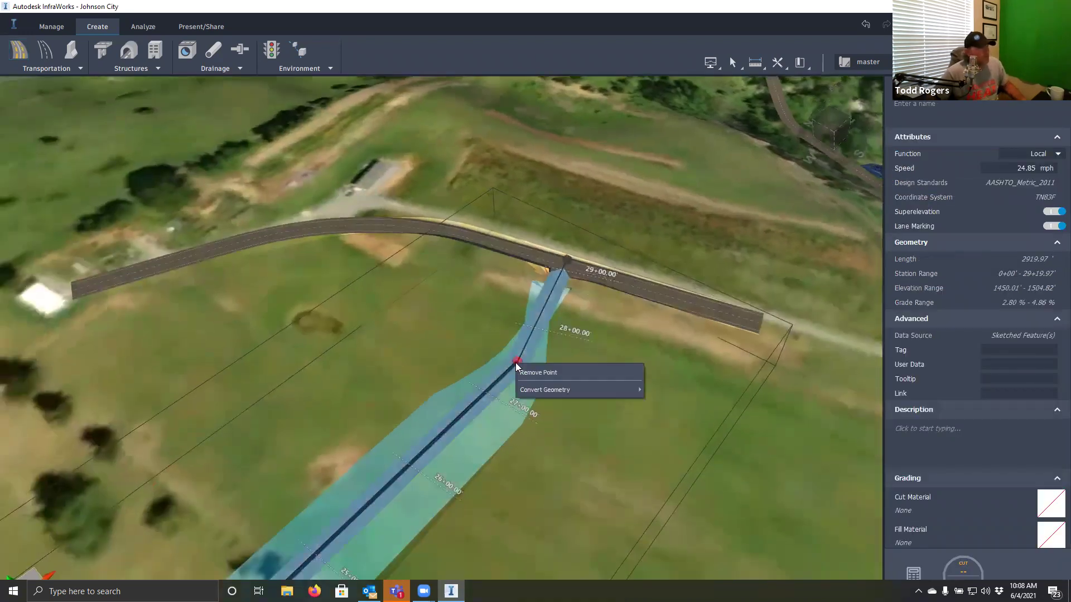
mouse_move(614, 391)
click(672, 389)
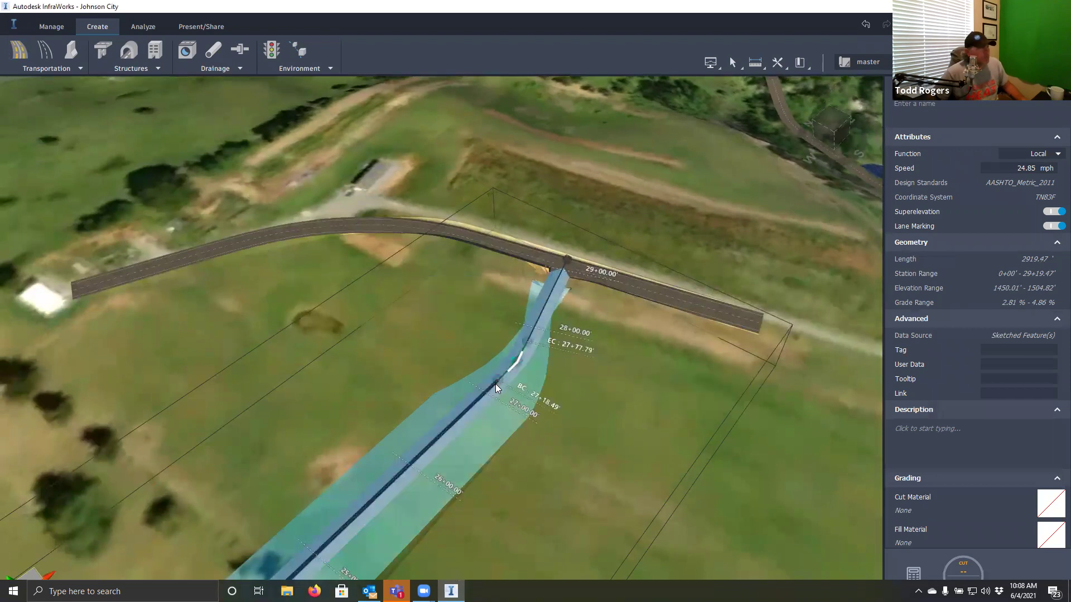
drag(487, 392, 583, 397)
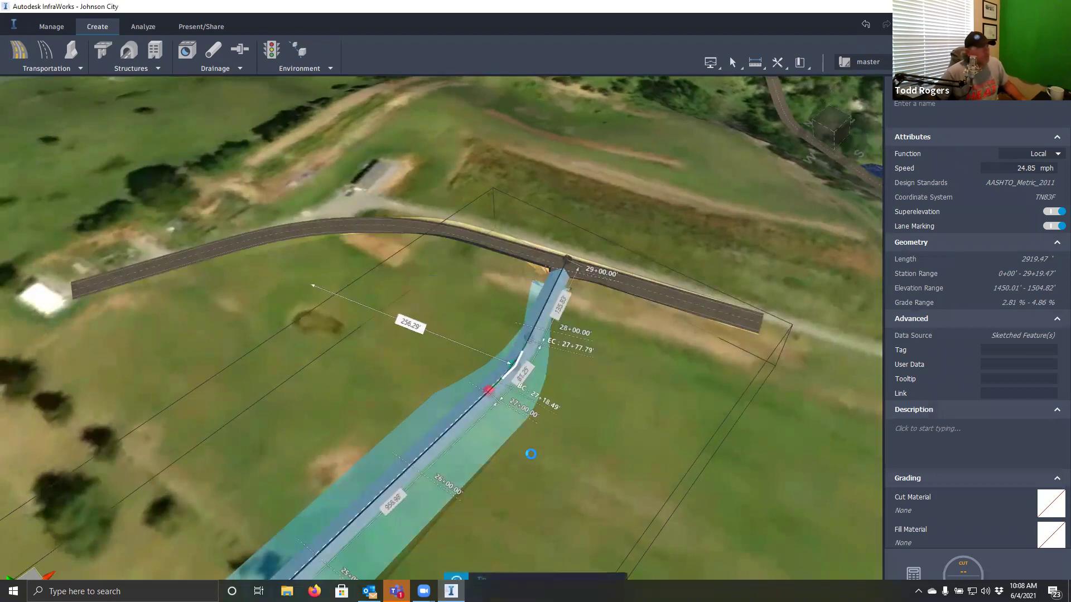
Convert the remaining red road point into a curve, then deselect the road
shift+middle_drag(539, 430, 613, 384)
right_click(580, 366)
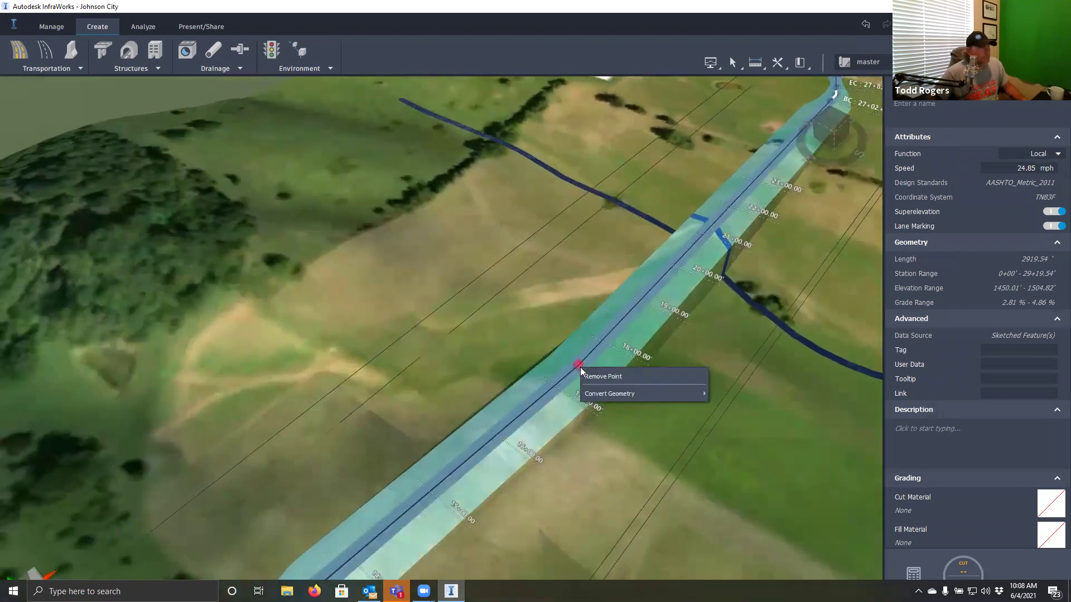
mouse_move(648, 393)
click(733, 393)
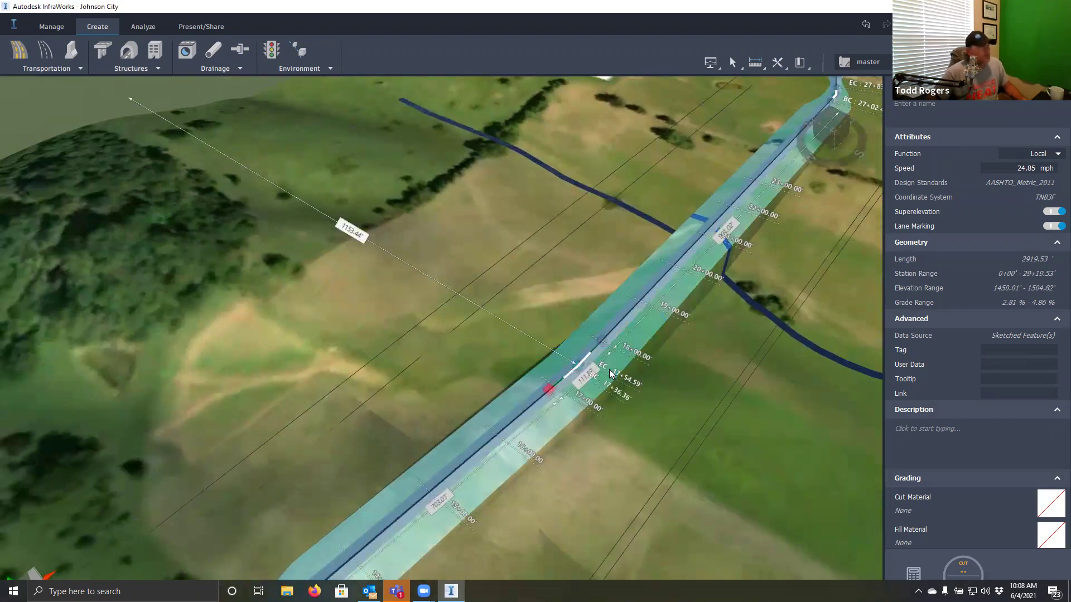
scroll(611, 374, down, 5)
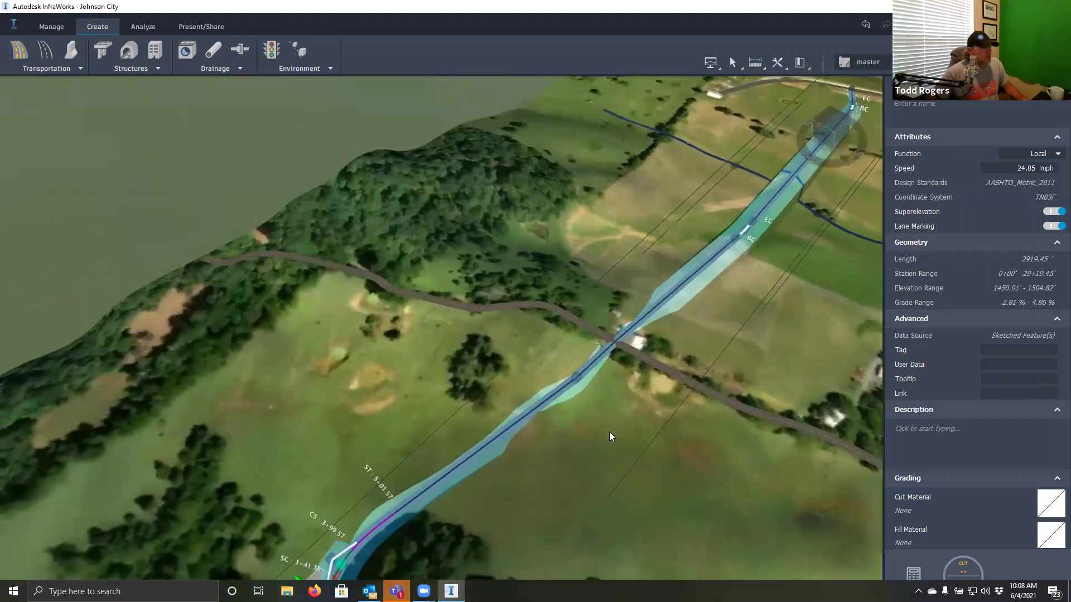
scroll(597, 433, up, 3)
drag(572, 460, 523, 354)
click(528, 414)
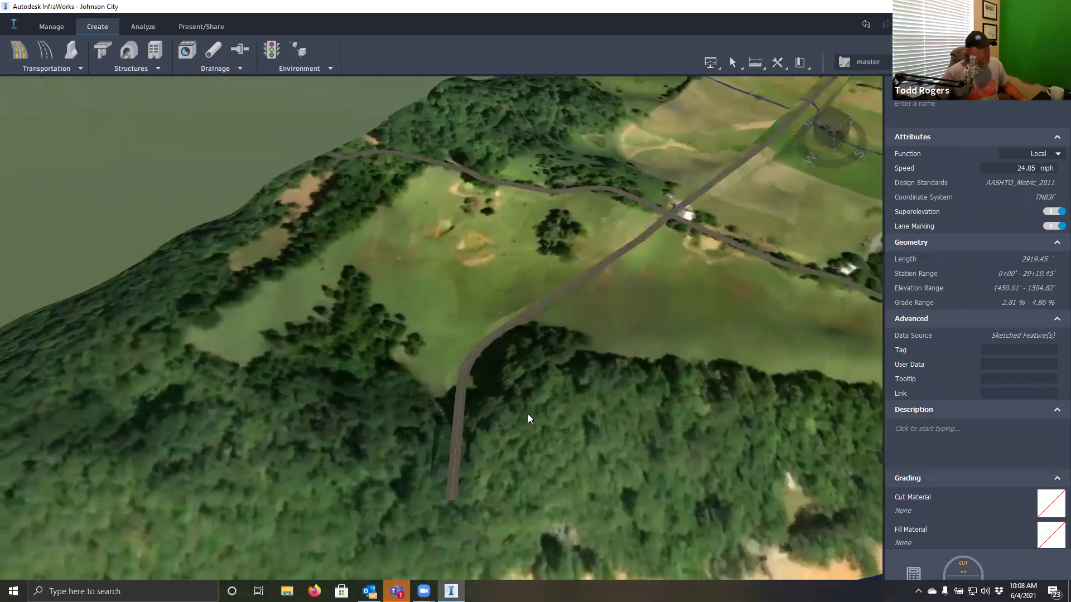
scroll(527, 414, up, 5)
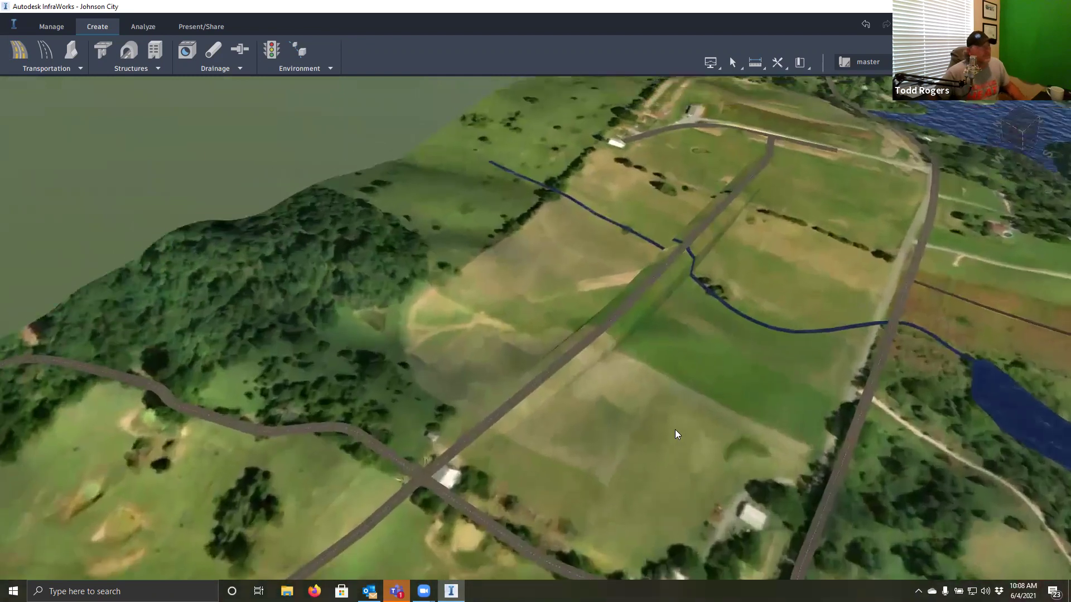
middle_drag(675, 430, 581, 346)
Show the road in Profile View, drape its profile onto the terrain, and close the view
click(610, 338)
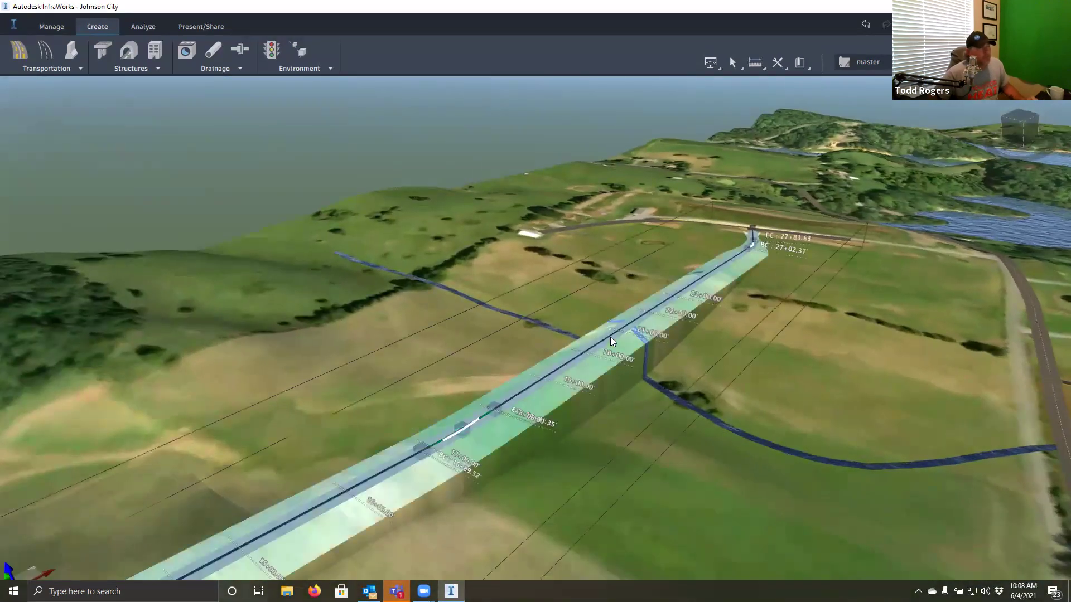
right_click(610, 337)
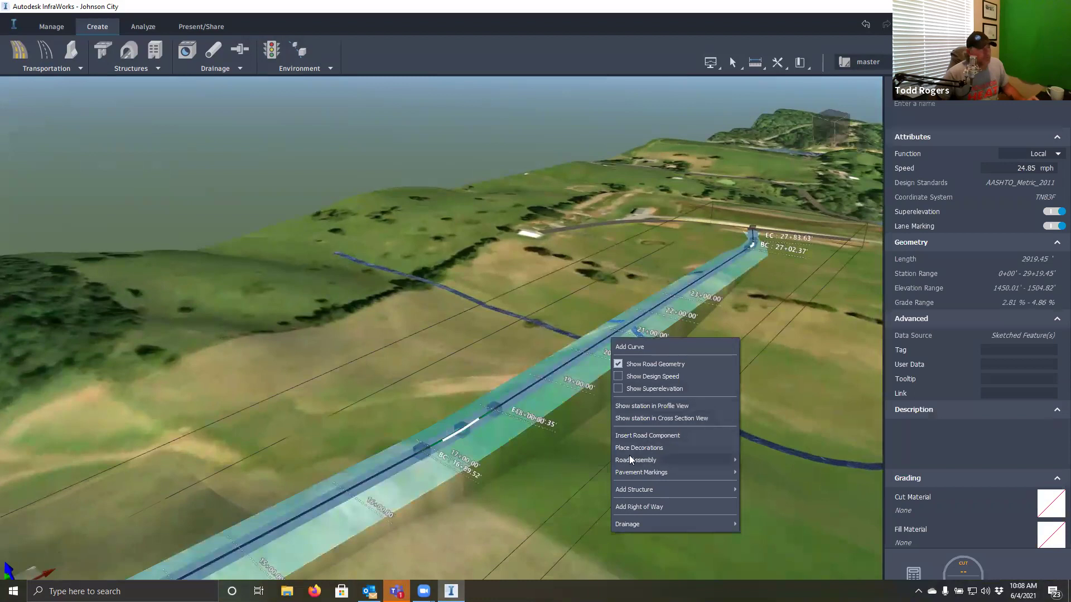
click(639, 405)
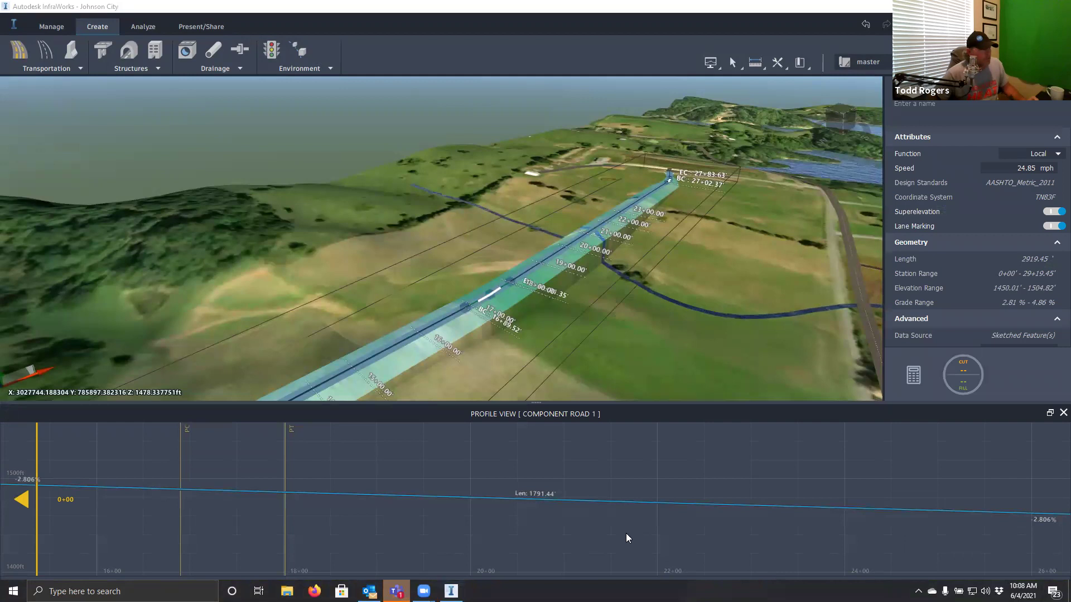
click(995, 589)
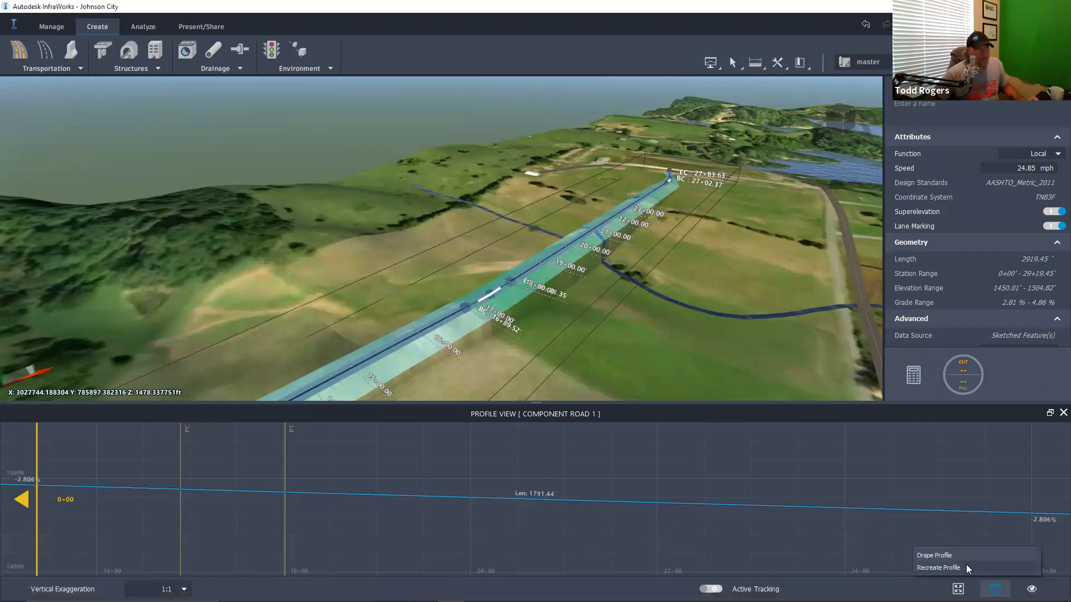
click(954, 555)
click(618, 314)
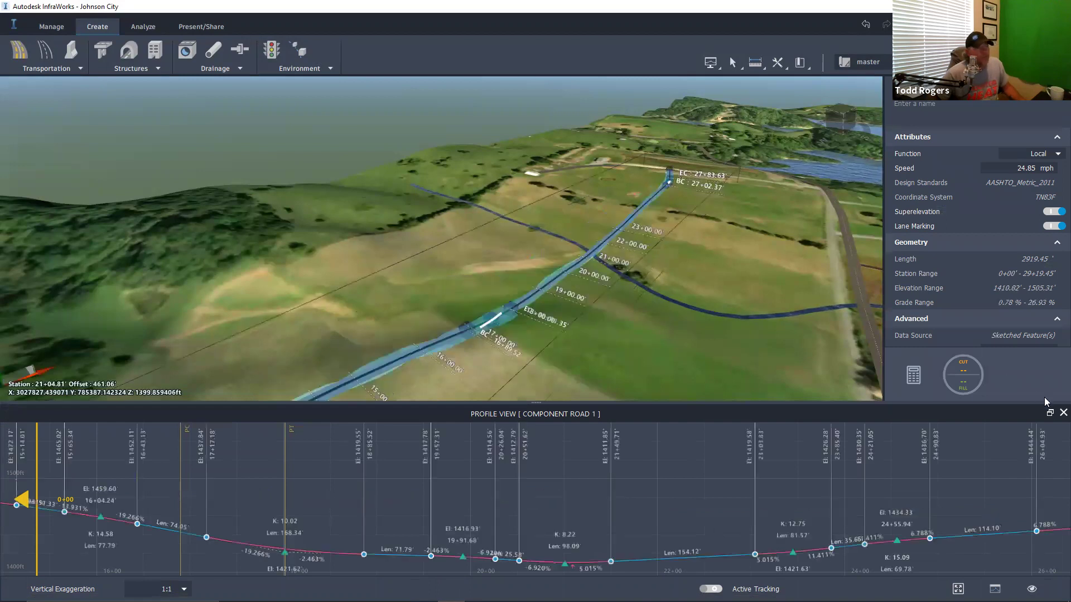
click(1063, 413)
click(574, 453)
scroll(616, 424, up, 3)
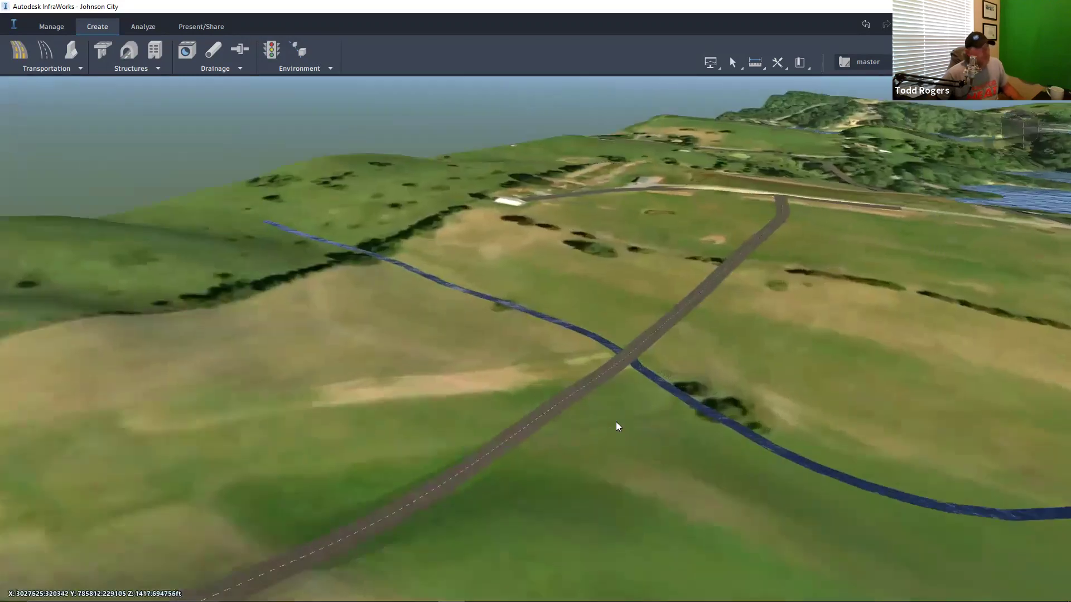
scroll(741, 363, up, 5)
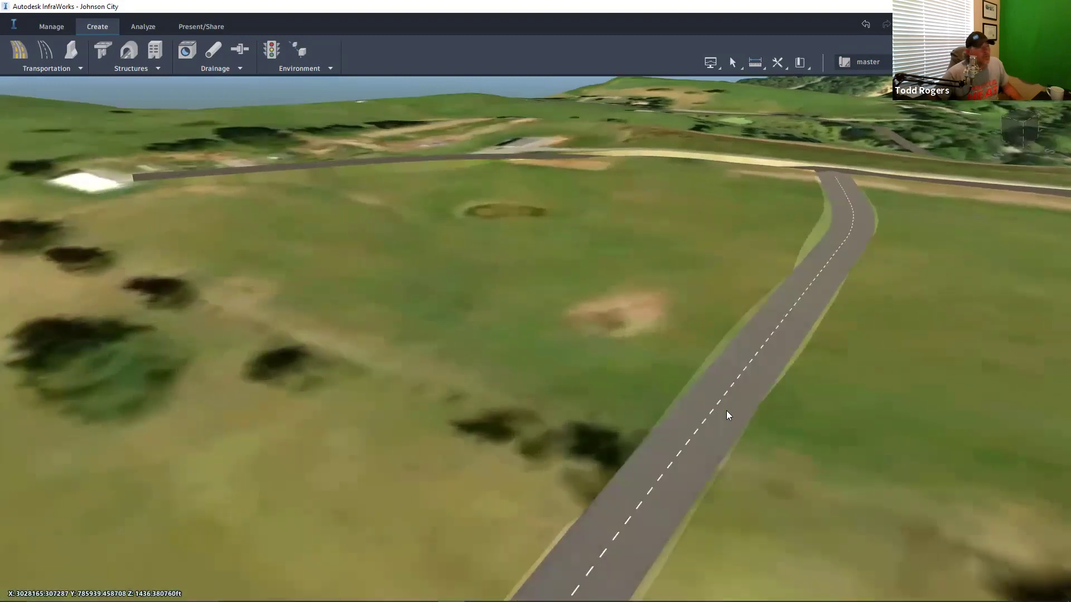
shift+middle_drag(726, 410, 763, 336)
Select the road lane and change its width from 11.81 to 12 ft
click(769, 329)
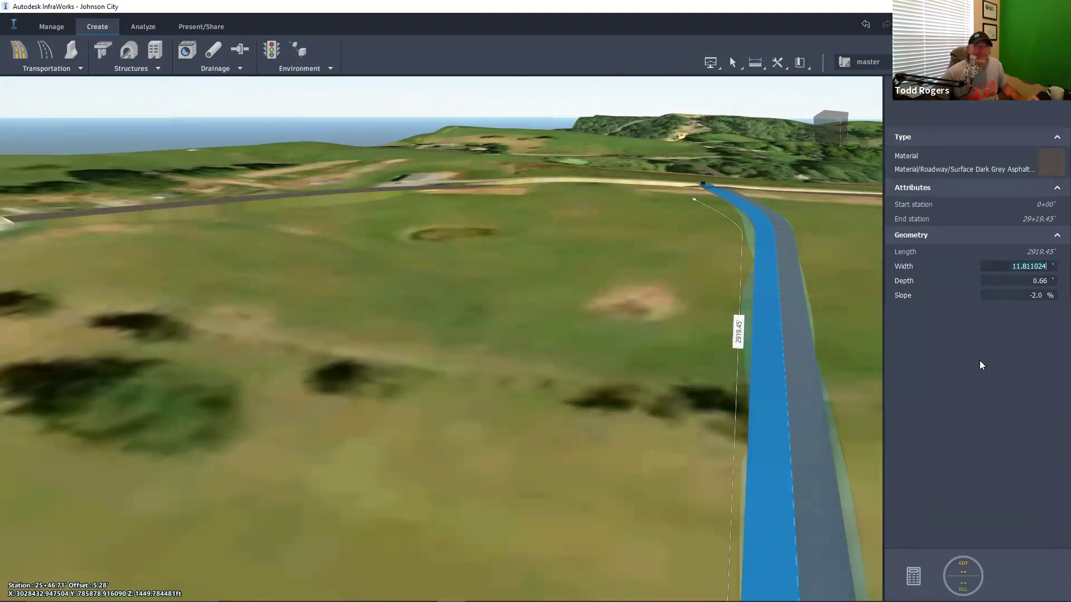
text(12)
key(Return)
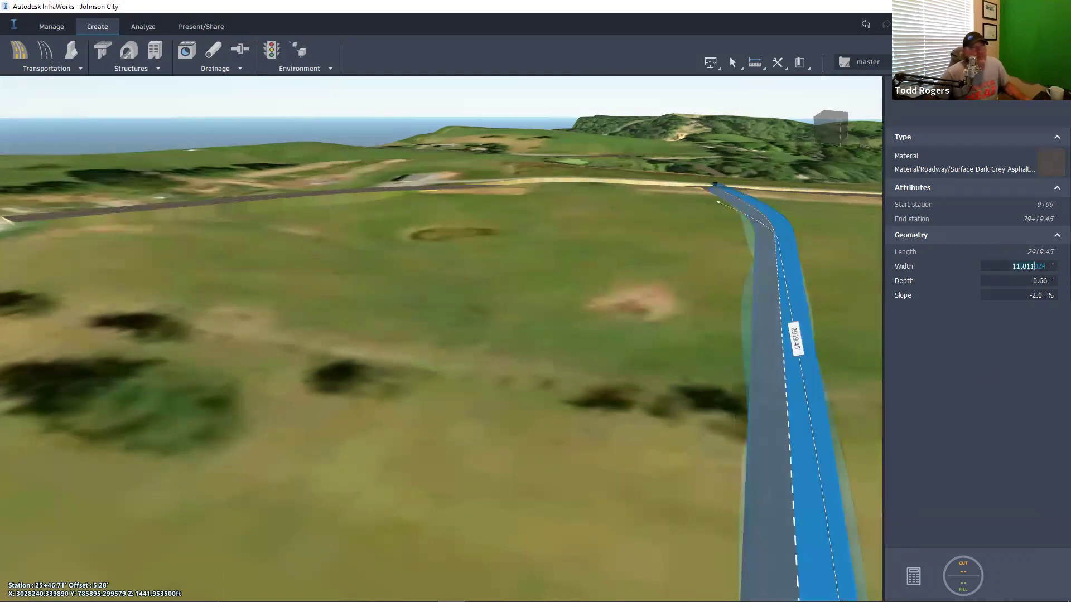
text(12)
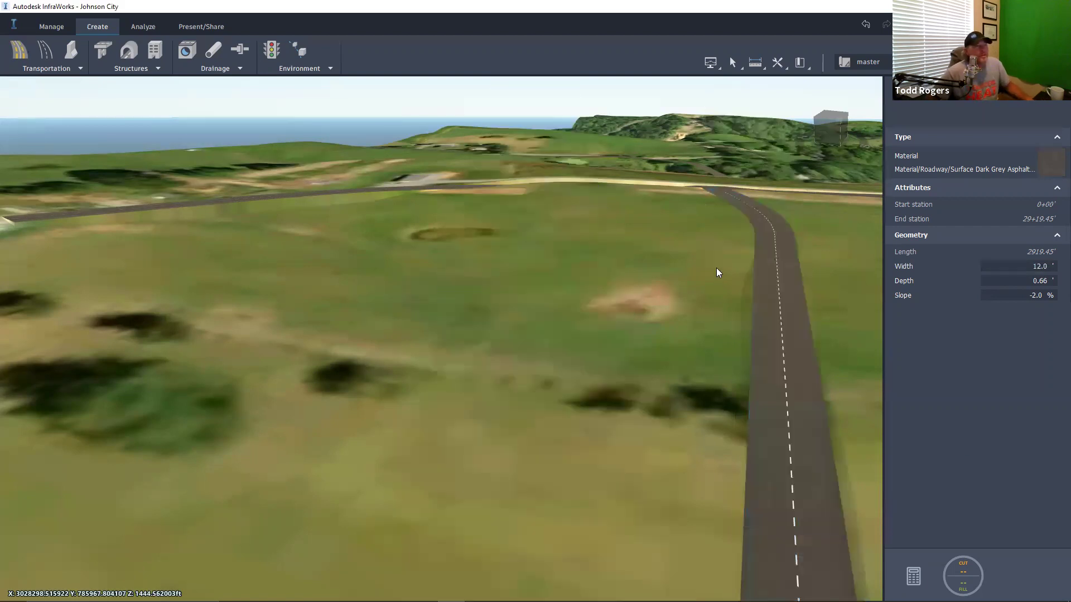
Measure the side road's lane with the distance tool (12.0 ft), then select the road at the intersection
scroll(717, 272, up, 10)
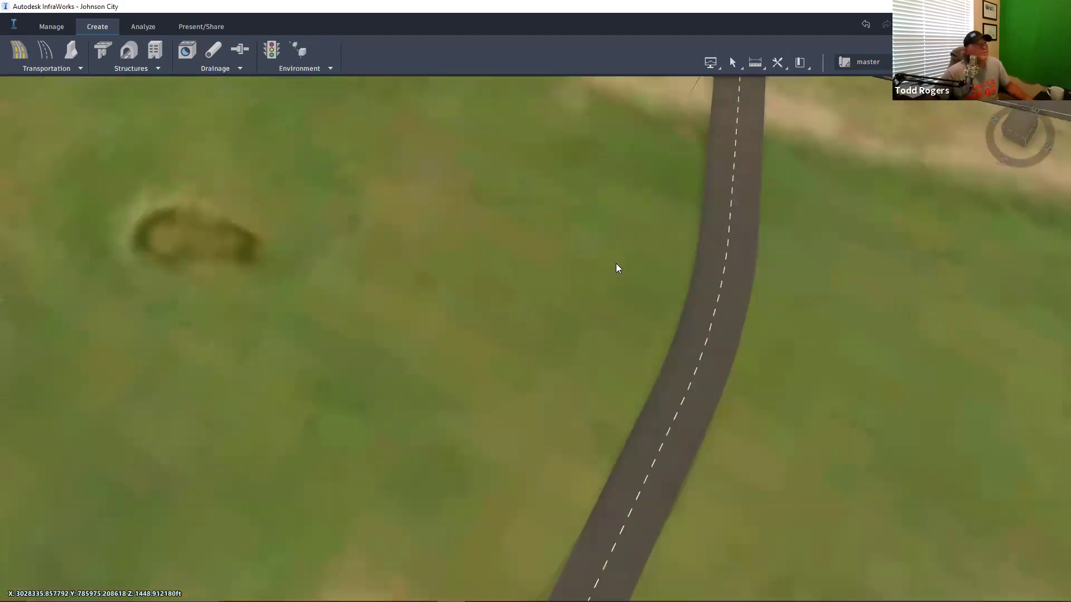
scroll(616, 264, down, 5)
scroll(665, 501, up, 5)
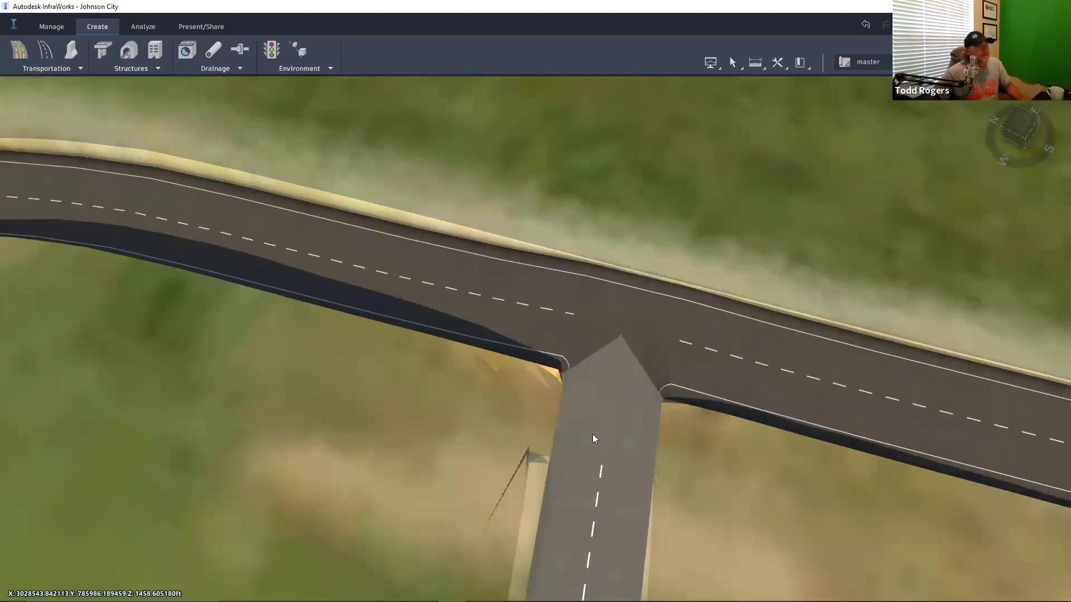
scroll(589, 390, down, 2)
drag(585, 351, 694, 199)
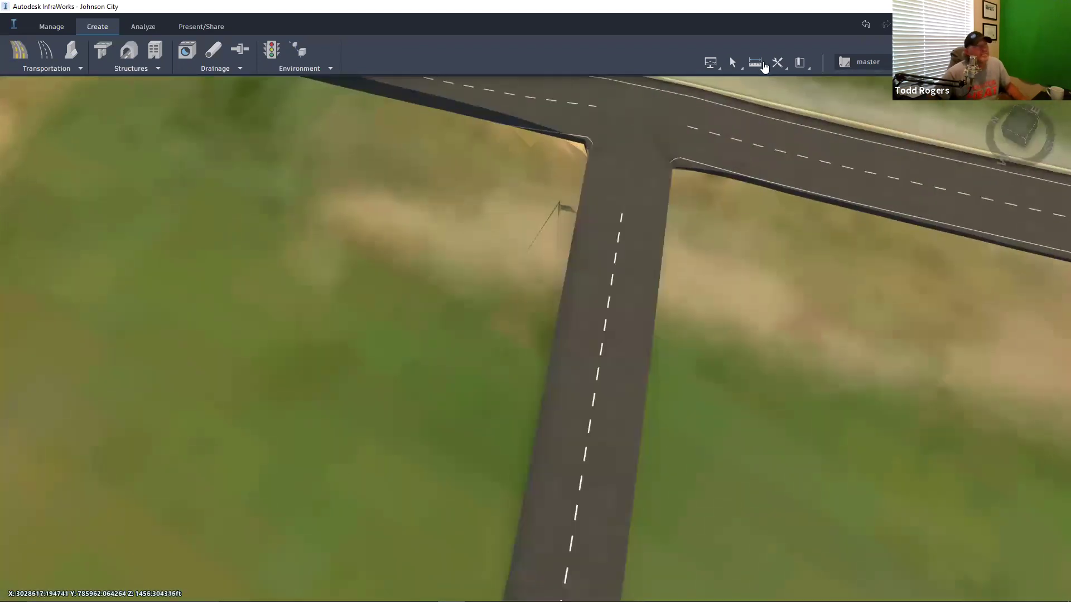
click(764, 66)
click(769, 94)
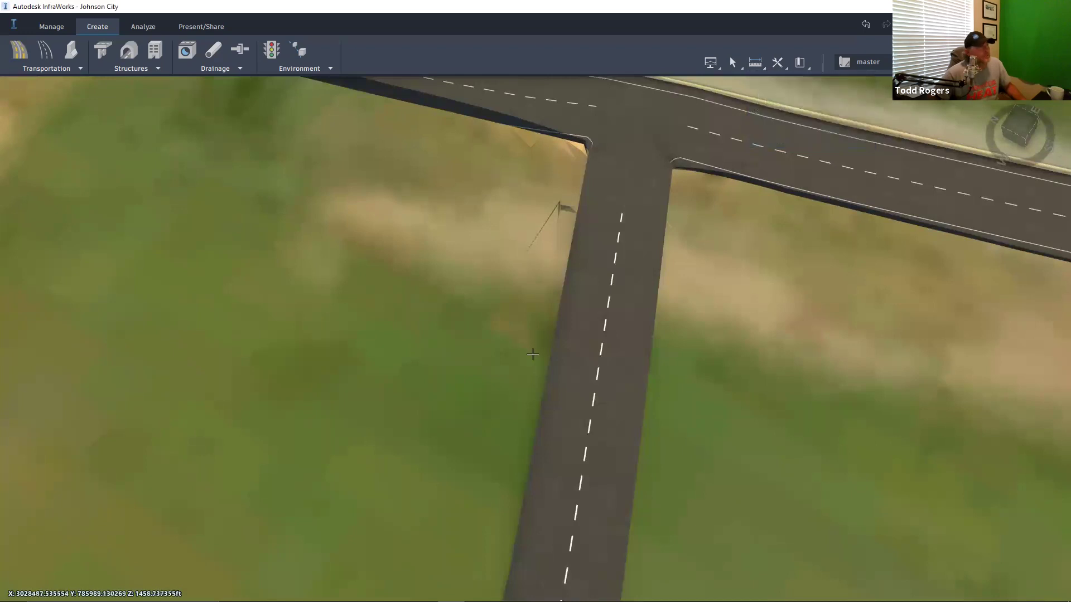
scroll(532, 354, up, 3)
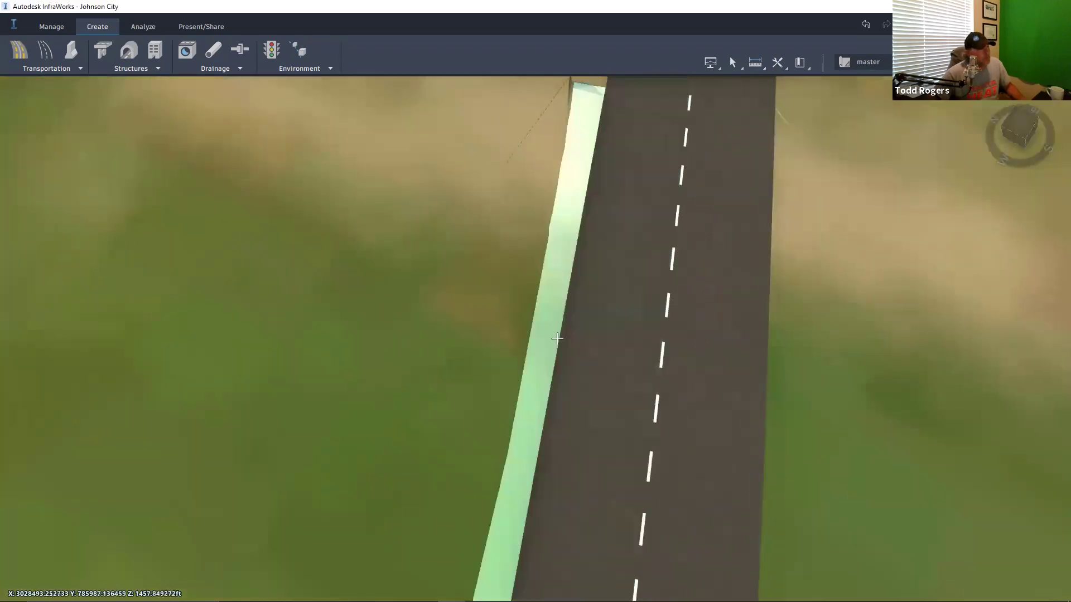
click(558, 338)
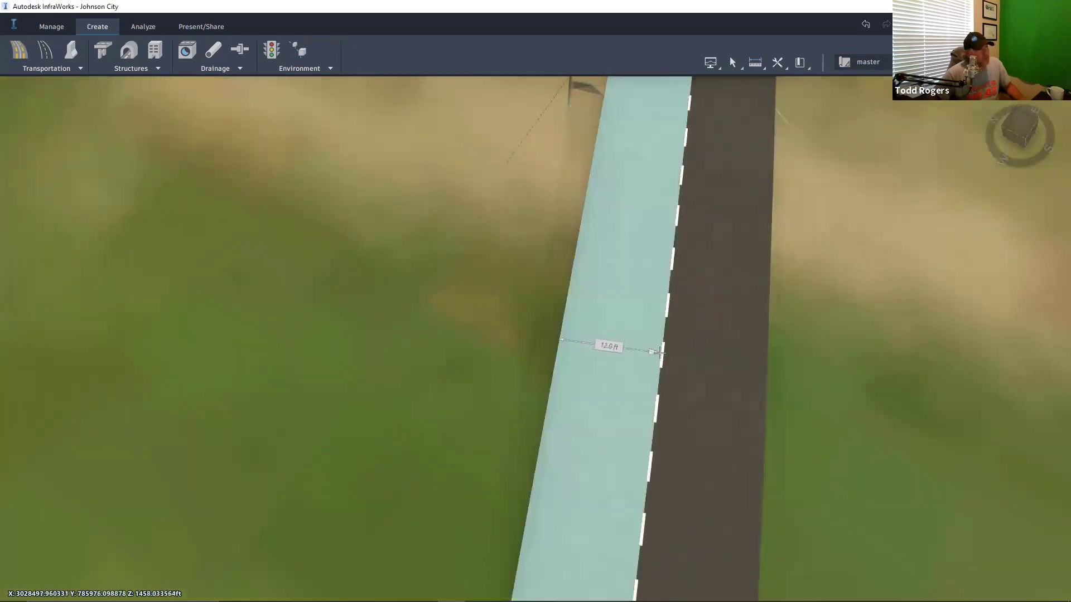
click(659, 353)
middle_drag(660, 353, 640, 406)
scroll(640, 407, up, 5)
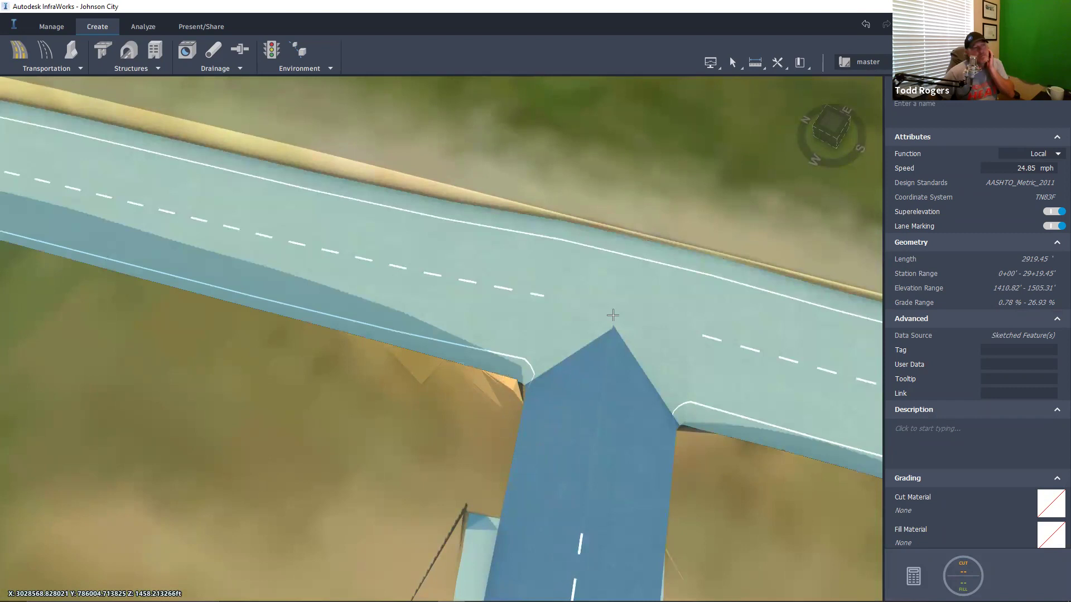
click(612, 318)
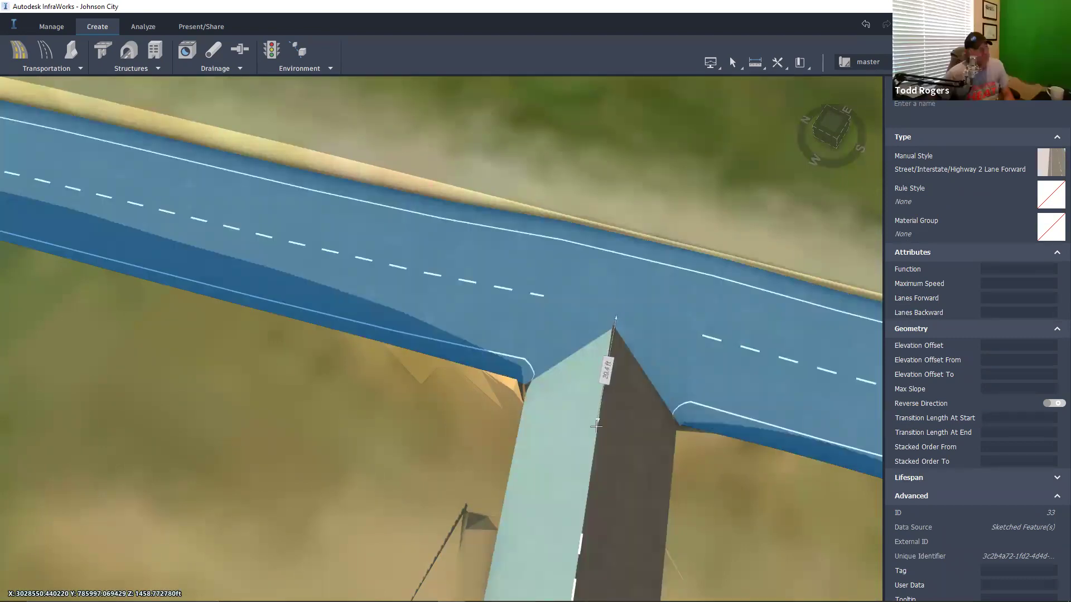
click(596, 422)
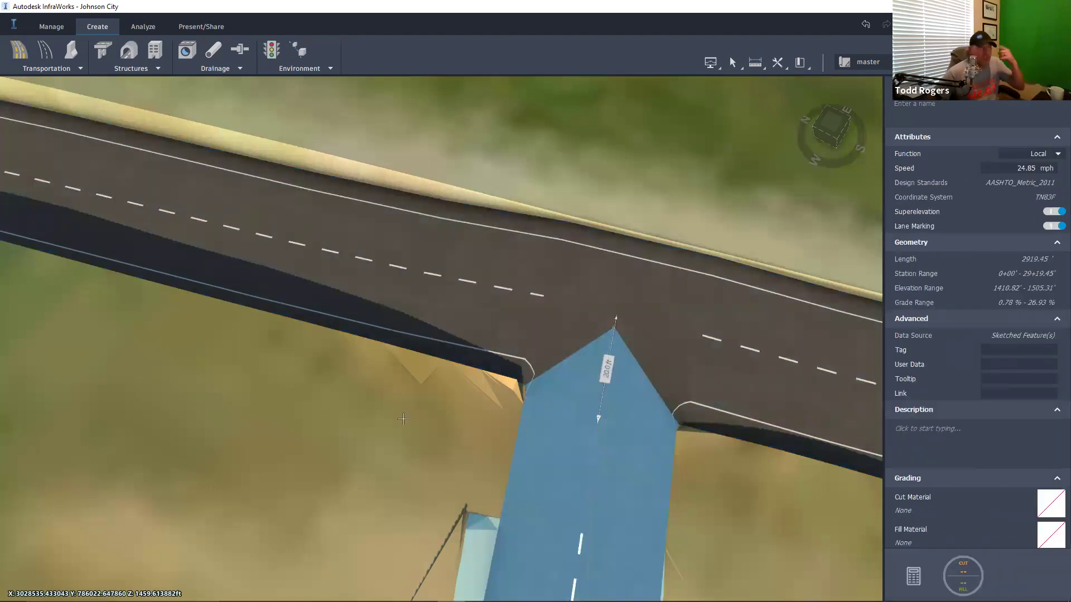
scroll(632, 344, down, 5)
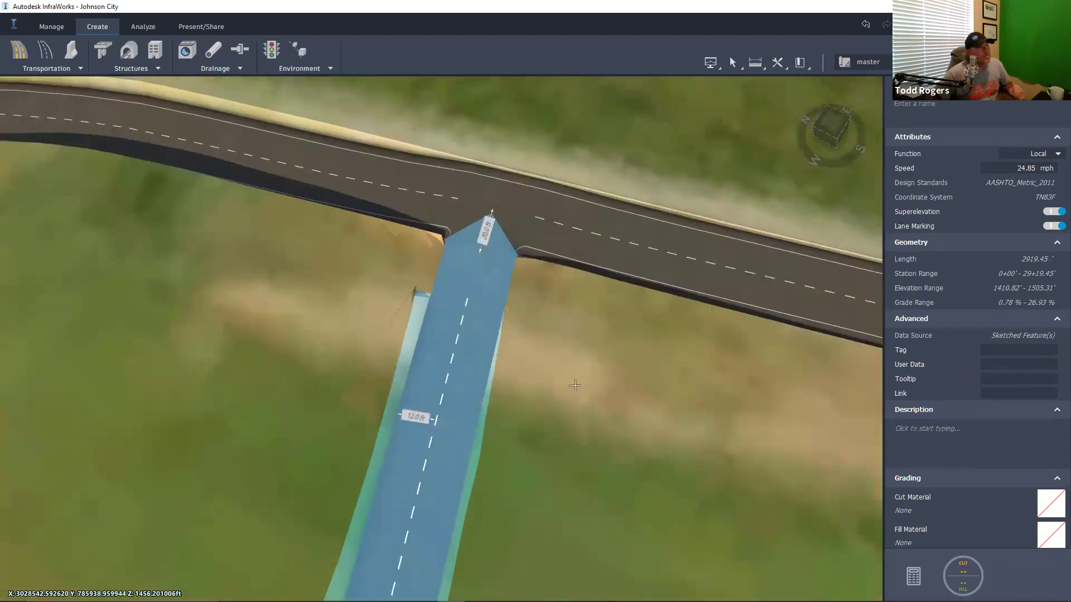
shift+middle_drag(632, 344, 283, 357)
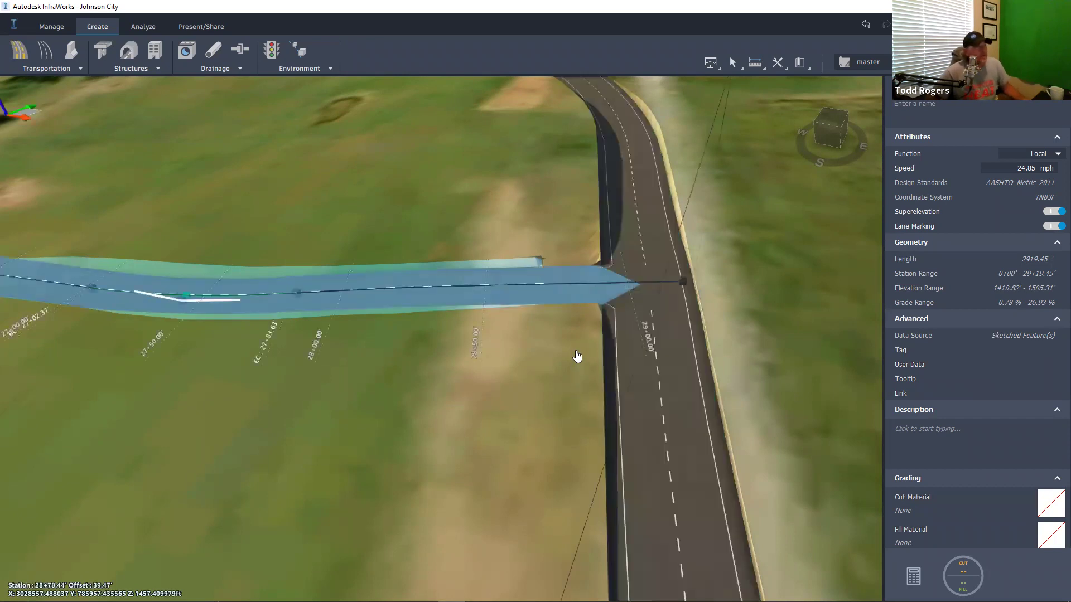
shift+middle_drag(579, 358, 444, 256)
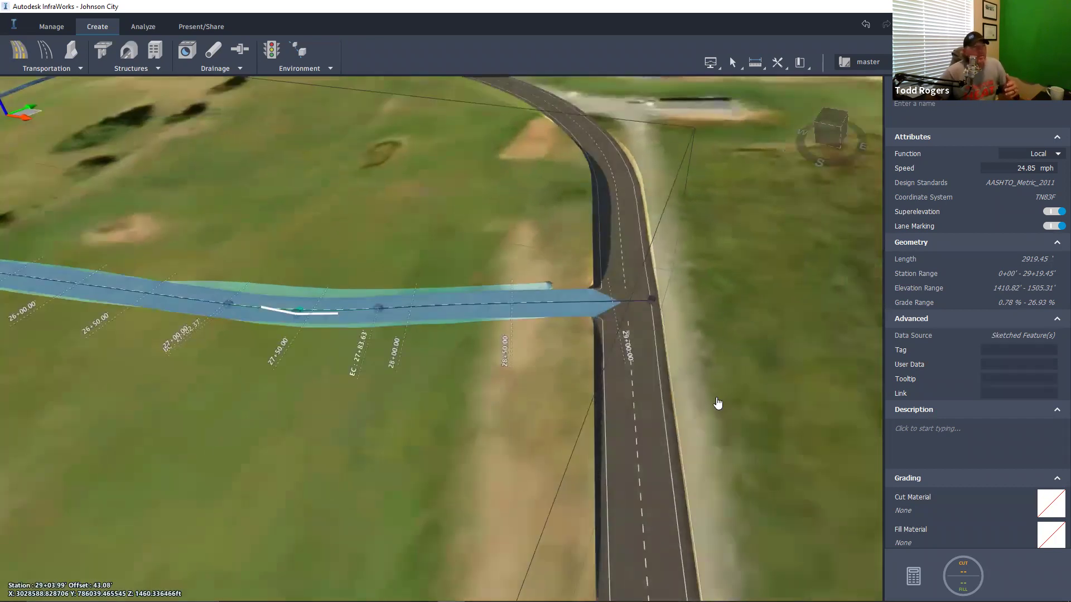
shift+middle_drag(564, 400, 424, 368)
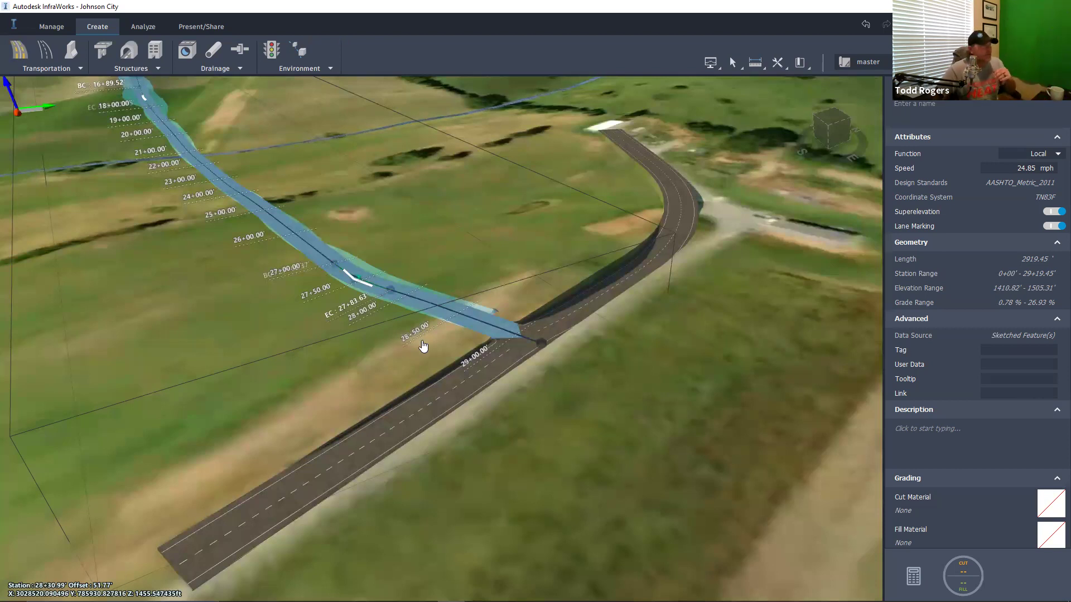
scroll(381, 347, down, 5)
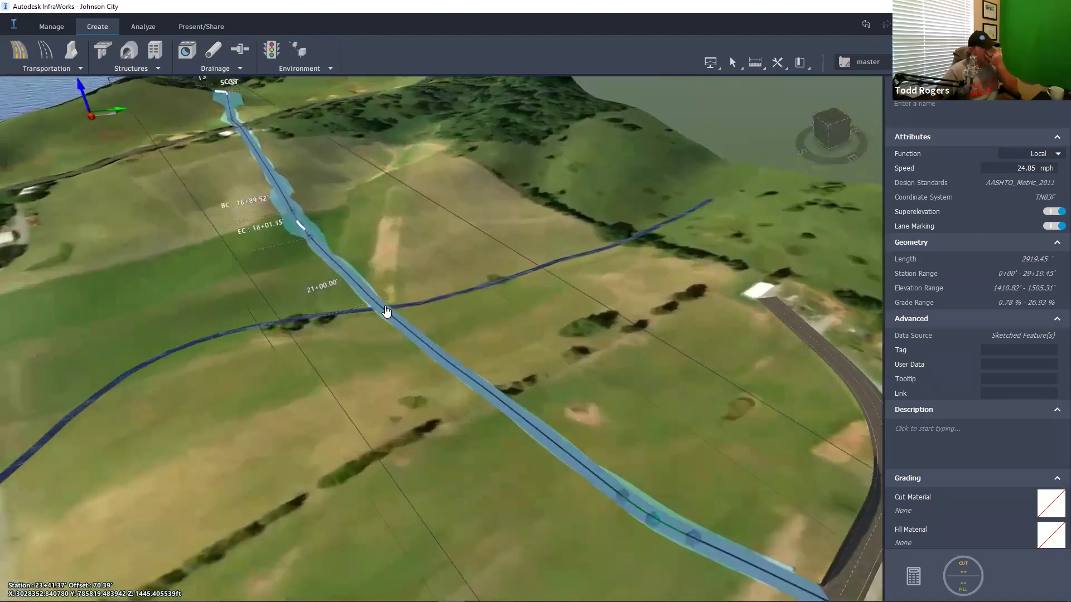
scroll(694, 379, down, 6)
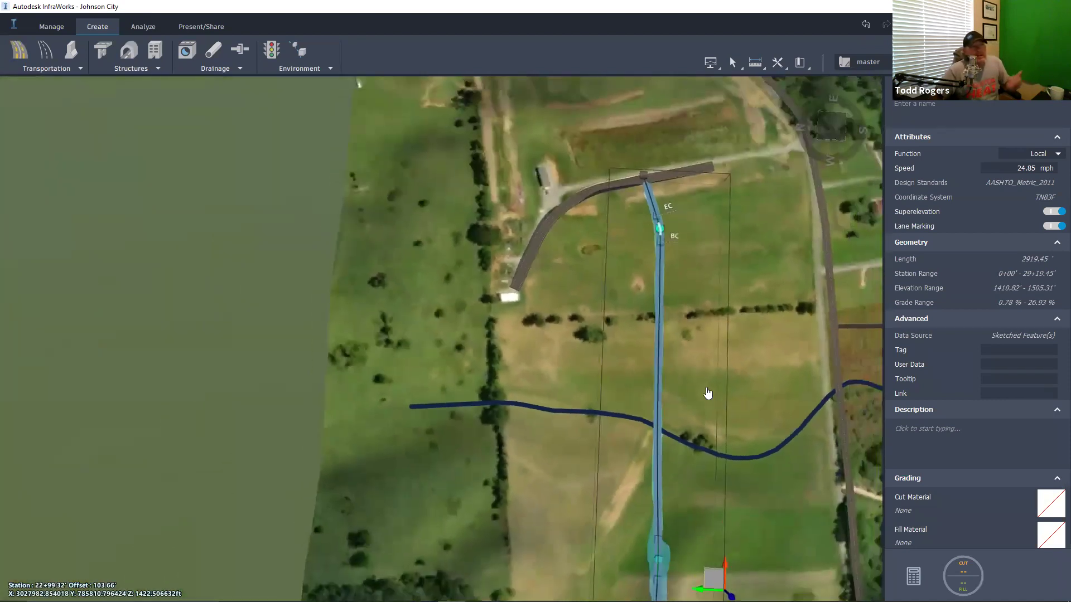
key(Escape)
scroll(562, 391, up, 4)
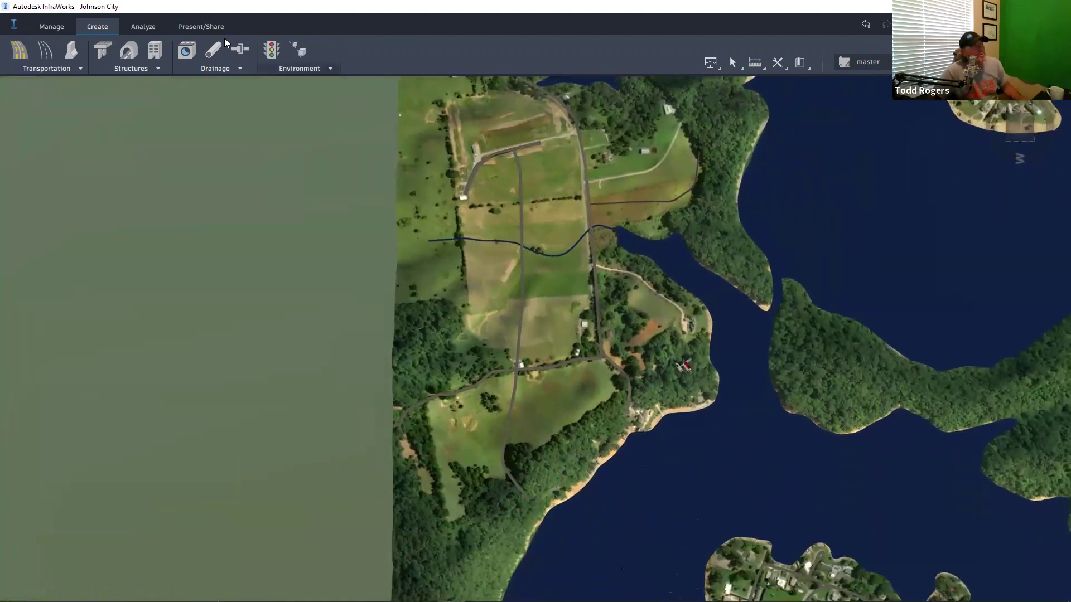
Draw a polygon export region around the field in the IMX export settings
click(201, 27)
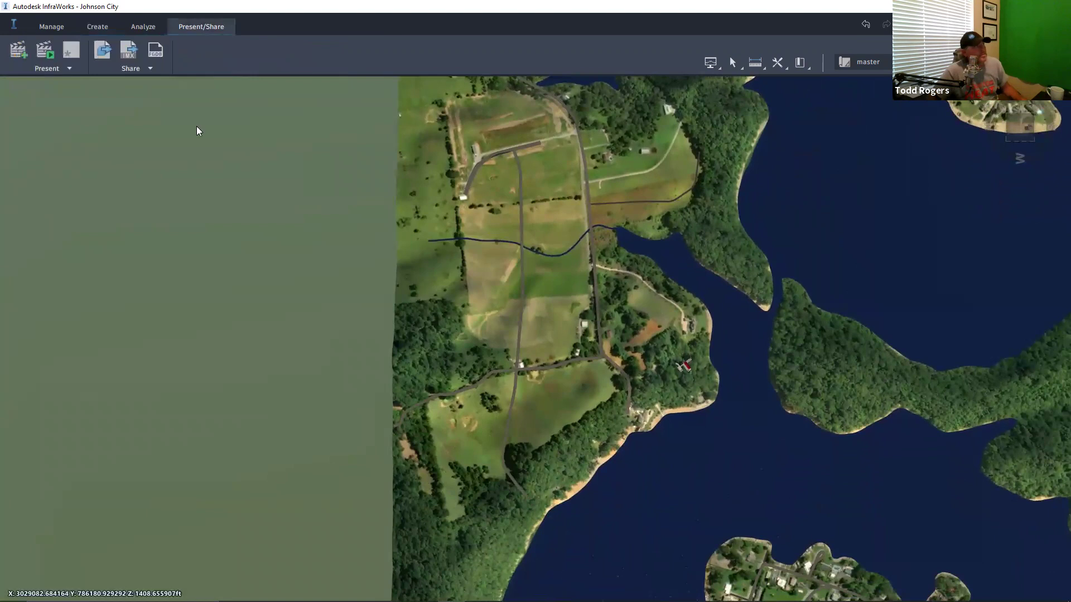
click(125, 56)
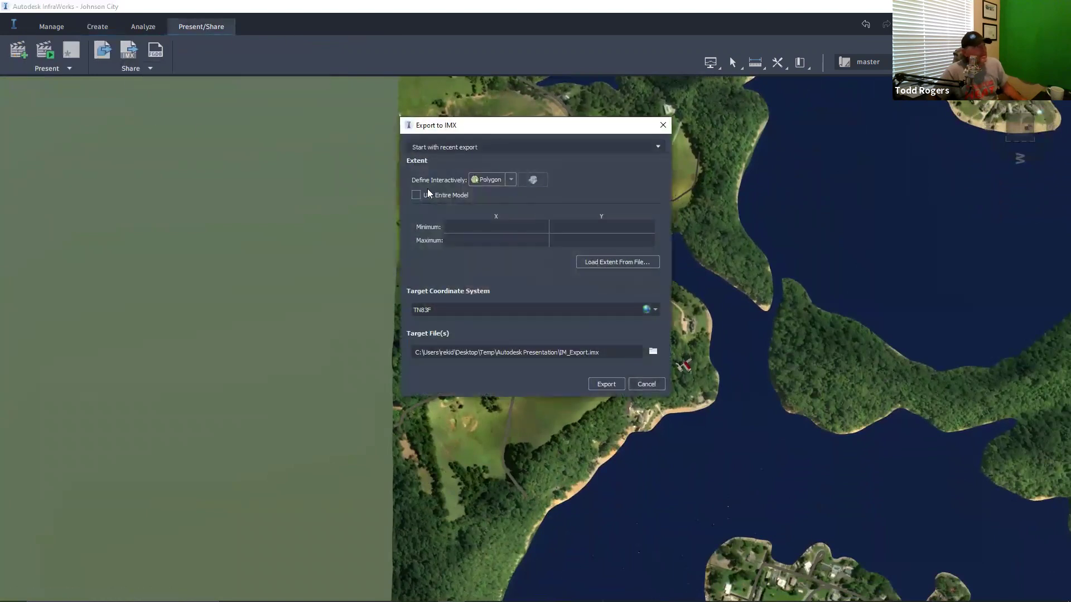
click(483, 181)
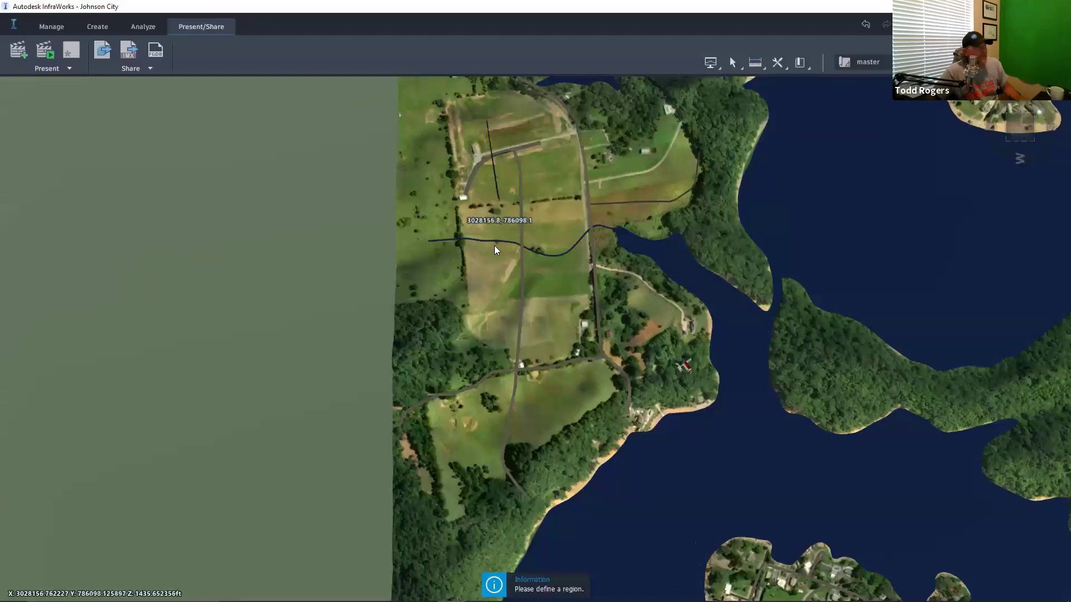
click(469, 450)
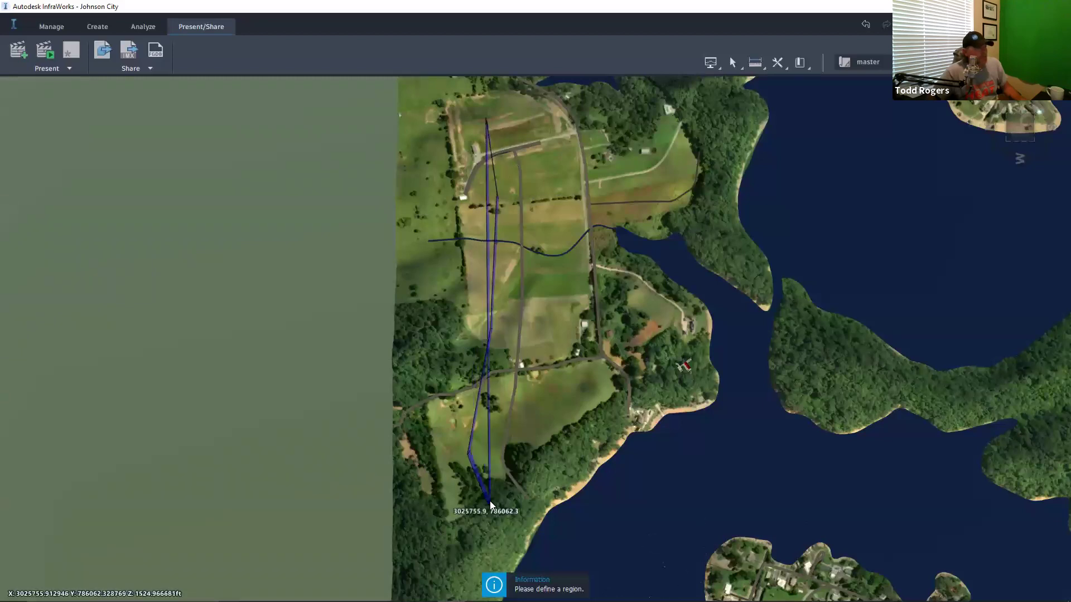
click(490, 502)
click(525, 532)
click(556, 491)
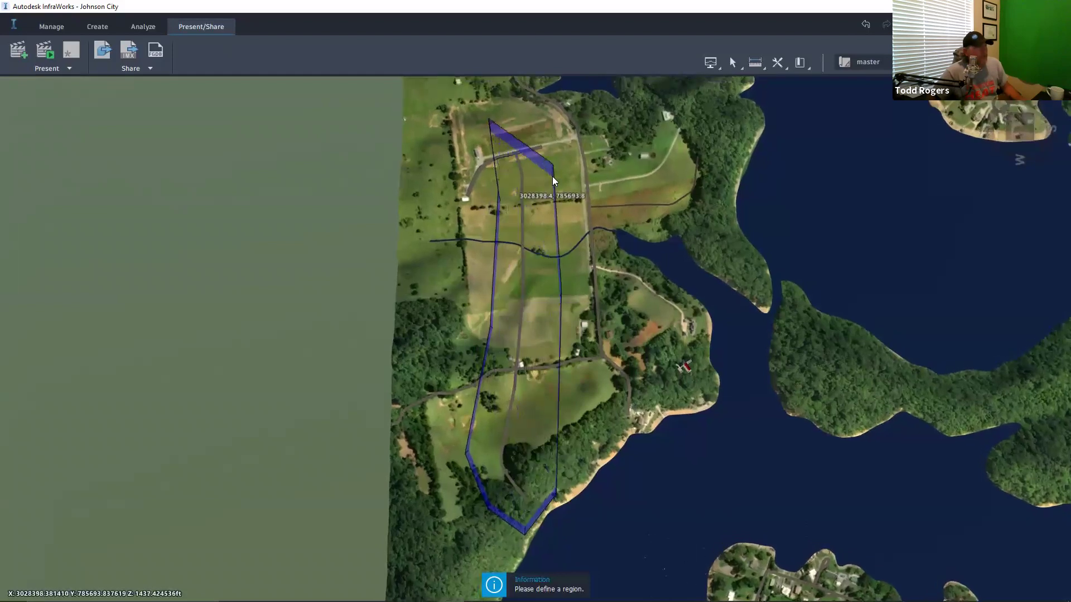
middle_drag(552, 176, 539, 521)
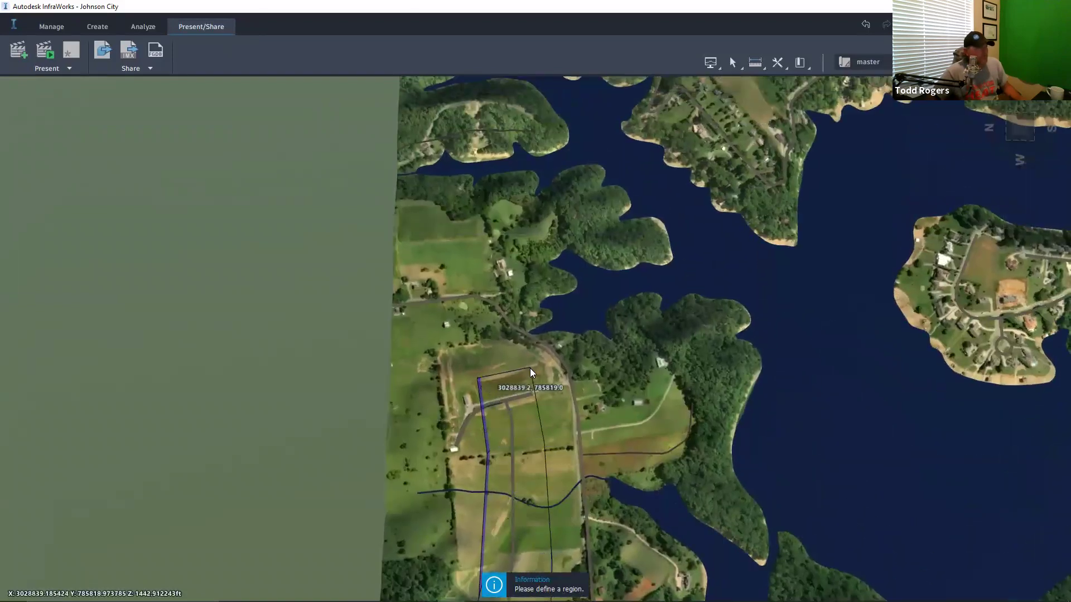
double_click(533, 366)
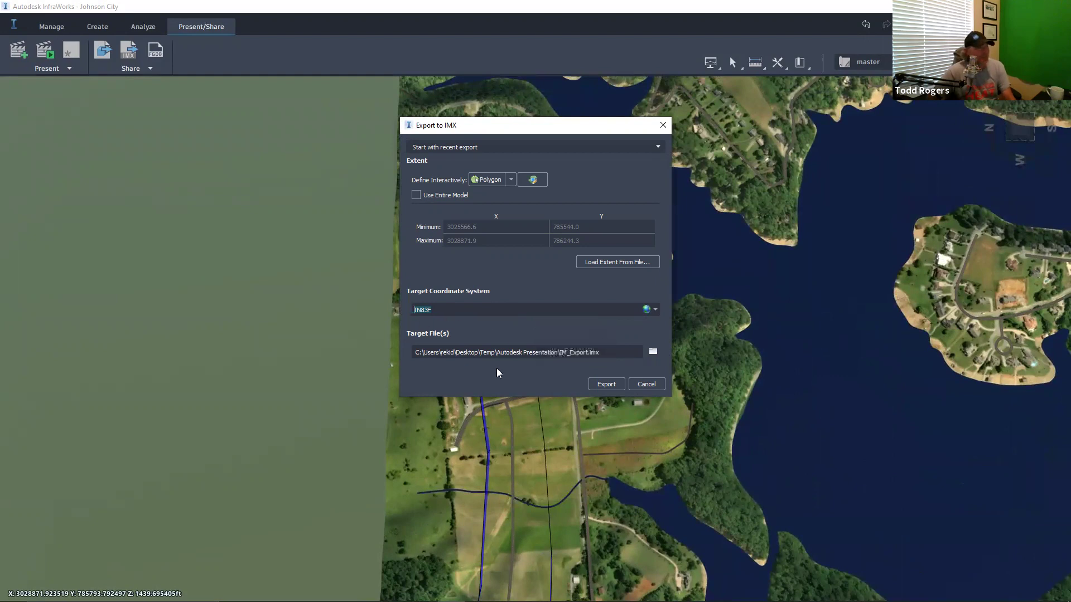
Save the export as IM_Export.imx in Desktop\Temp\Autodesk Presentation and run it
click(653, 352)
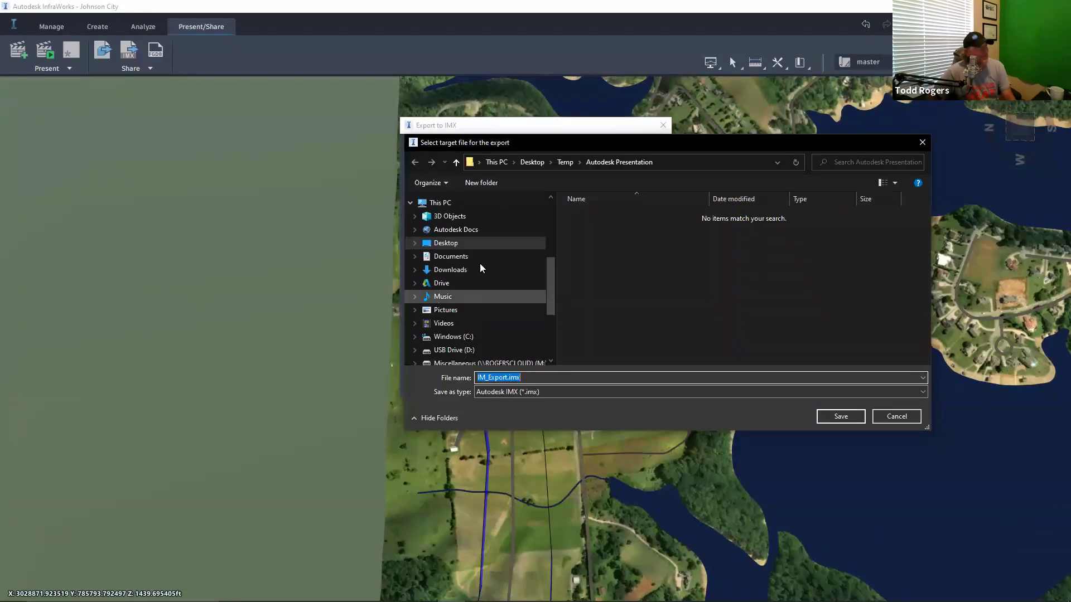
scroll(465, 249, up, 4)
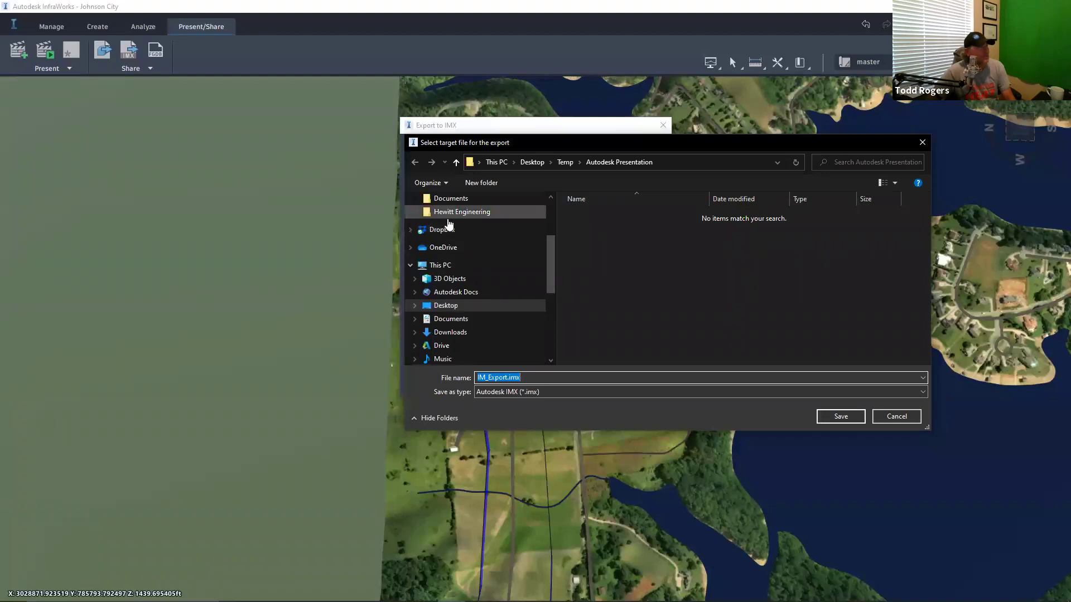
click(445, 221)
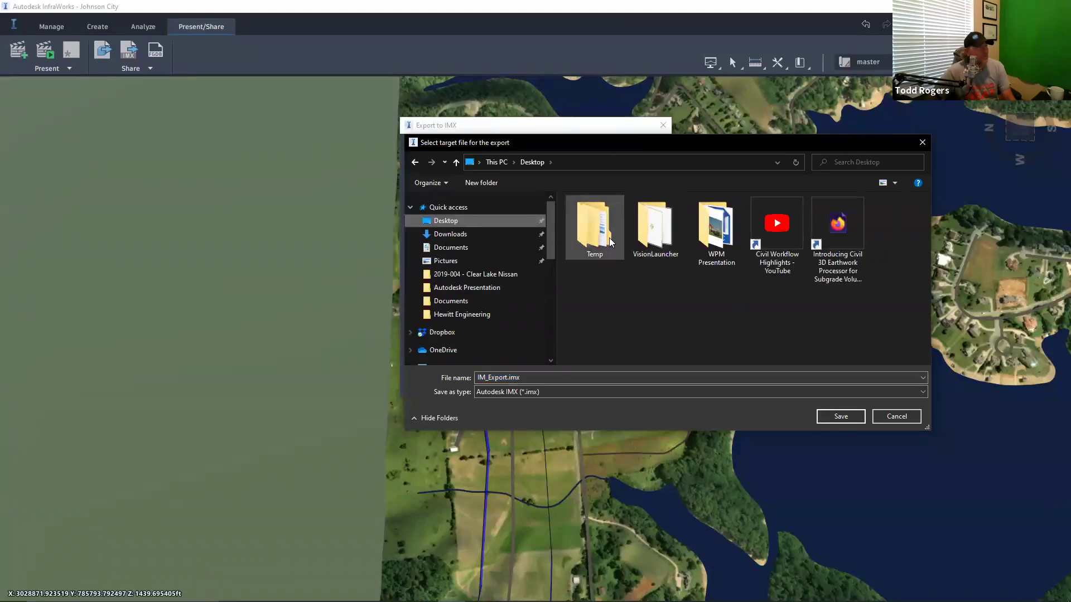
double_click(609, 238)
double_click(628, 242)
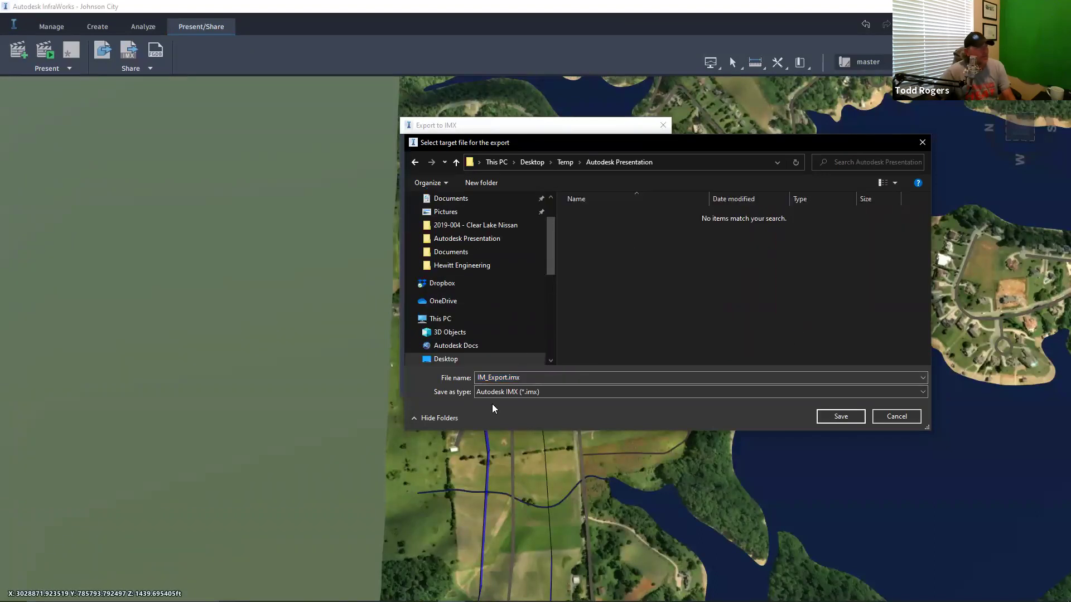
click(841, 416)
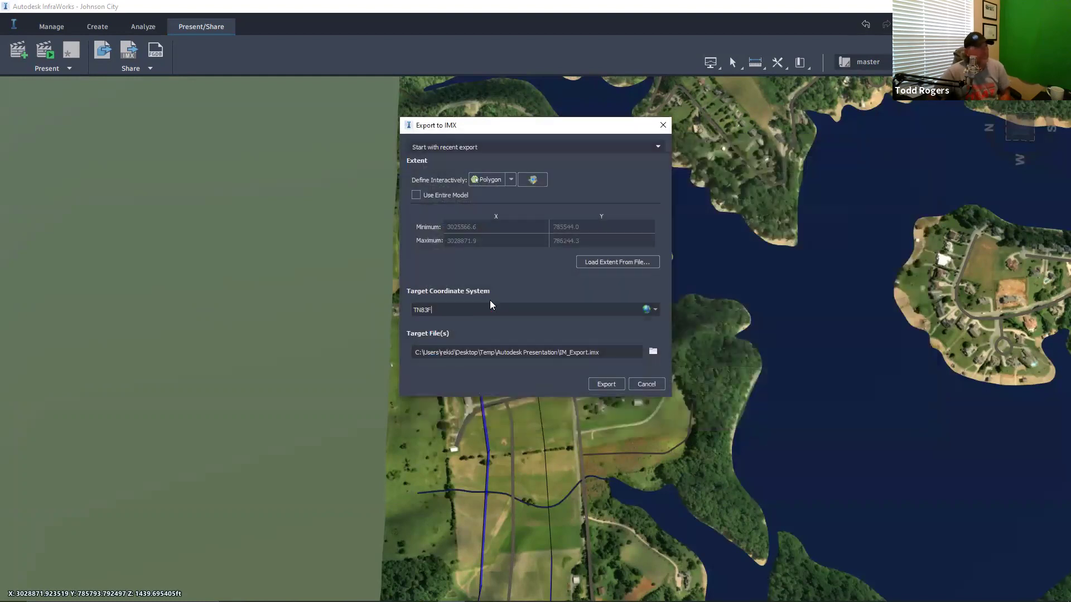
click(606, 384)
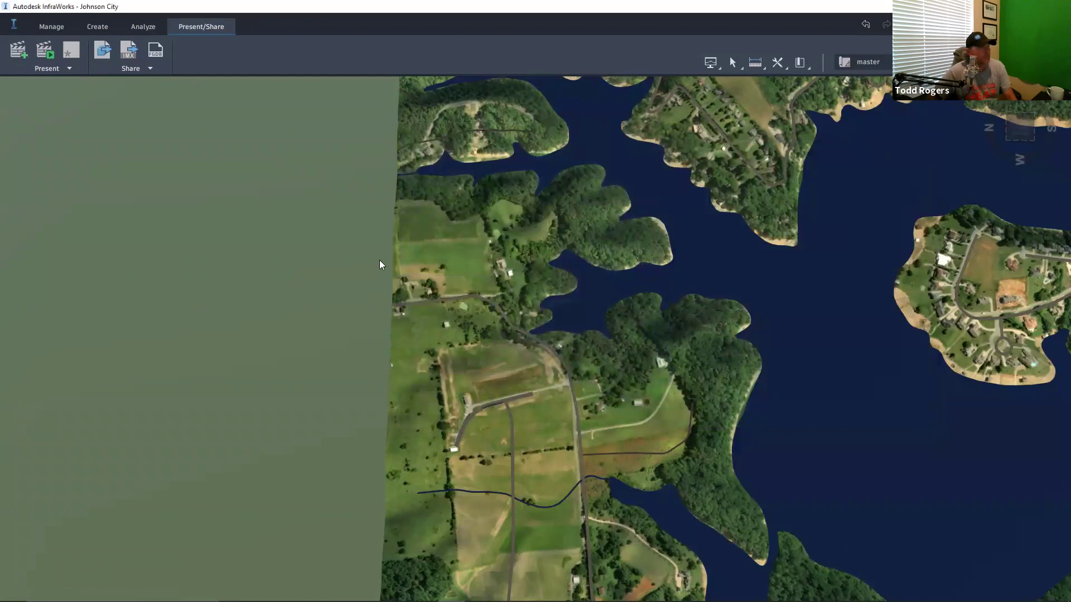
scroll(405, 233, down, 5)
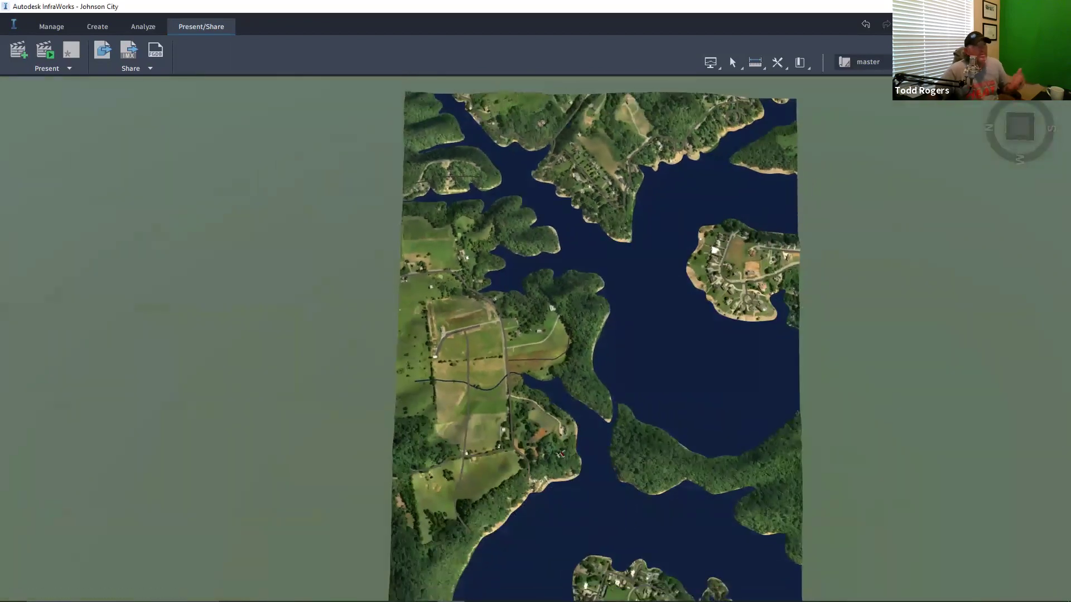
Launch Civil 3D 2022 from the Windows Start menu
key(super+d)
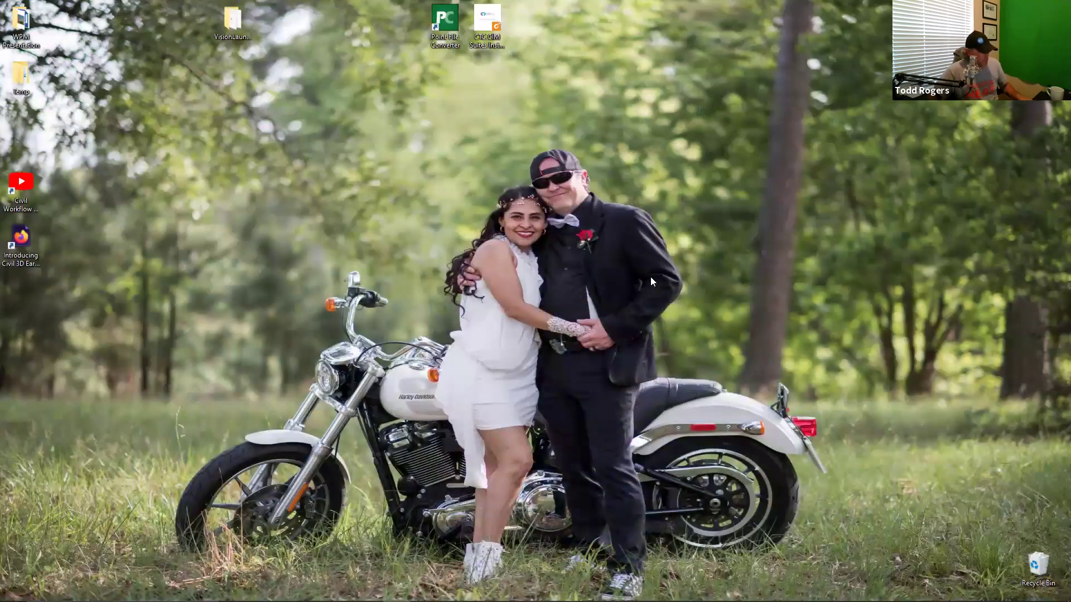
key(super)
click(834, 214)
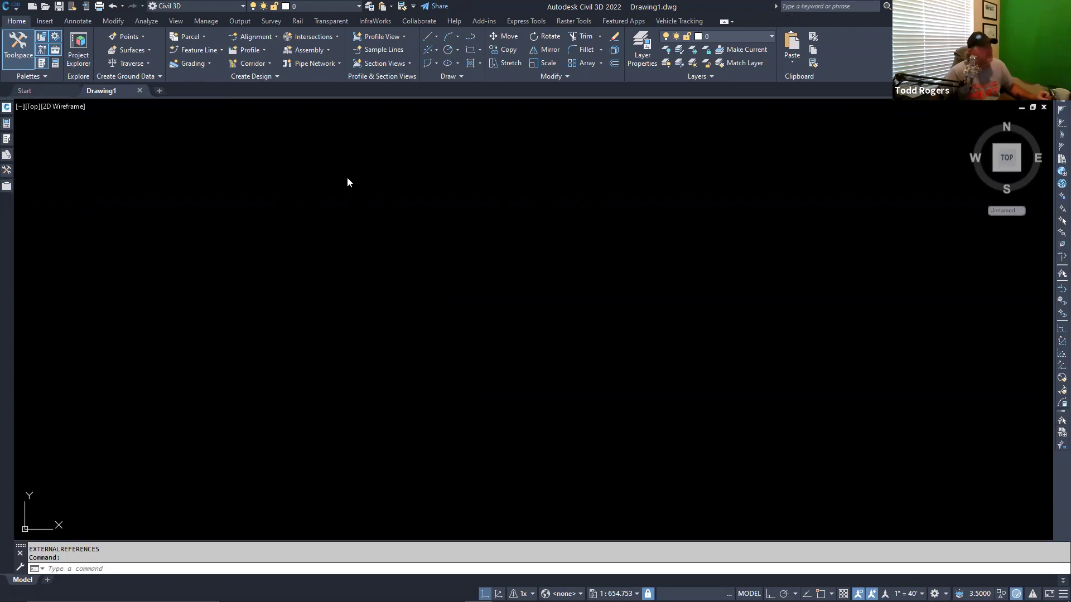
Clear the stray selection, close the BIM Track palette and switch to the Insert tab
click(385, 195)
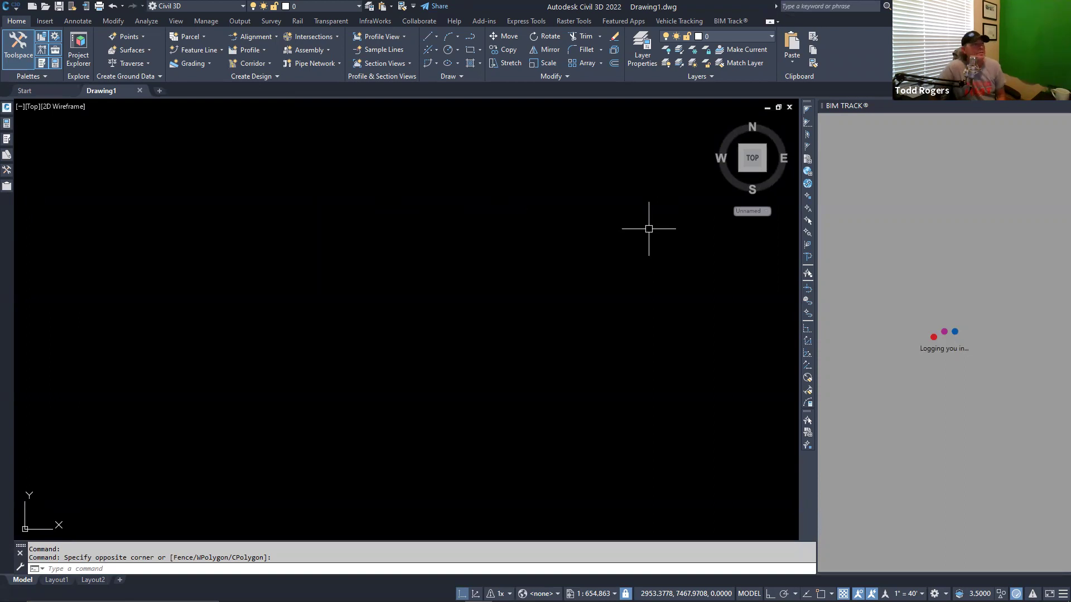
click(286, 258)
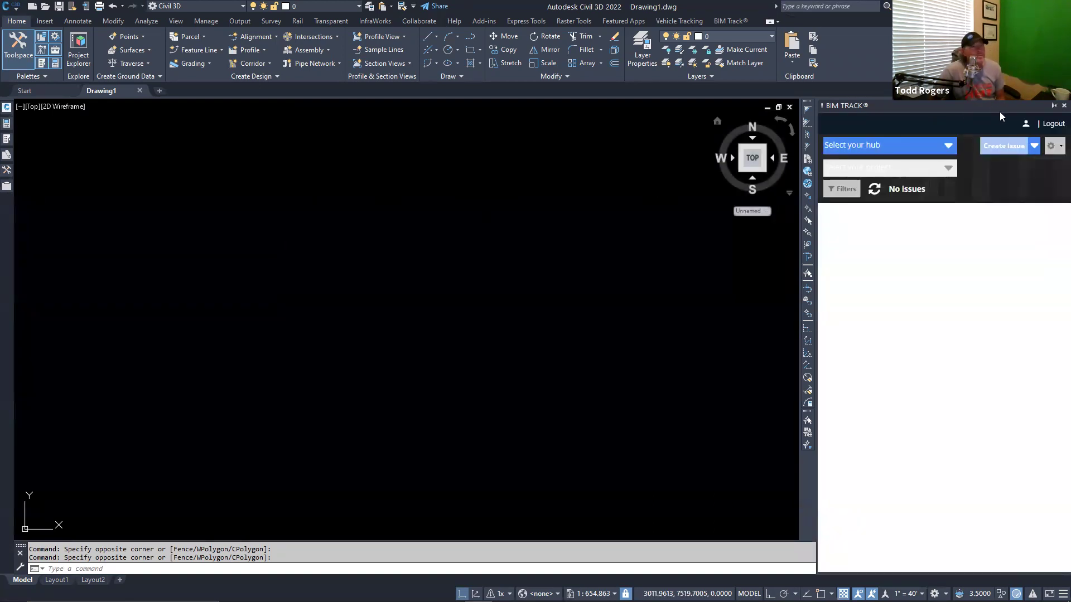
click(1054, 107)
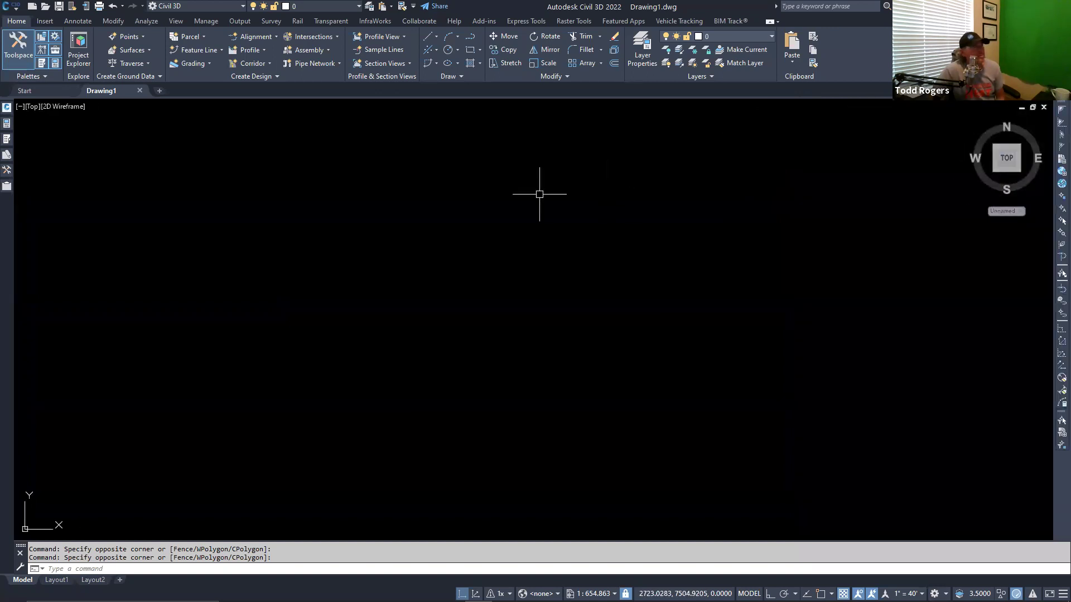
click(54, 19)
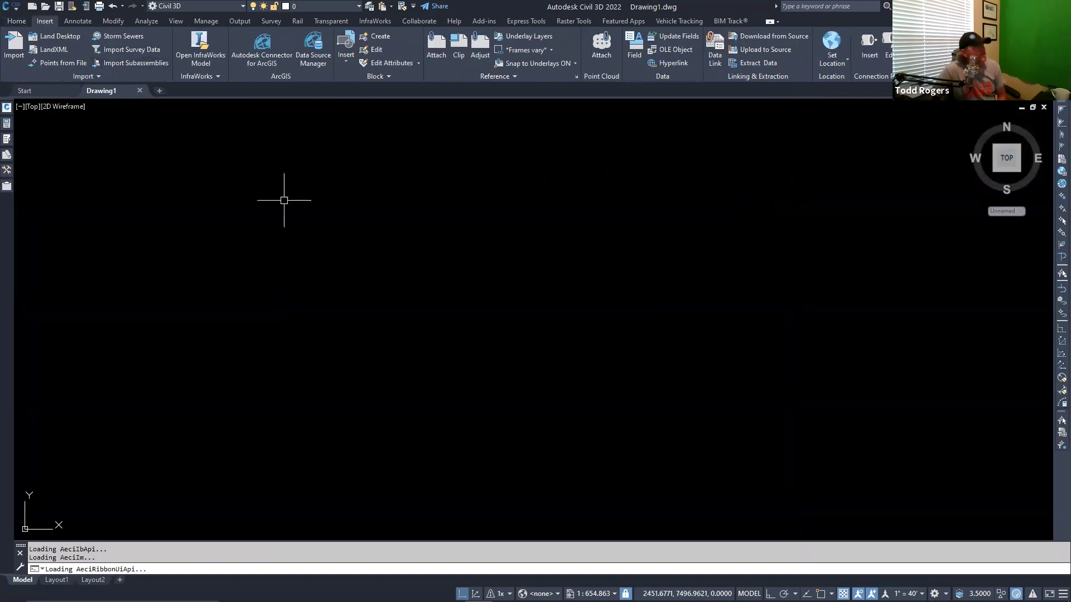
Set Drawing1's coordinate system code to TN83F (NAD83 Tennessee State Plane, US Foot)
click(7, 170)
click(479, 196)
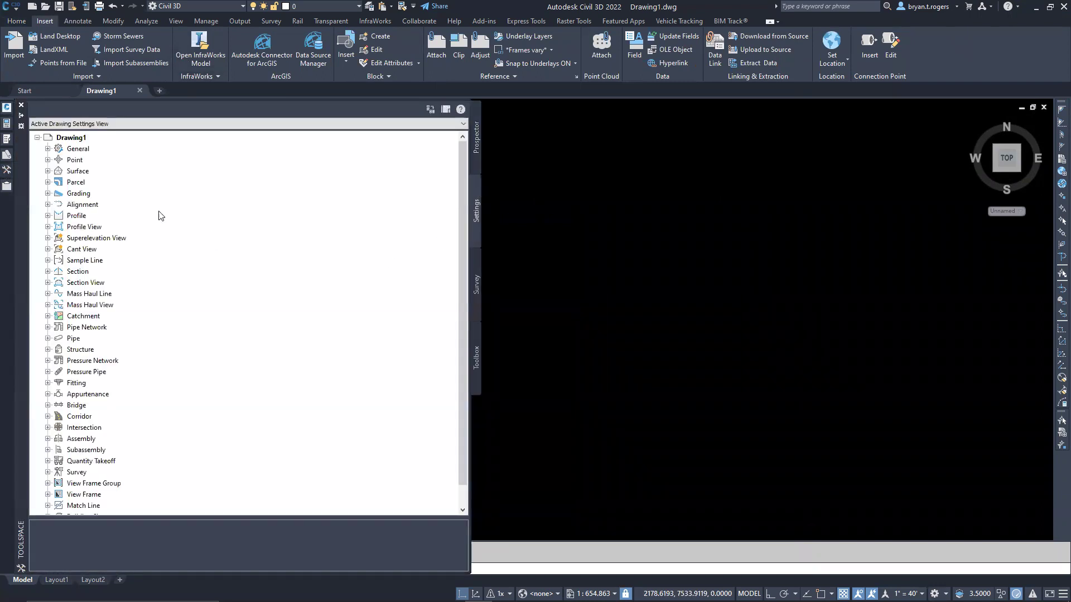
right_click(78, 140)
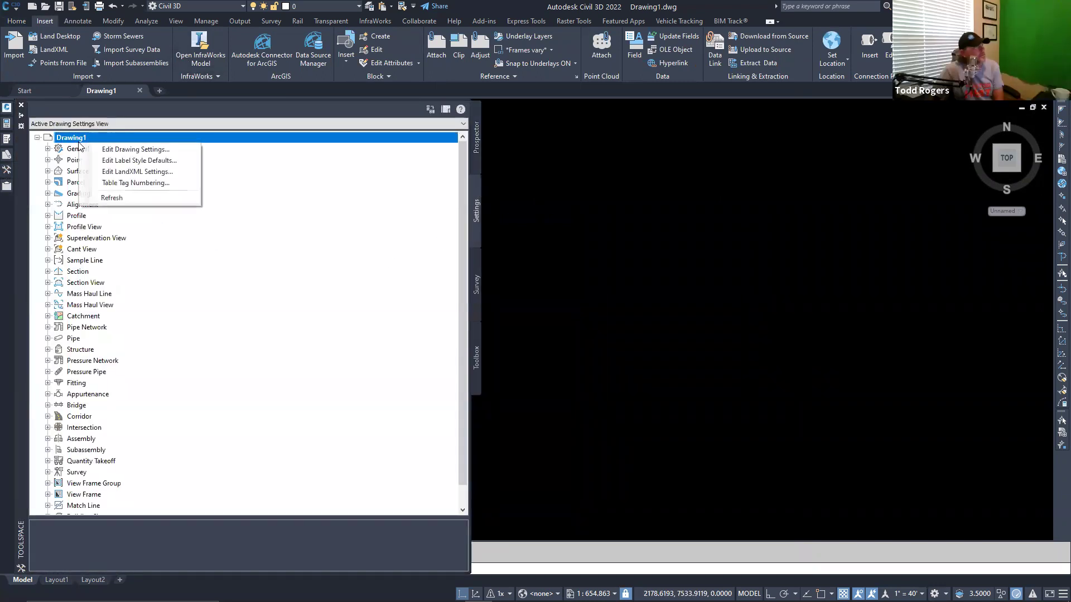
click(135, 149)
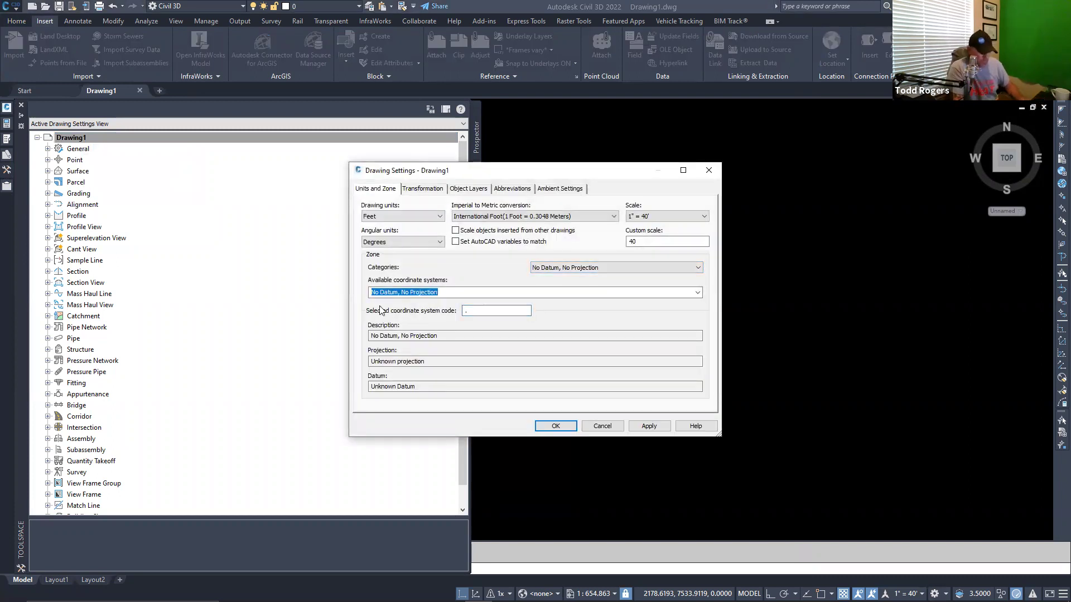
click(491, 308)
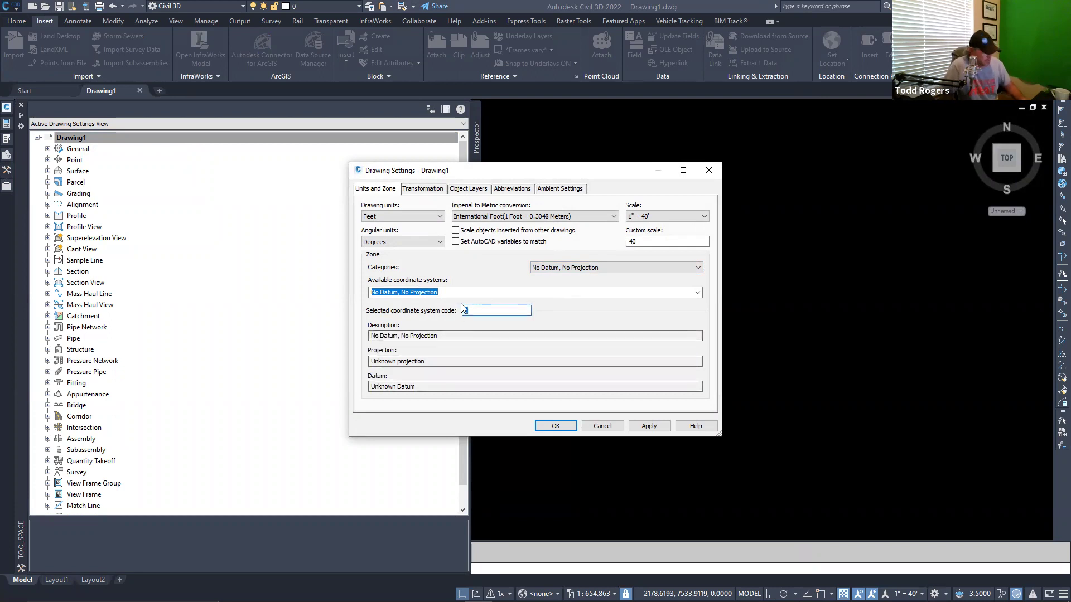
text(TN83)
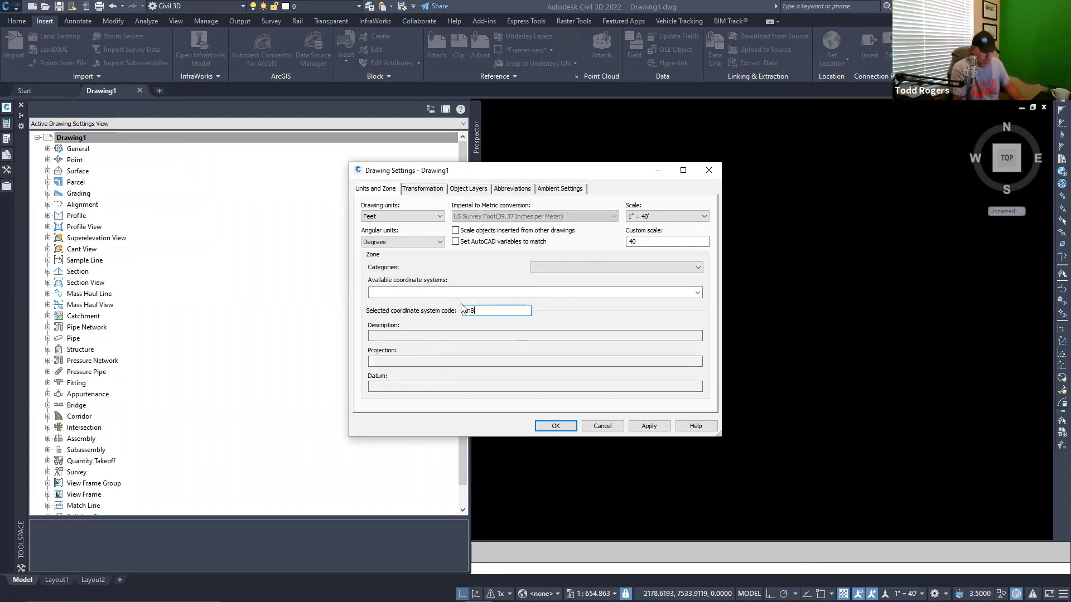
text(f)
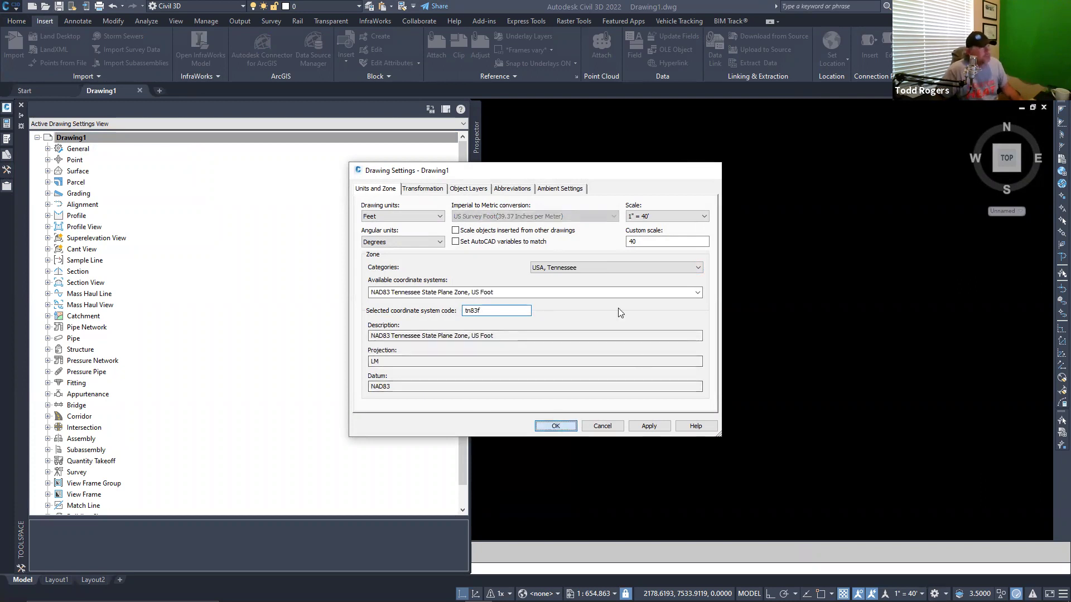
click(556, 426)
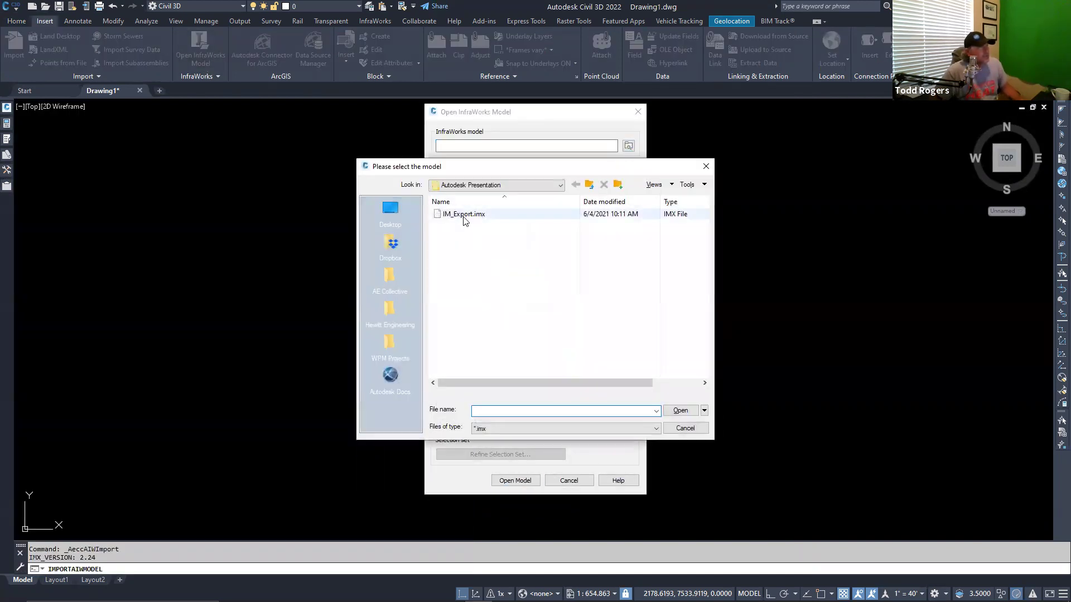
Import IM_Export.imx from the Autodesk Presentation folder as an InfraWorks model
click(463, 214)
click(497, 186)
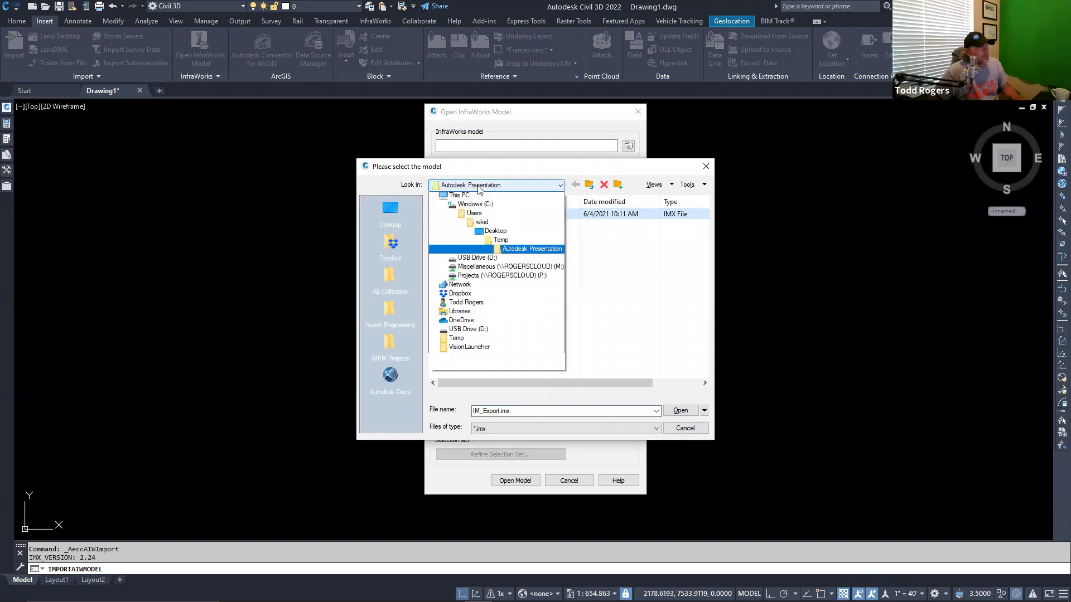
click(518, 259)
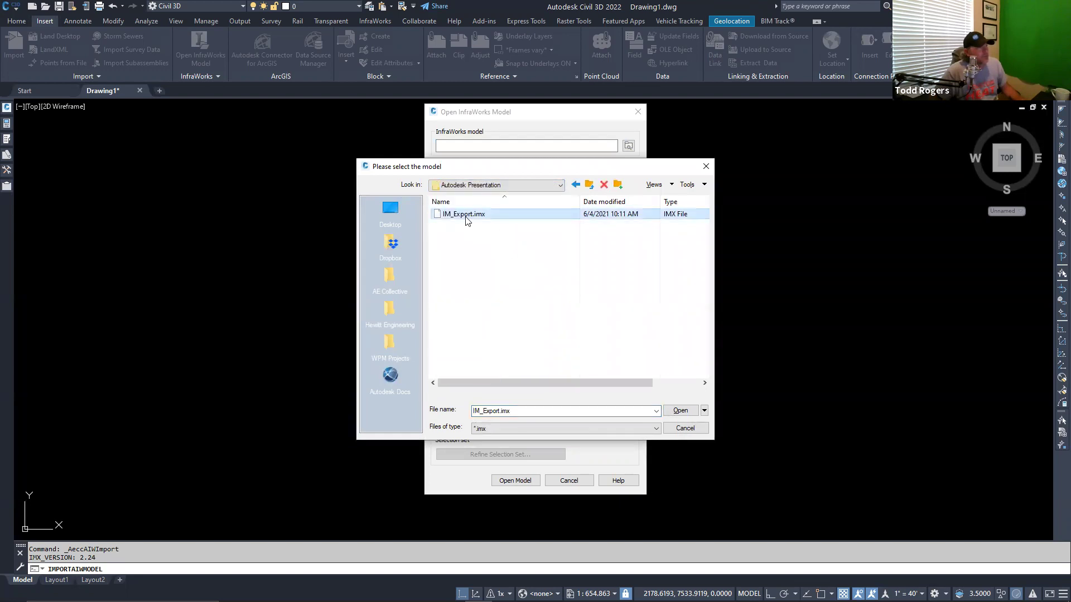
click(690, 409)
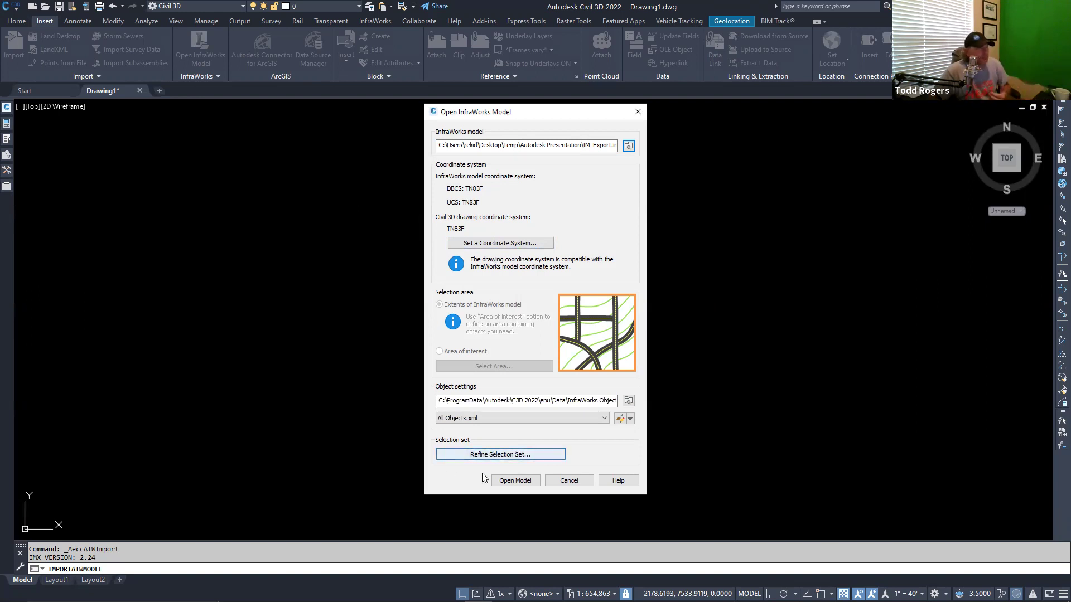
click(508, 481)
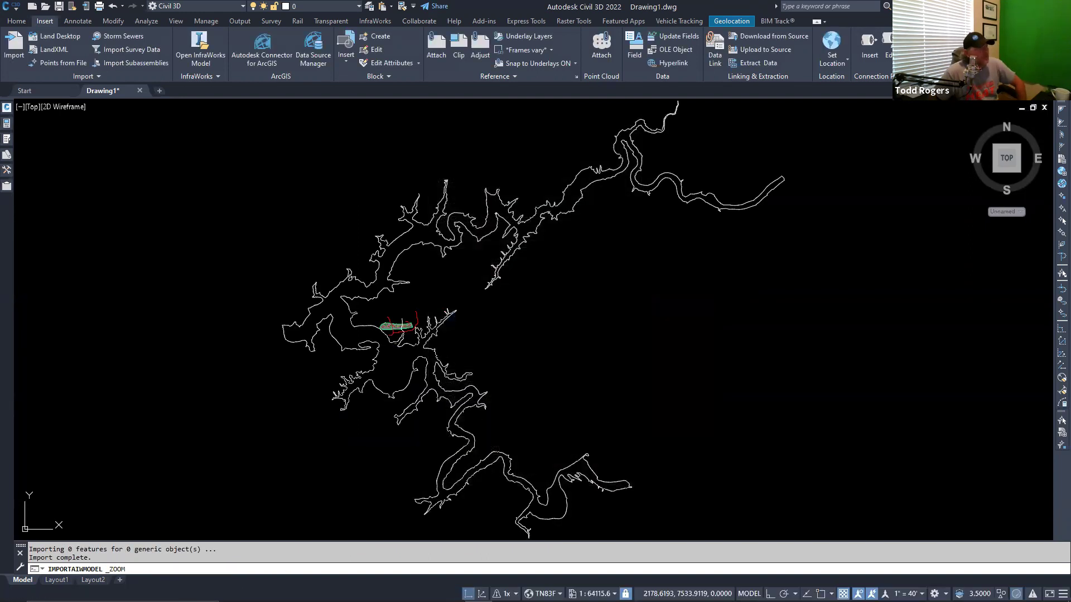
Window-select and delete the shoreline polylines, leaving the contoured corridor surface
click(491, 335)
click(460, 396)
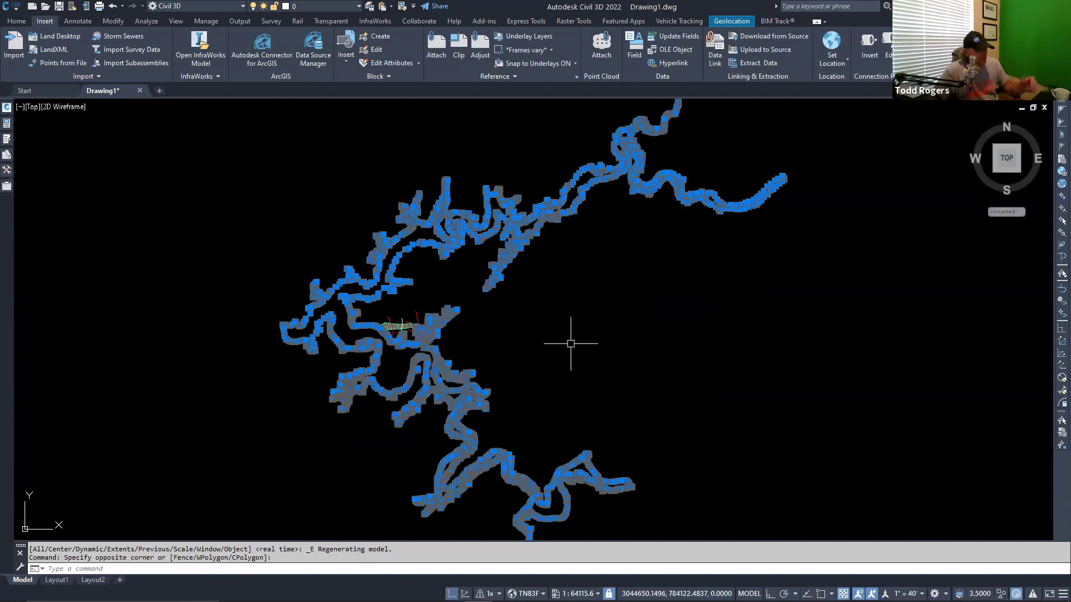
key(Delete)
scroll(394, 328, up, 12)
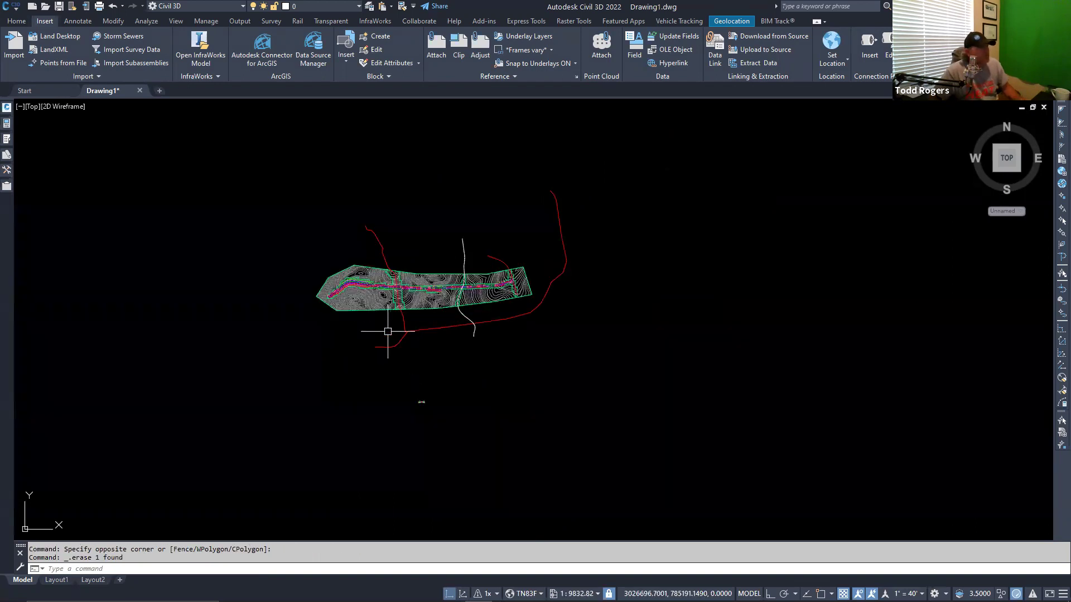
scroll(354, 290, down, 2)
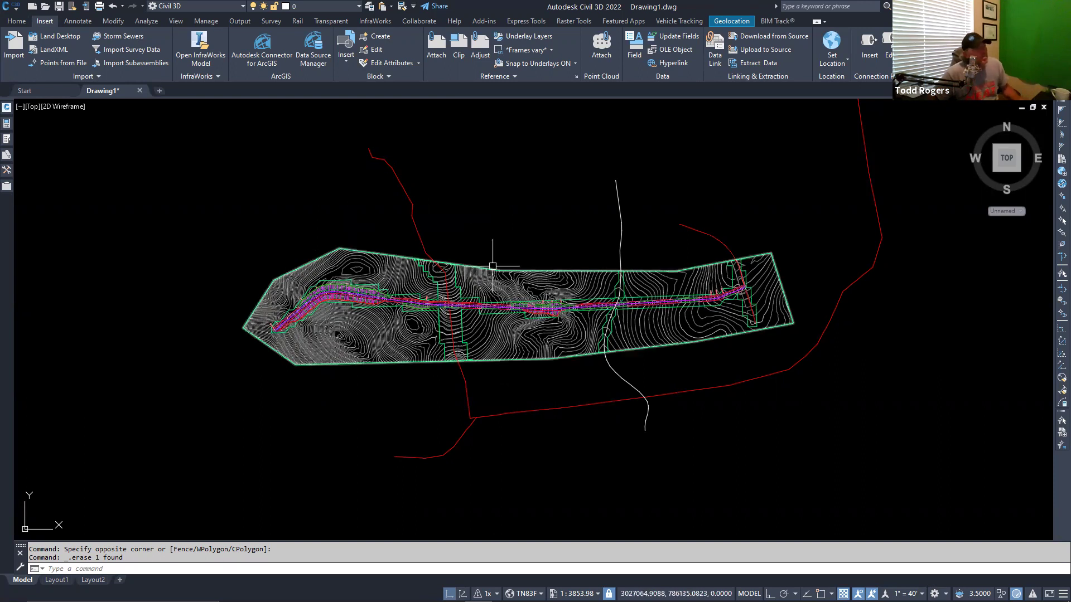
click(490, 267)
right_click(484, 227)
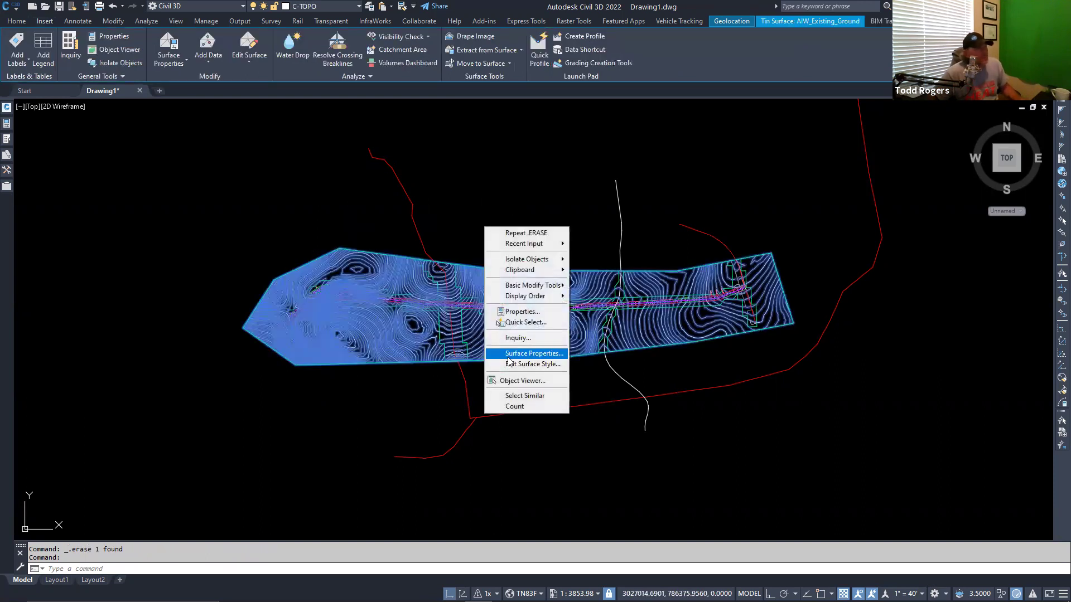
Set the existing ground surface style to _No Display
click(533, 353)
click(428, 308)
click(456, 340)
click(556, 422)
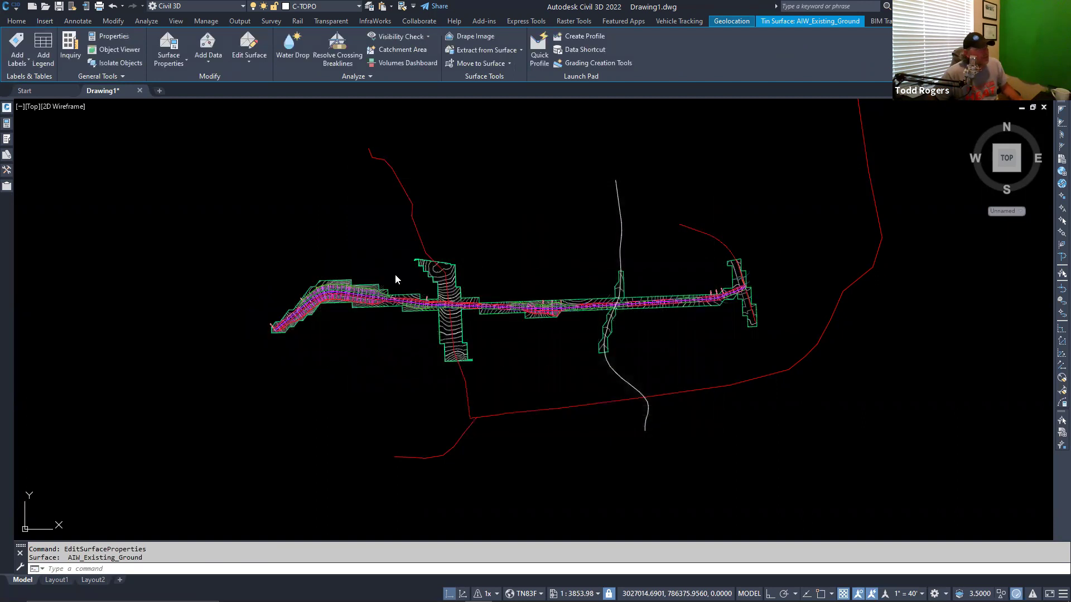
Set the proposed ground surface style to _No Display
click(550, 302)
right_click(463, 273)
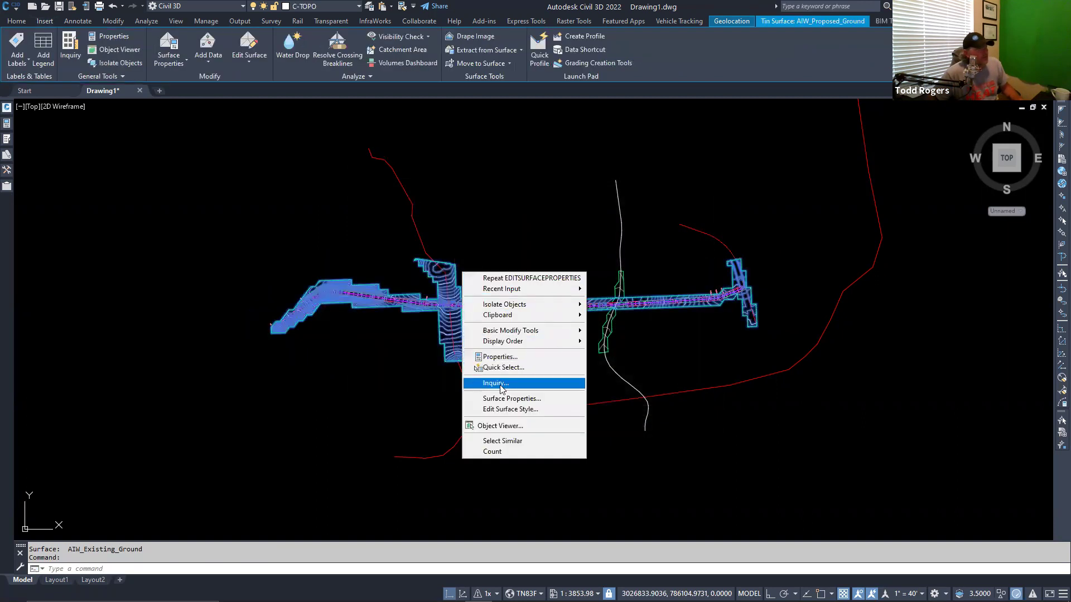
click(480, 400)
click(424, 308)
click(401, 319)
click(555, 422)
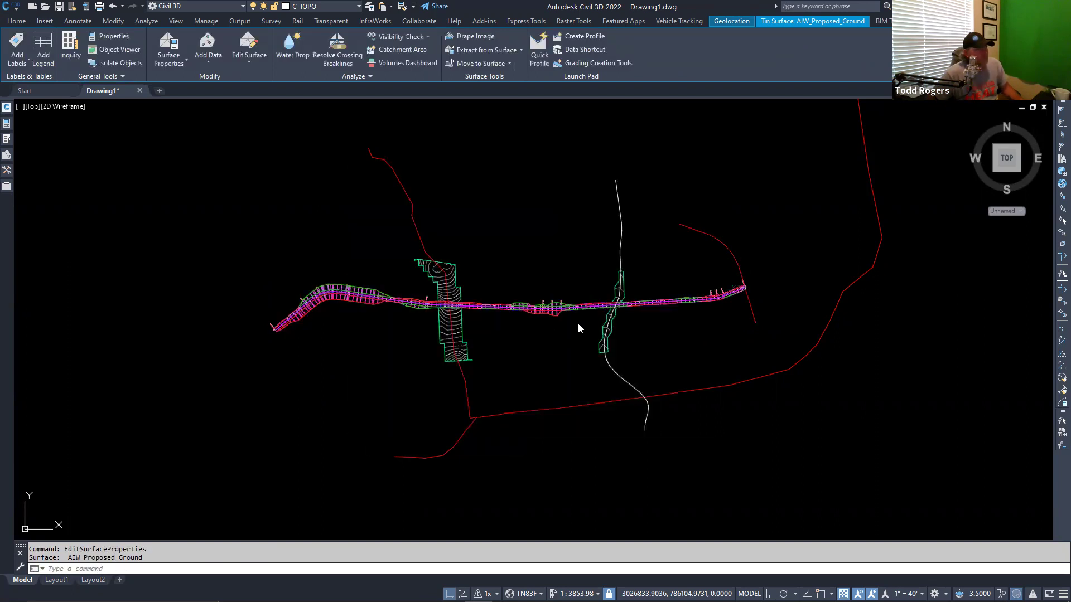
Set the AIW_Existing_Transportation surface style to _No Display
click(604, 324)
right_click(603, 327)
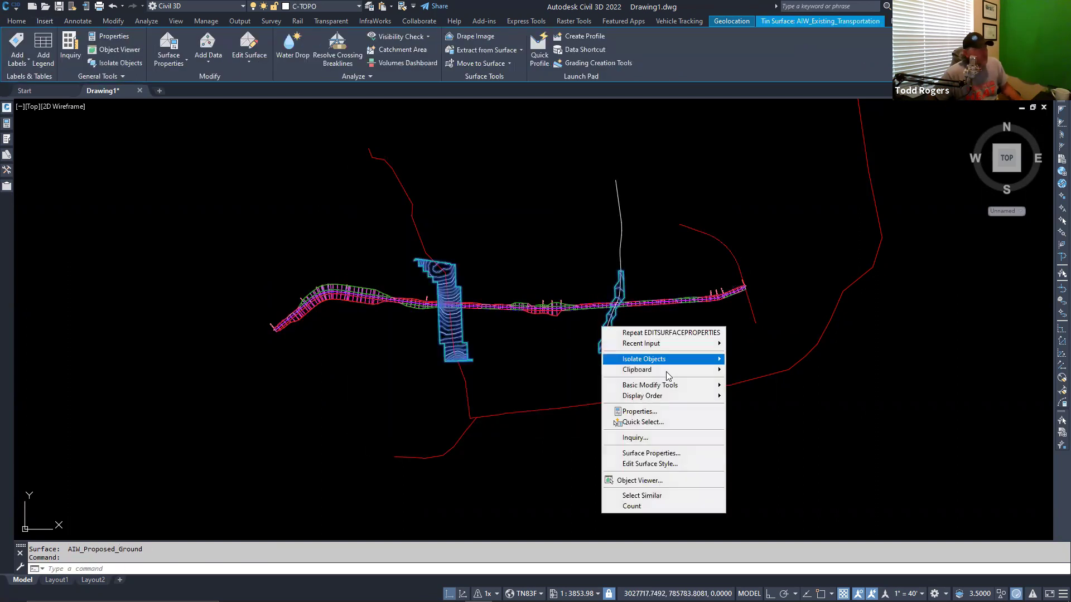
click(616, 454)
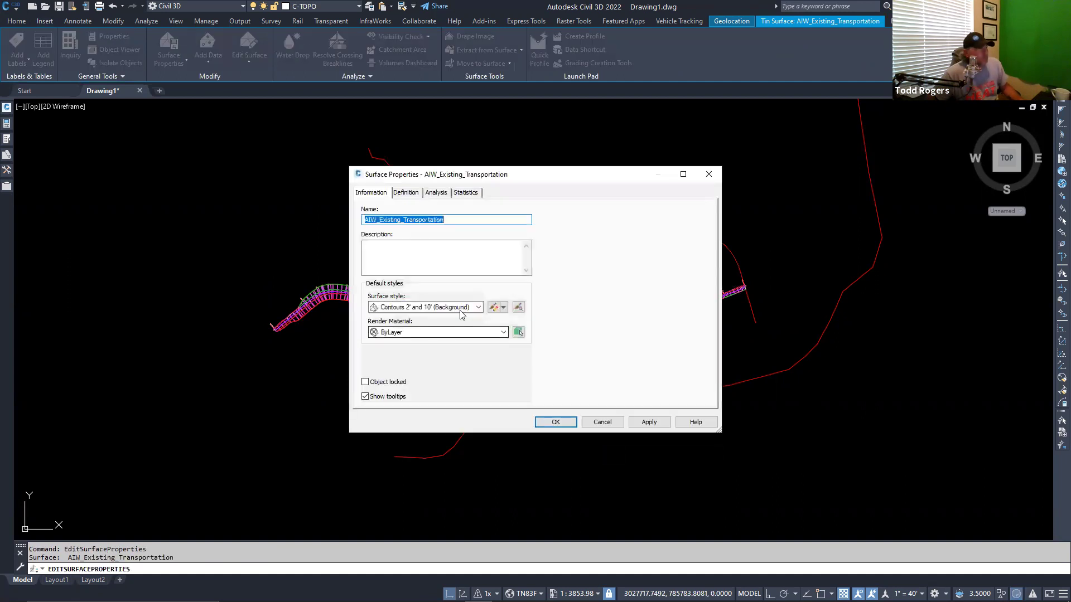
click(424, 308)
click(407, 318)
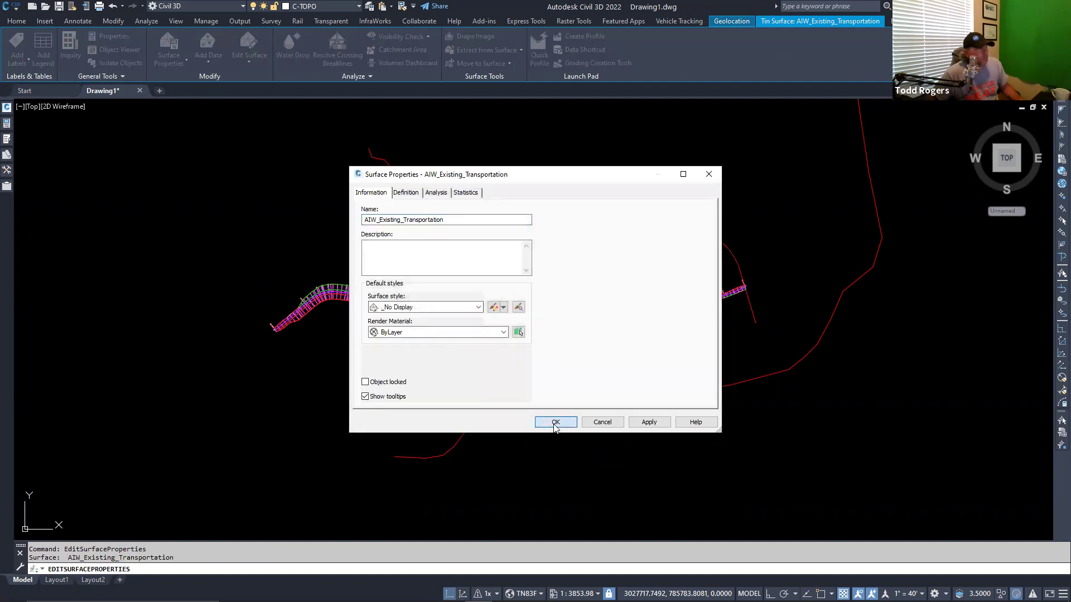
click(556, 422)
Hide the corridor with Isolate Objects > Hide Selected Objects
scroll(354, 318, up, 5)
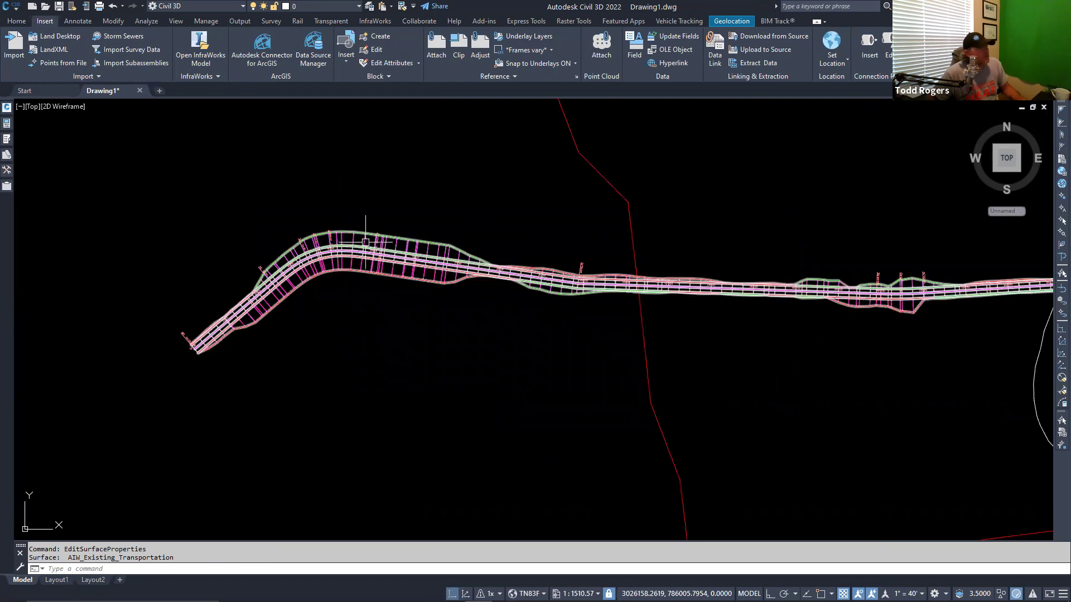
click(366, 242)
right_click(436, 207)
mouse_move(483, 246)
click(602, 252)
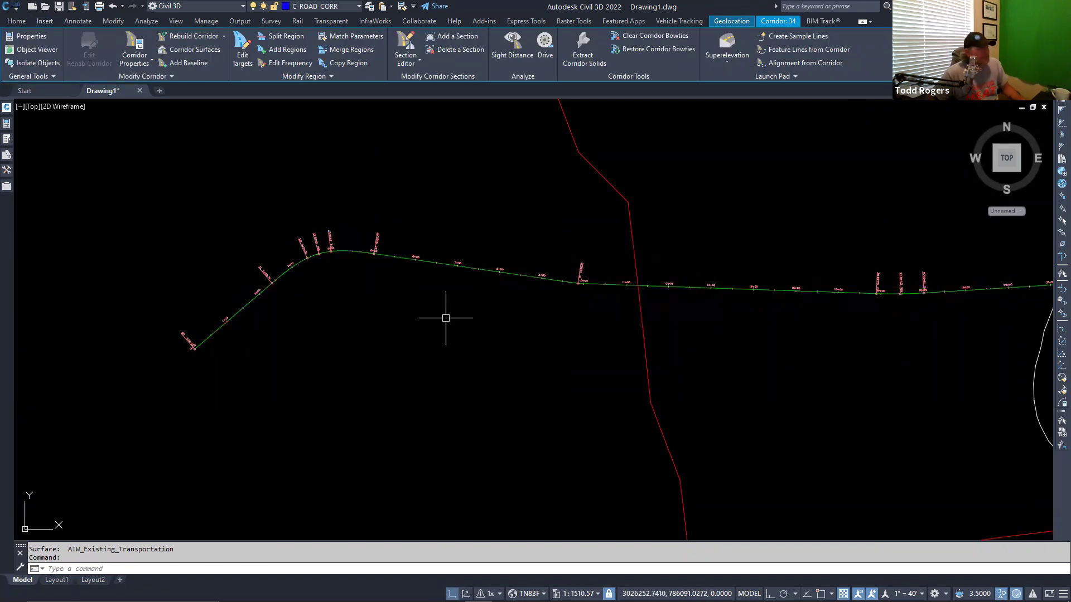
scroll(446, 318, down, 4)
mouse_move(448, 311)
middle_down()
mouse_move(608, 390)
mouse_move(351, 351)
middle_up()
scroll(357, 349, up, 4)
scroll(301, 390, down, 2)
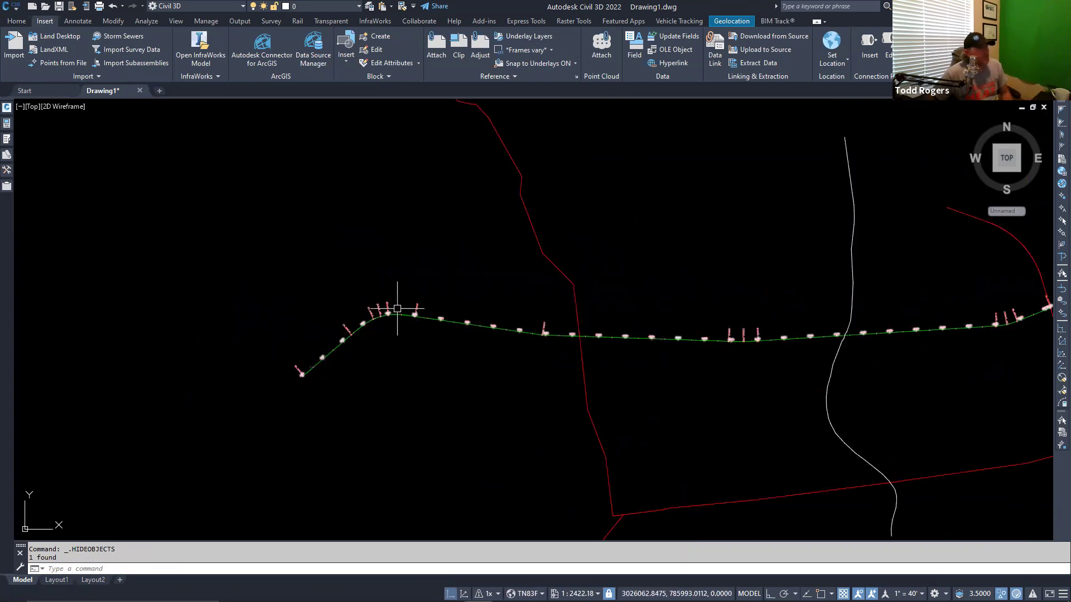
scroll(657, 370, up, 7)
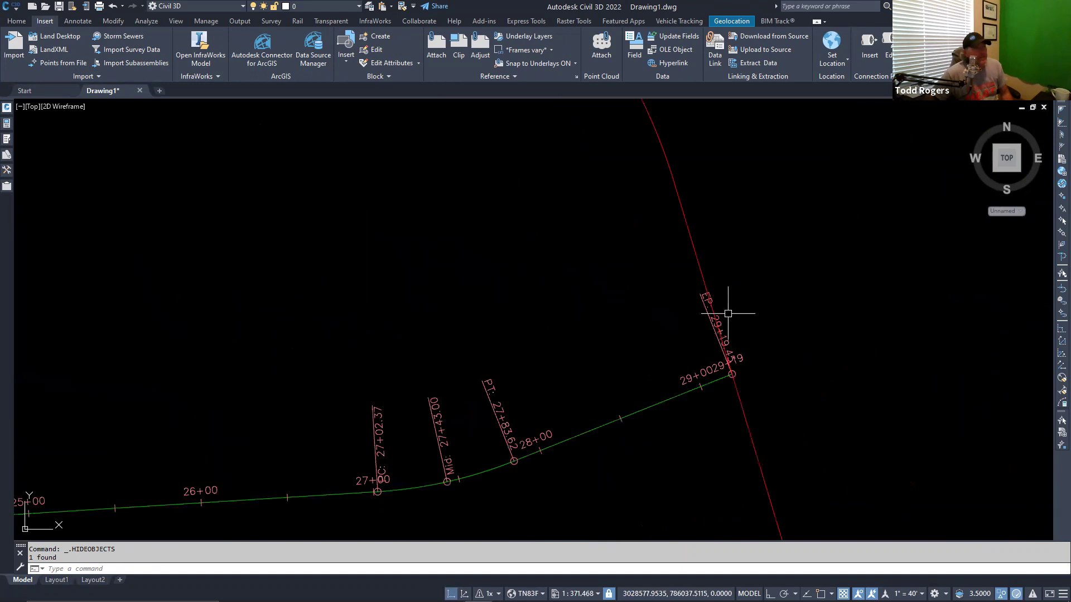
click(695, 252)
key(Escape)
key(Escape)
scroll(748, 288, down, 9)
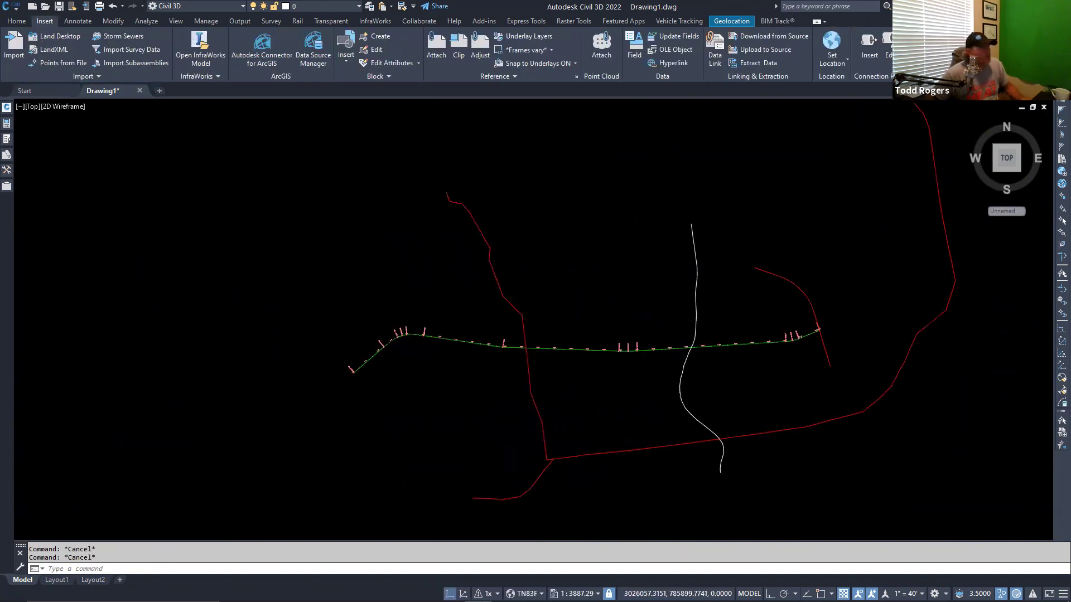
scroll(426, 354, up, 3)
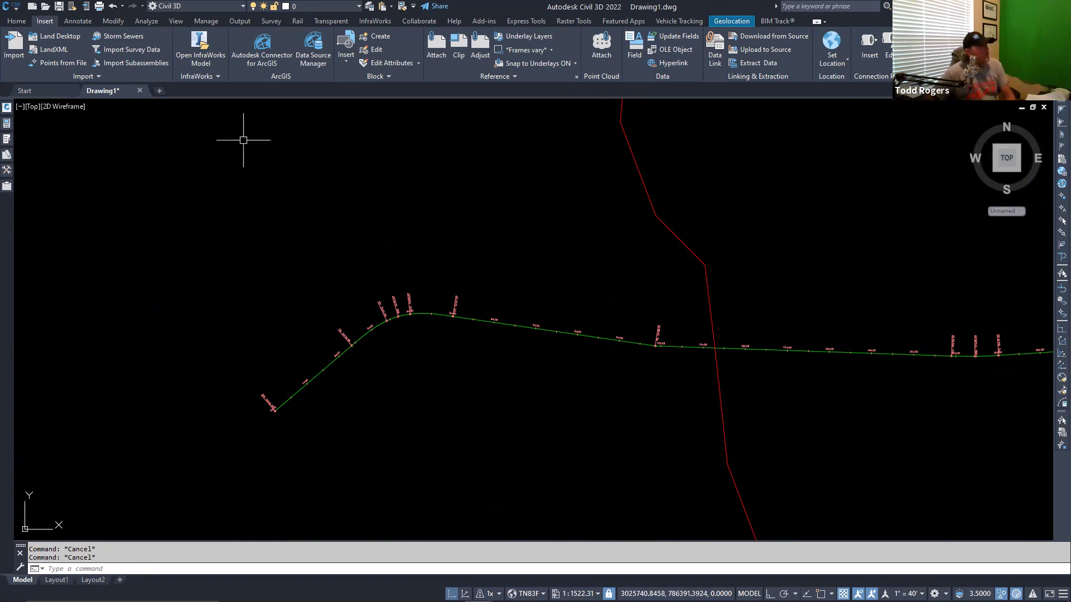
Start Create Feature Lines from Alignment and pick alignment 34 as the source
click(16, 22)
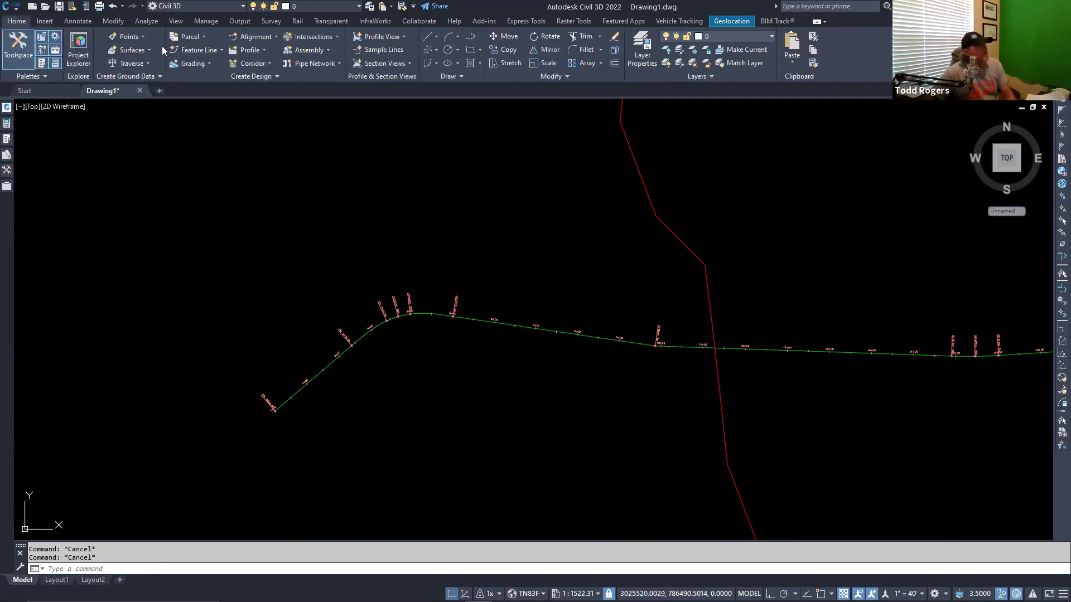
click(204, 51)
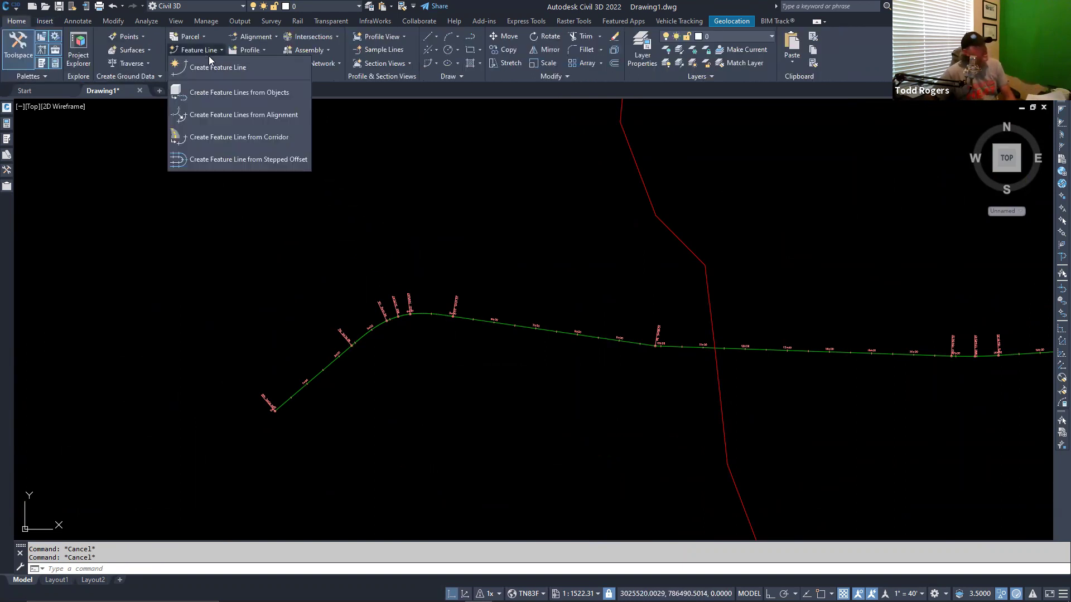
click(250, 117)
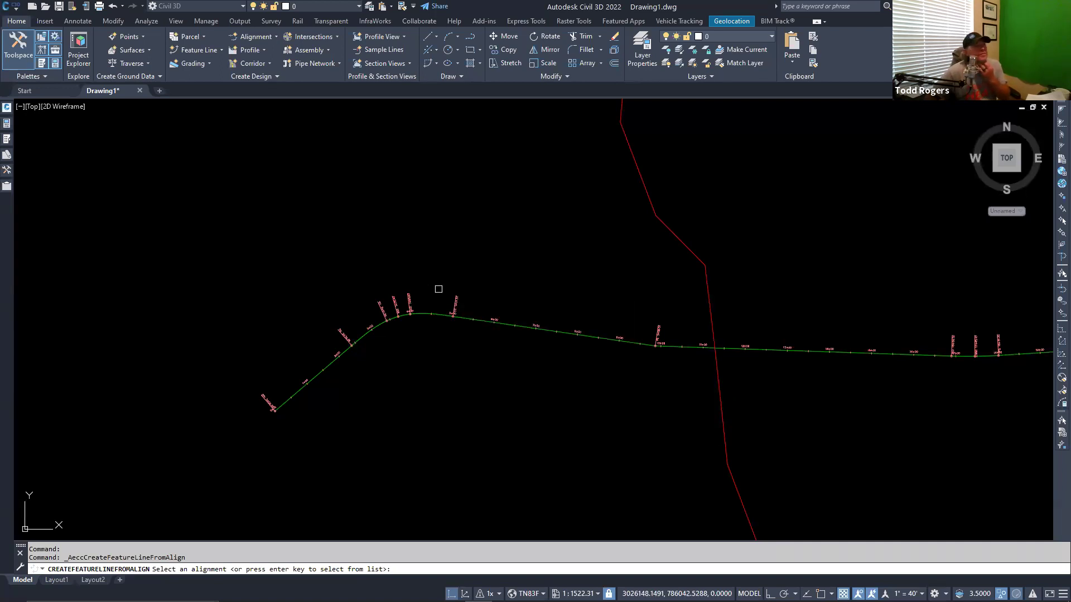
click(440, 320)
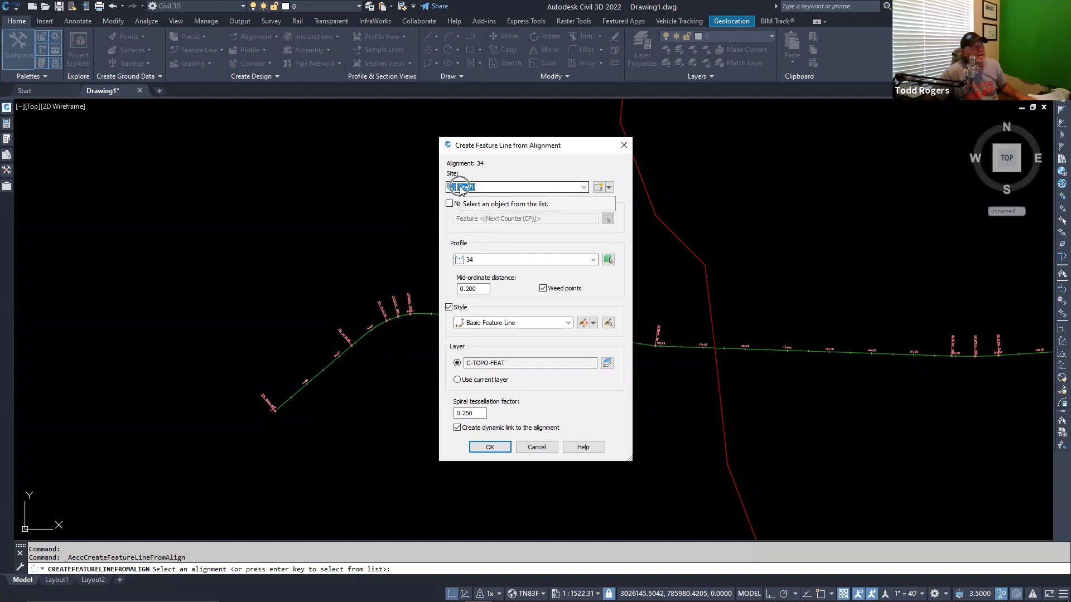
Create the named feature line on a new site called Road, accepting vertex weeding
click(598, 188)
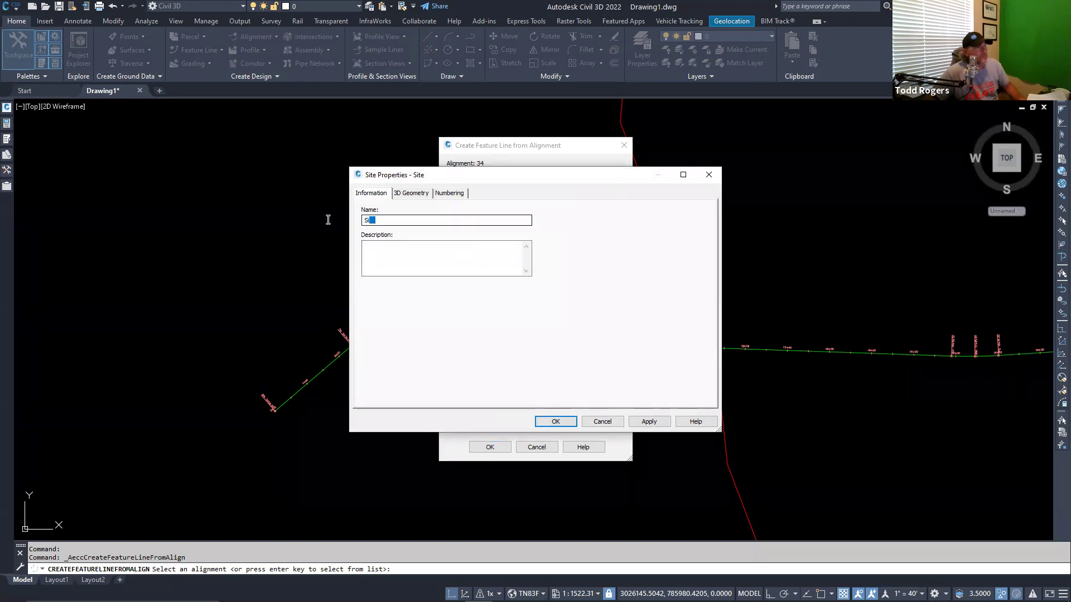
text(Road)
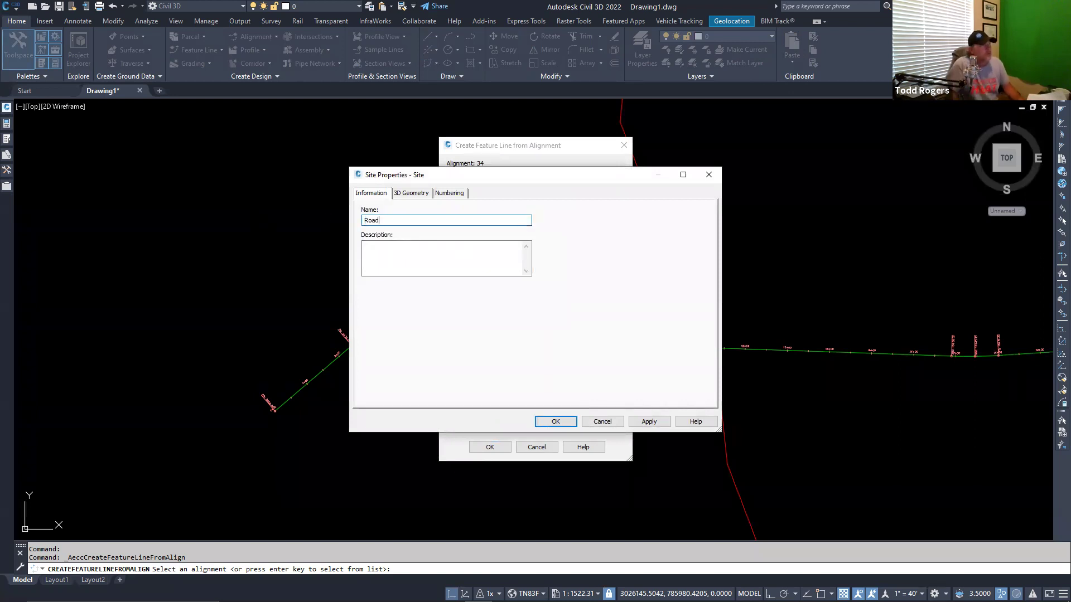
click(554, 422)
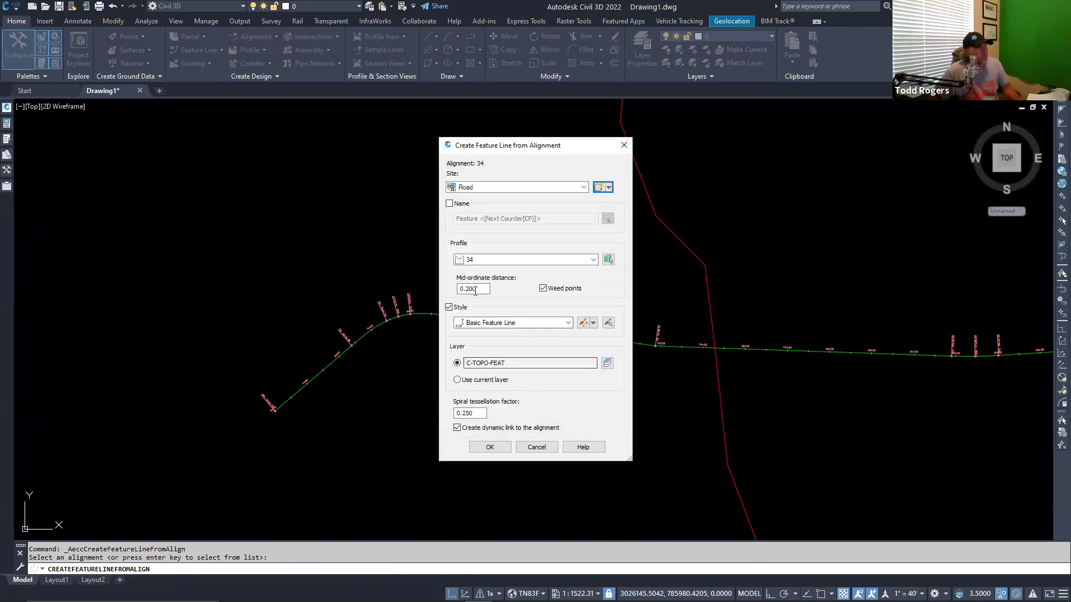
click(449, 203)
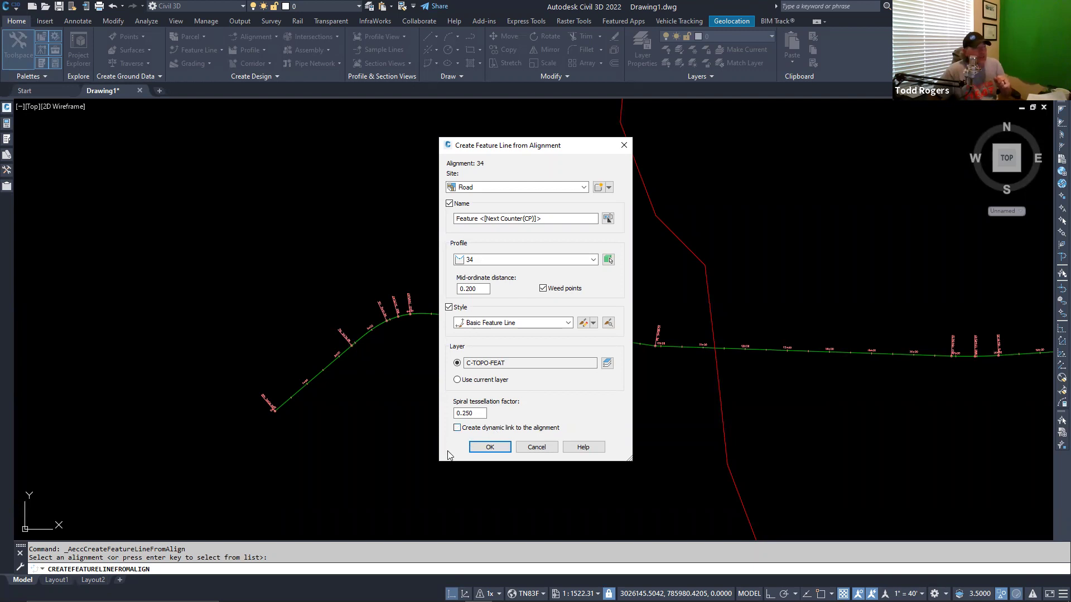
click(489, 447)
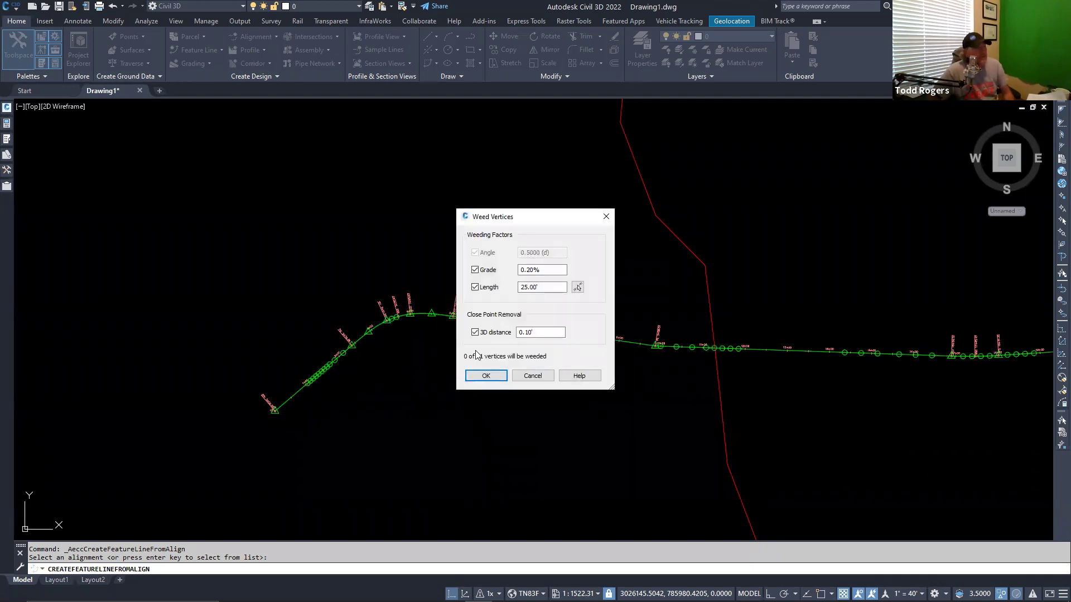
click(485, 377)
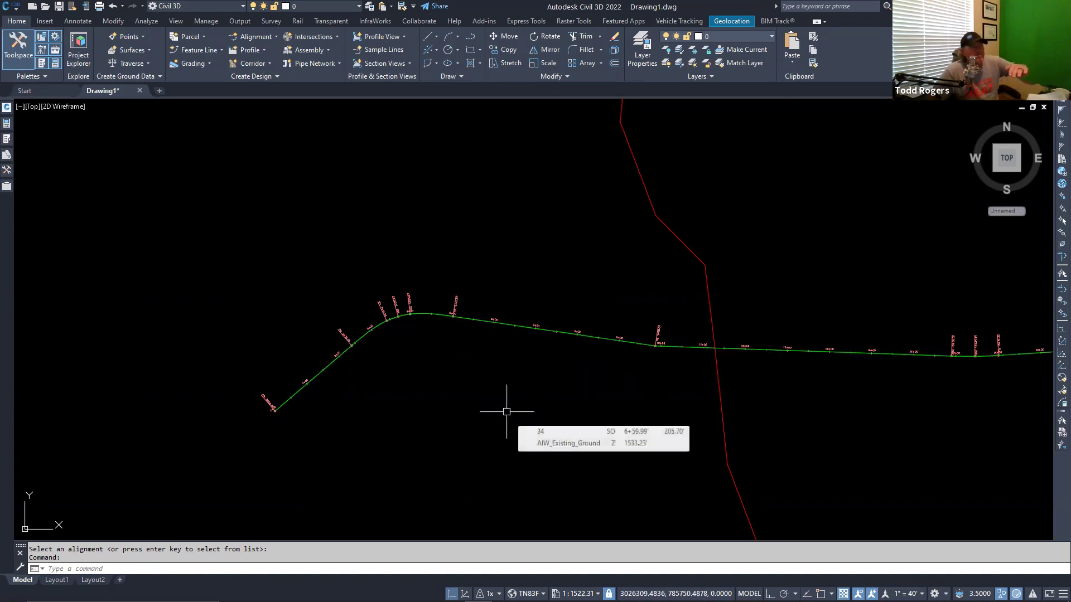
click(444, 316)
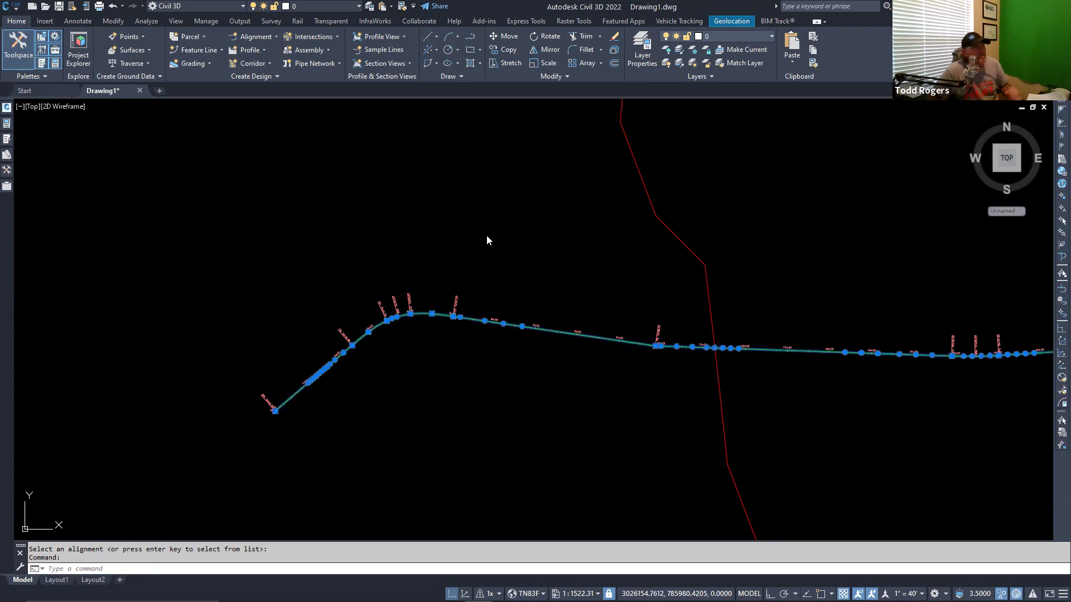
Insert elevation points every 5 ft along the feature line, then pan to its east end
click(538, 47)
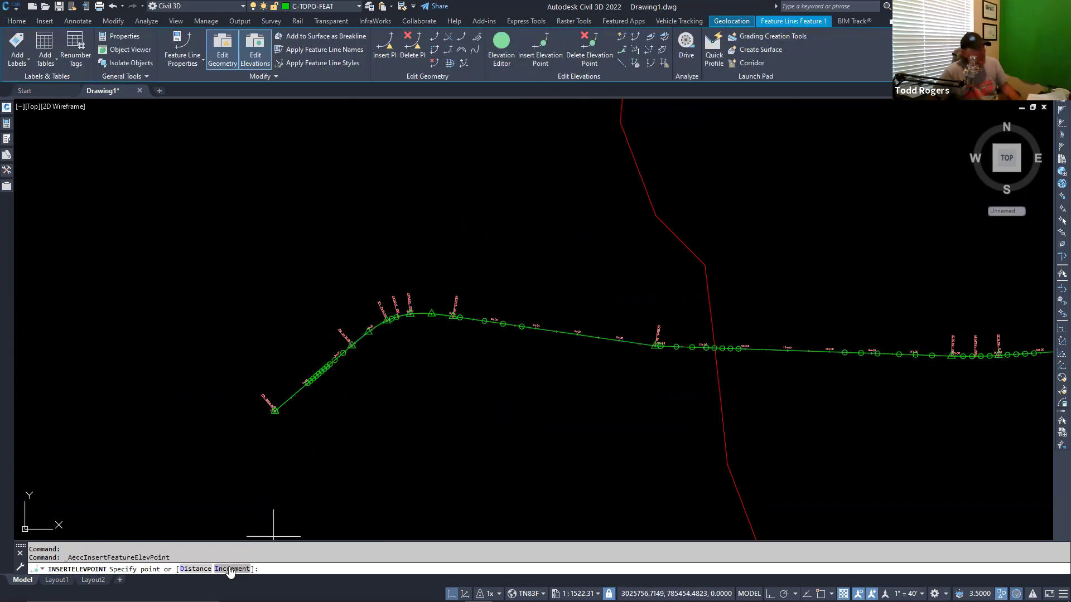
click(230, 569)
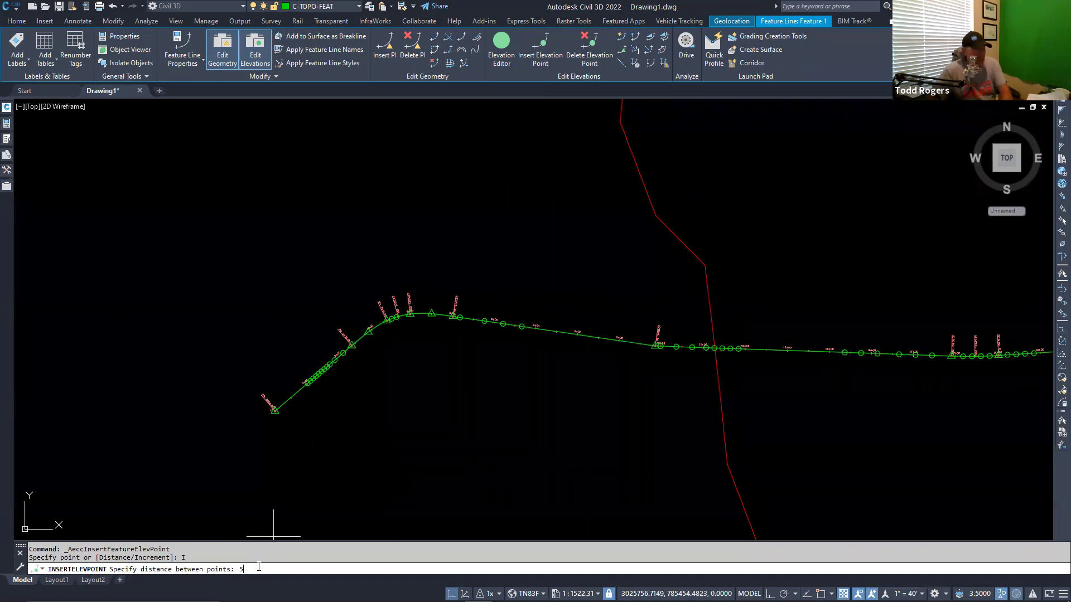
key(Return)
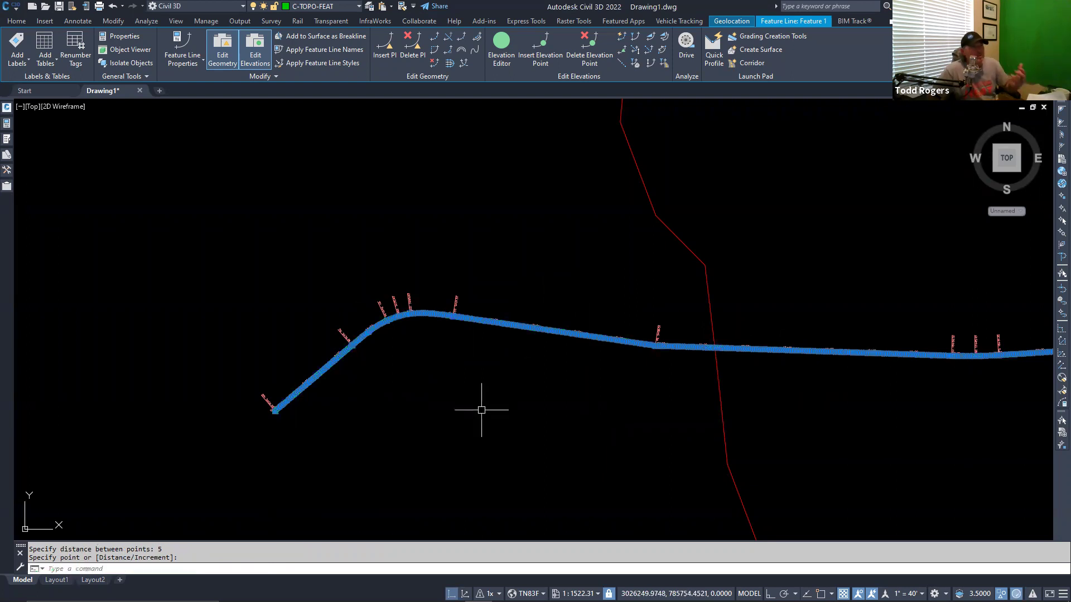
key(Escape)
scroll(480, 411, down, 2)
middle_drag(738, 412, 335, 400)
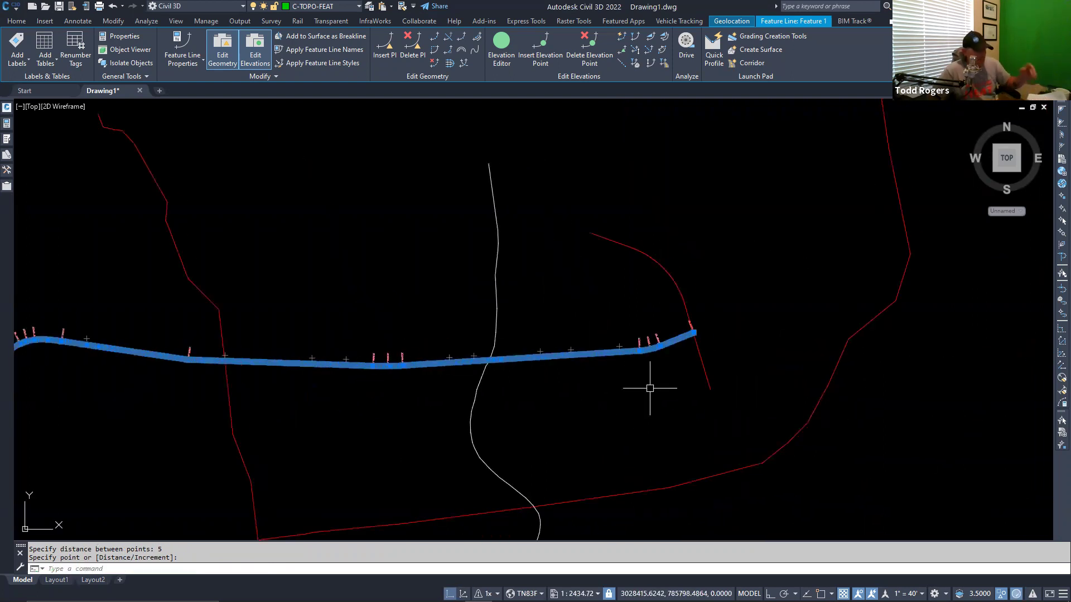
key(Escape)
scroll(725, 364, up, 5)
scroll(723, 363, down, 3)
middle_drag(722, 363, 673, 408)
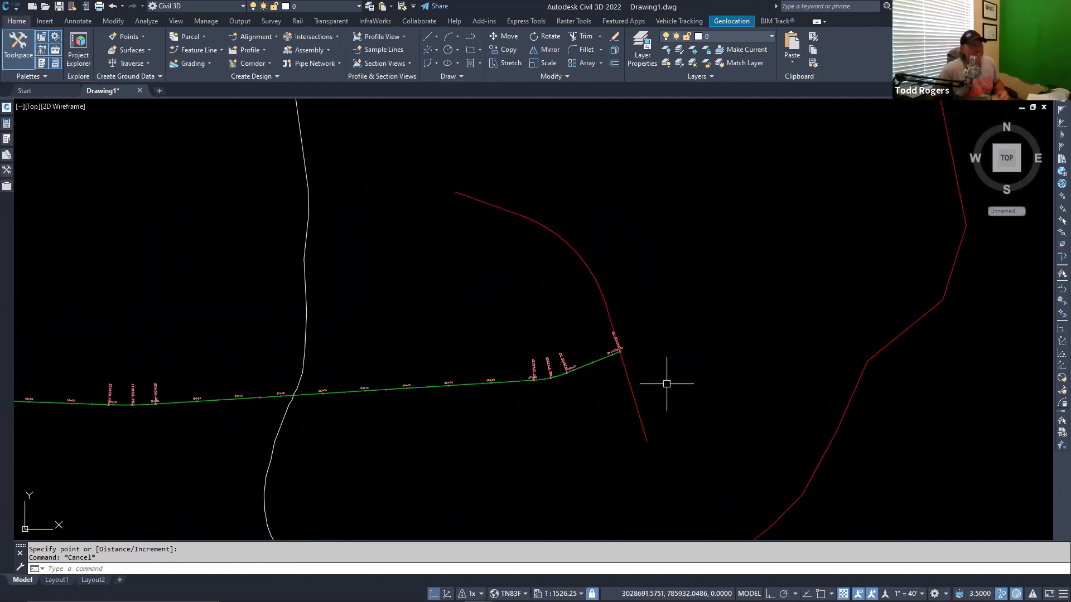
Check the feature line's points, then offset the red line 20 to its left
scroll(630, 356, up, 5)
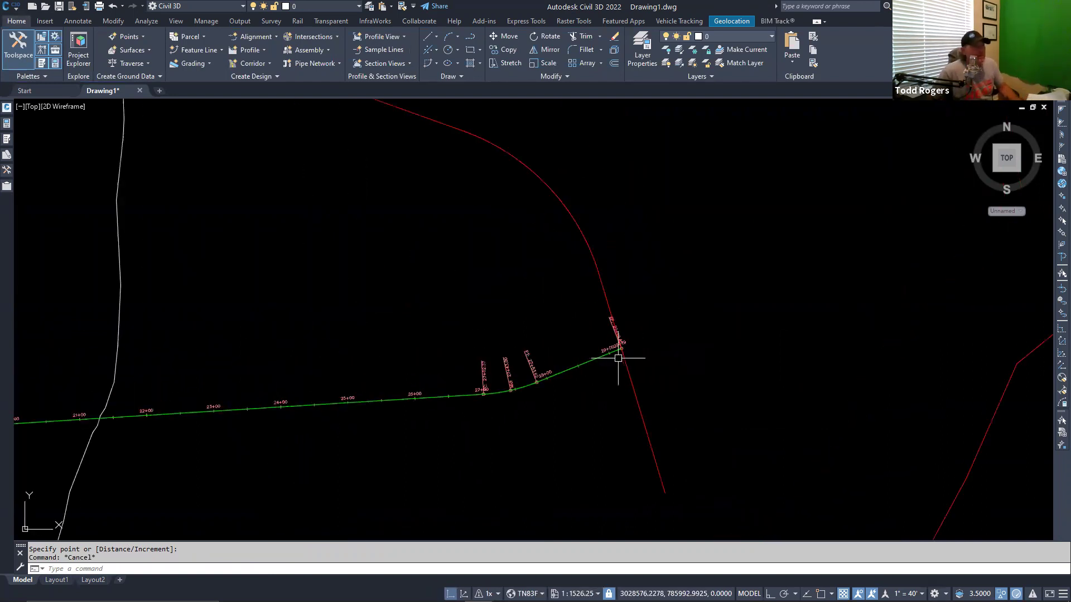
click(588, 356)
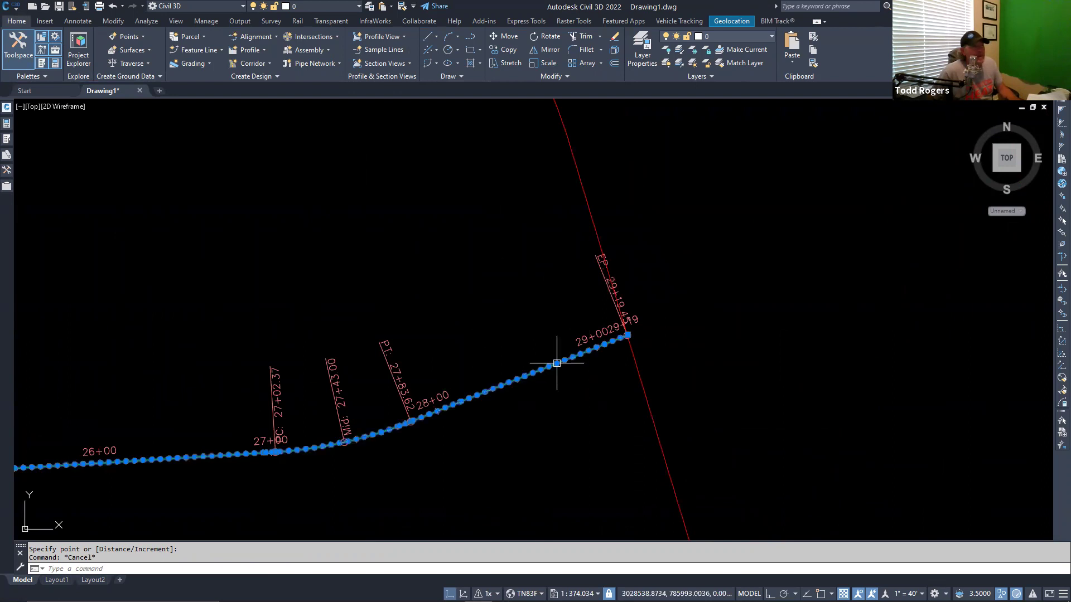
key(Escape)
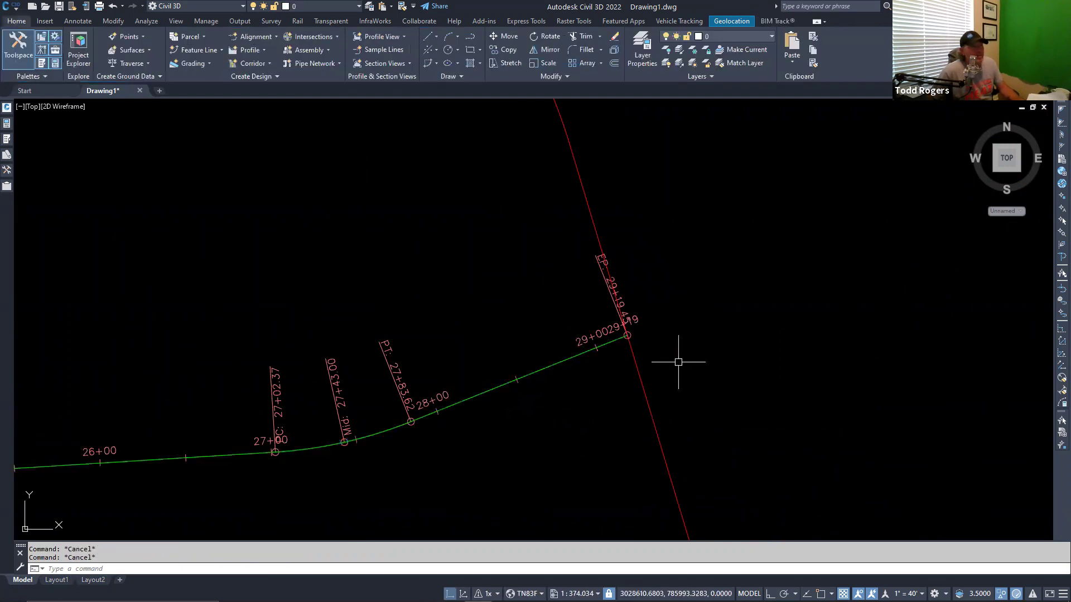
scroll(678, 362, down, 3)
text(o)
key(Return)
text(20)
key(Return)
click(649, 322)
click(608, 323)
key(Return)
Try trimming the green feature line at the white line, then cancel
scroll(645, 354, up, 10)
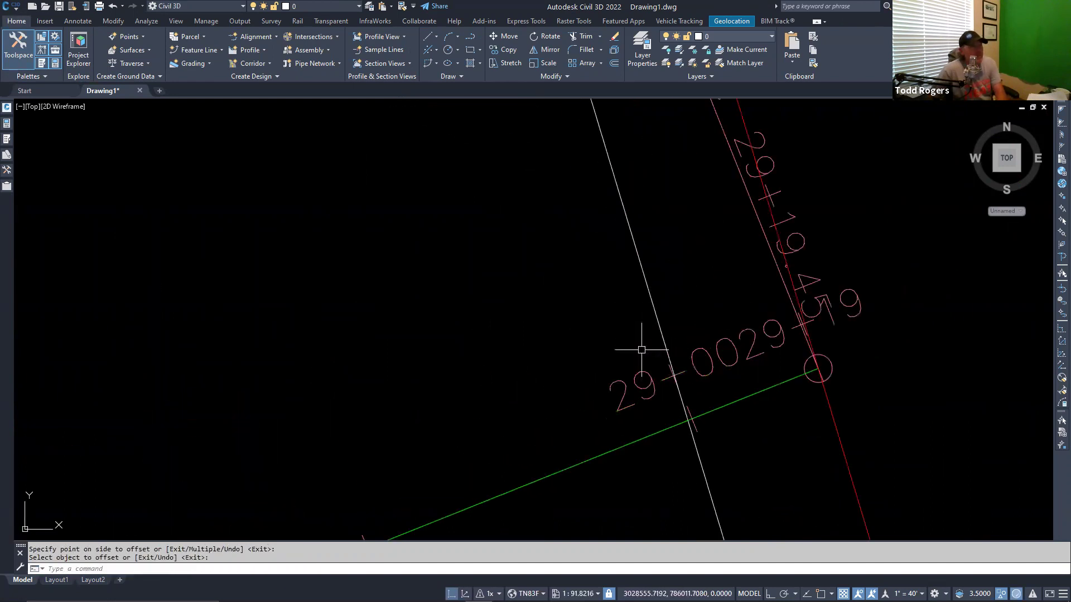
click(653, 436)
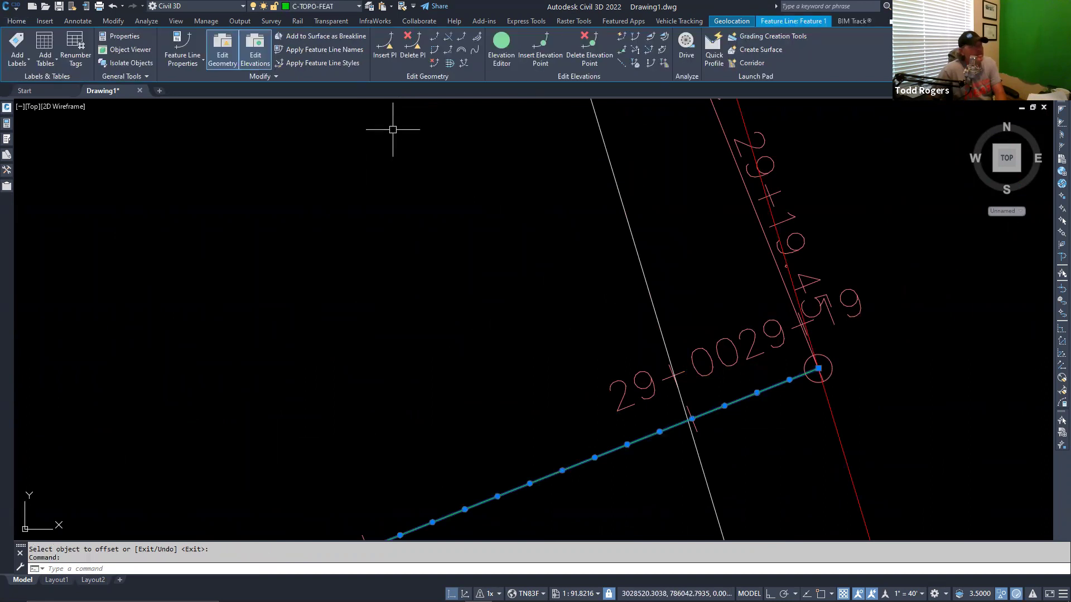
click(454, 37)
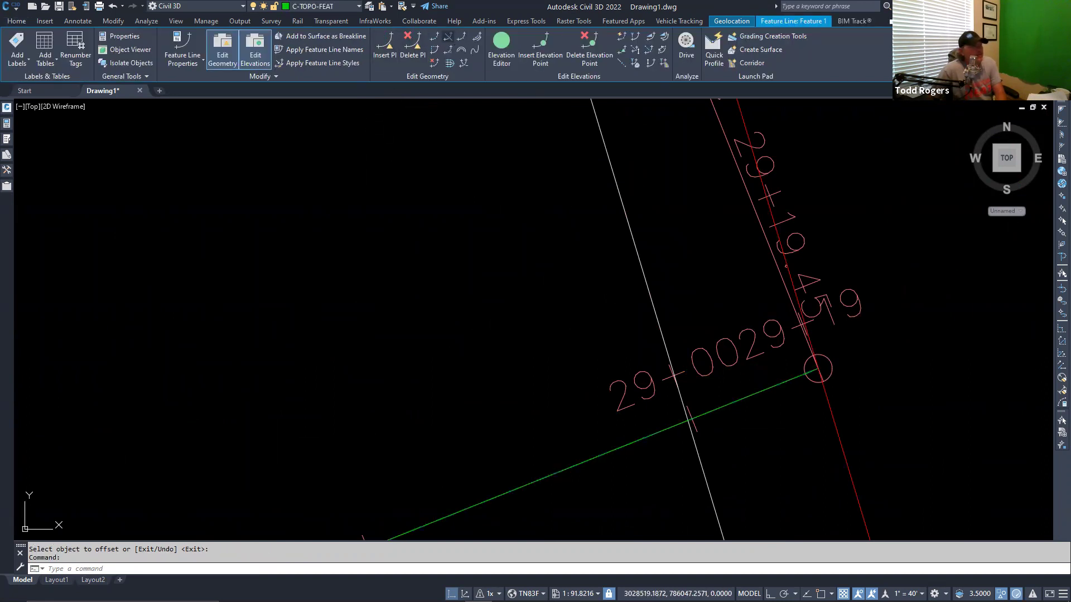
click(661, 329)
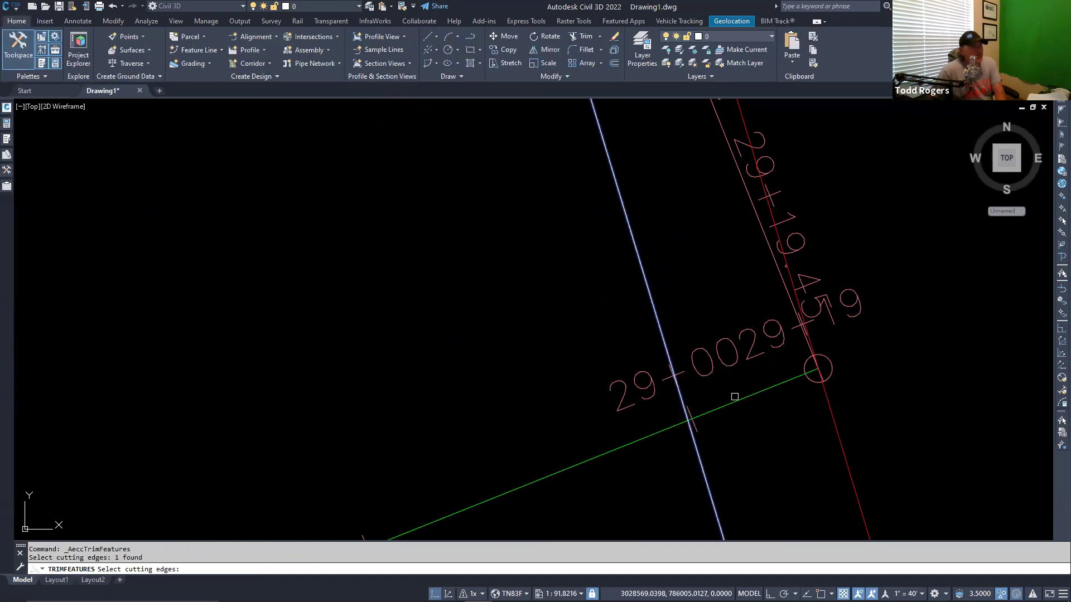
key(Return)
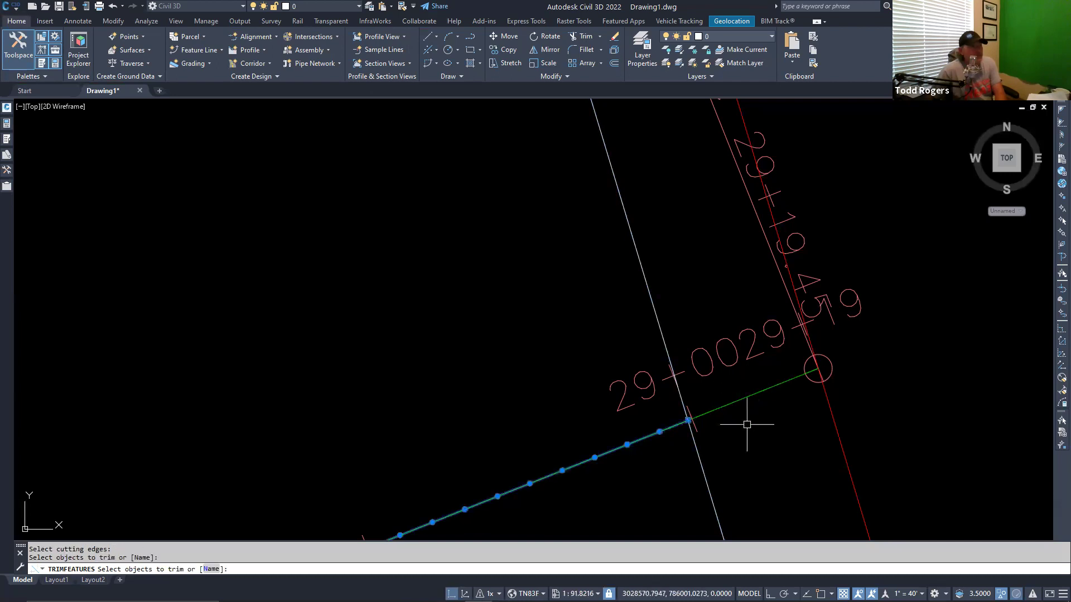
key(Escape)
key(Escape)
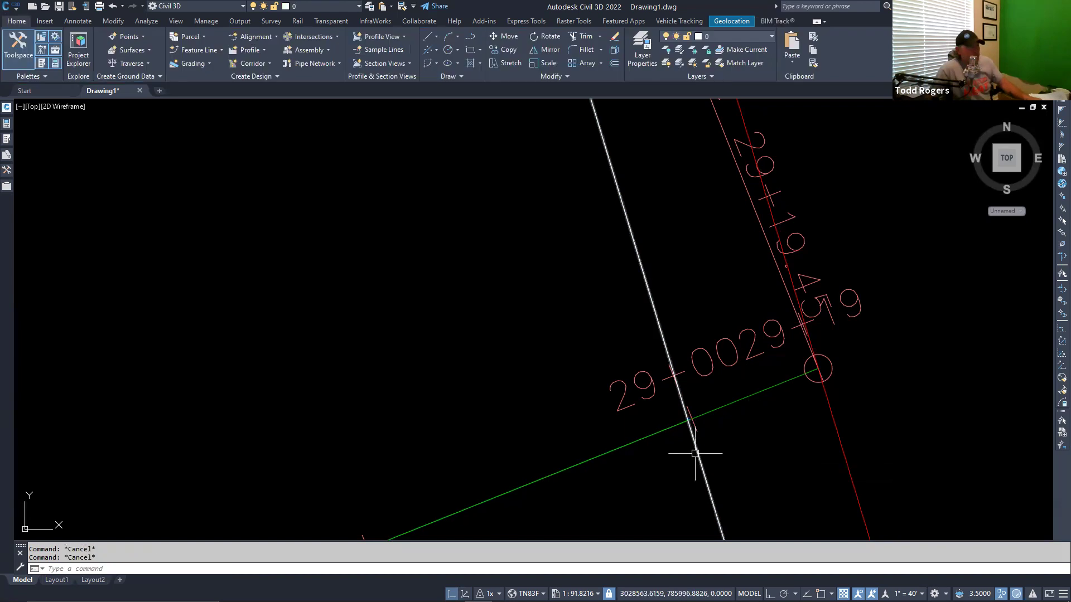
Erase the white crossing line, zoom out, and bring up the Start menu
click(702, 452)
key(Delete)
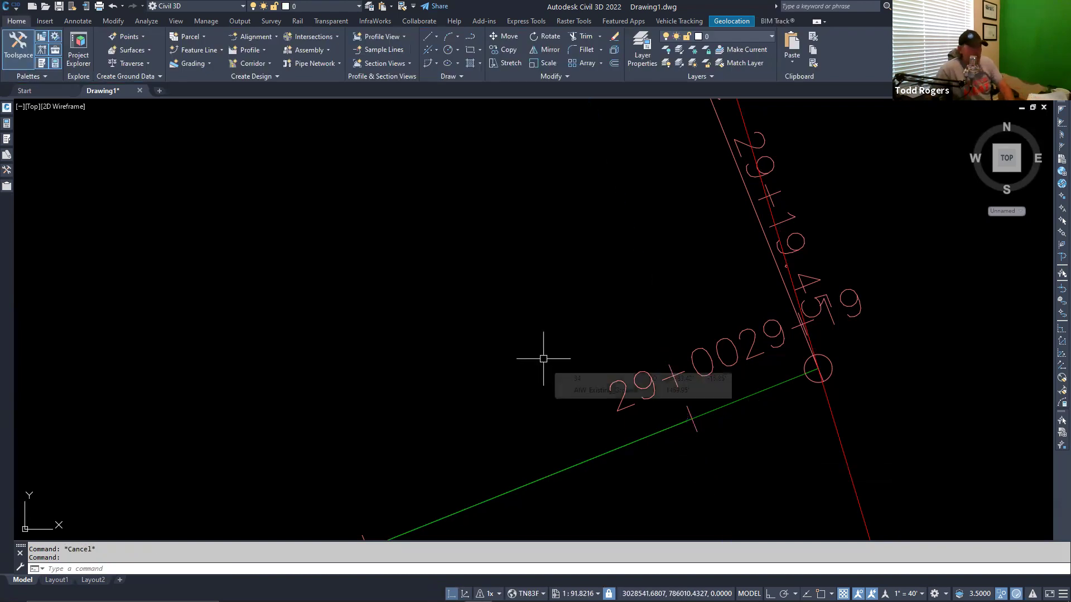
scroll(545, 359, down, 5)
scroll(334, 311, down, 6)
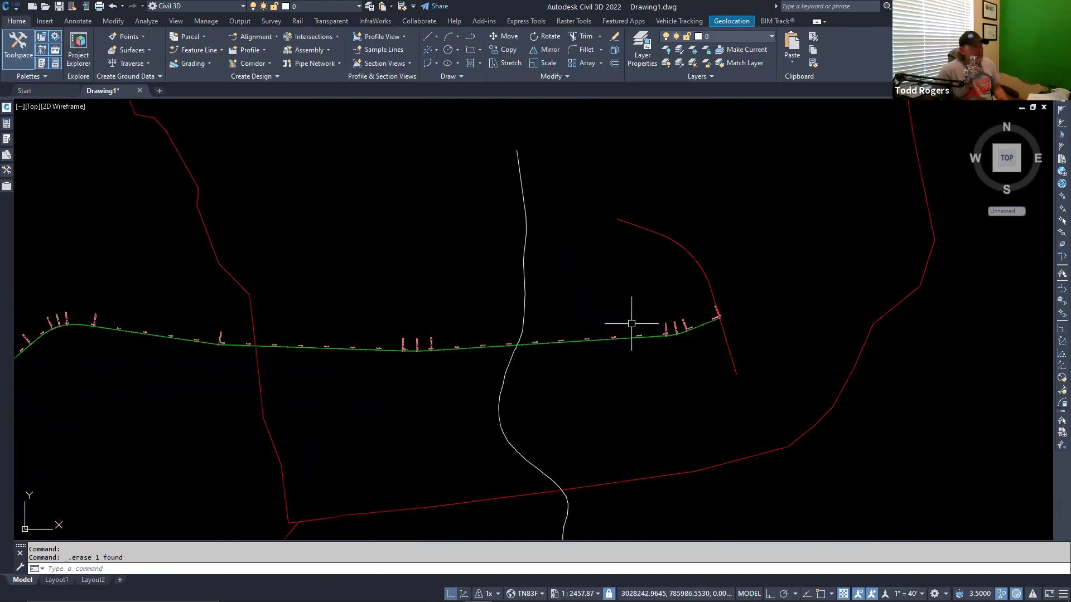
mouse_move(554, 318)
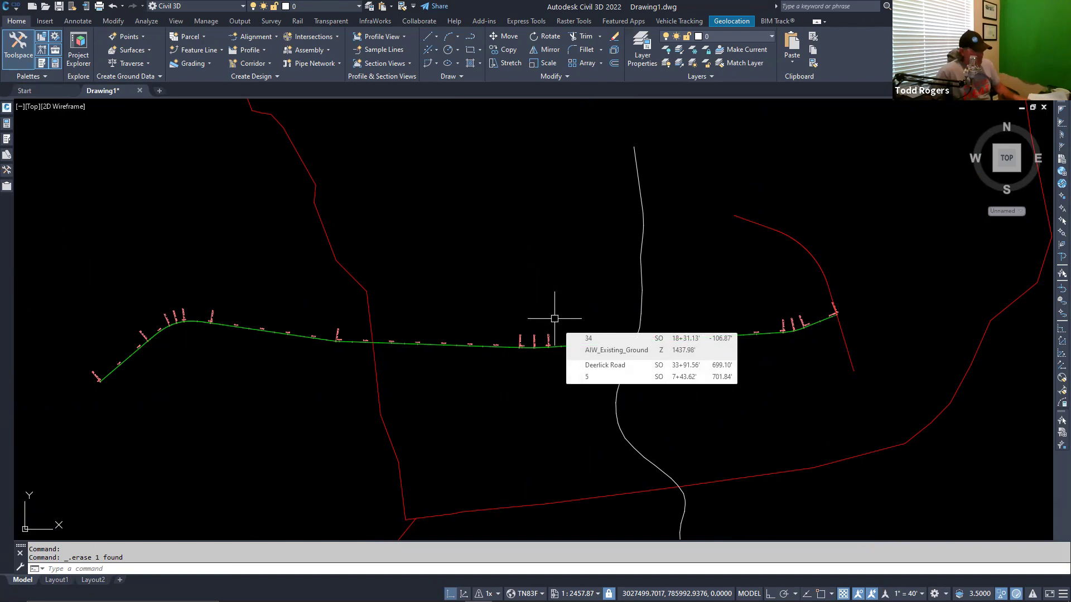
key(super)
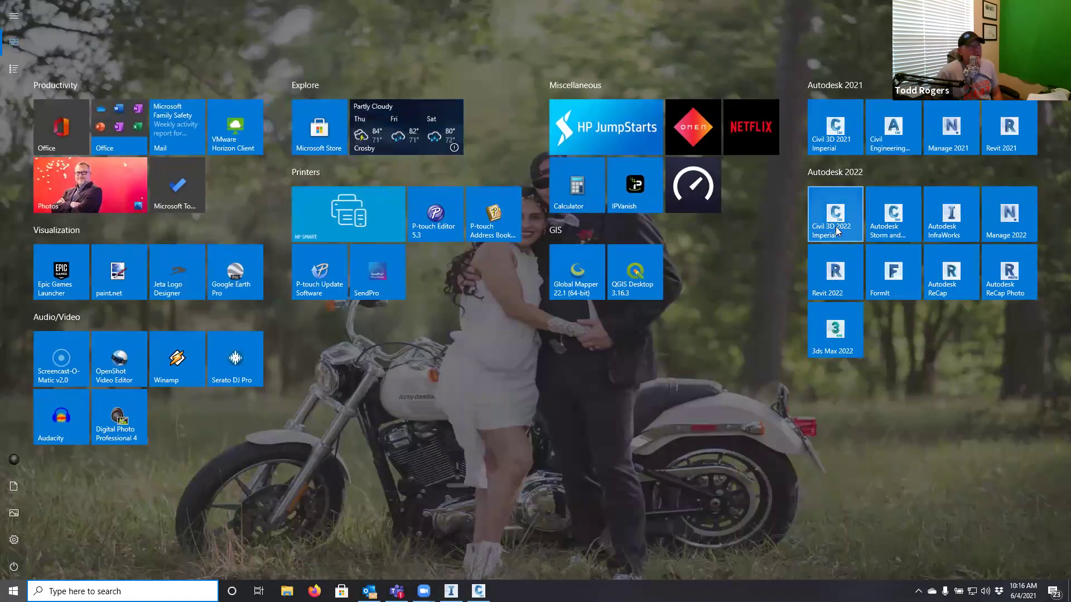
Launch 3ds Max 2022 from the Autodesk 2022 group in the Start menu
click(546, 347)
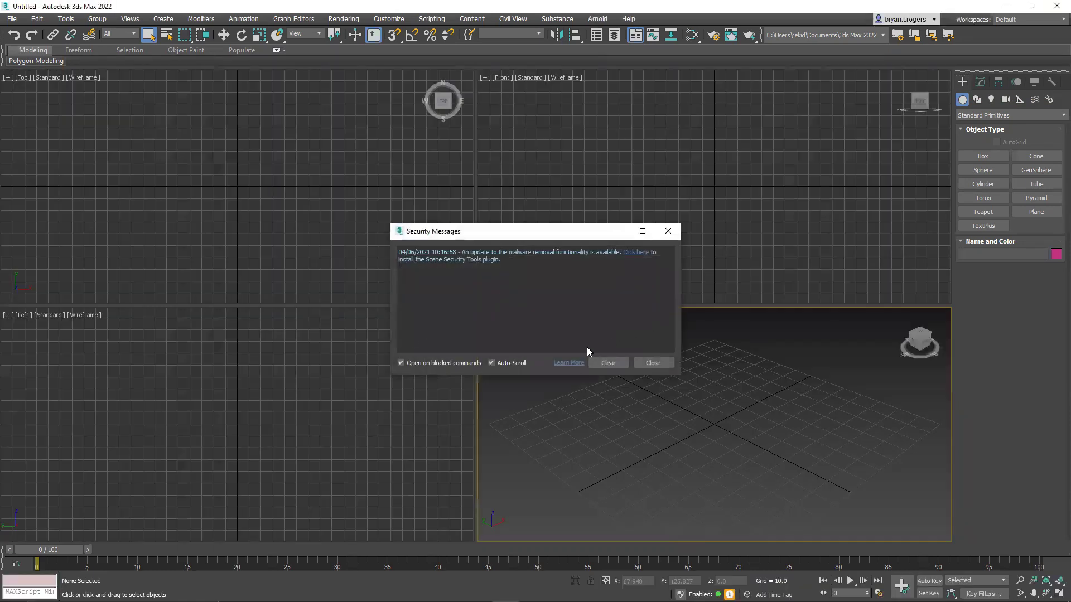
Dismiss the Security Messages and initialize Civil View in the scene
click(651, 363)
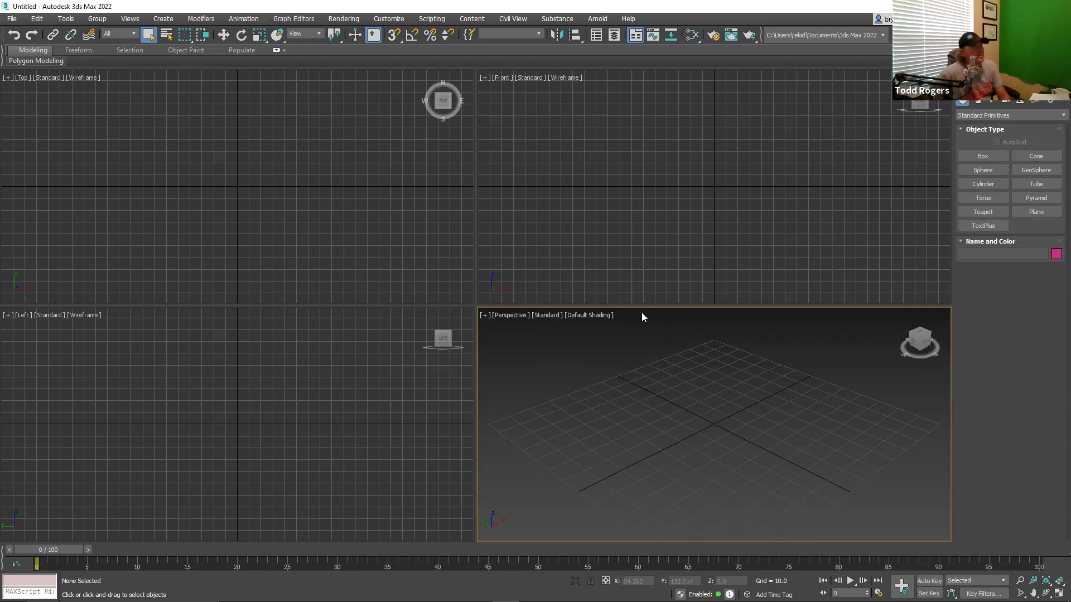
click(508, 20)
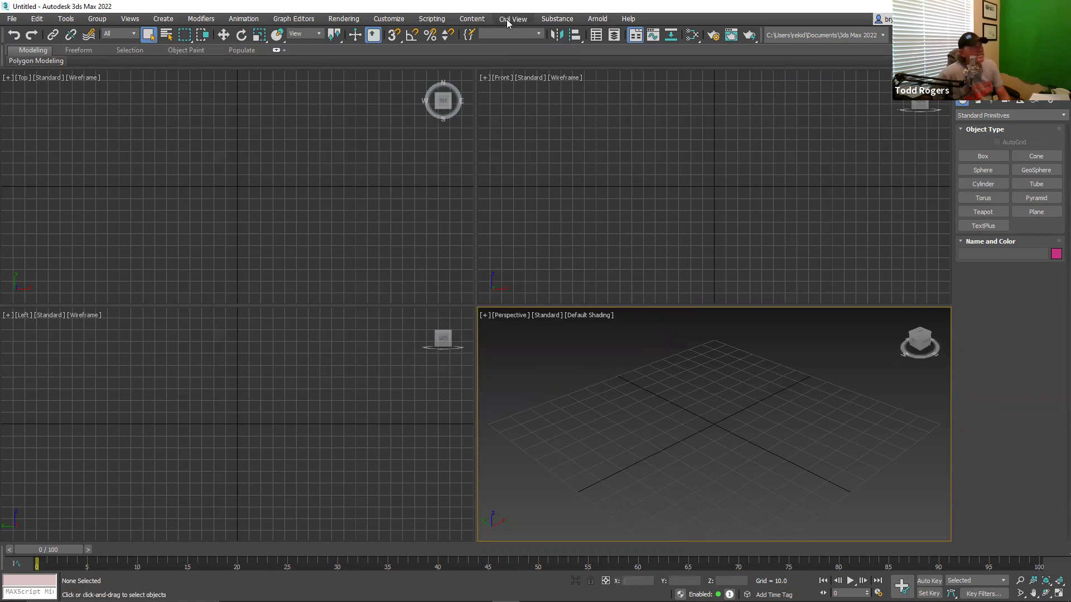
click(541, 37)
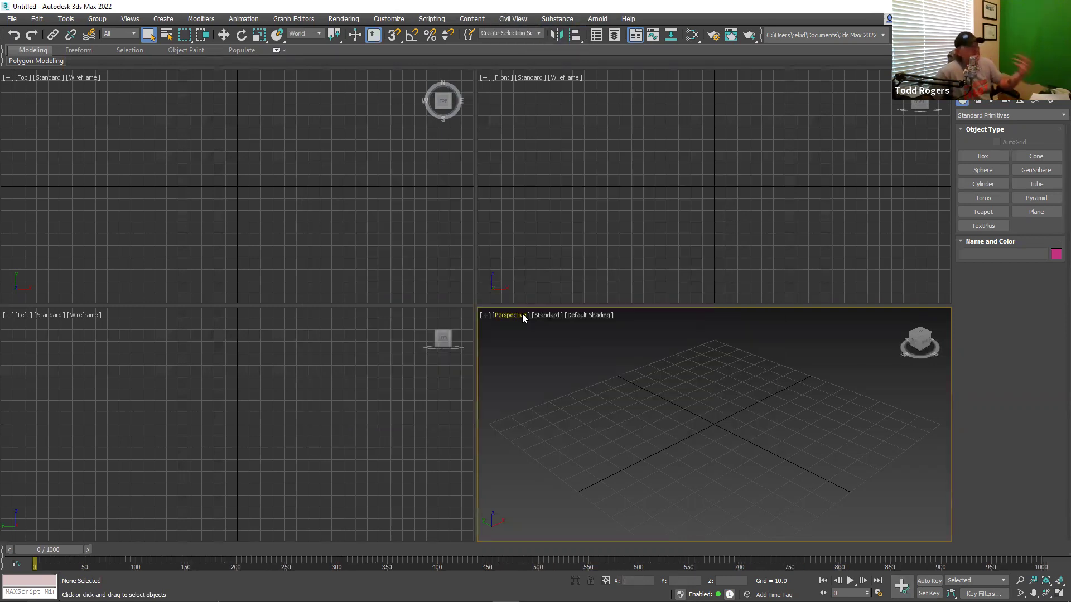
Open the Civil View Preferences dialog from the Civil View menu
click(513, 19)
mouse_move(557, 19)
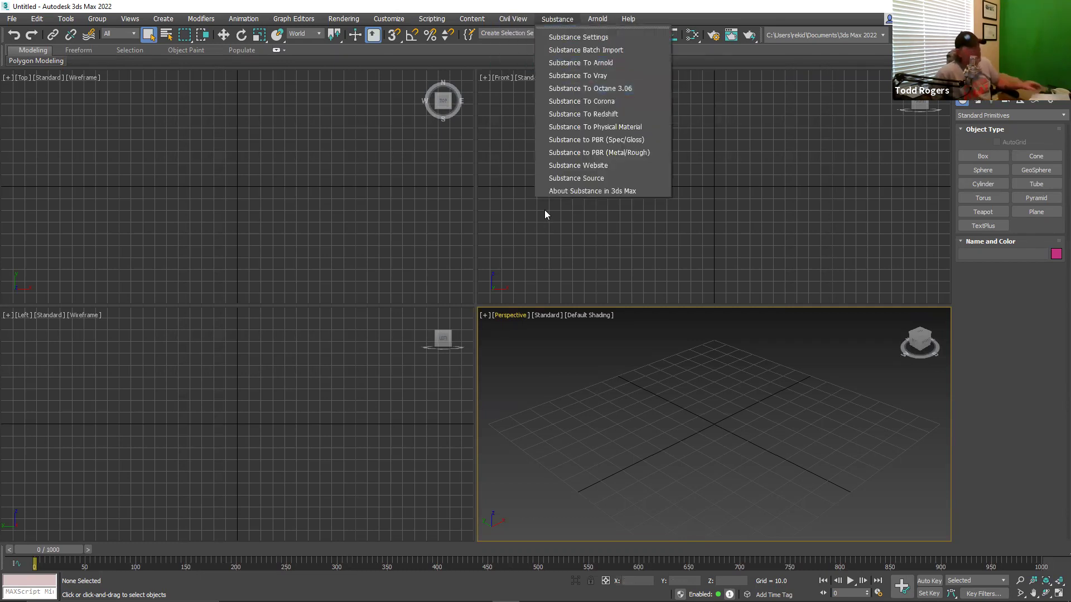
click(521, 165)
click(292, 19)
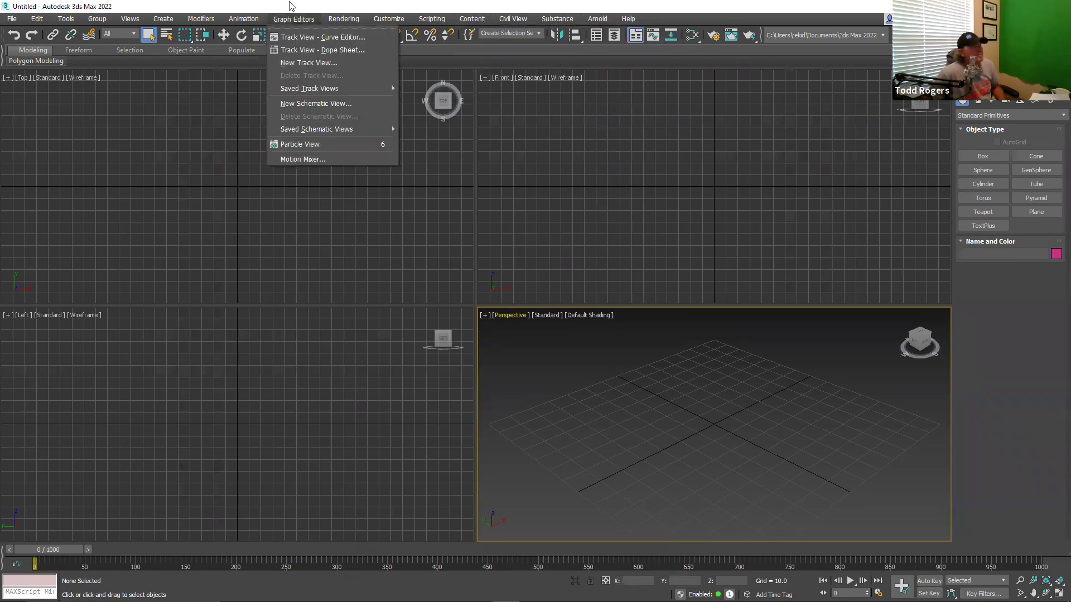
click(512, 20)
mouse_move(529, 41)
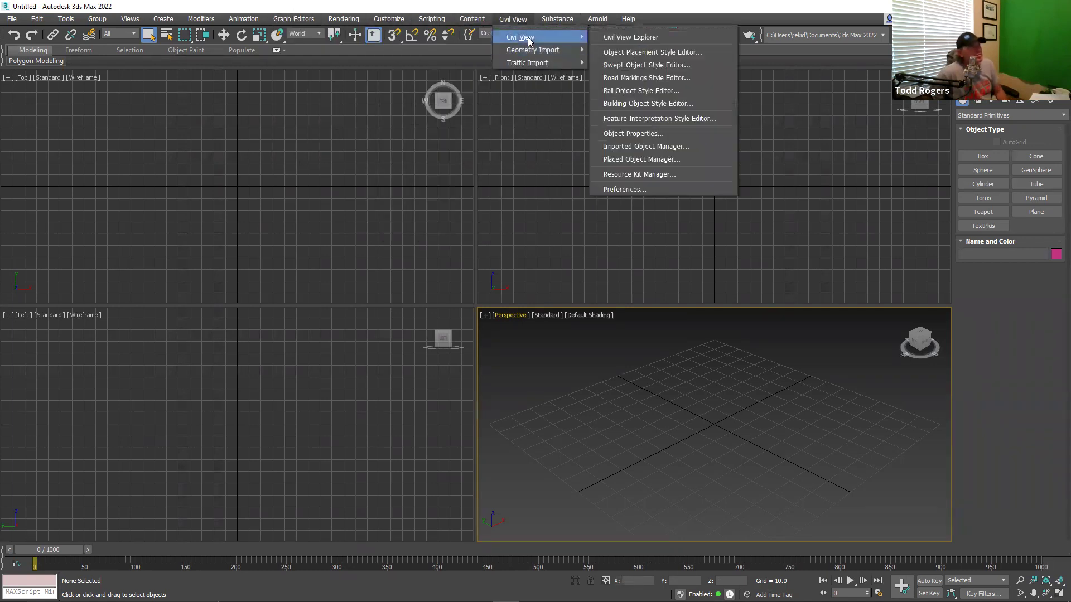
click(644, 192)
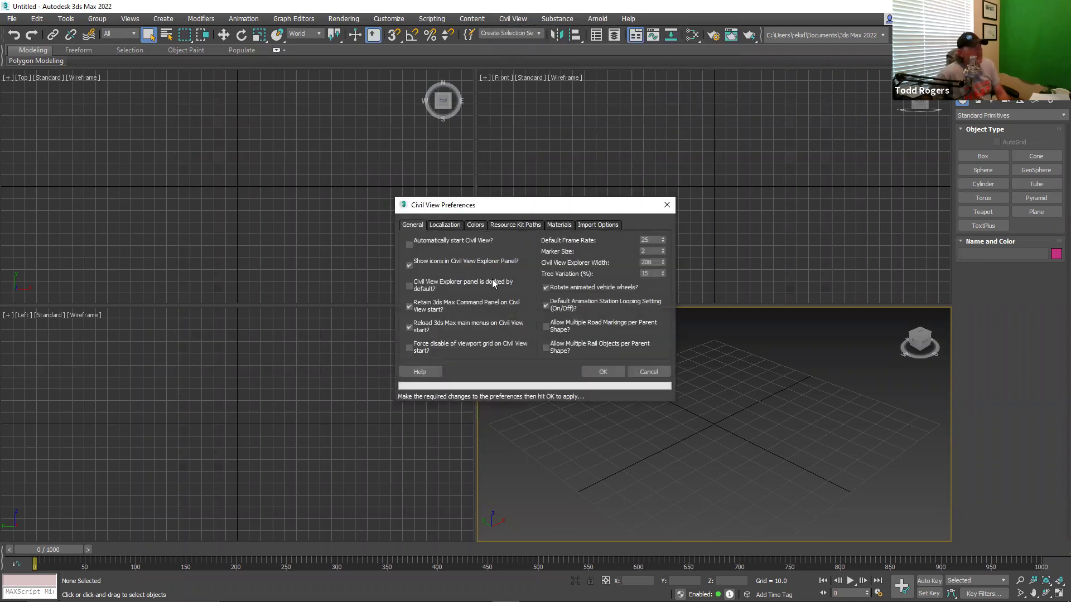
Keep miles/hr localization units and the US IMPERIAL resource kit, then accept the preferences
click(455, 226)
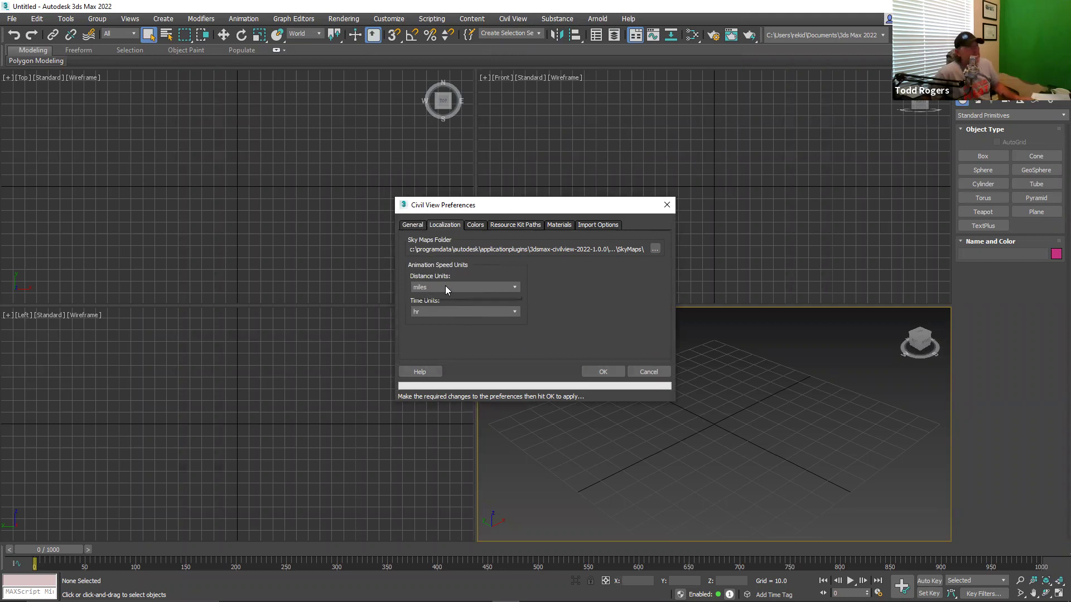
click(446, 287)
click(445, 287)
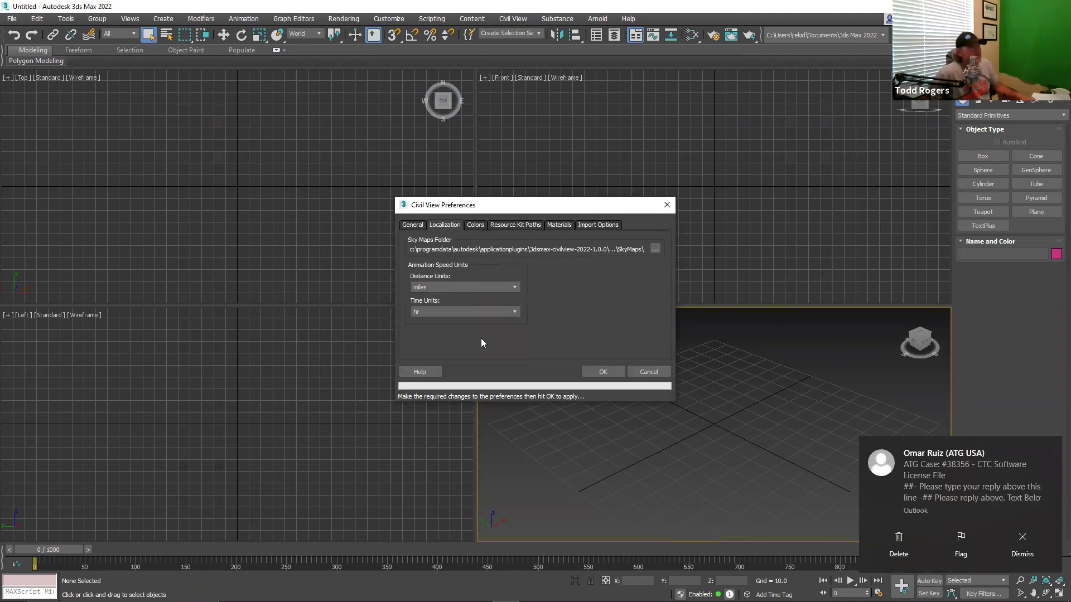
click(518, 226)
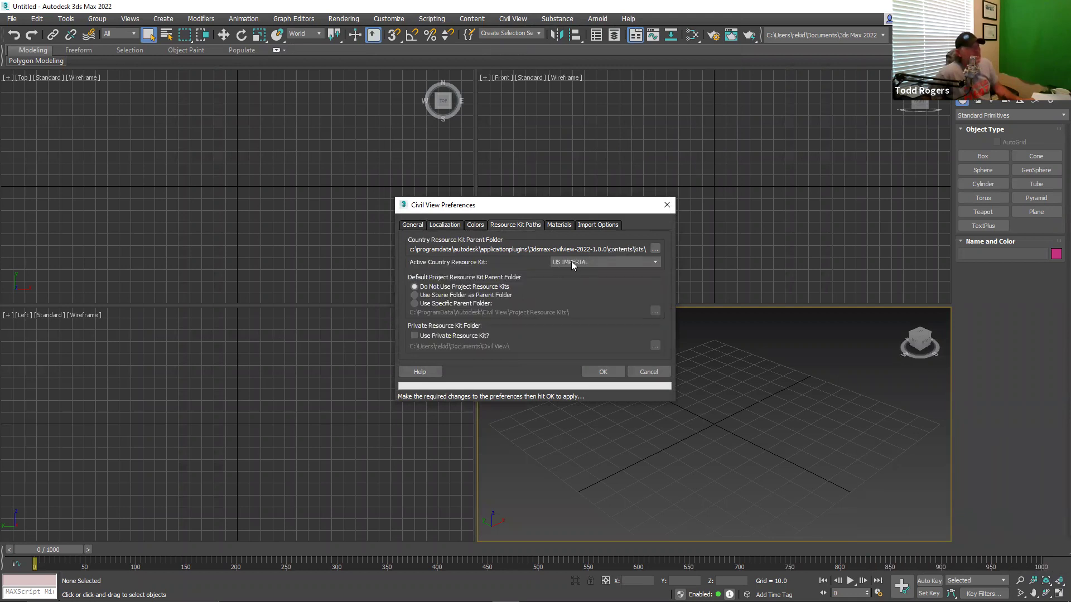
click(572, 262)
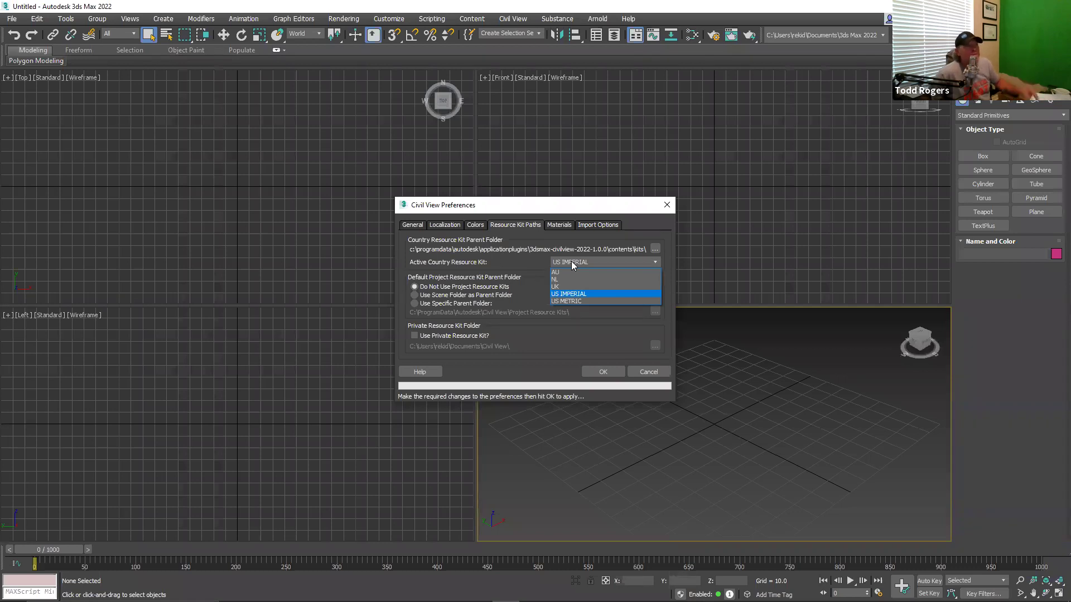
click(572, 263)
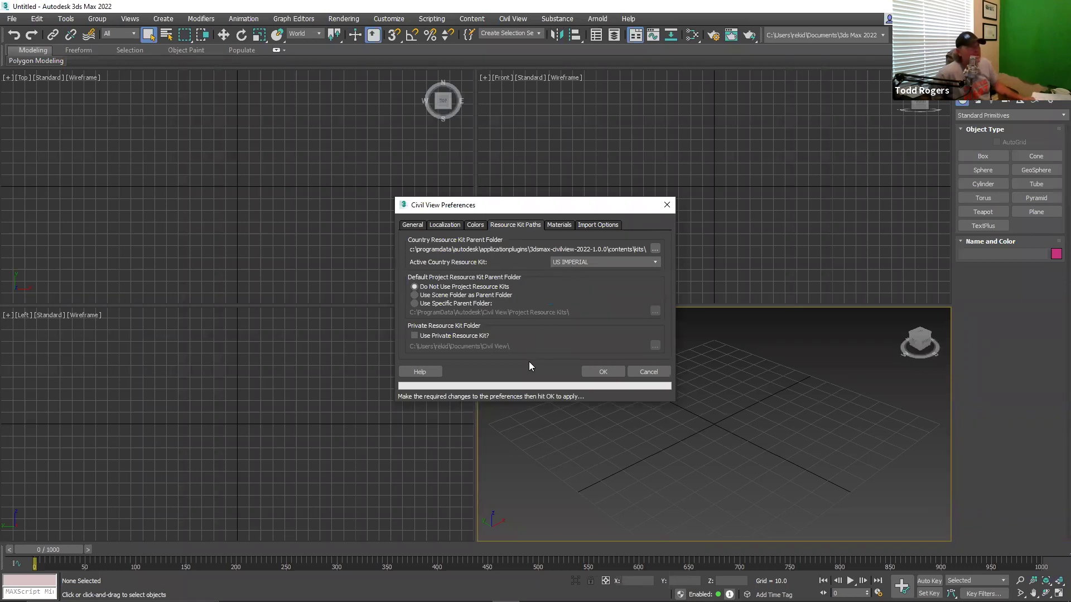
click(602, 372)
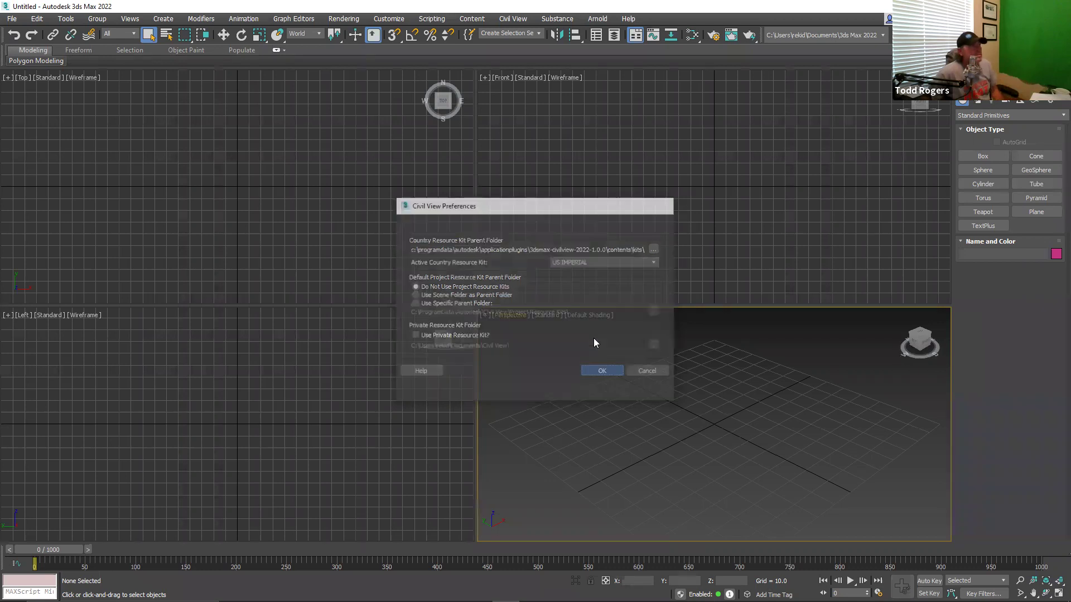
Open the Civil View Explorer and dock it beside the viewports
click(514, 20)
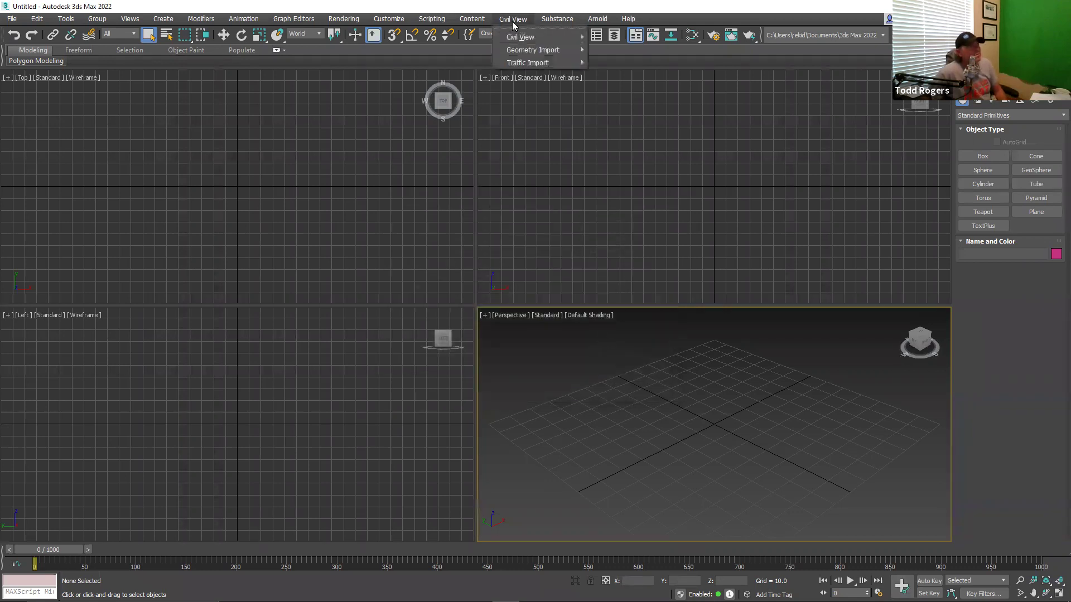
mouse_move(536, 37)
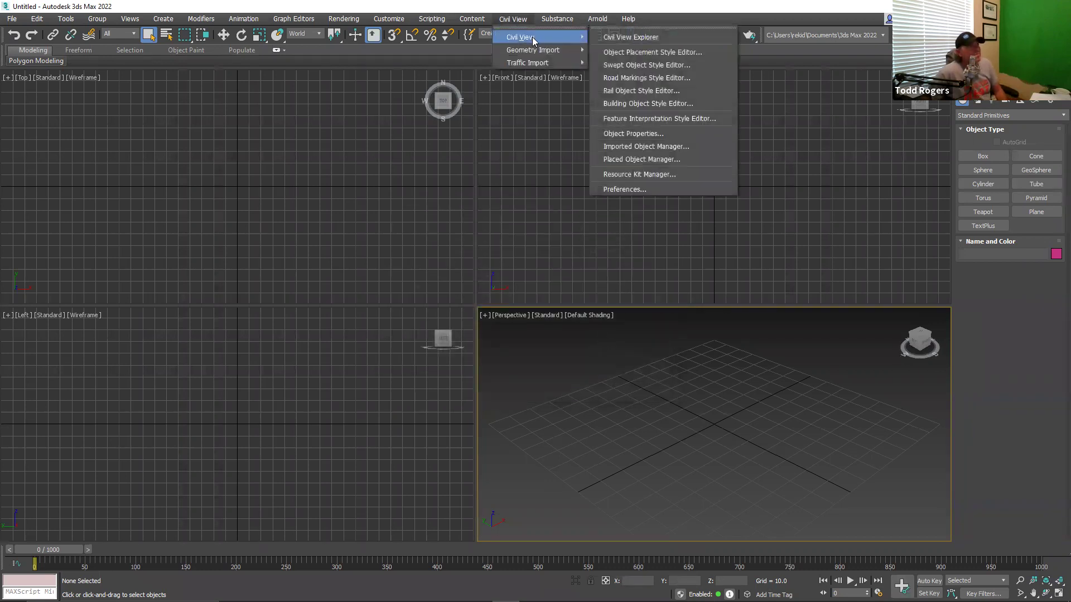
click(644, 39)
drag(691, 21, 721, 92)
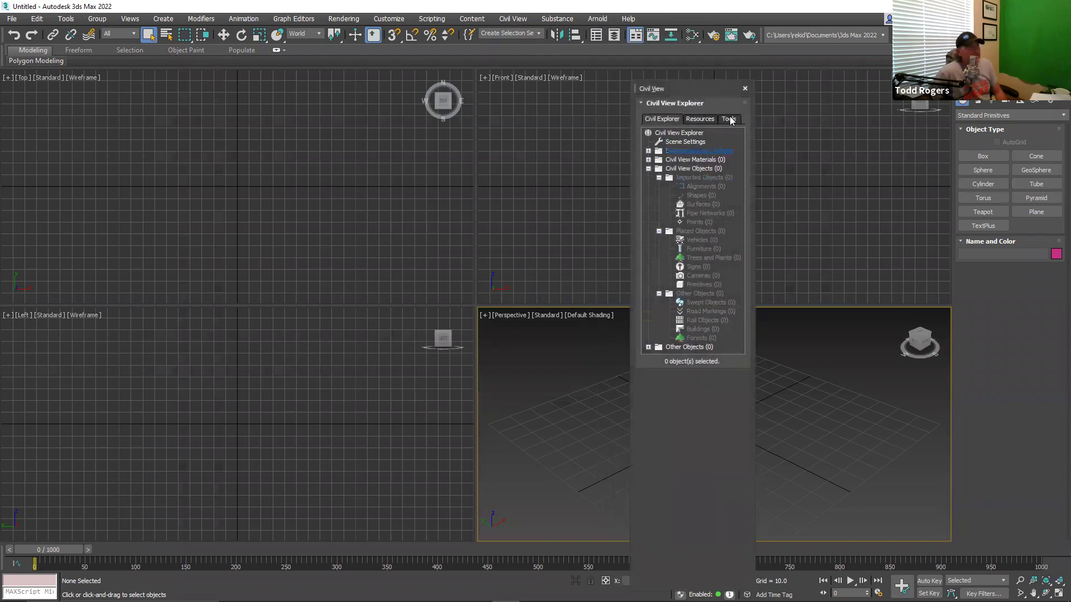
double_click(695, 90)
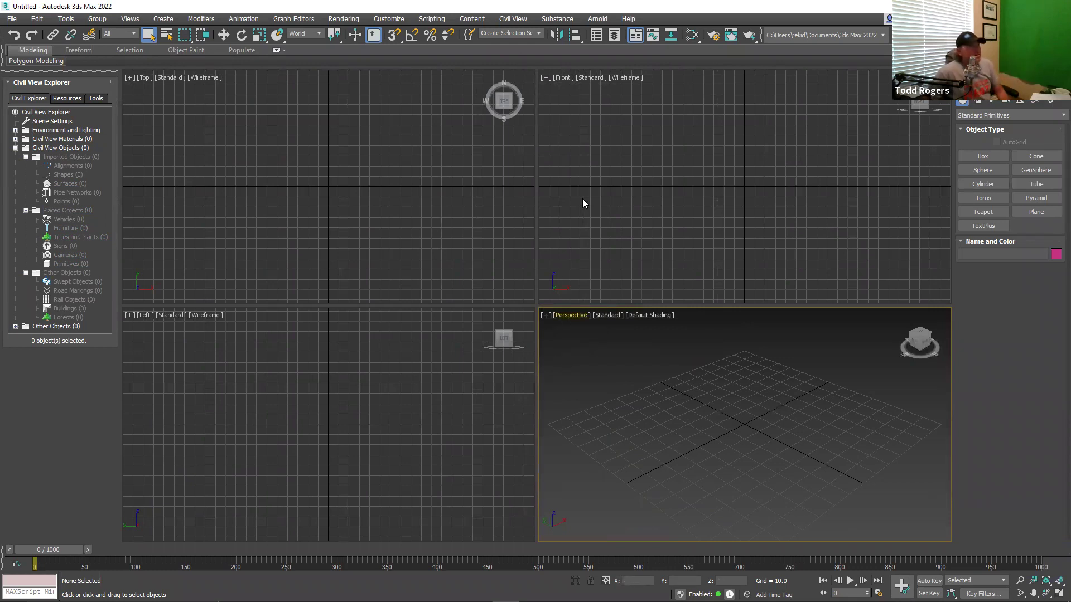
Review the Geometry Import formats, including Civil 3D (VSP3D), without importing anything
click(517, 20)
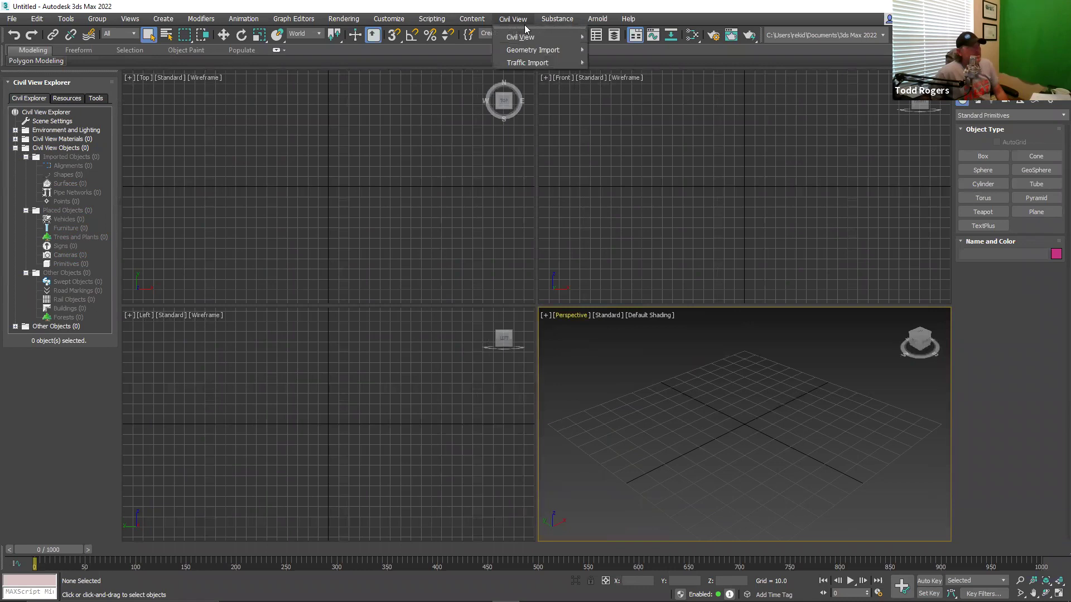
mouse_move(544, 37)
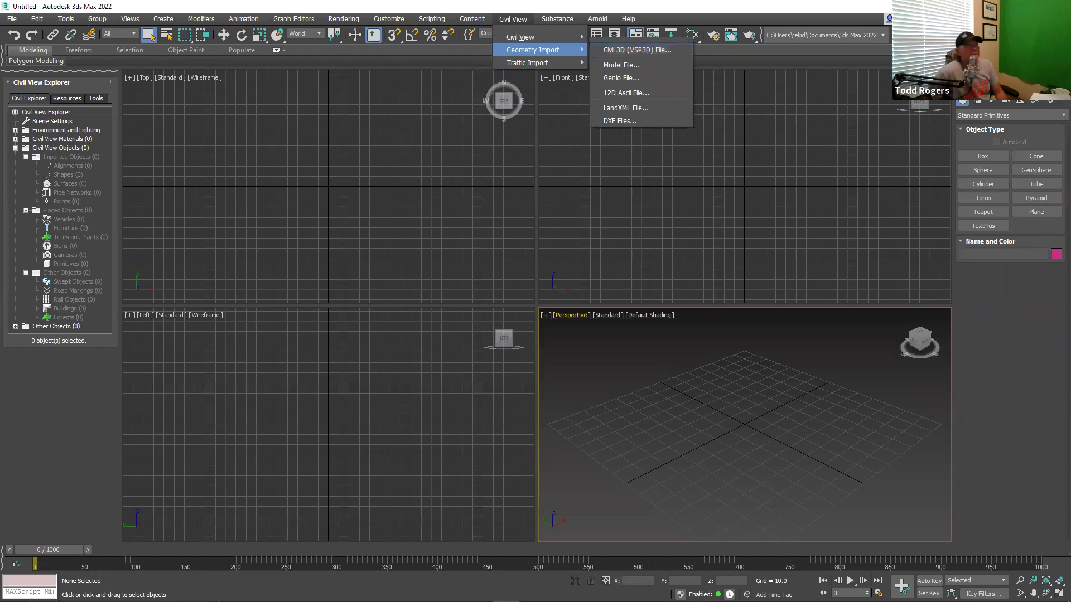
key(Escape)
key(Escape)
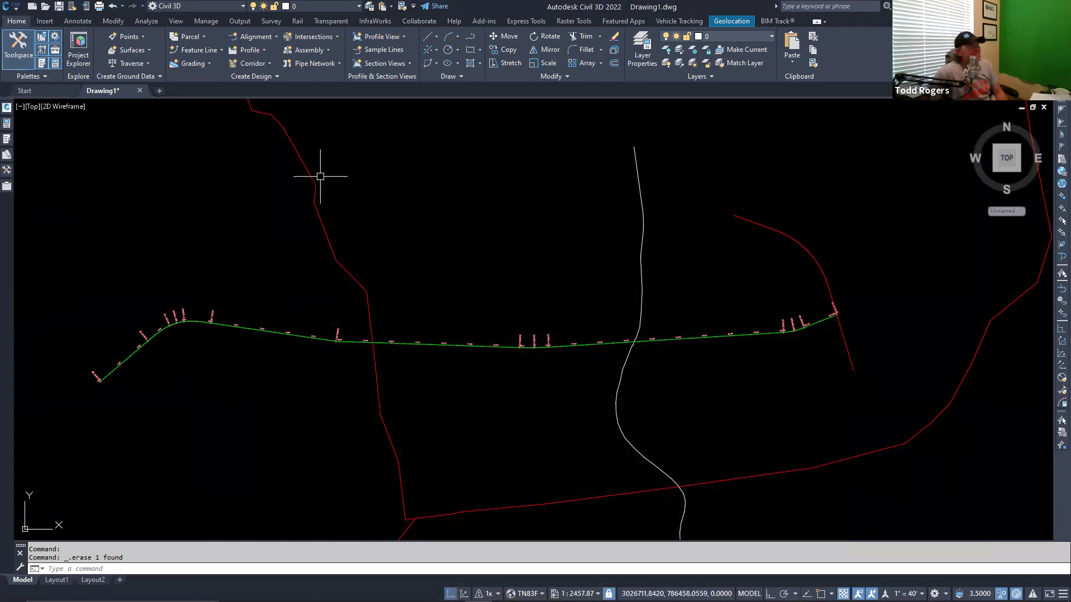
Export only Road's Feature 1 feature line to 3ds Max, saving it as Drawing1.vsp3d
click(240, 20)
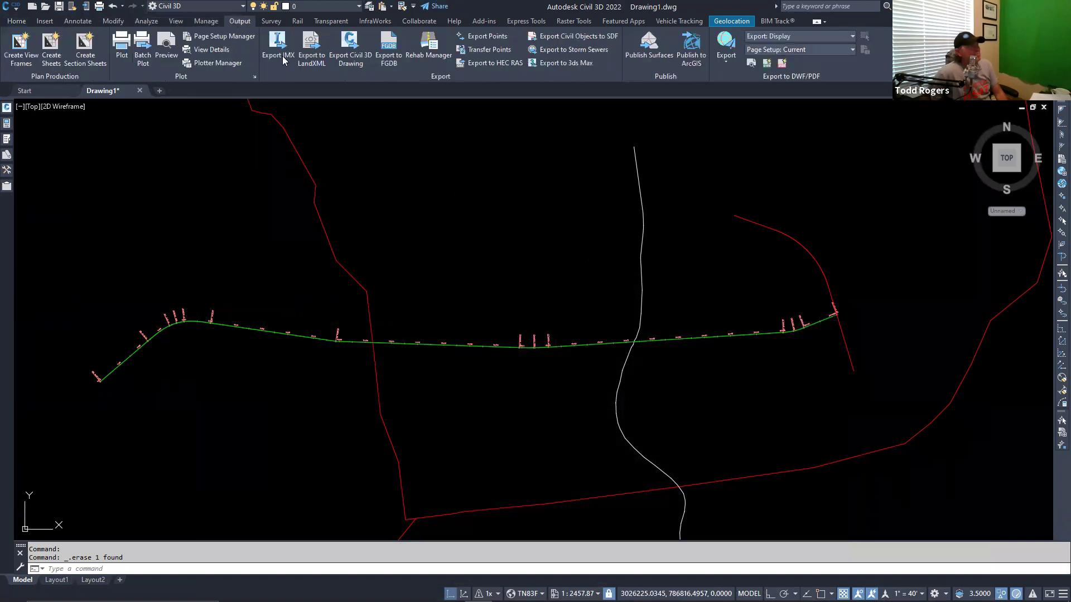
click(565, 62)
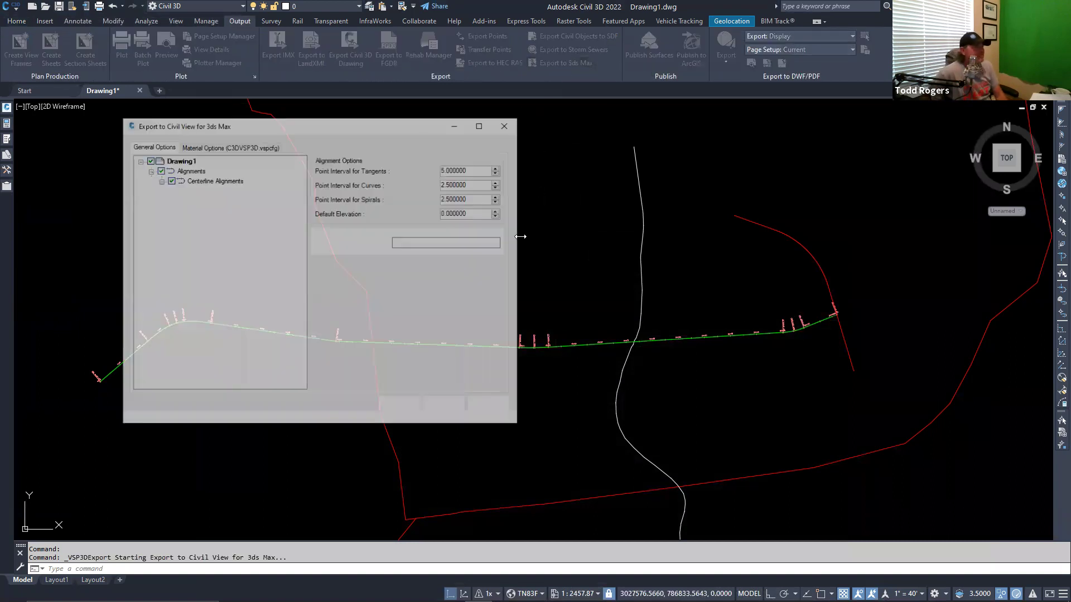
click(149, 161)
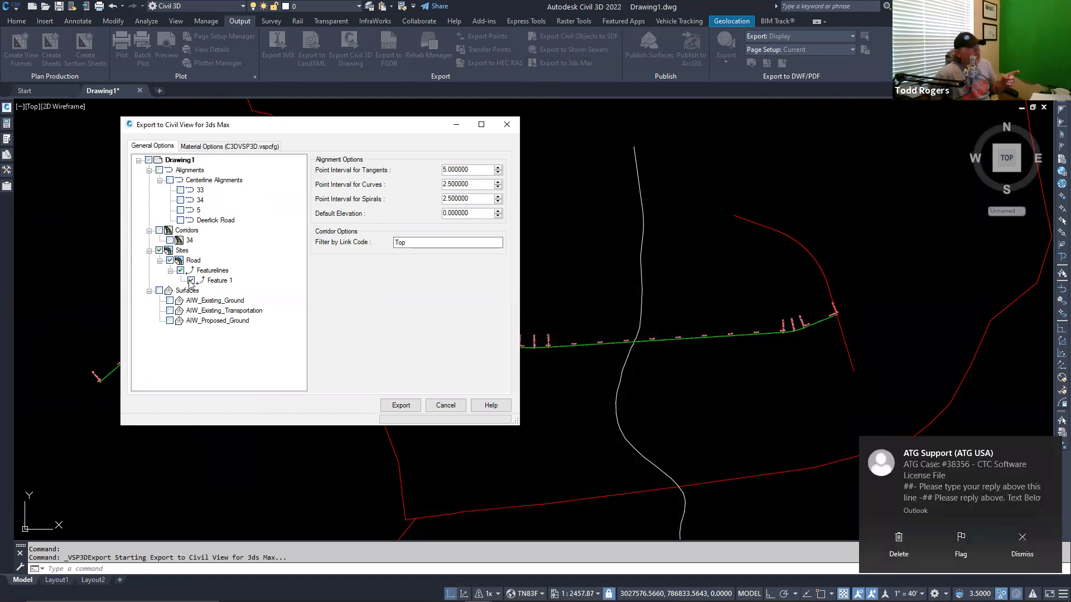
click(407, 405)
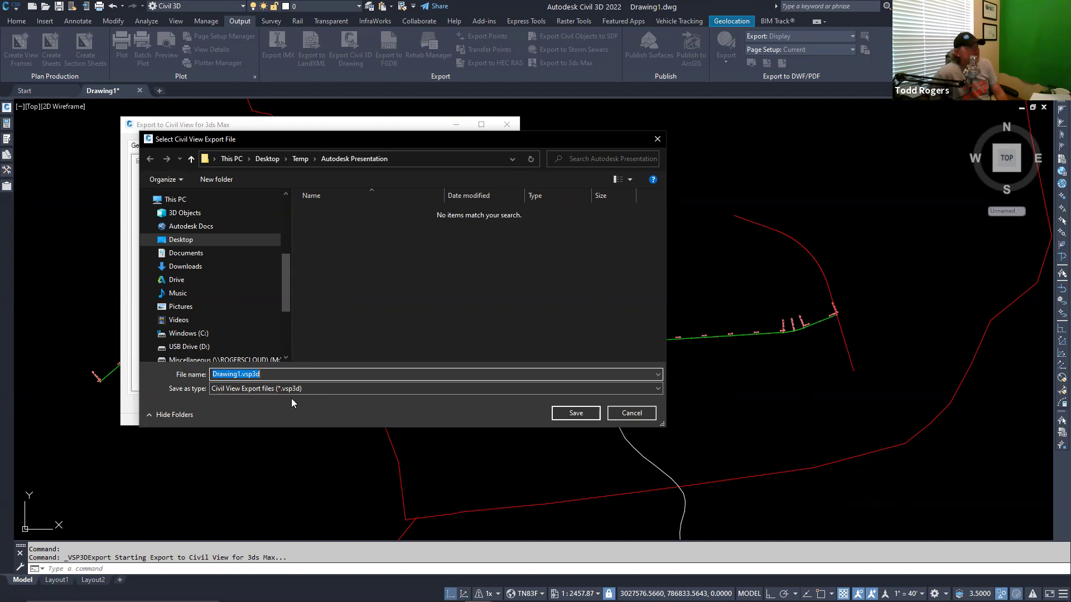
click(583, 415)
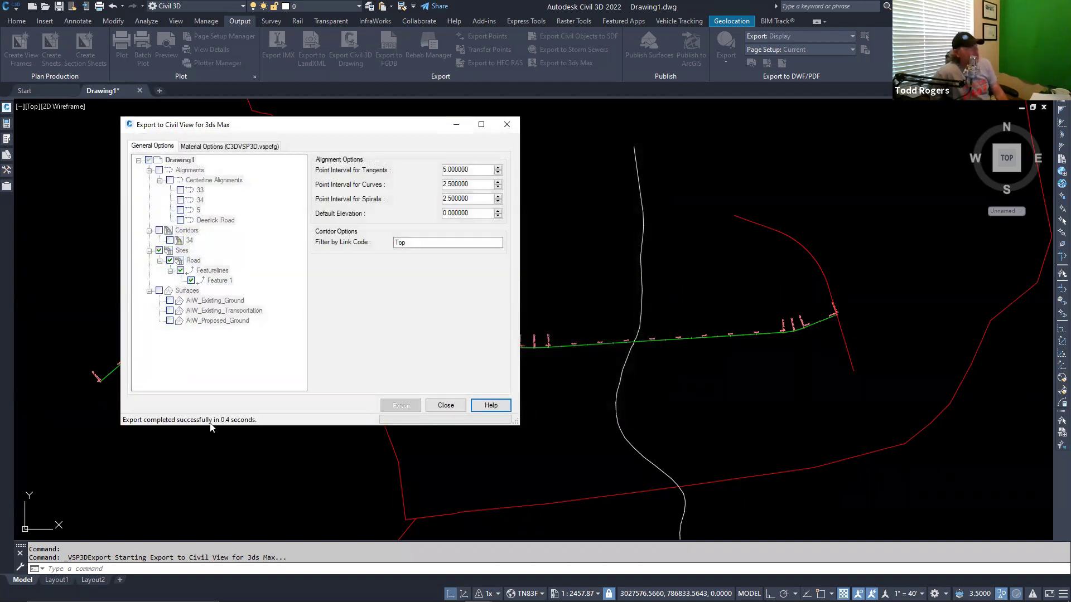
click(458, 409)
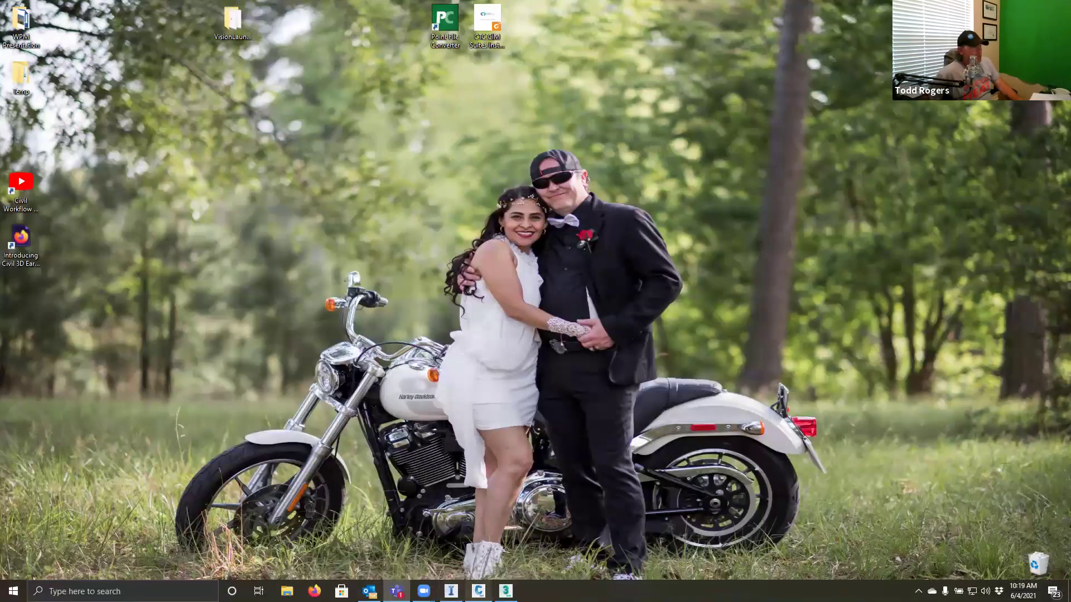
Switch to 3ds Max and start a Civil 3D (VSP3D) geometry import
click(478, 591)
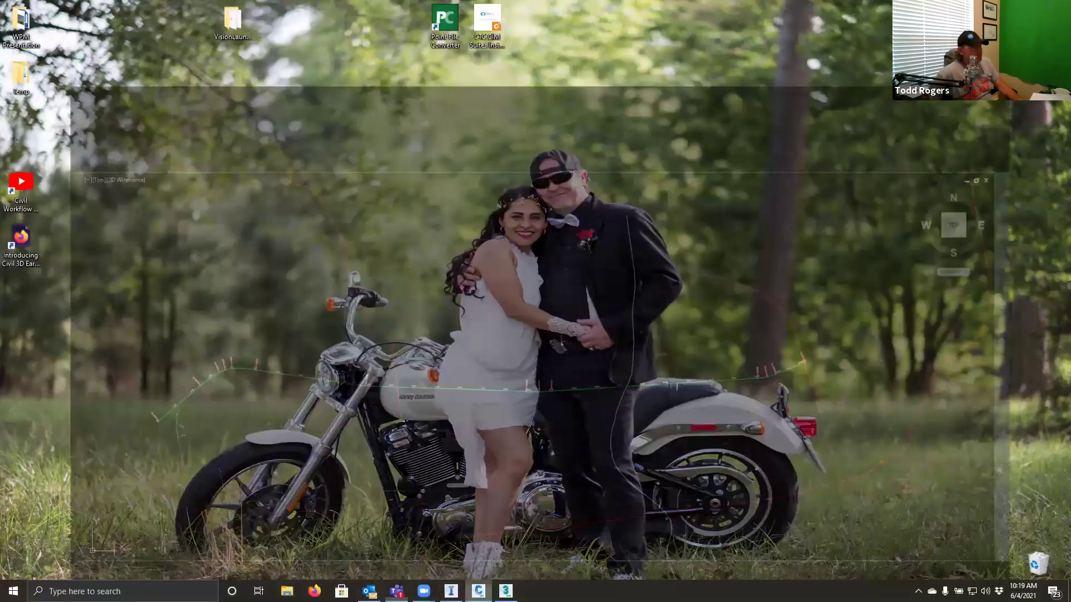
click(506, 592)
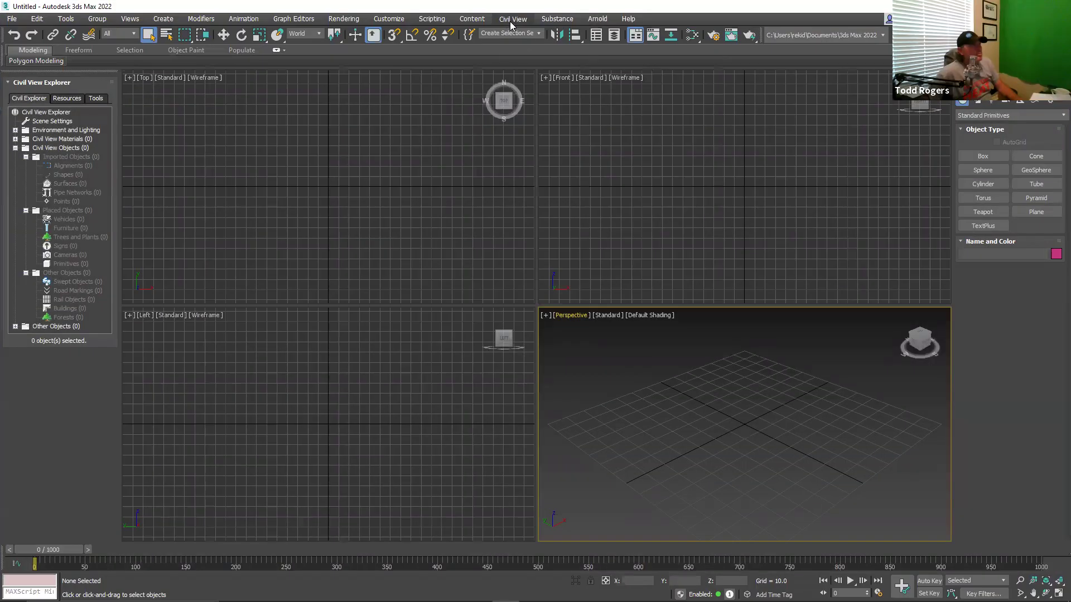
click(510, 21)
mouse_move(541, 52)
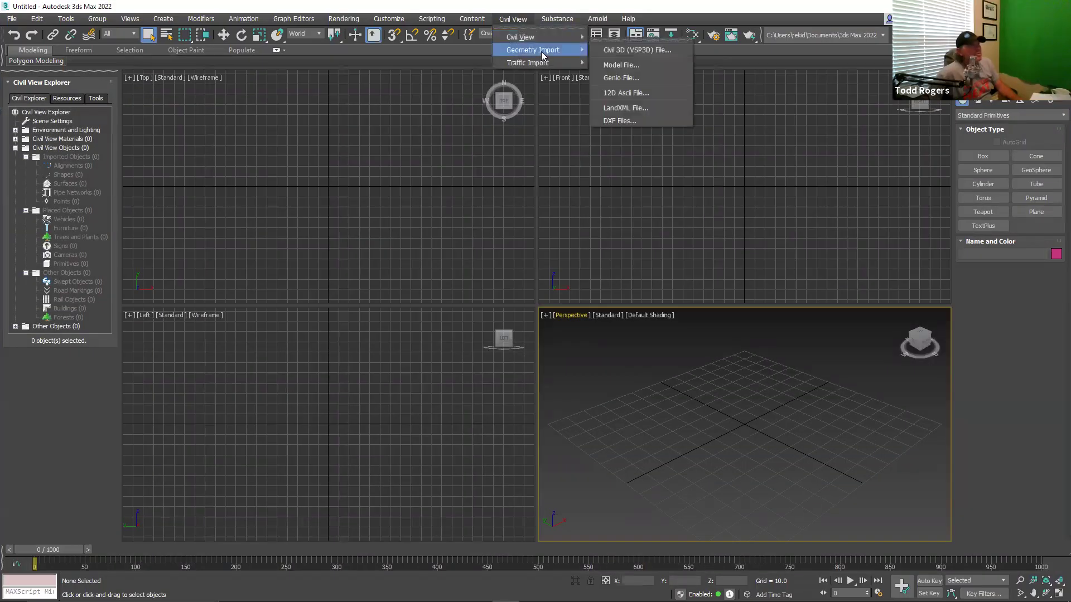
click(656, 50)
Load Drawing1.vsp3d from Desktop > Temp > Autodesk Presentation into the import panel
click(287, 115)
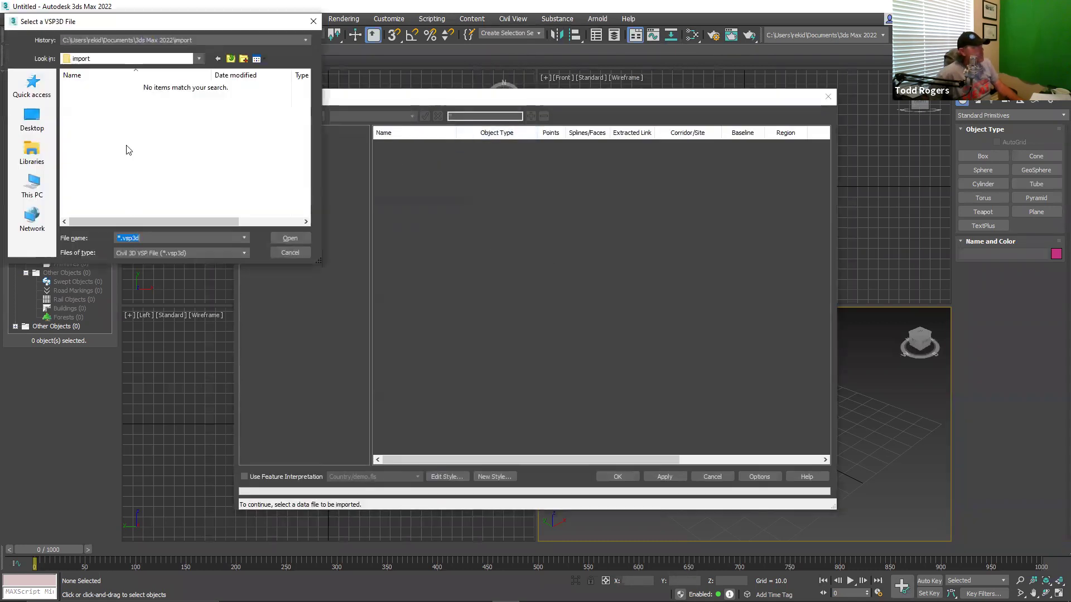
click(114, 58)
click(111, 168)
click(31, 118)
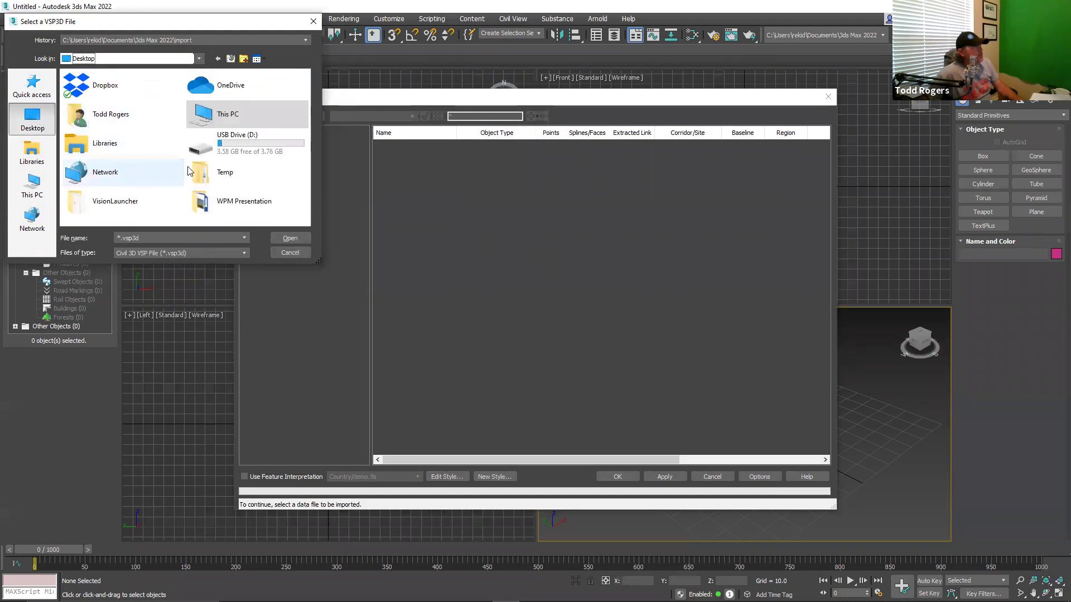
double_click(202, 172)
double_click(92, 114)
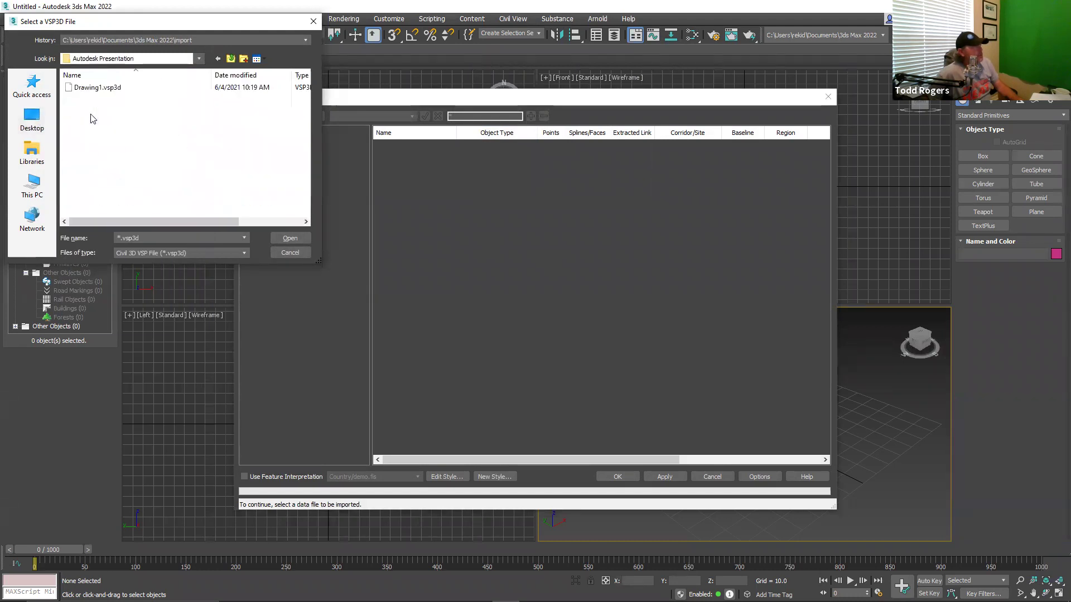
click(98, 91)
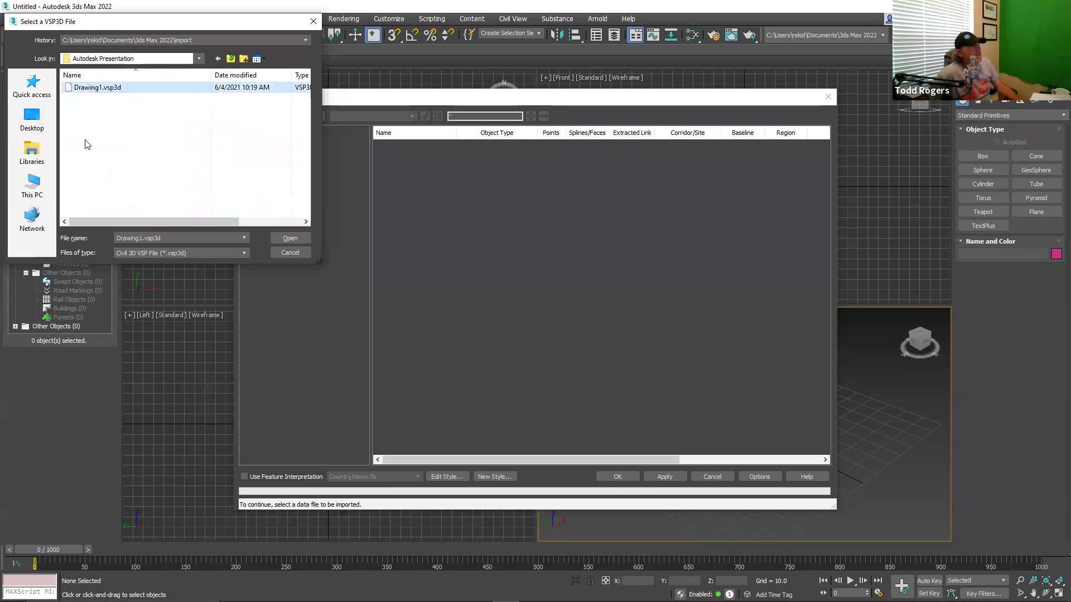
click(289, 238)
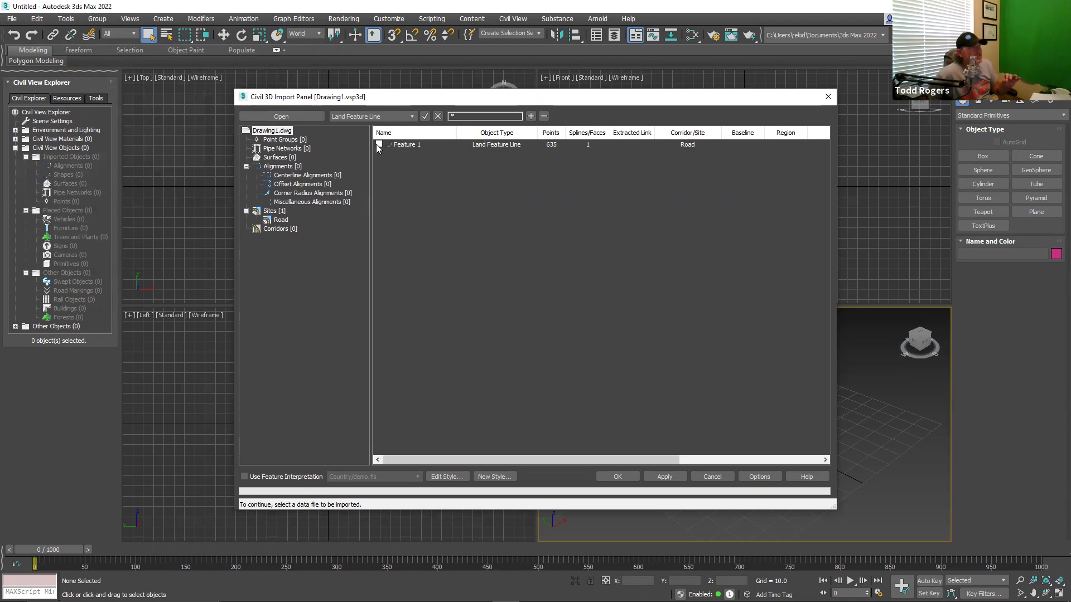
Import Feature 1, accepting the global import shift and skipping feature interpretation
click(620, 478)
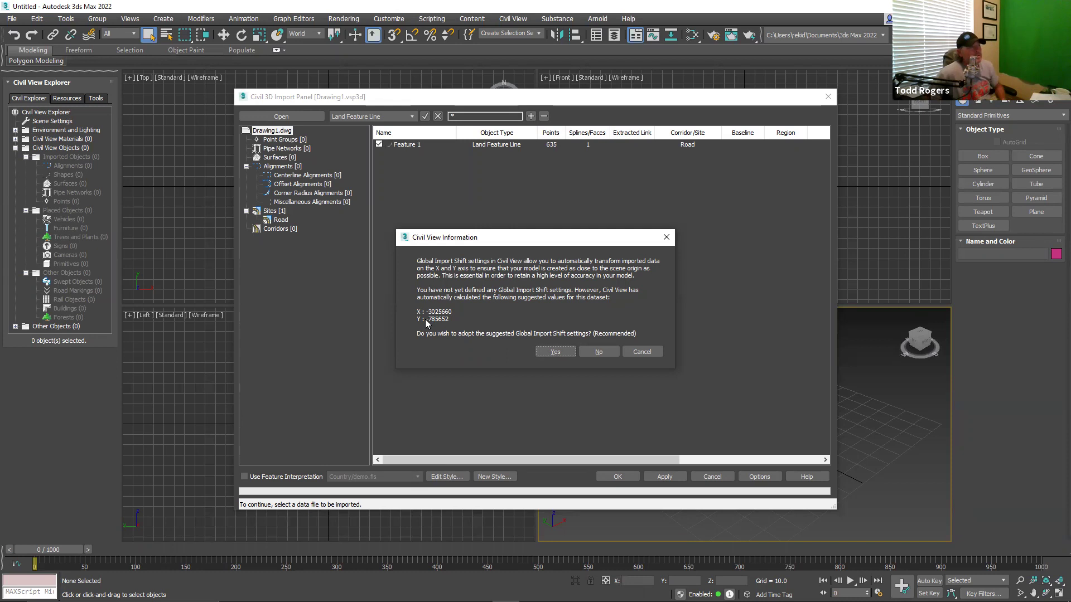
click(550, 350)
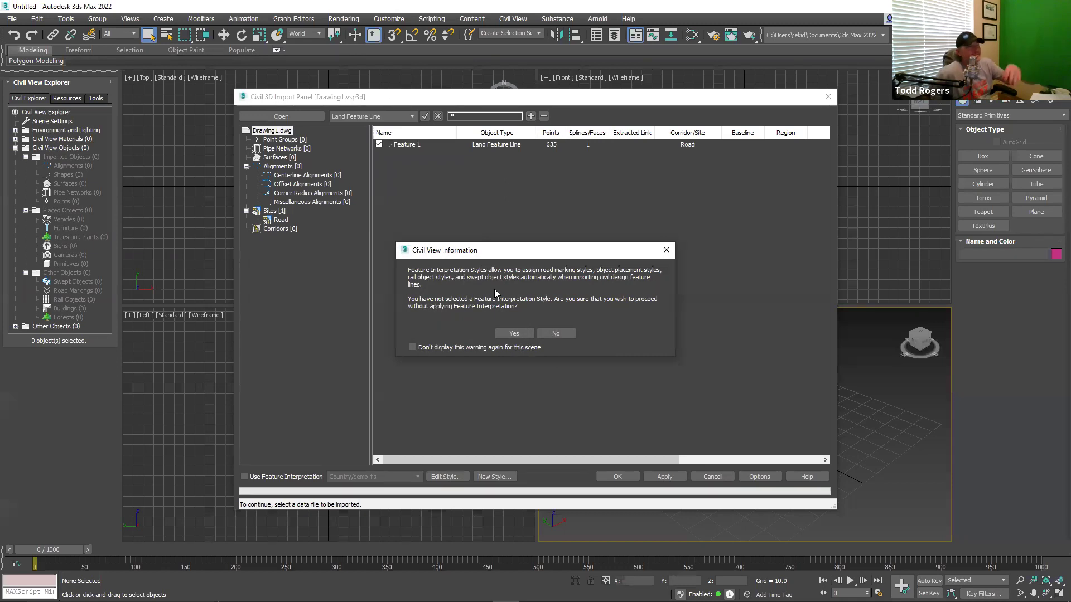
click(508, 333)
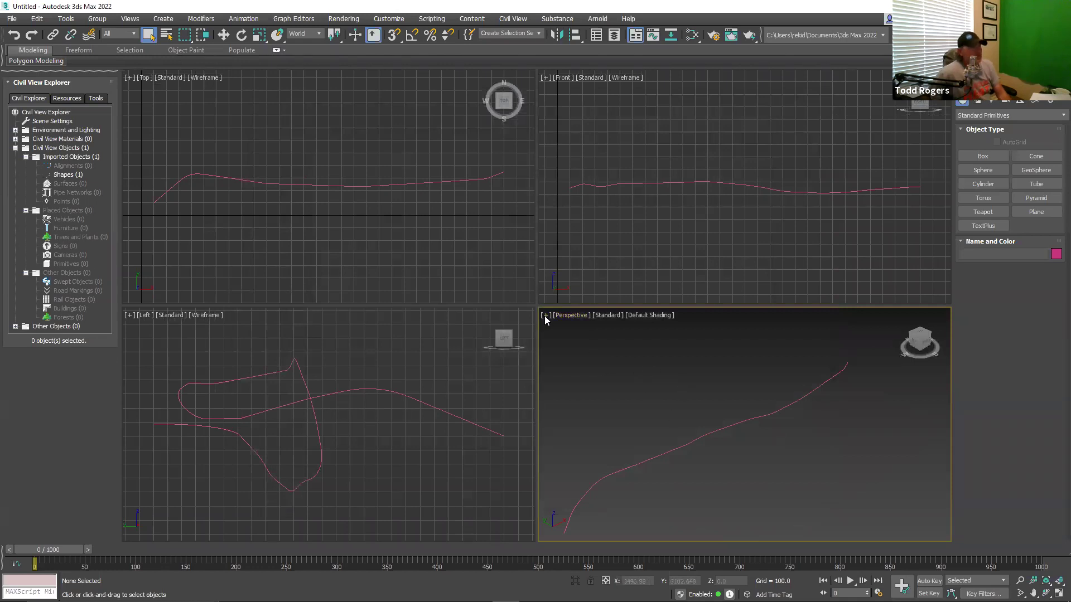
Maximize the Perspective viewport and frame the whole imported feature-line curve
click(545, 317)
click(564, 327)
scroll(535, 328, down, 6)
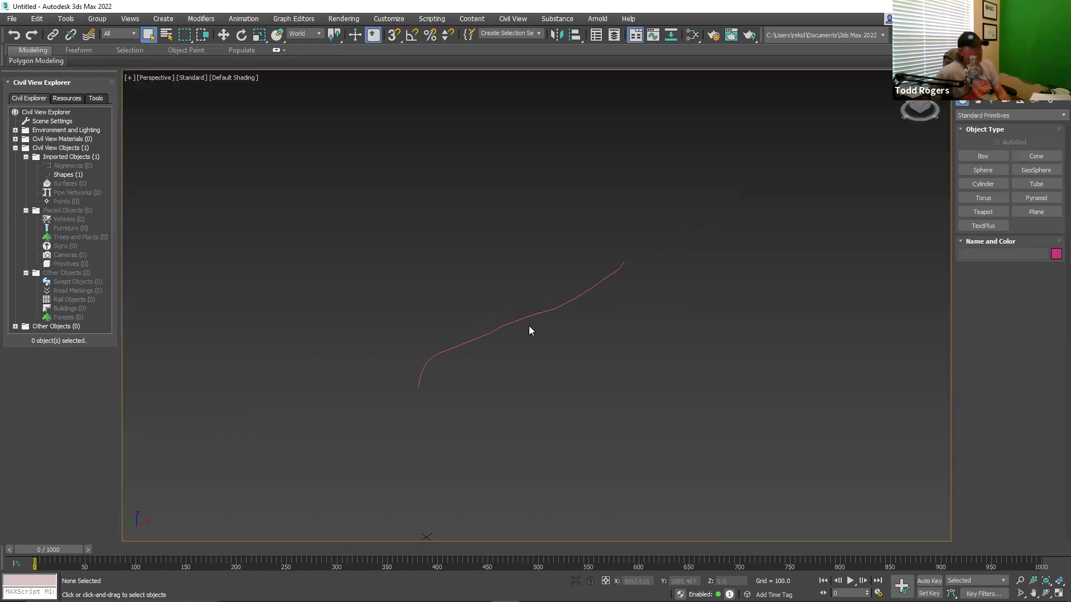
scroll(468, 463, up, 8)
scroll(428, 456, down, 7)
middle_drag(535, 309, 515, 355)
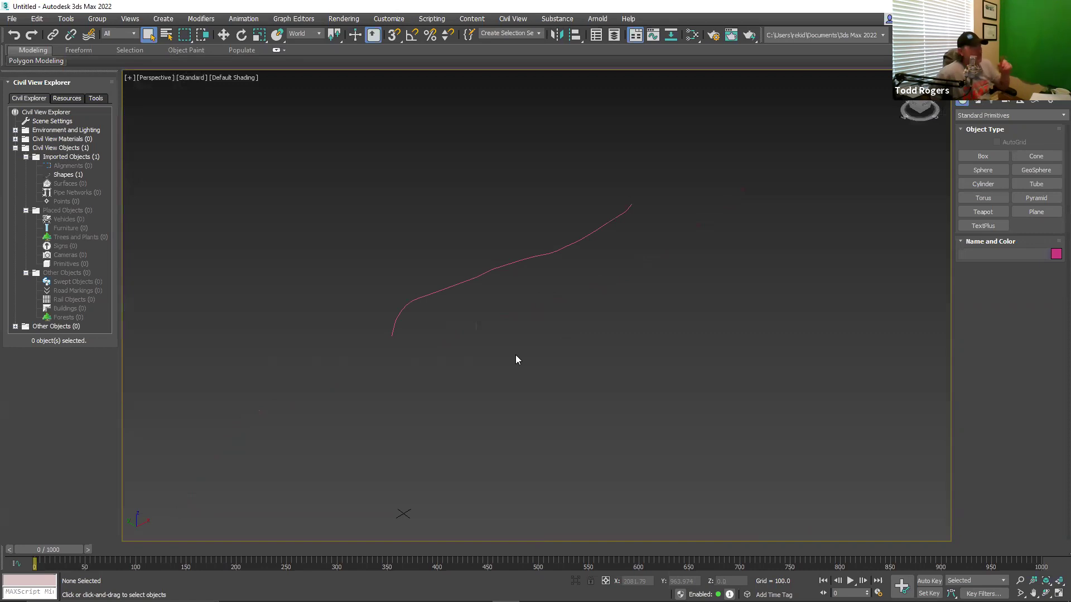
middle_drag(521, 341, 523, 313)
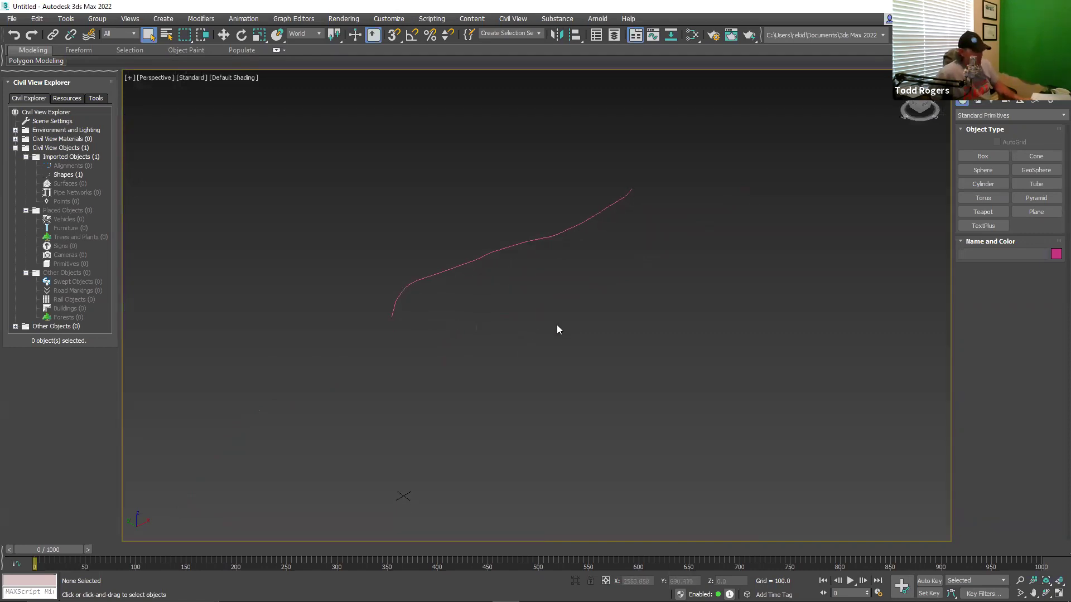
mouse_move(557, 324)
alt+middle_down()
mouse_move(547, 302)
mouse_move(566, 291)
mouse_move(573, 307)
mouse_move(603, 301)
mouse_move(579, 296)
mouse_move(566, 323)
alt+middle_up()
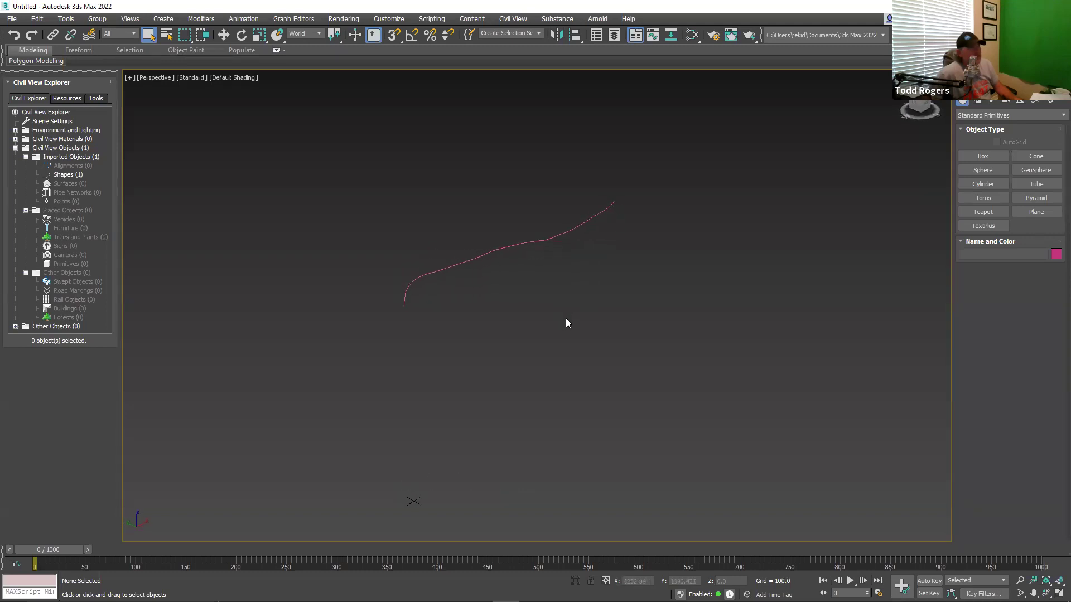
scroll(520, 259, up, 5)
mouse_move(520, 255)
alt+middle_down()
mouse_move(595, 253)
mouse_move(528, 264)
alt+middle_up()
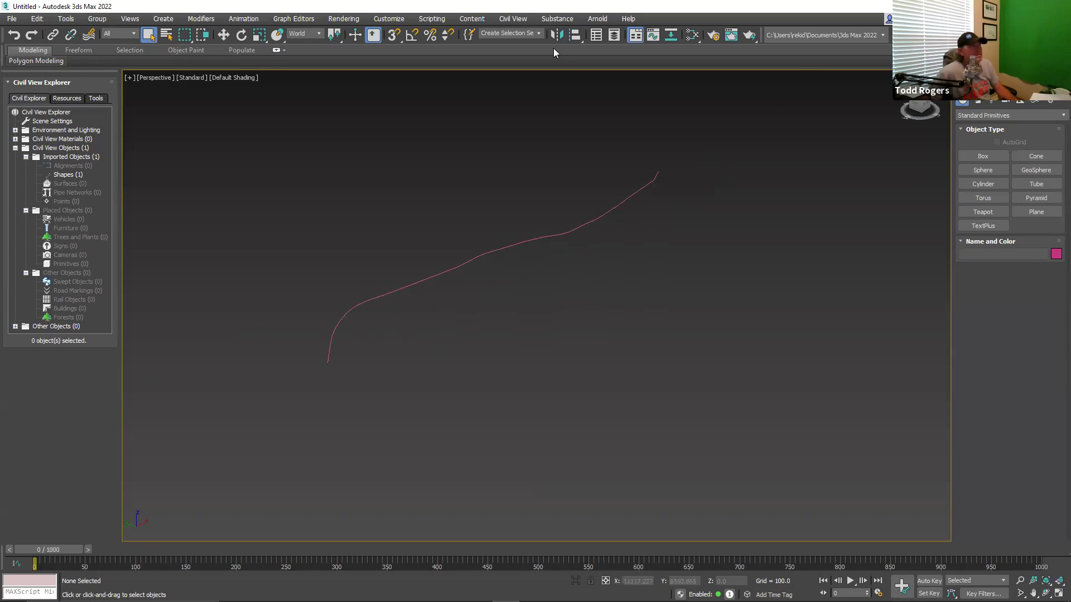
click(521, 21)
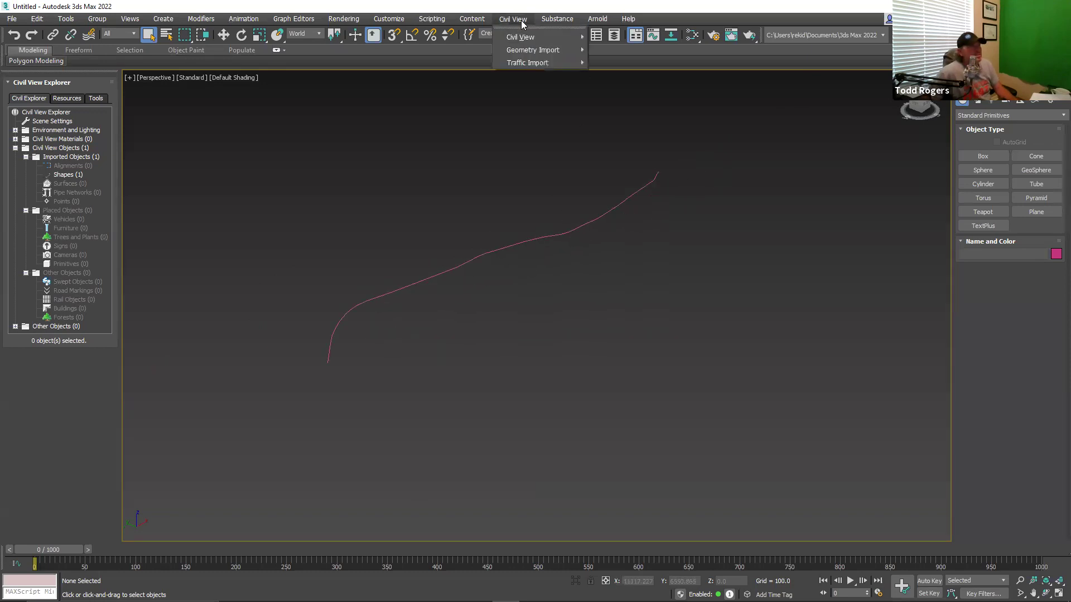
Open the Object Placement Style Editor, move it aside, and add an Ambulance (USA) element
mouse_move(535, 39)
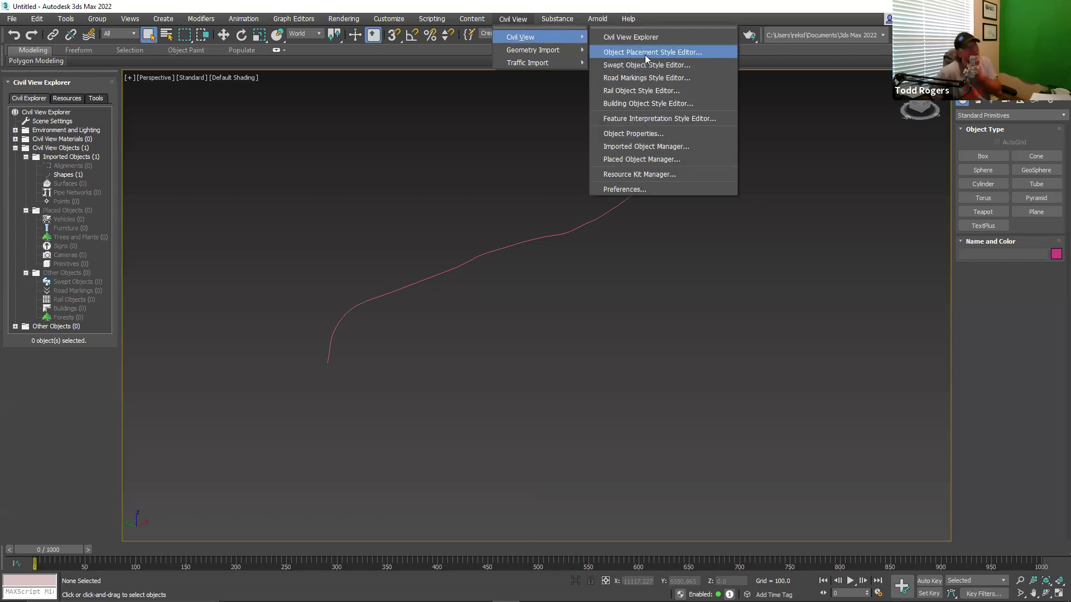
click(645, 54)
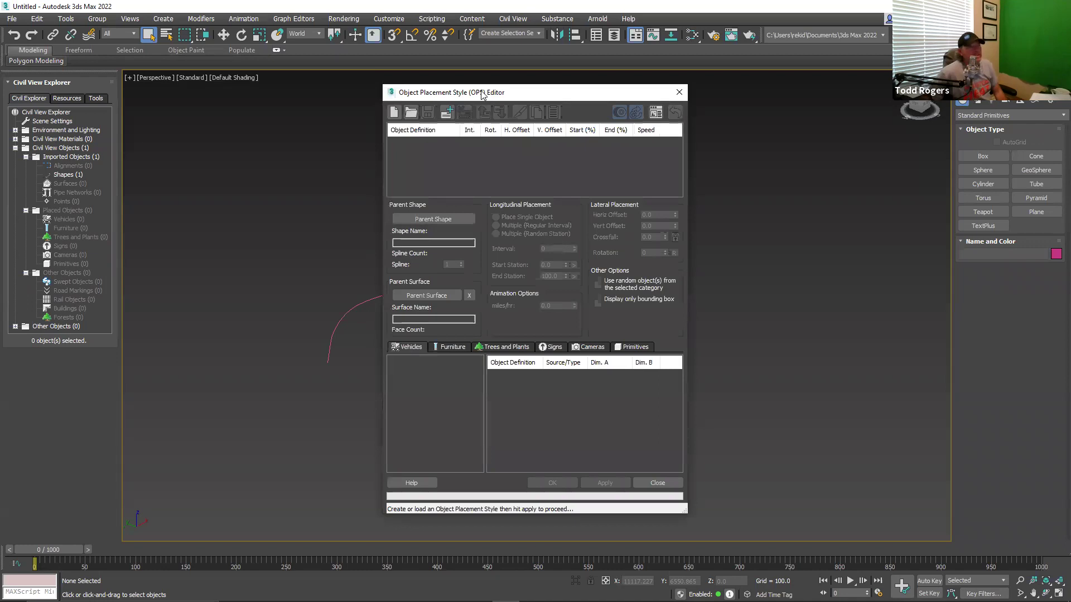
drag(482, 95, 793, 107)
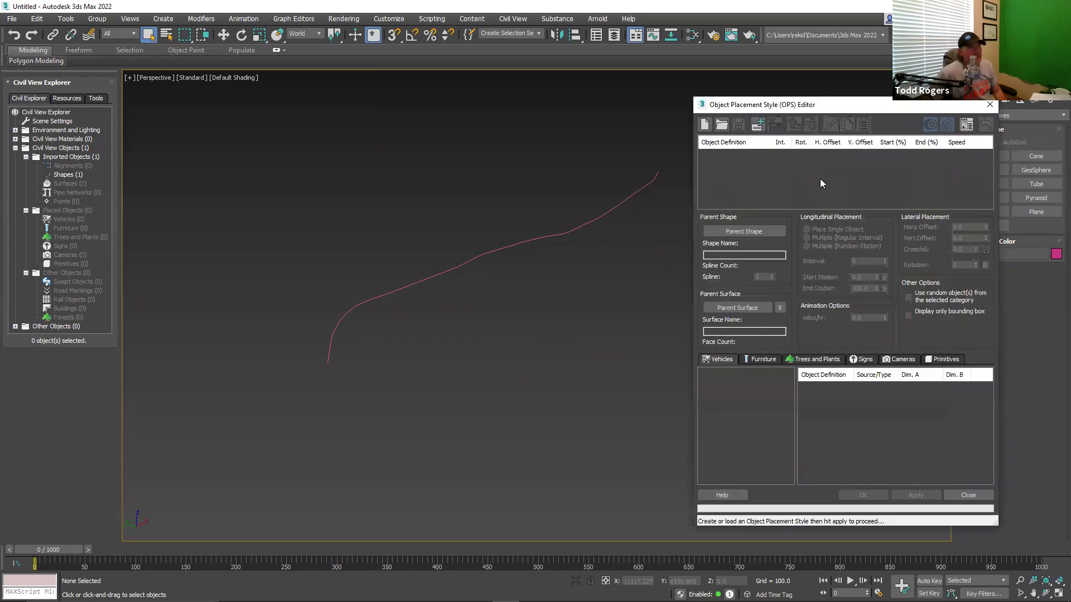
click(758, 126)
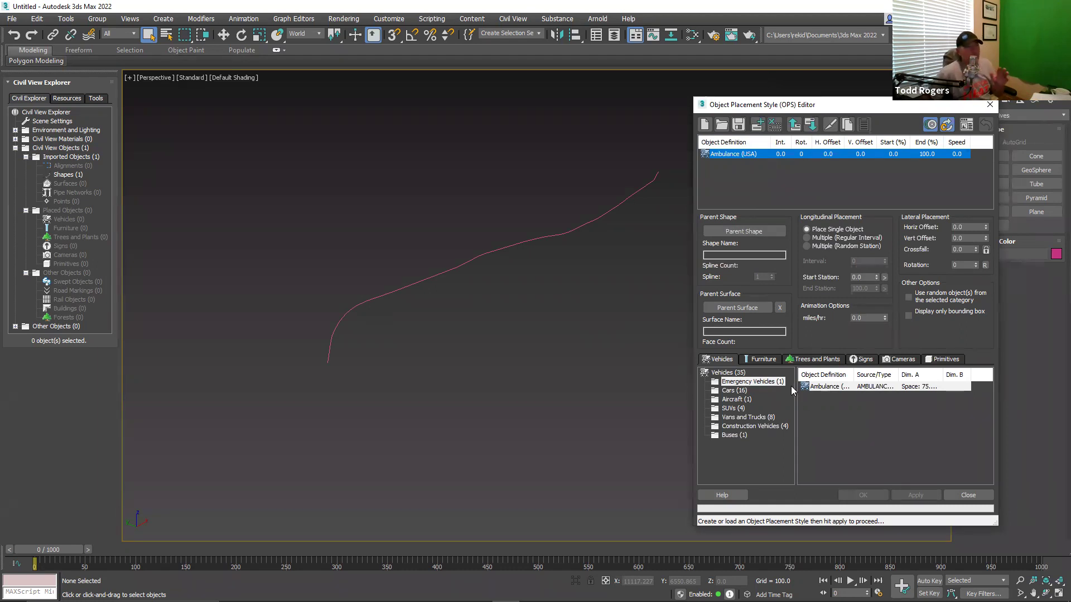
Make the element an Audi A3 from Cars on the Feature 1 shape at random stations
click(735, 391)
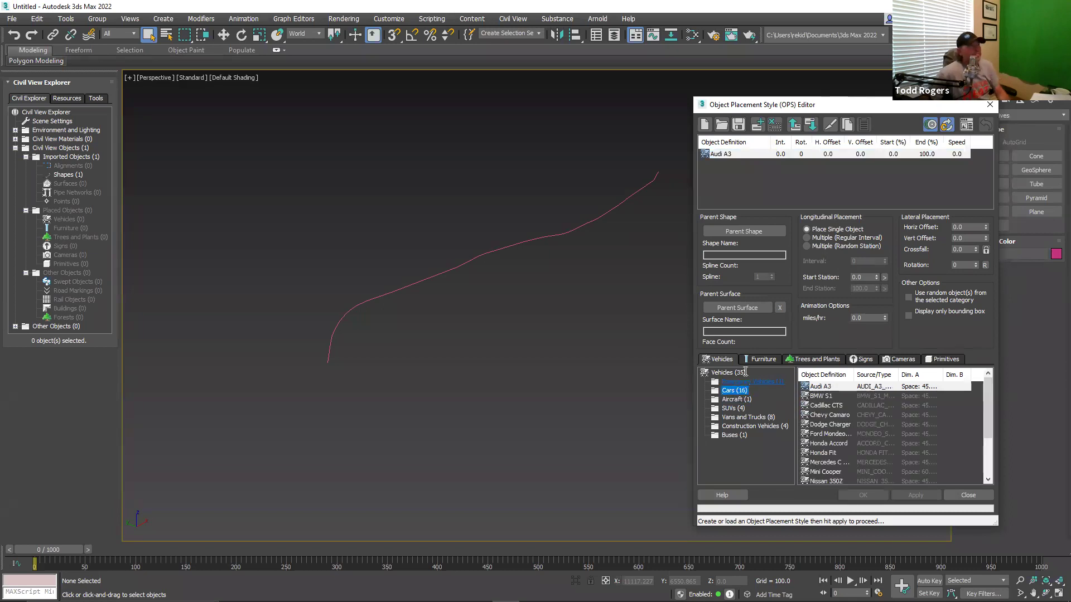
click(745, 232)
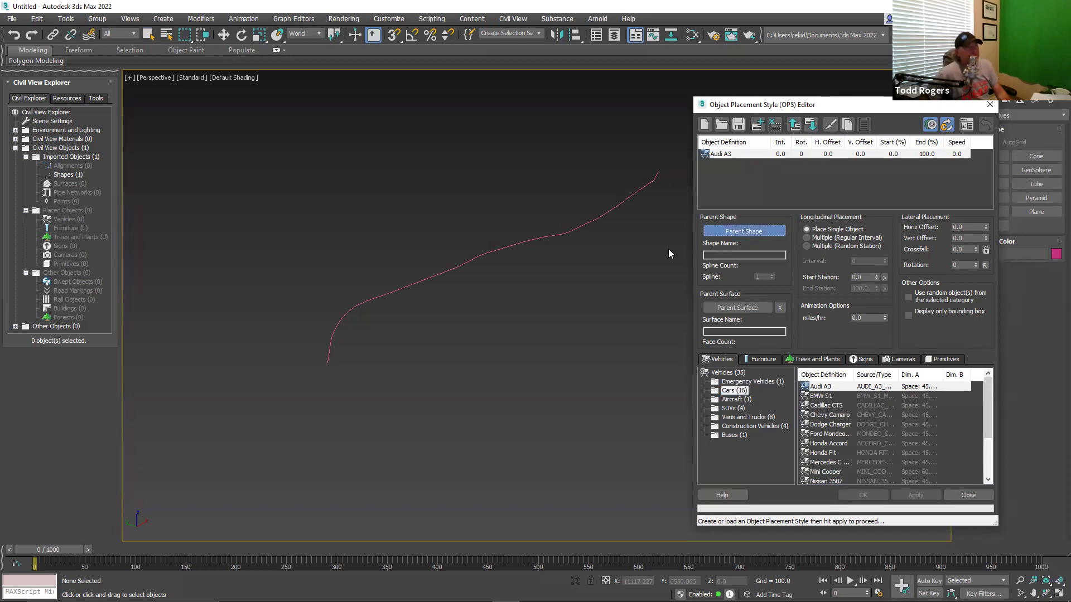
click(591, 223)
drag(758, 254, 788, 256)
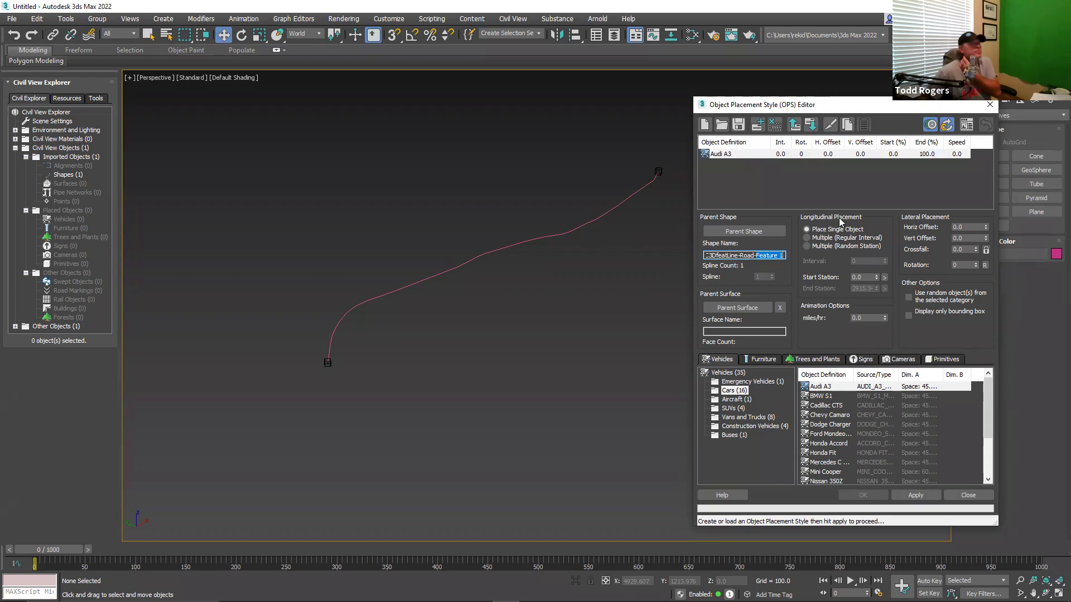
click(812, 246)
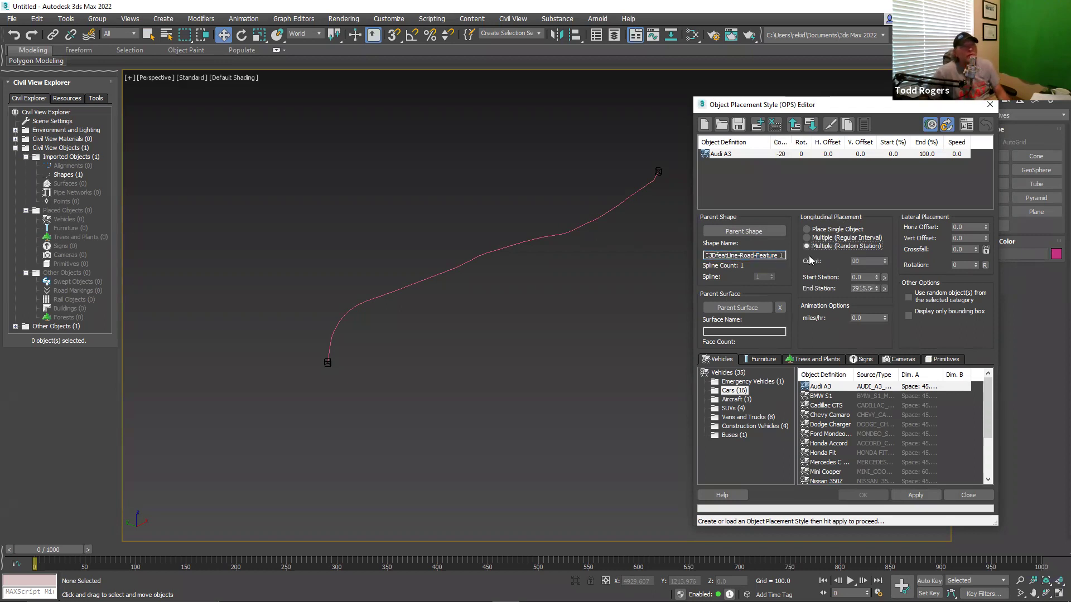
Place 10 random cars at 45 miles/hr with a 6.0 horizontal offset and apply
click(865, 261)
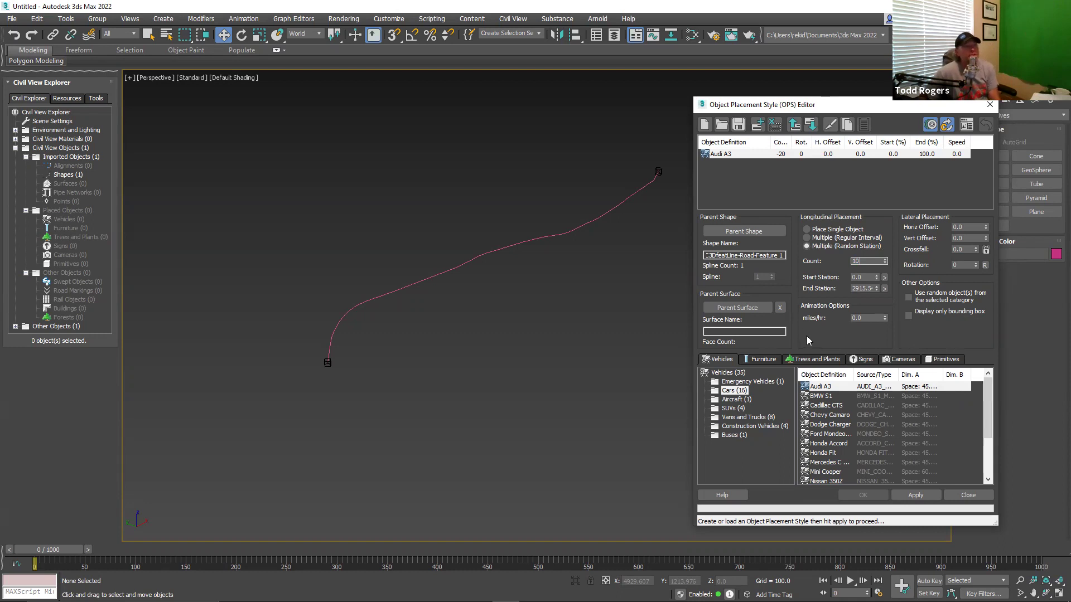
click(868, 316)
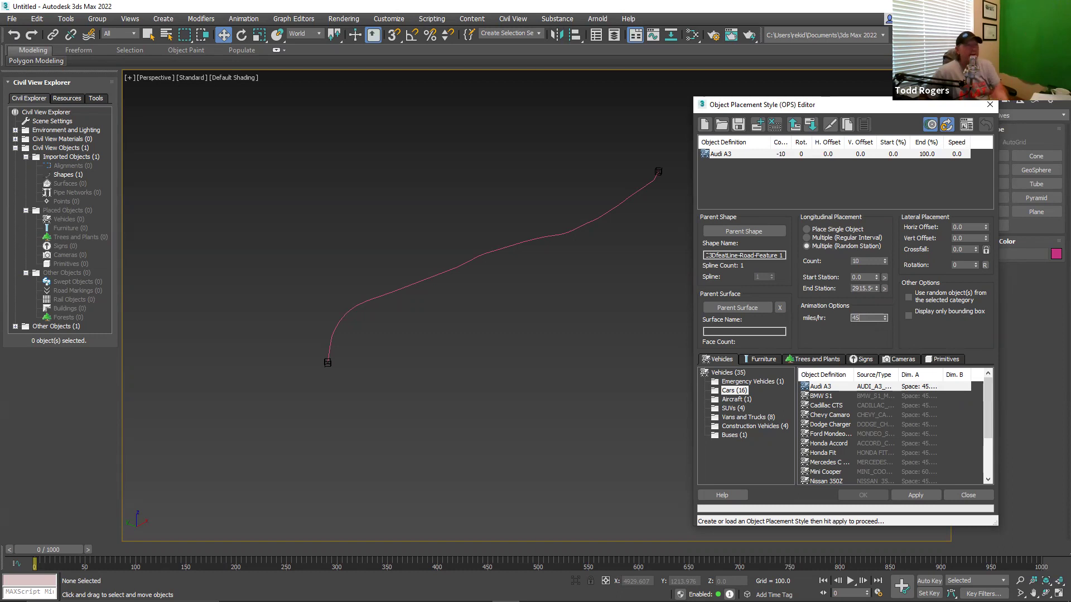
click(969, 225)
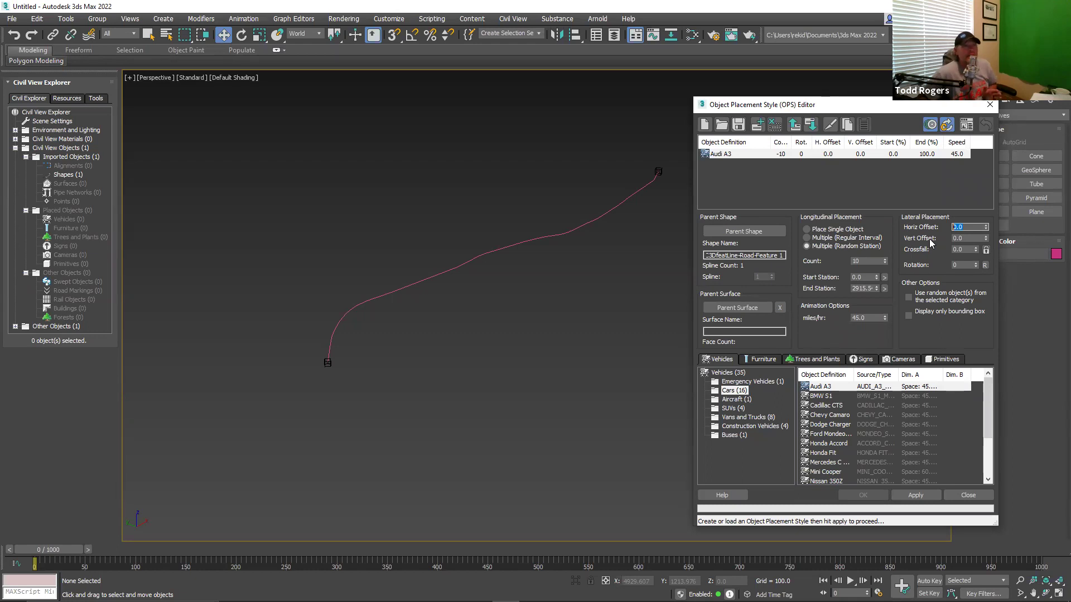
text(6)
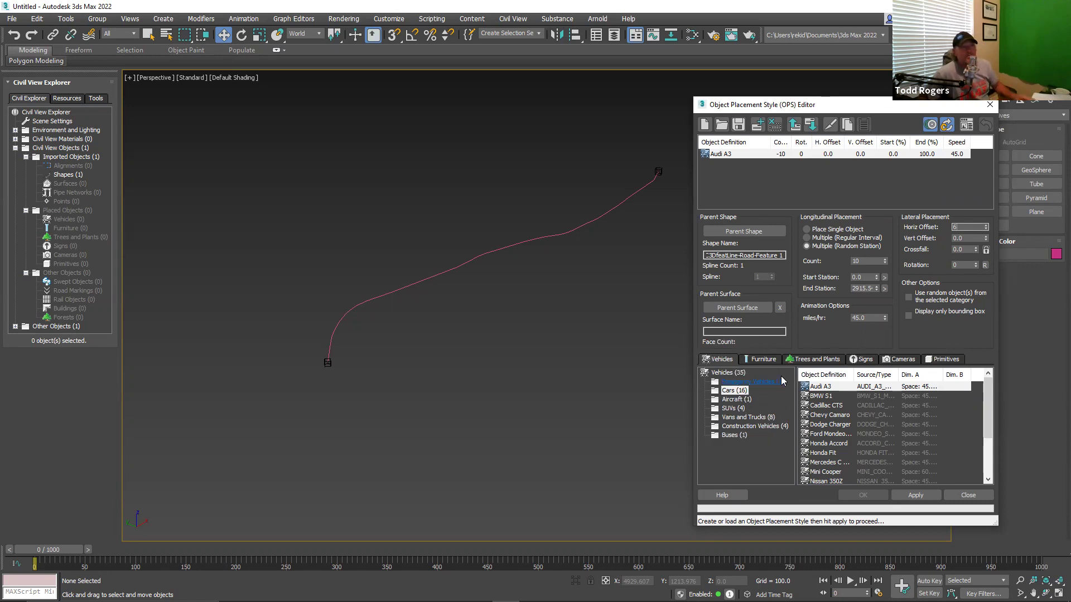
click(909, 298)
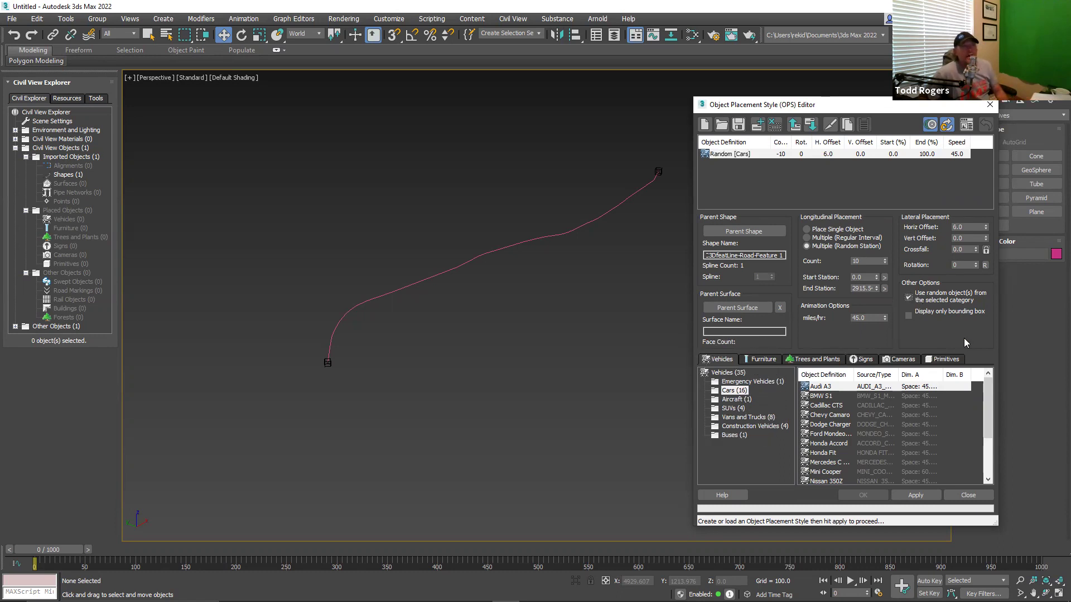
click(916, 496)
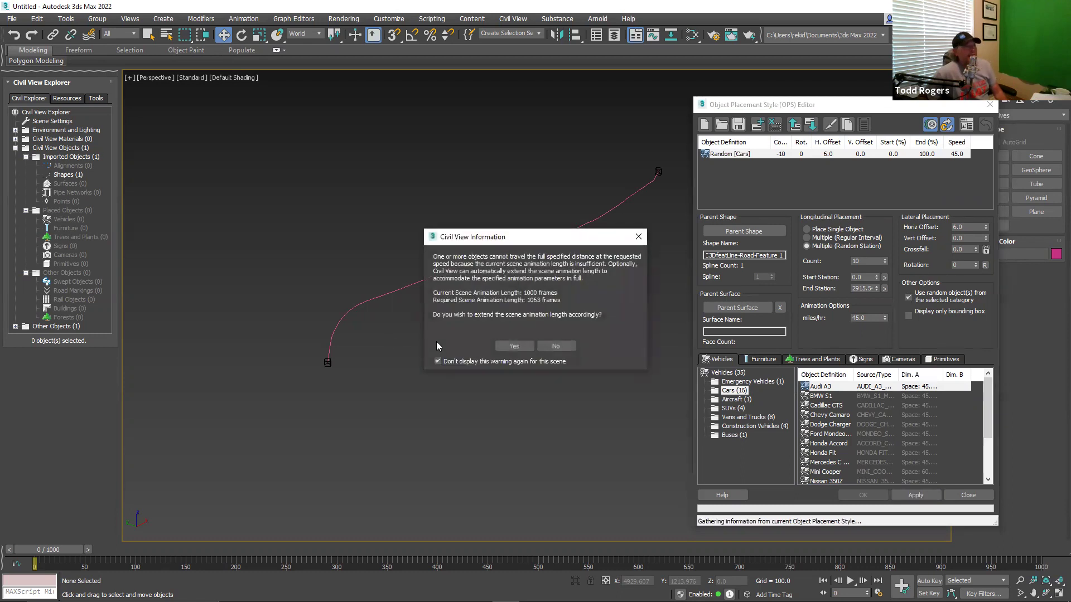
Accept extending the animation to 1063 frames and scrub the timeline to watch the cars move
click(513, 344)
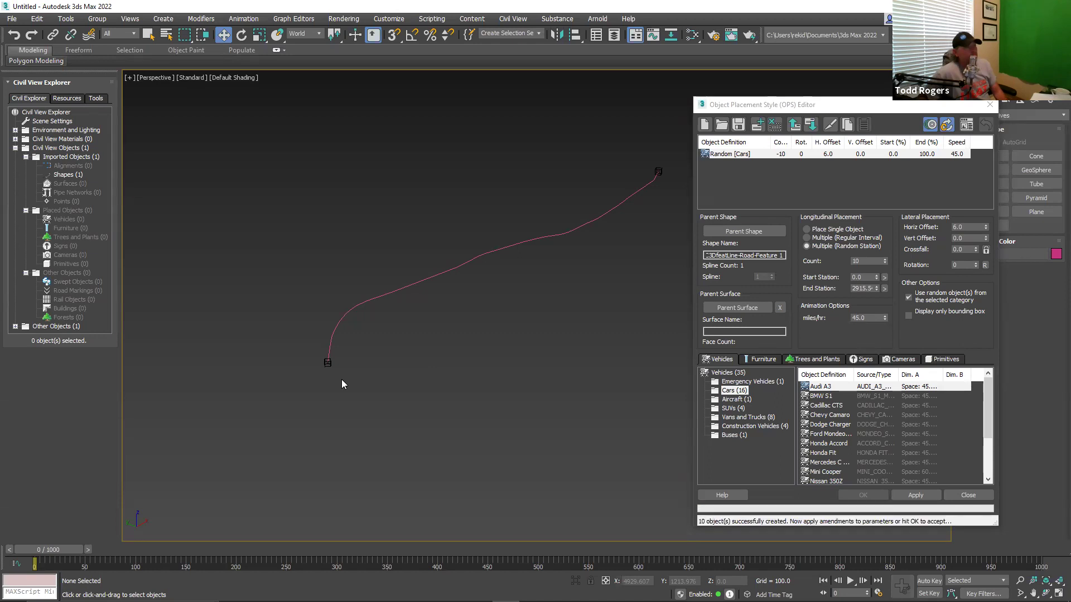
scroll(325, 346, up, 2)
scroll(326, 351, up, 2)
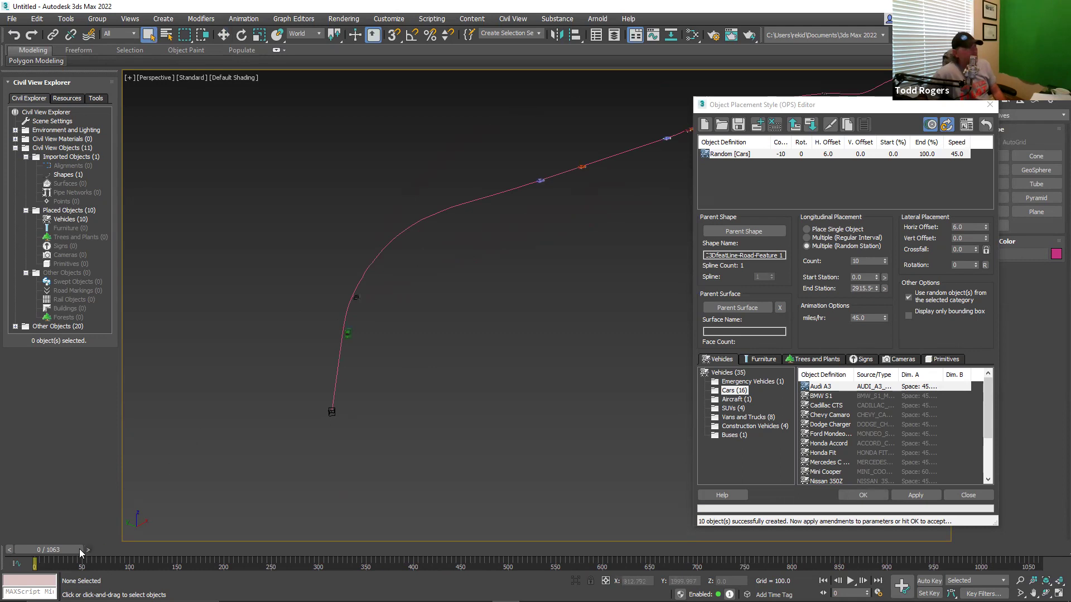
drag(80, 550, 35, 493)
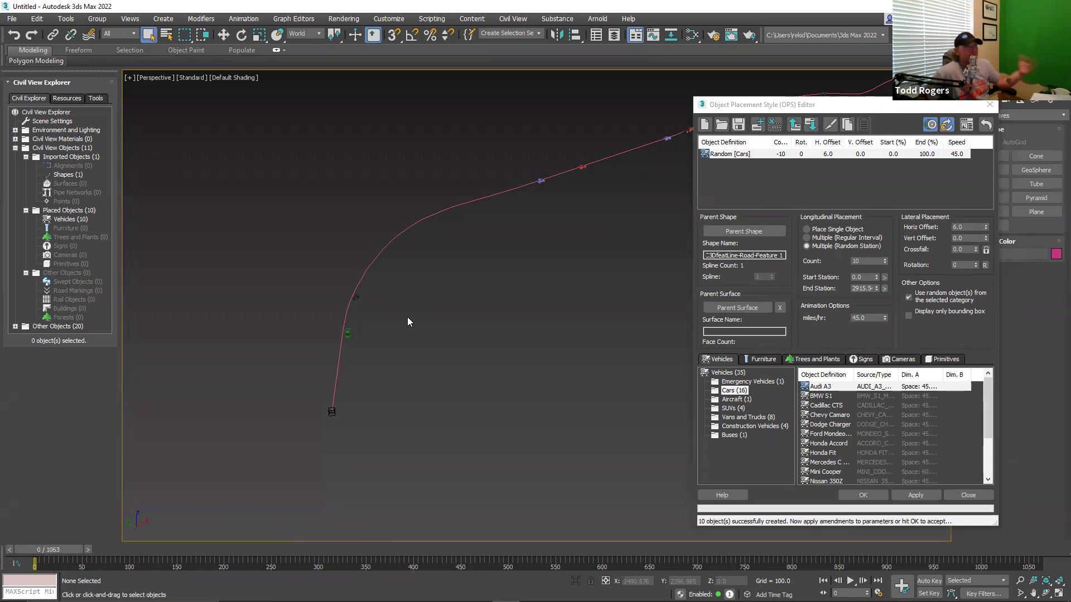
Duplicate the Random [Cars] placement row by copying and pasting it
right_click(779, 158)
click(799, 193)
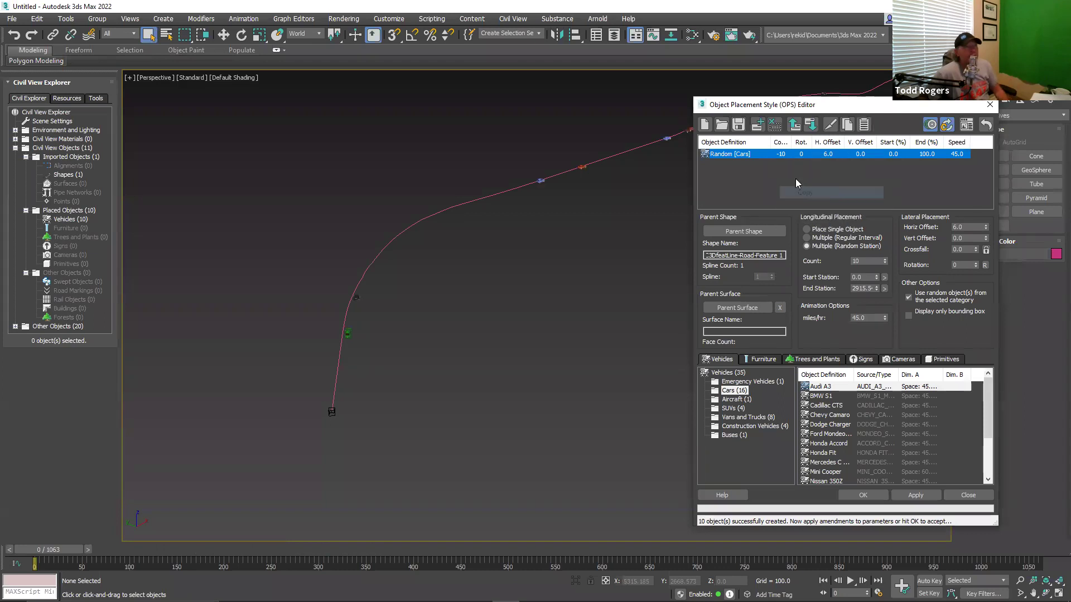
right_click(796, 183)
click(823, 230)
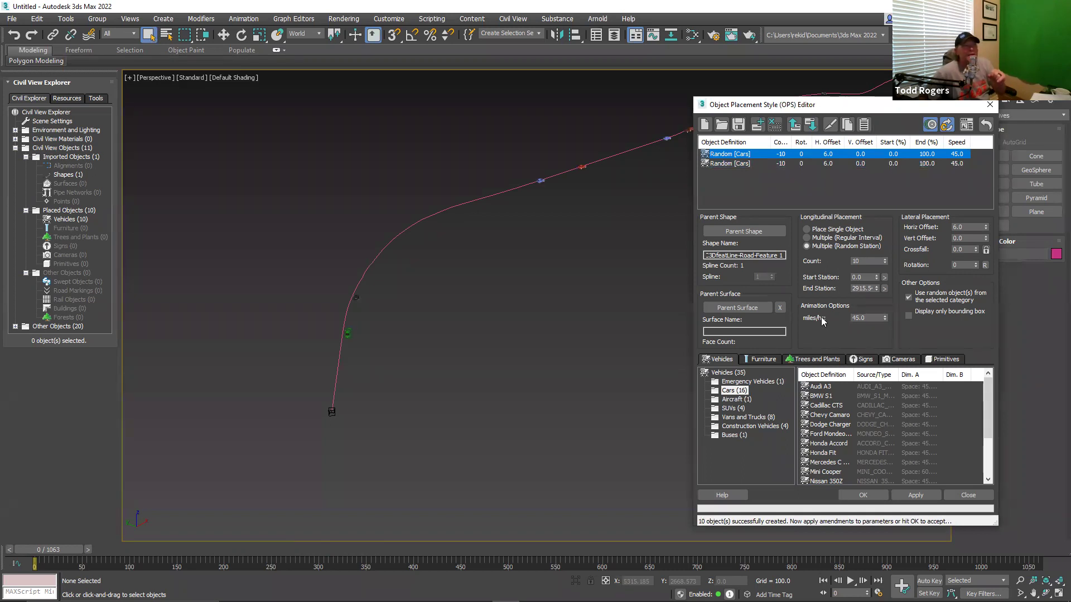
Set the duplicate to -45 miles/hr, -6.0 horizontal offset and 180 rotation, then apply
click(854, 318)
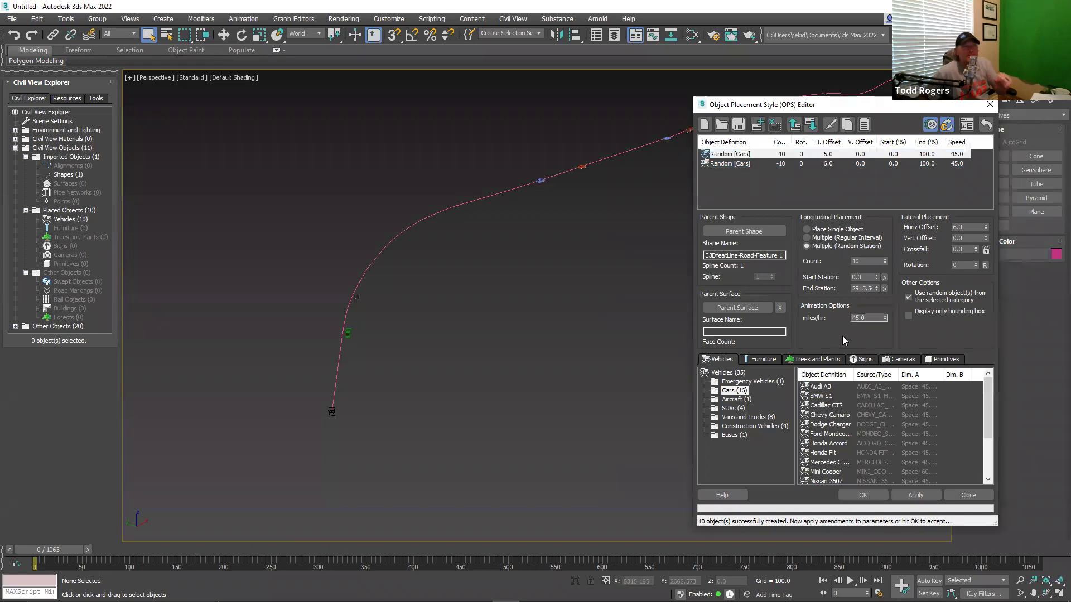
text(-)
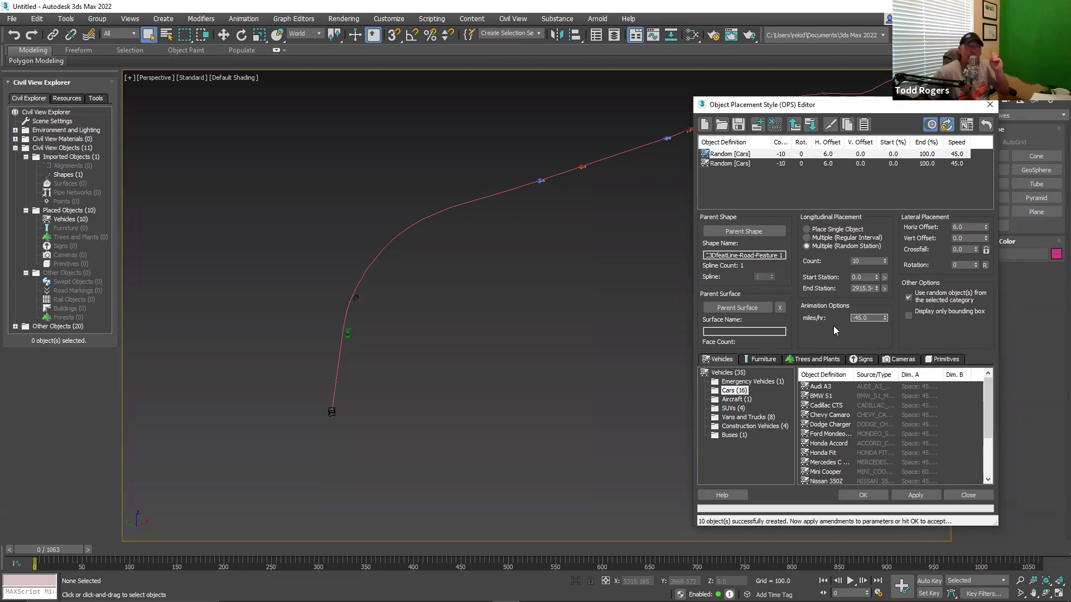
click(954, 227)
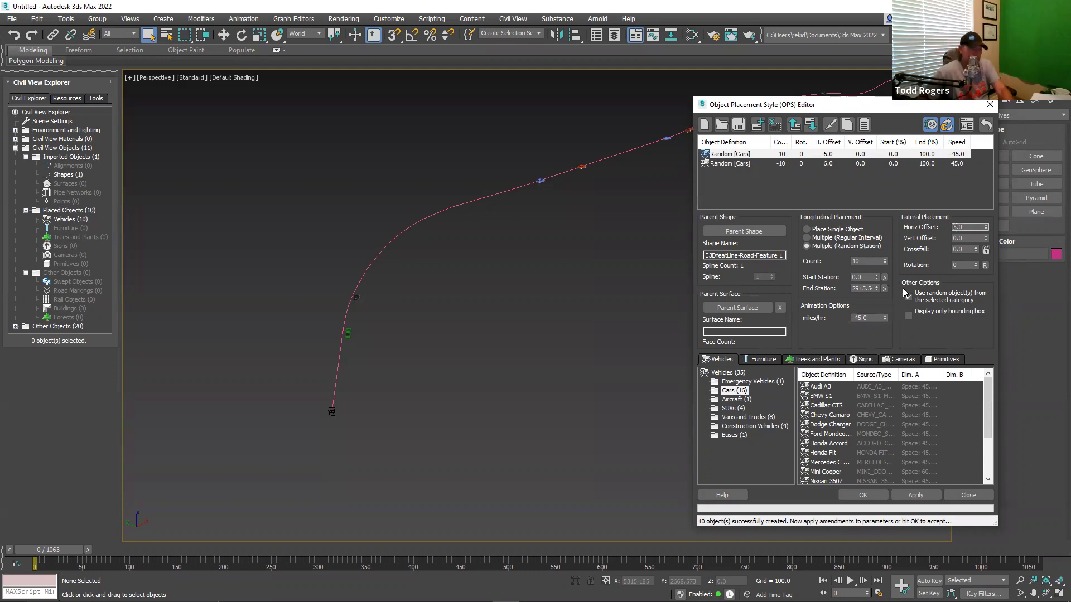
text(-6.0)
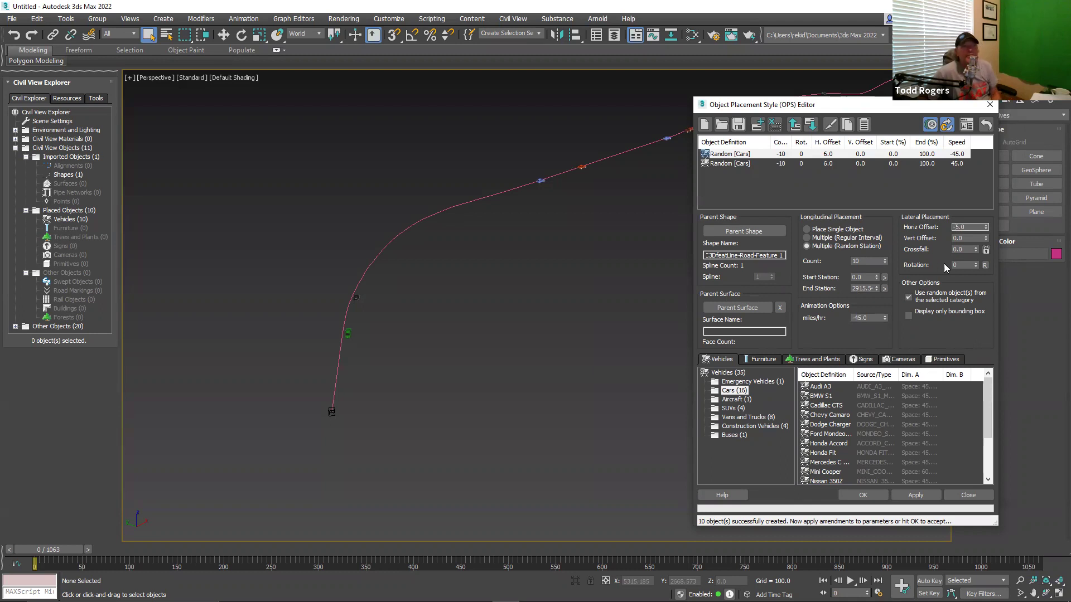
click(955, 265)
text(180)
click(916, 499)
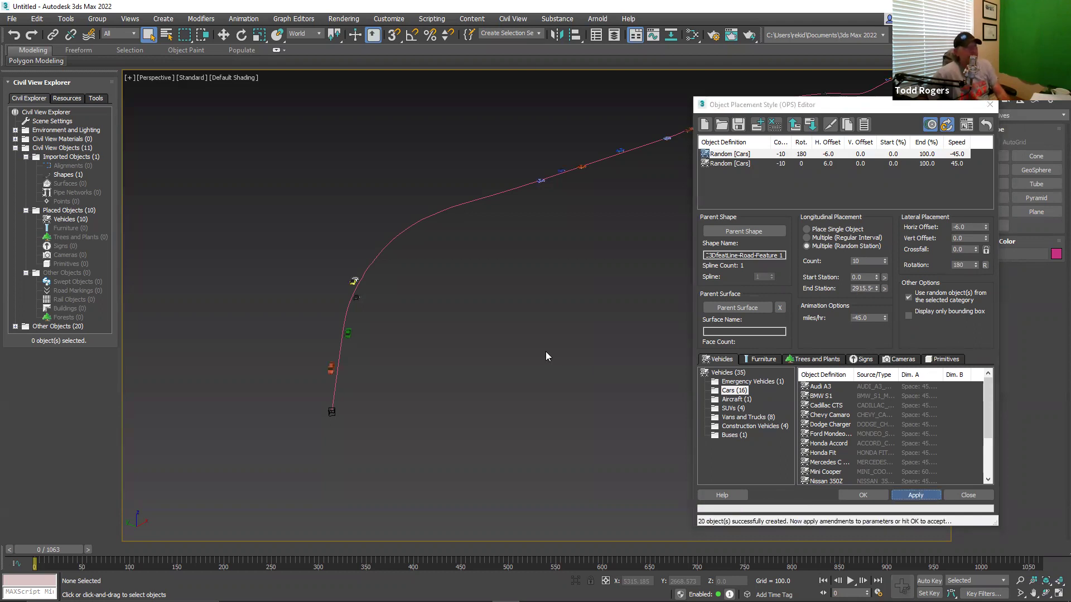
Watch both traffic directions, dismiss the e-mail notification and browse the Signs library
drag(44, 550, 42, 481)
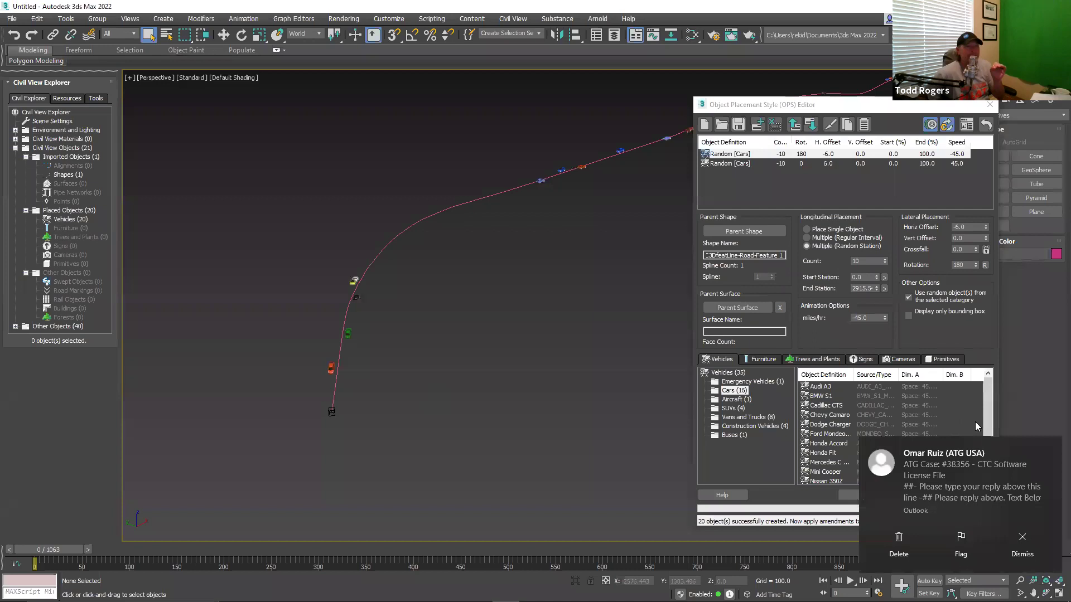
click(1054, 452)
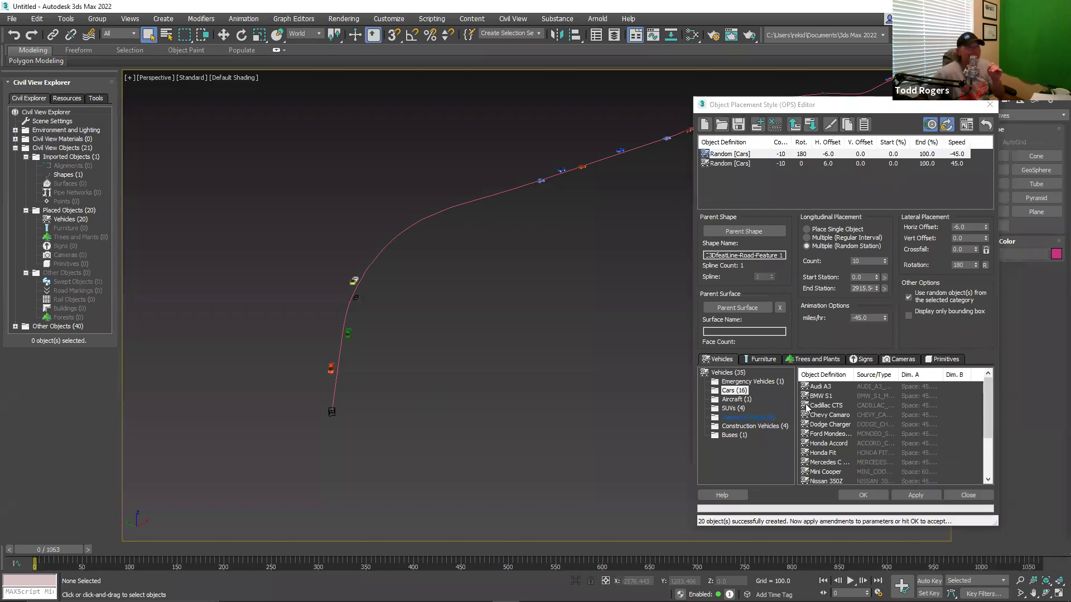
click(872, 361)
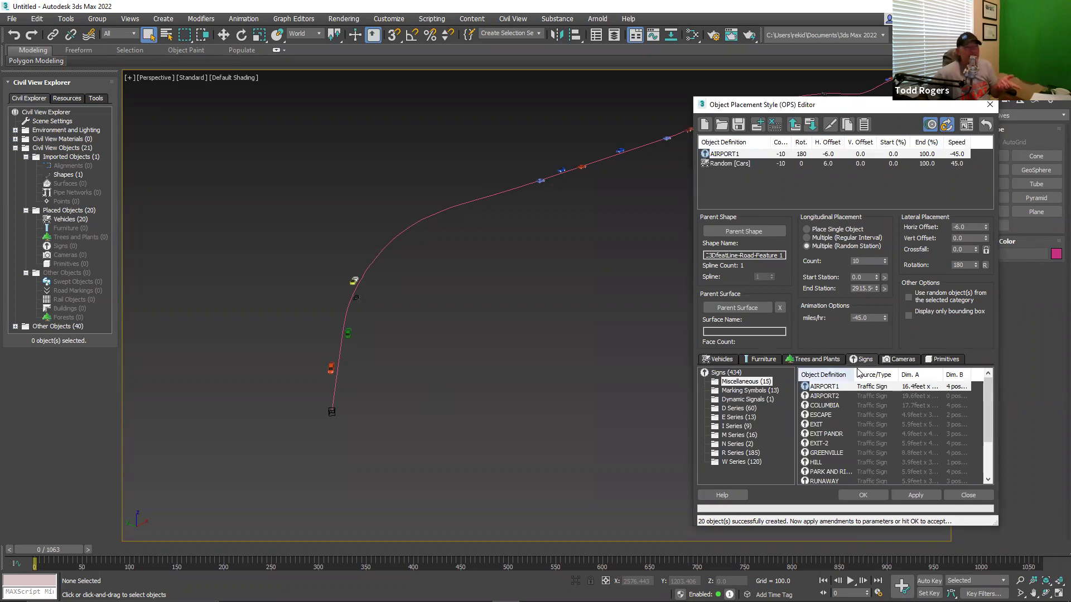
click(757, 124)
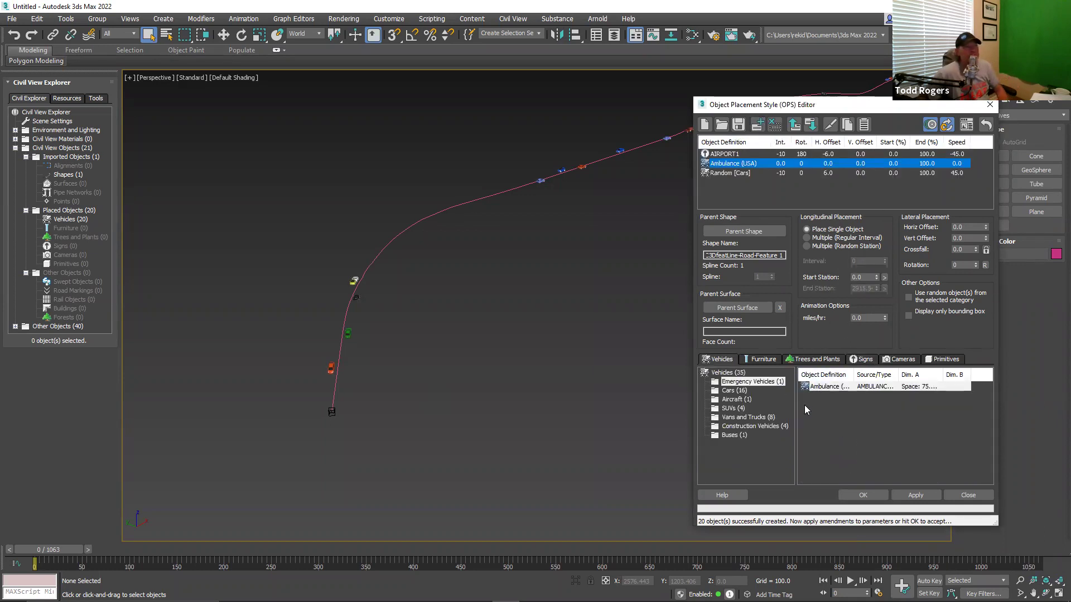
click(860, 360)
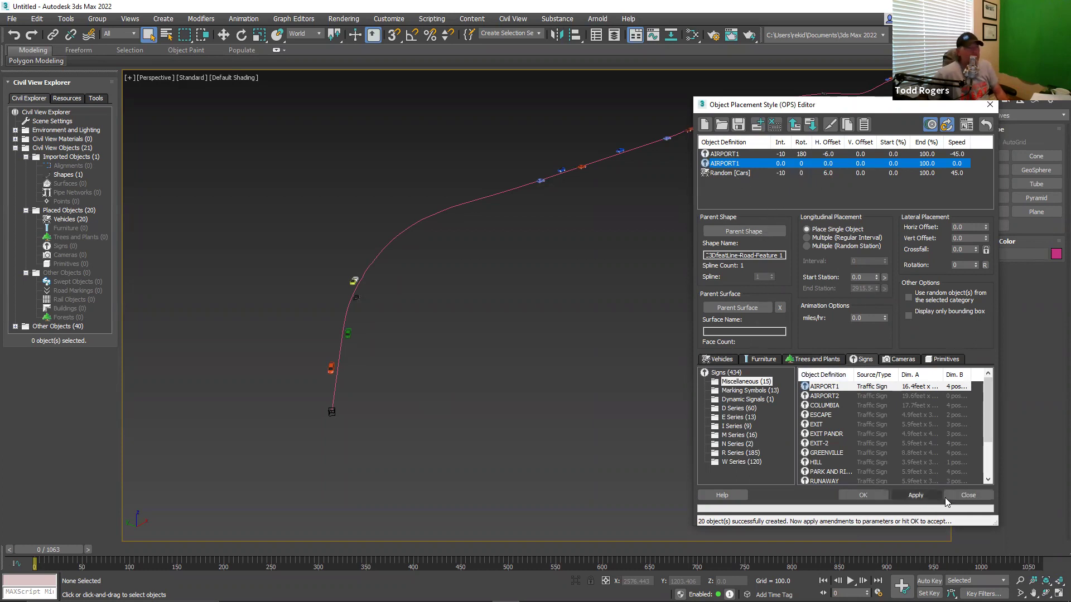
Close the Object Placement Style Editor without saving the style
click(737, 173)
drag(47, 552, 78, 551)
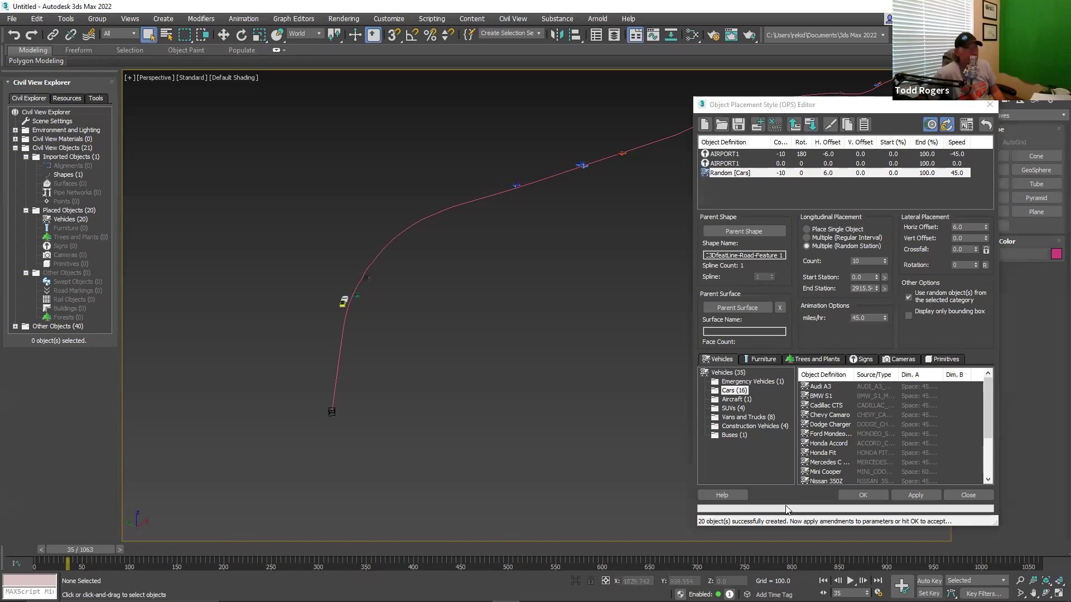
click(968, 495)
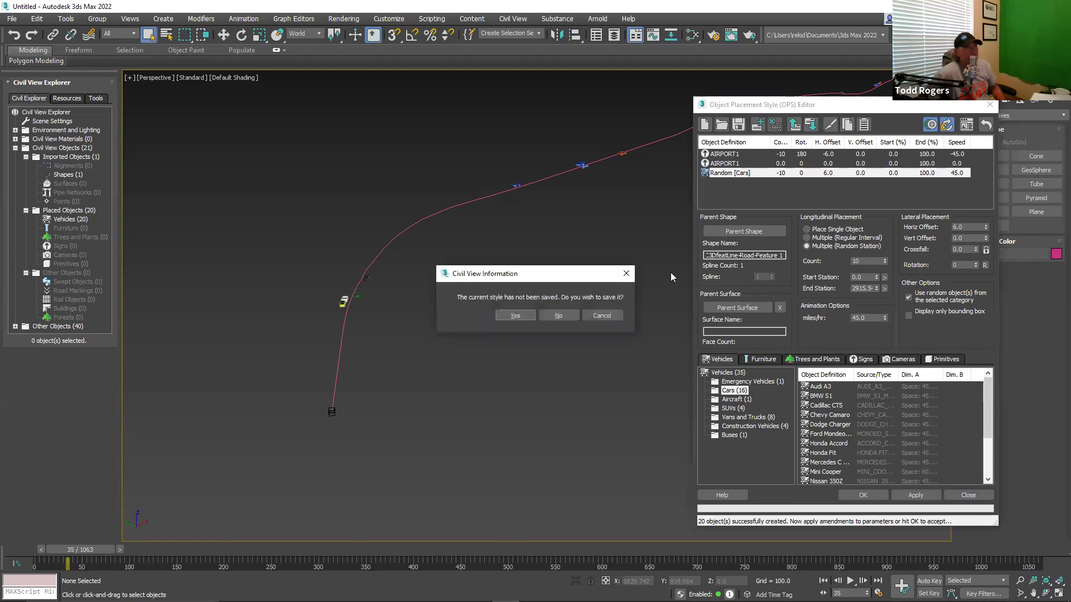
click(559, 316)
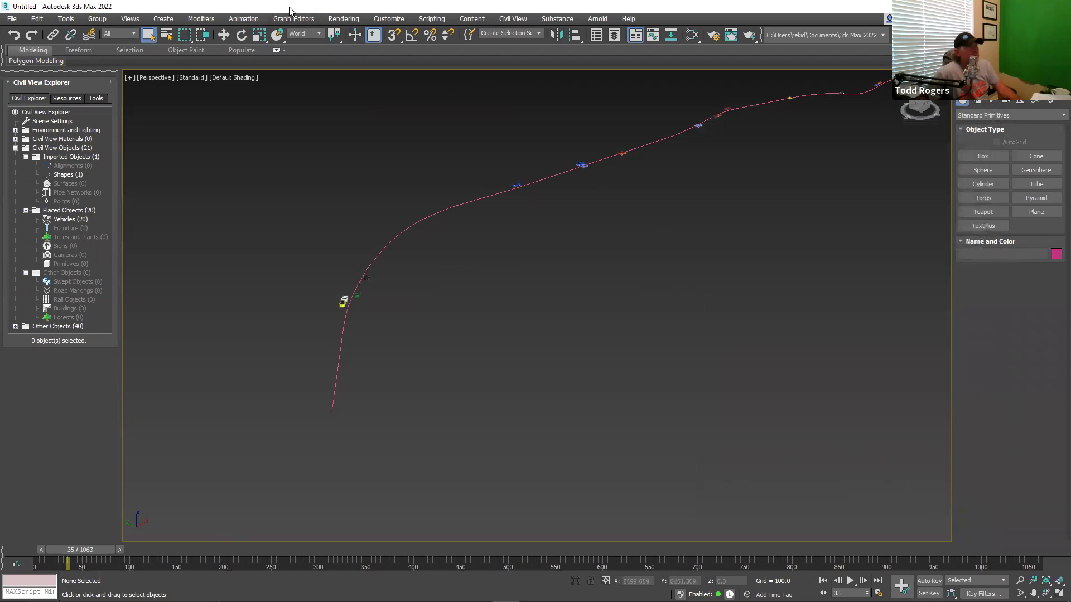
Start a new placement style on the road spline using Multiple (Random Station) placement
click(512, 19)
mouse_move(556, 40)
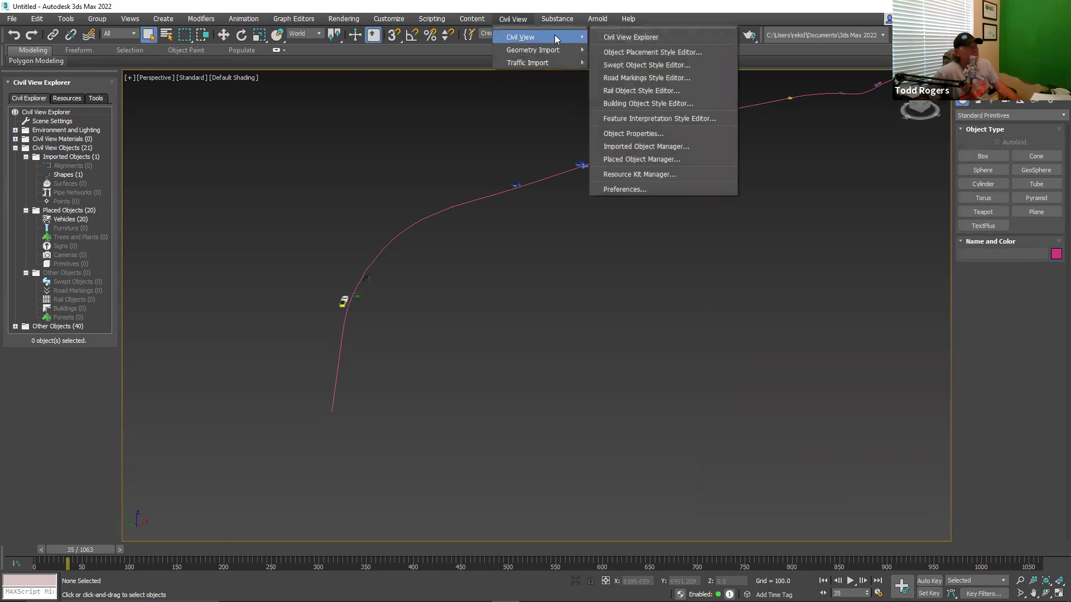
click(647, 52)
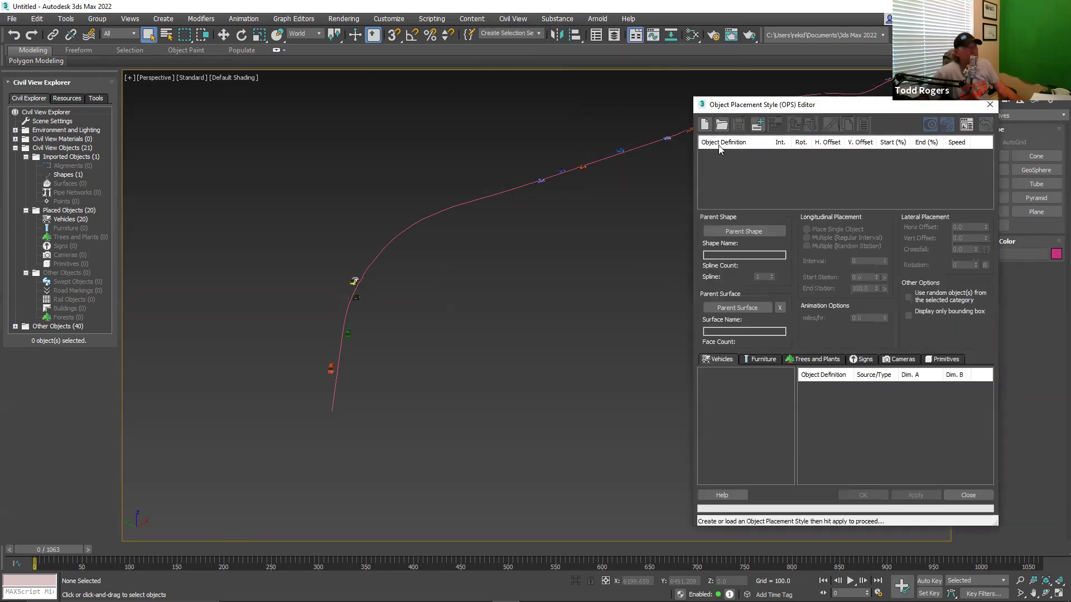
click(757, 123)
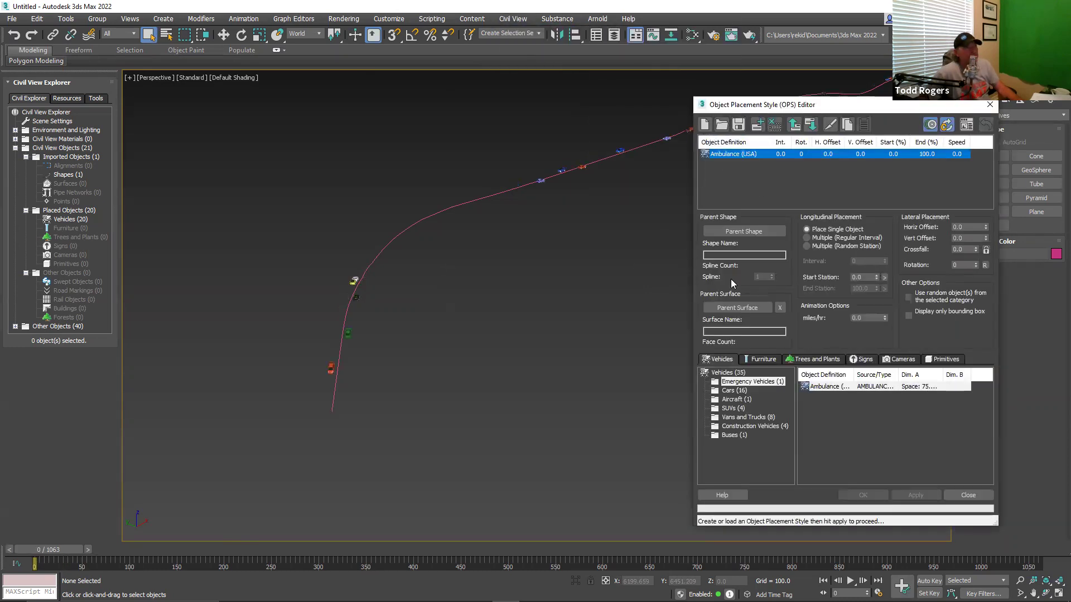
click(737, 232)
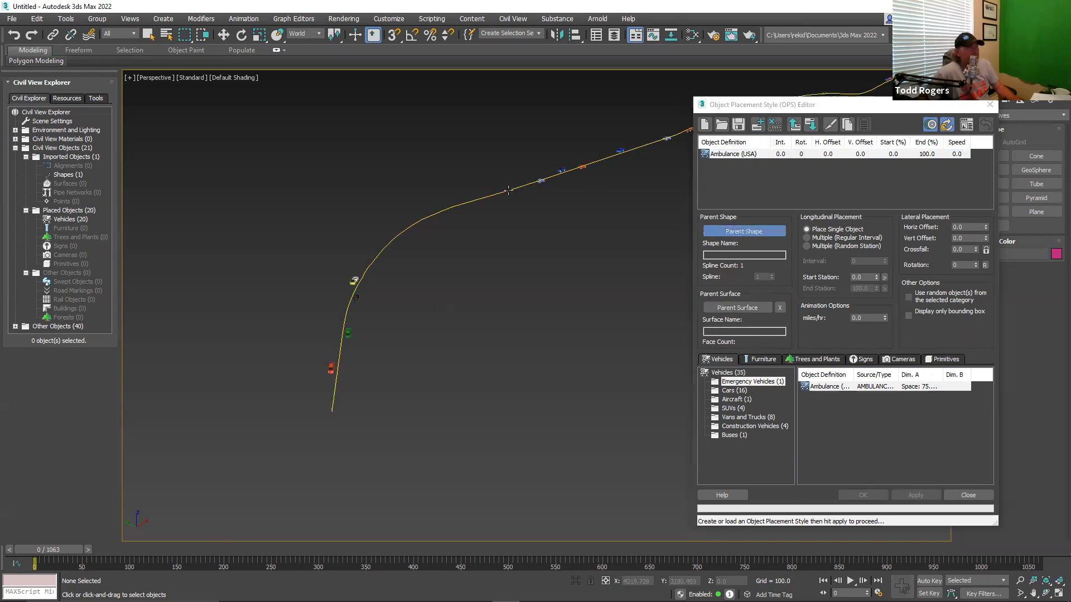
click(353, 281)
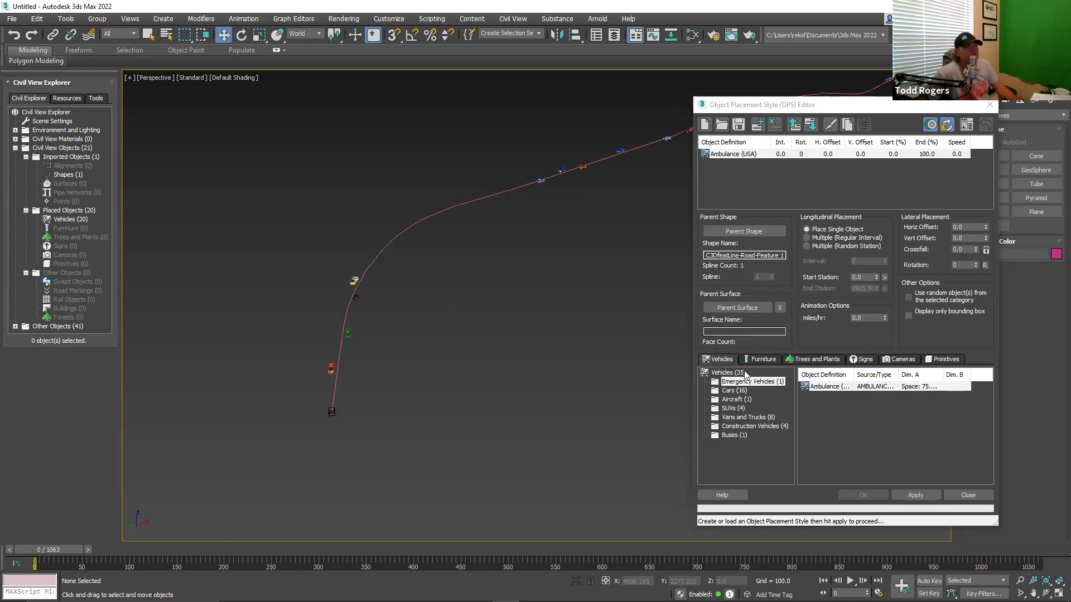
click(818, 247)
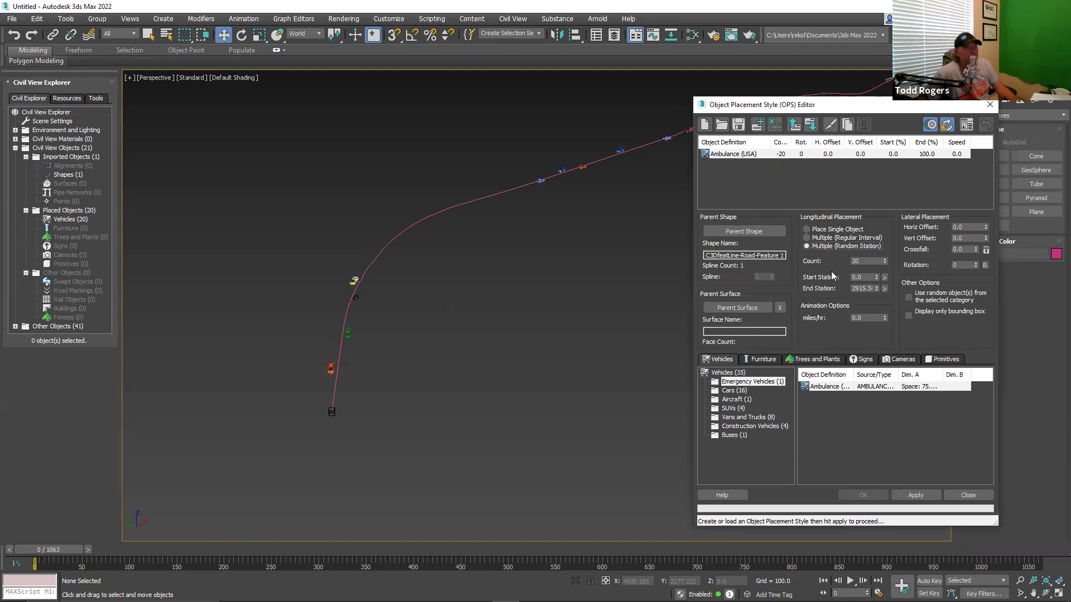
Place 10 AIRPORT1 signs at a 20.0 horizontal offset and apply
drag(869, 261, 837, 266)
text(10)
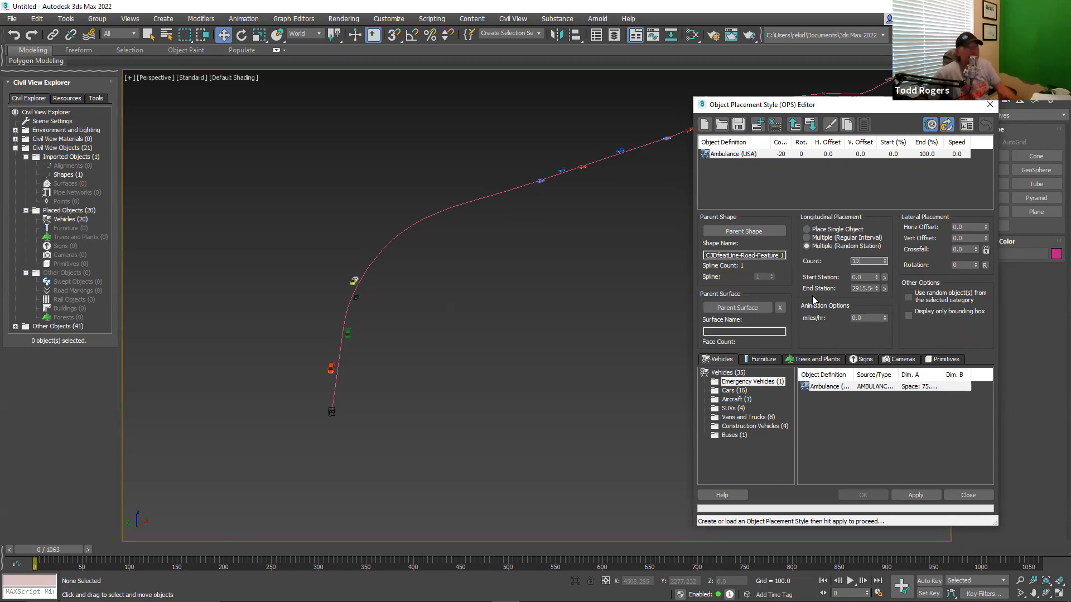
click(964, 226)
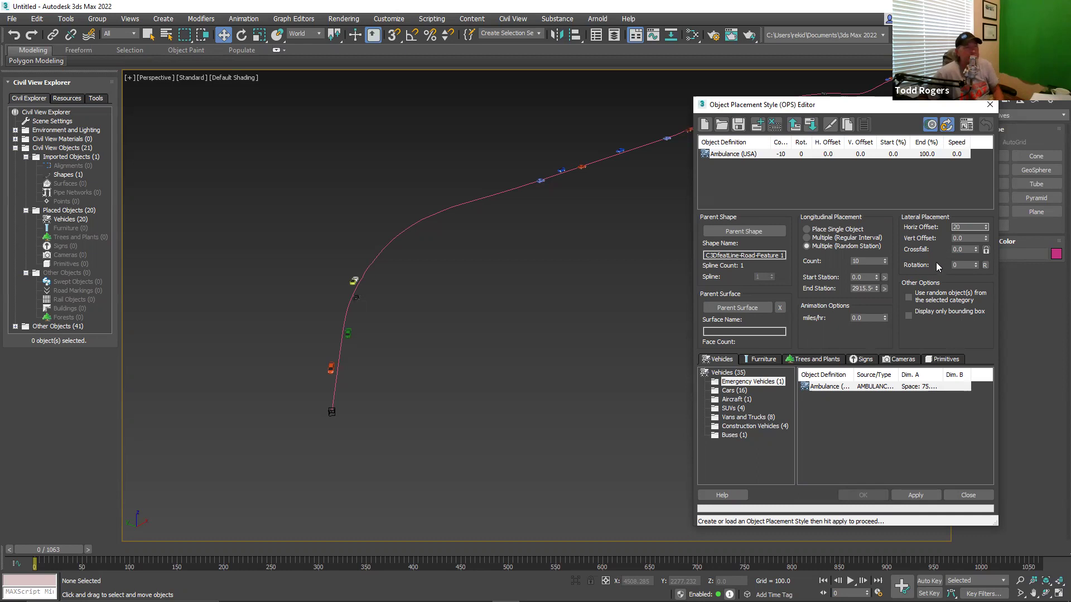
click(909, 296)
click(862, 359)
click(747, 383)
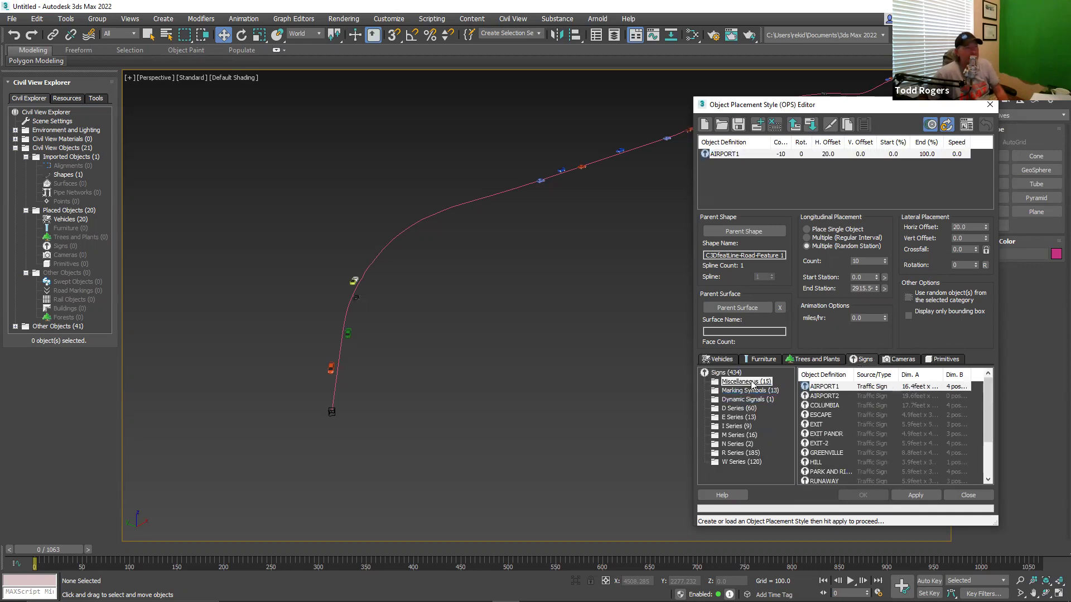
click(915, 496)
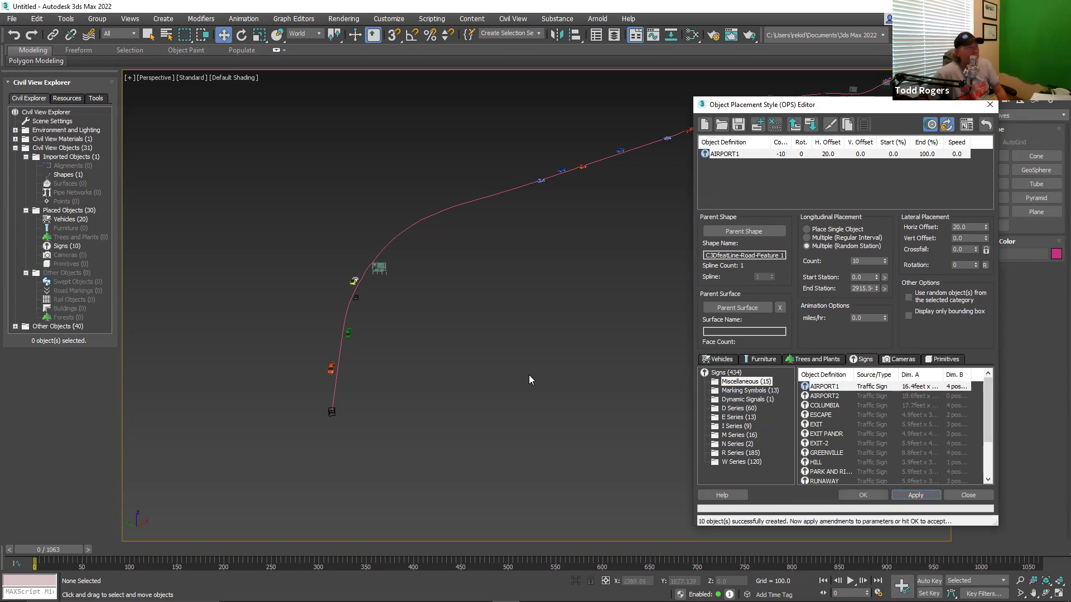
scroll(357, 270, up, 2)
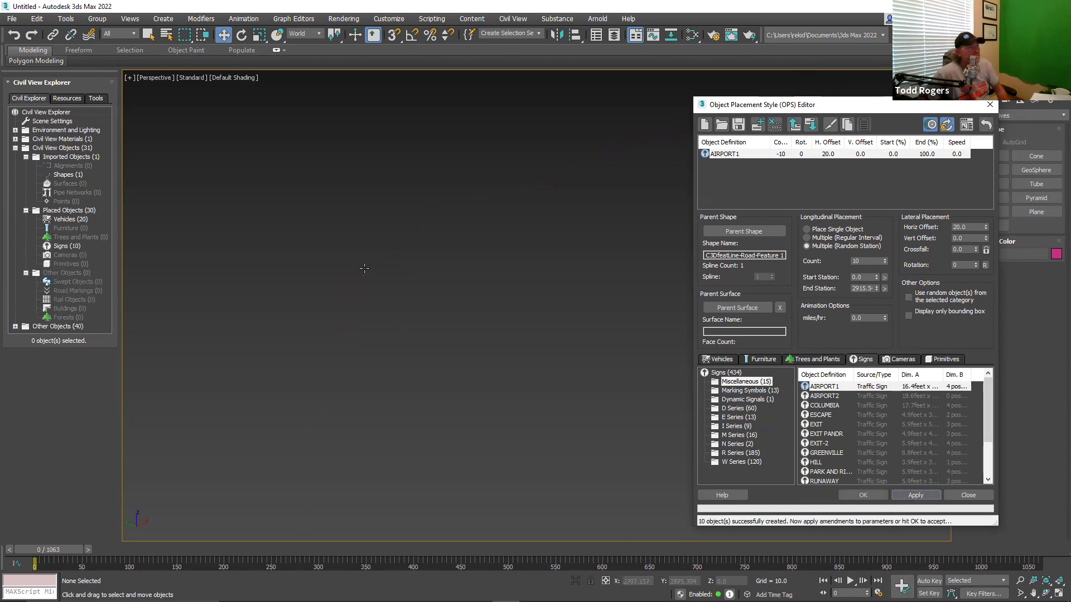
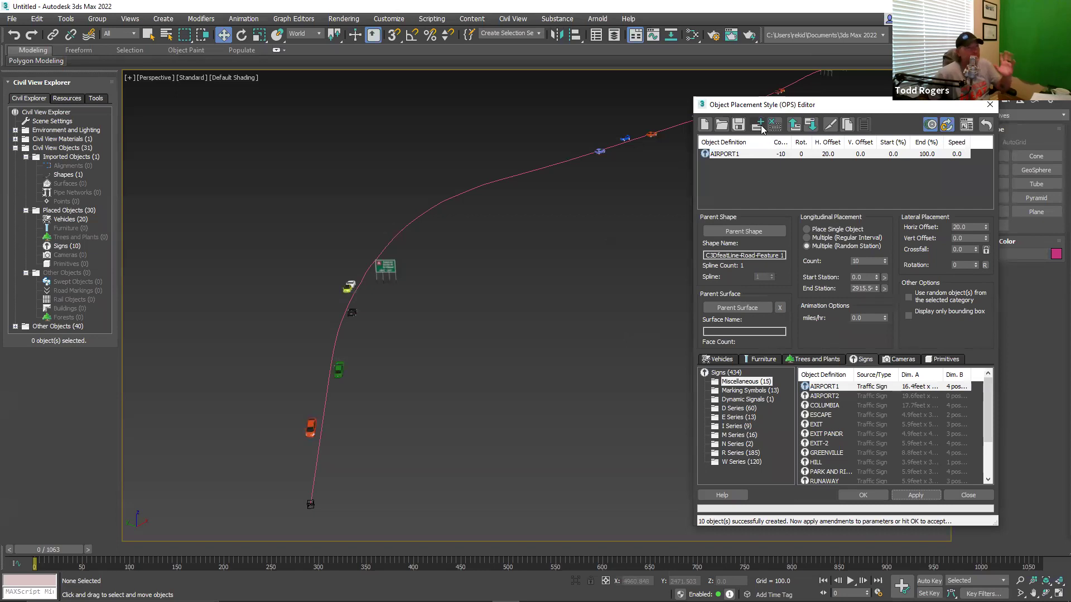
Duplicate the AIRPORT1 sign row and place ten more Miscellaneous signs at -20.0 horizontal offset
right_click(772, 156)
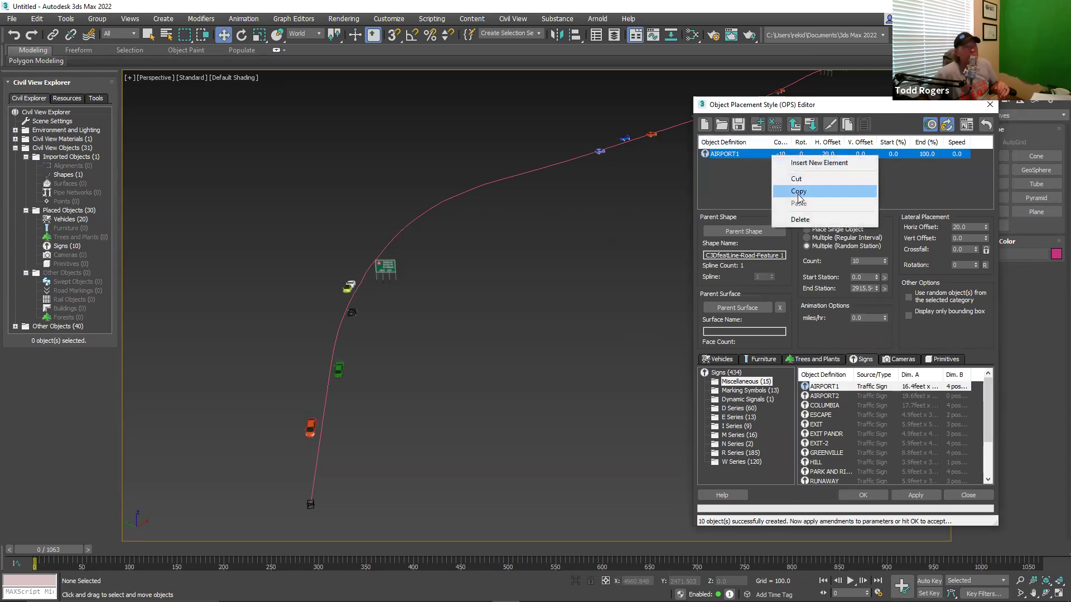
click(798, 192)
right_click(780, 173)
click(800, 220)
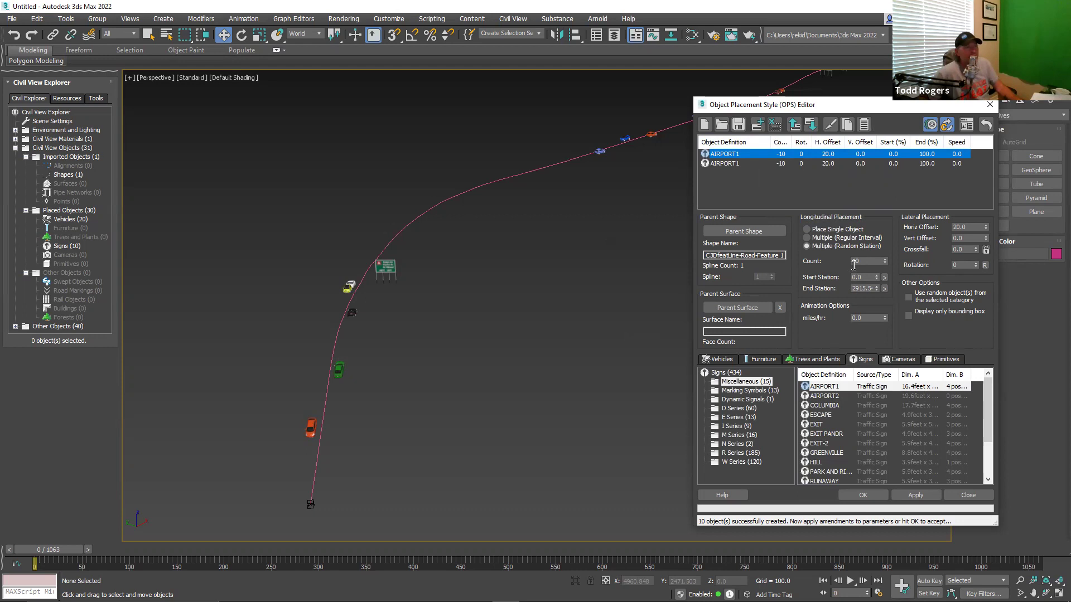
click(954, 226)
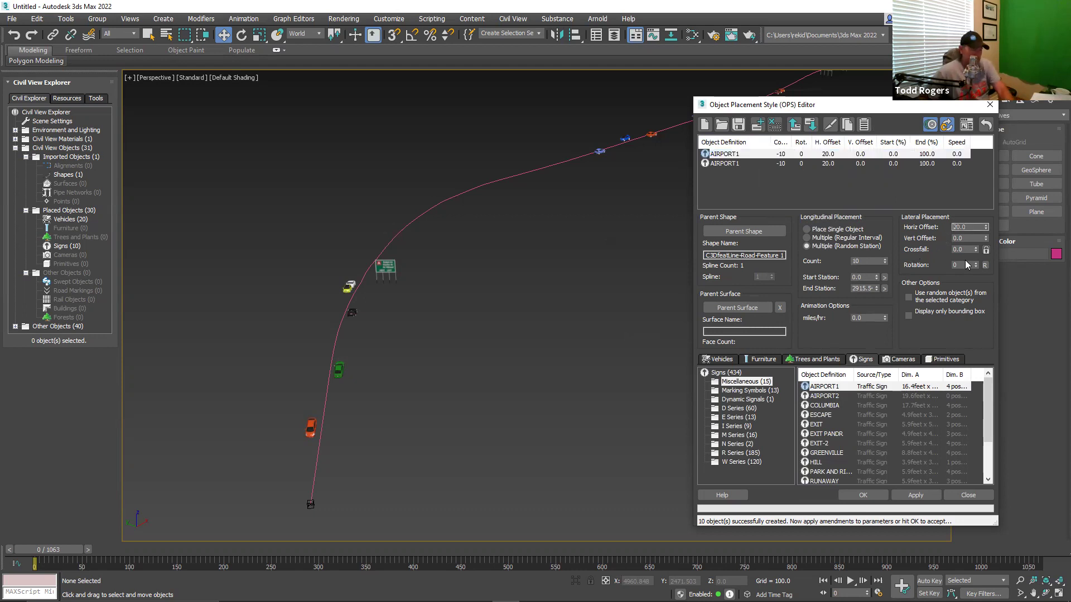
click(911, 299)
click(910, 299)
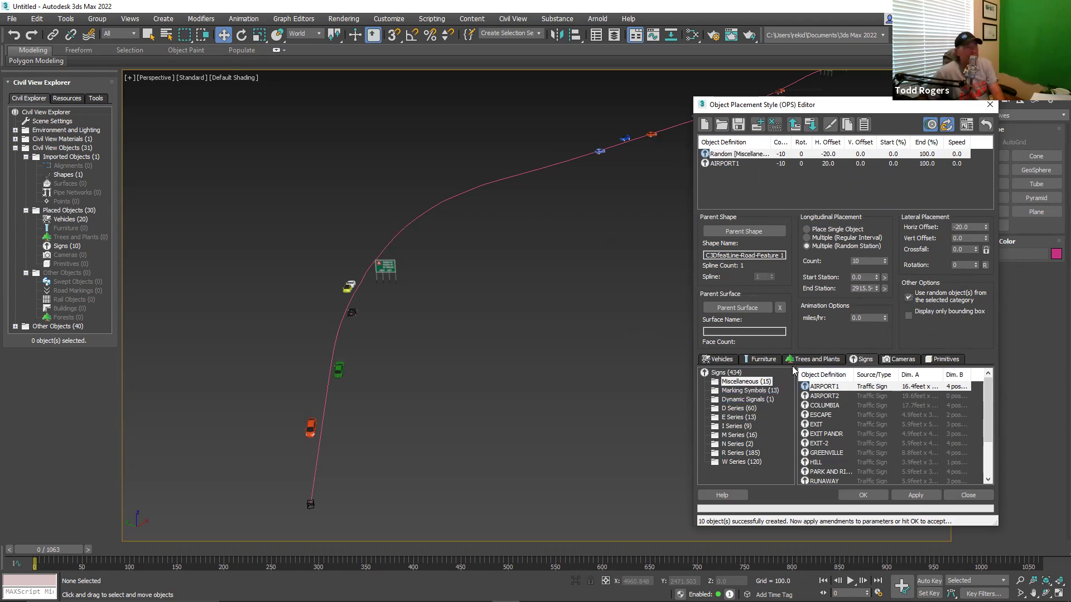
click(864, 360)
click(759, 383)
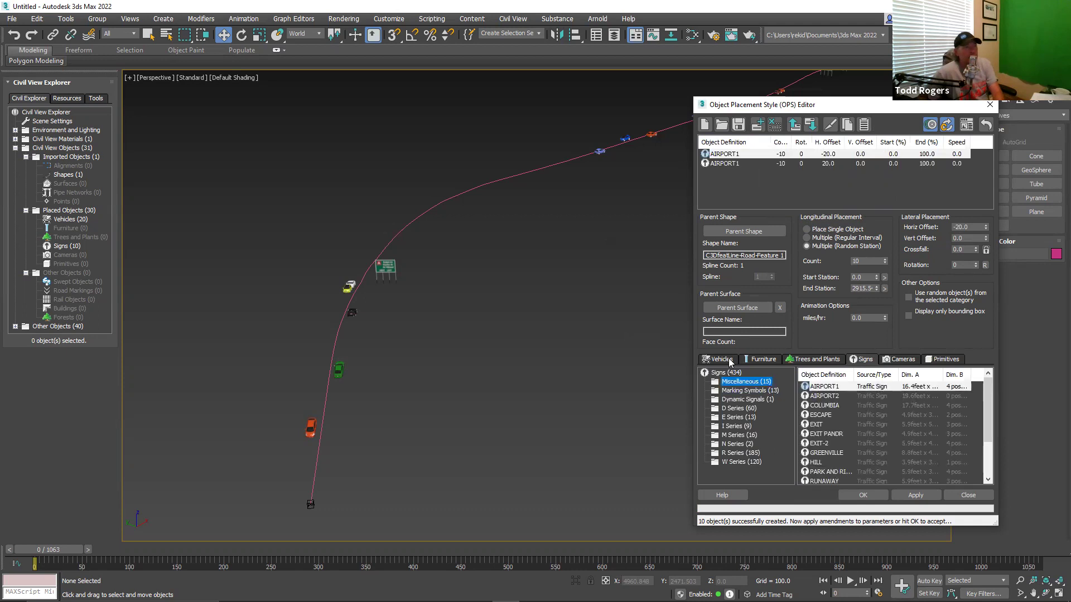
click(915, 495)
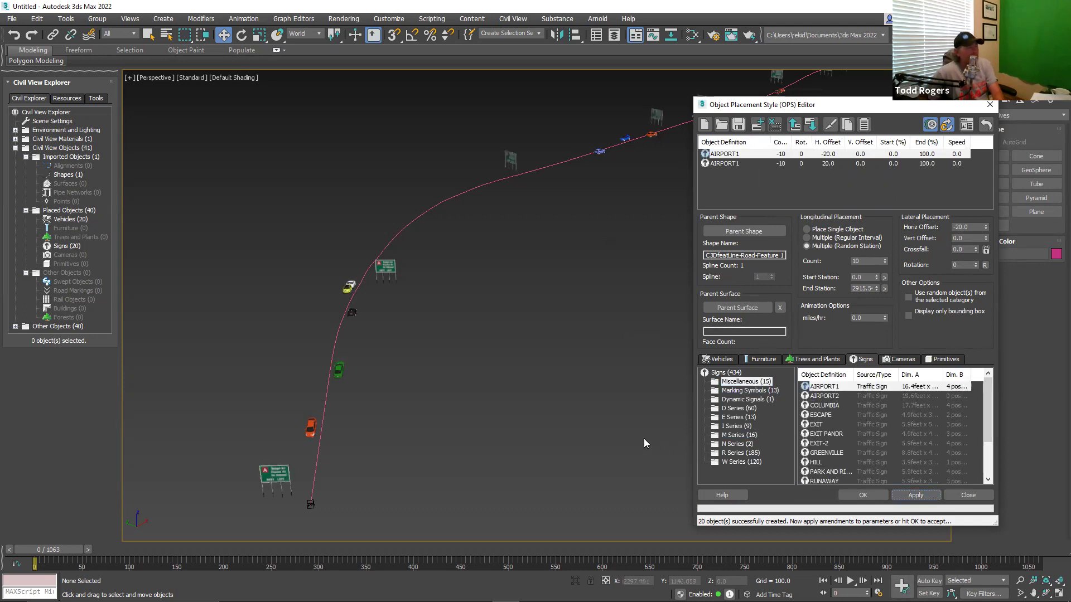
Rotate the new signs 180 degrees and accept the placements
click(961, 265)
text(180)
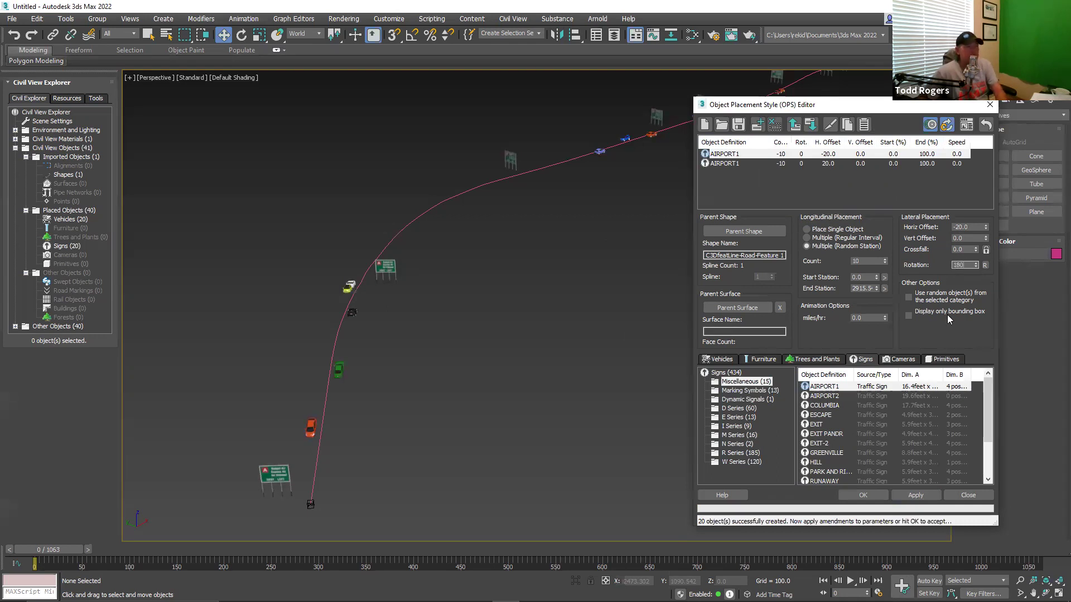
click(908, 493)
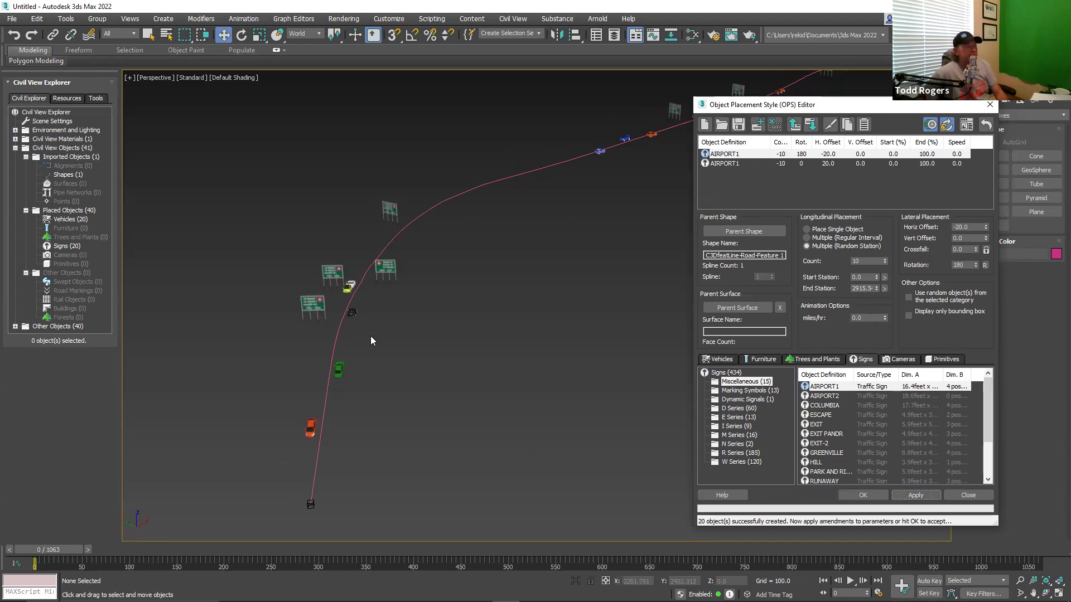
click(861, 496)
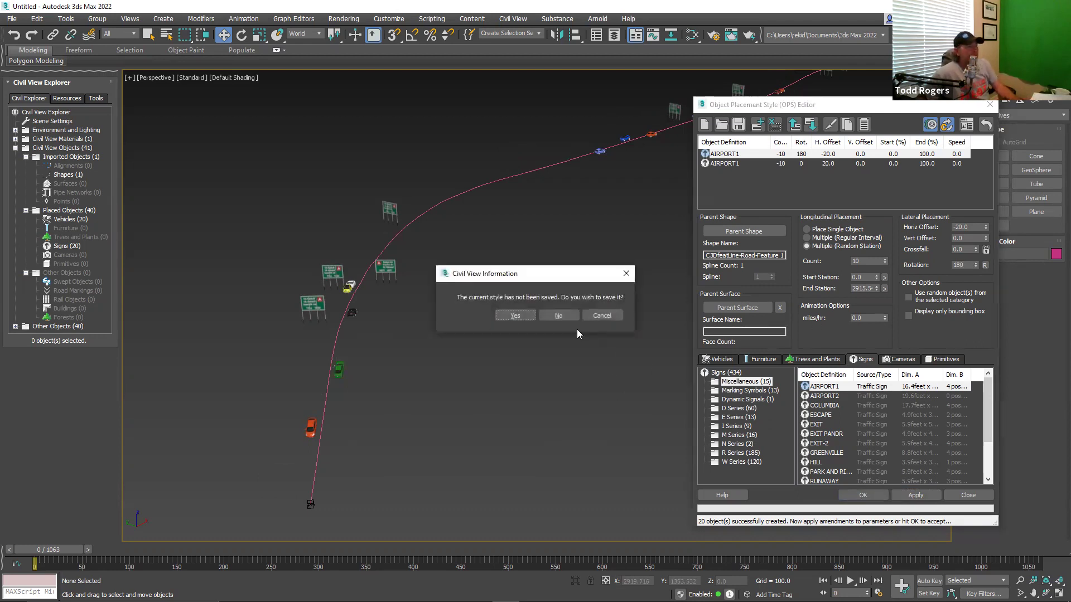
Decline saving the placement style, advance the animation, and select the Chevy Camaro-002
click(559, 316)
drag(72, 548, 115, 413)
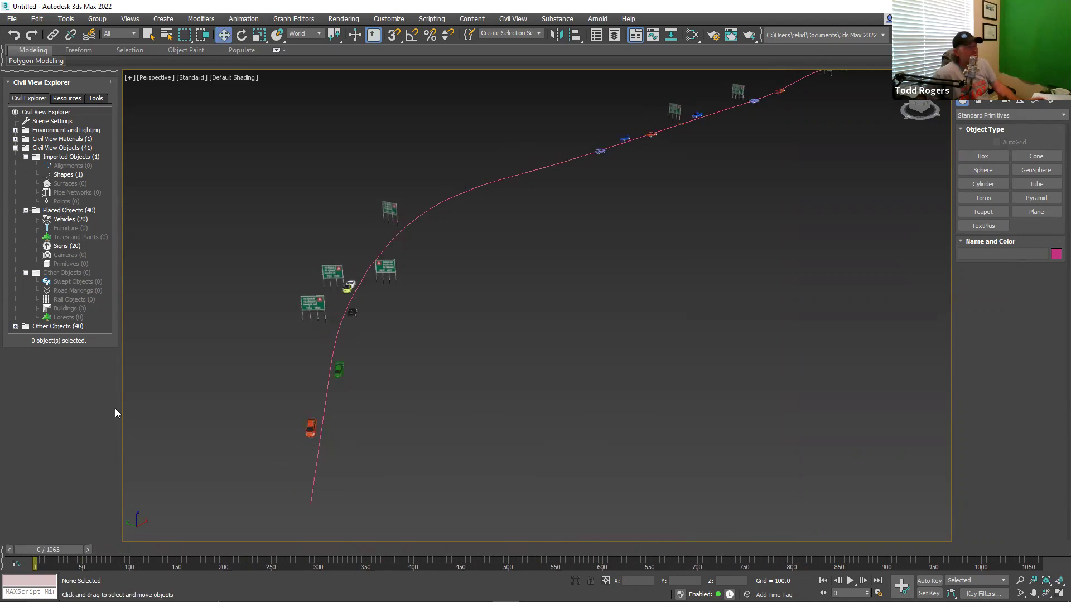
scroll(334, 273, up, 2)
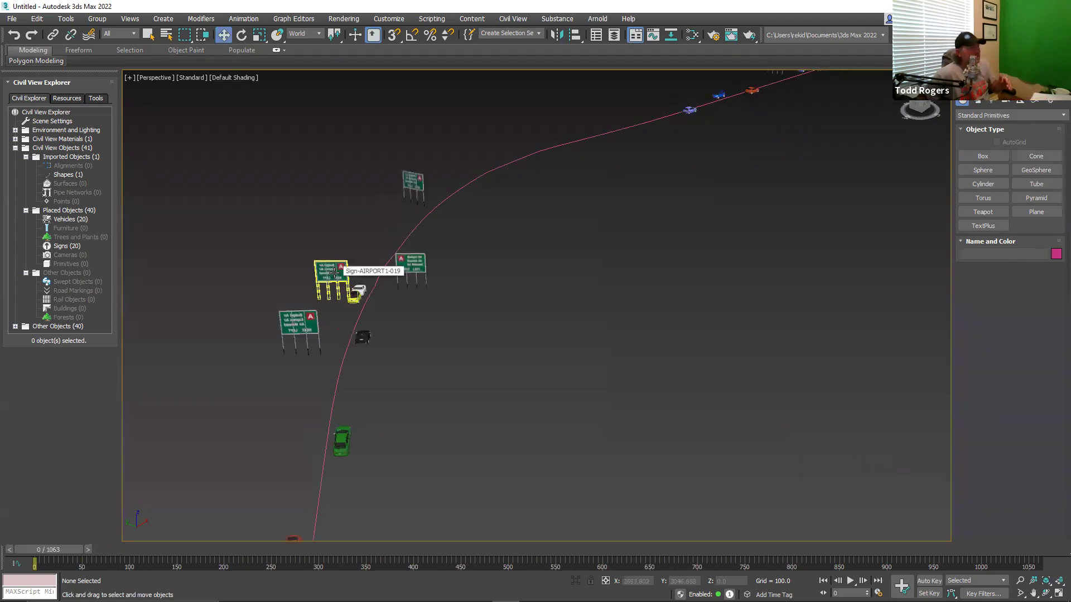
scroll(333, 272, up, 2)
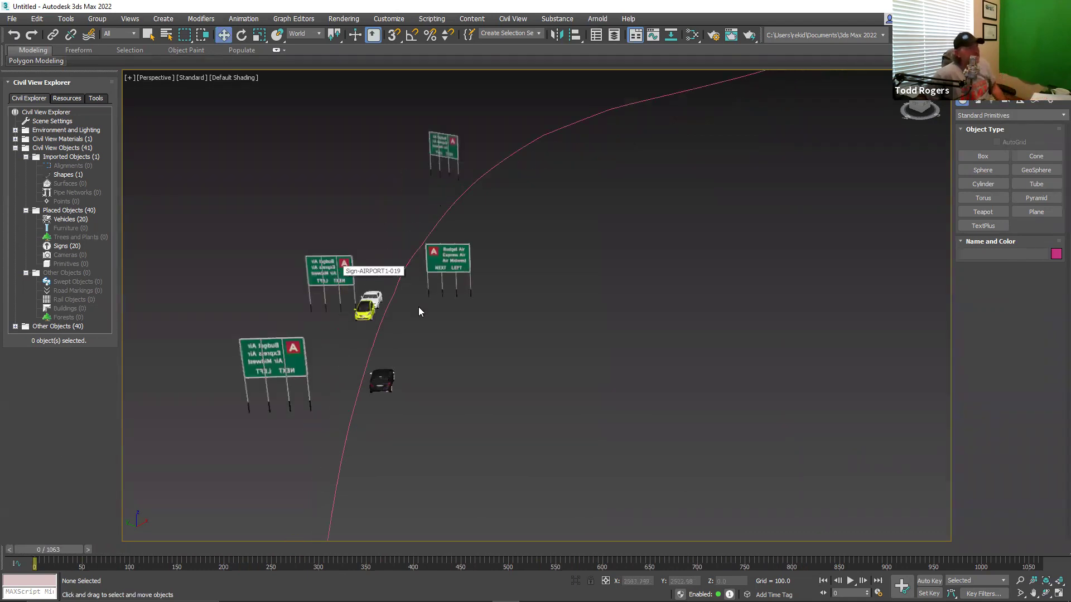
click(380, 292)
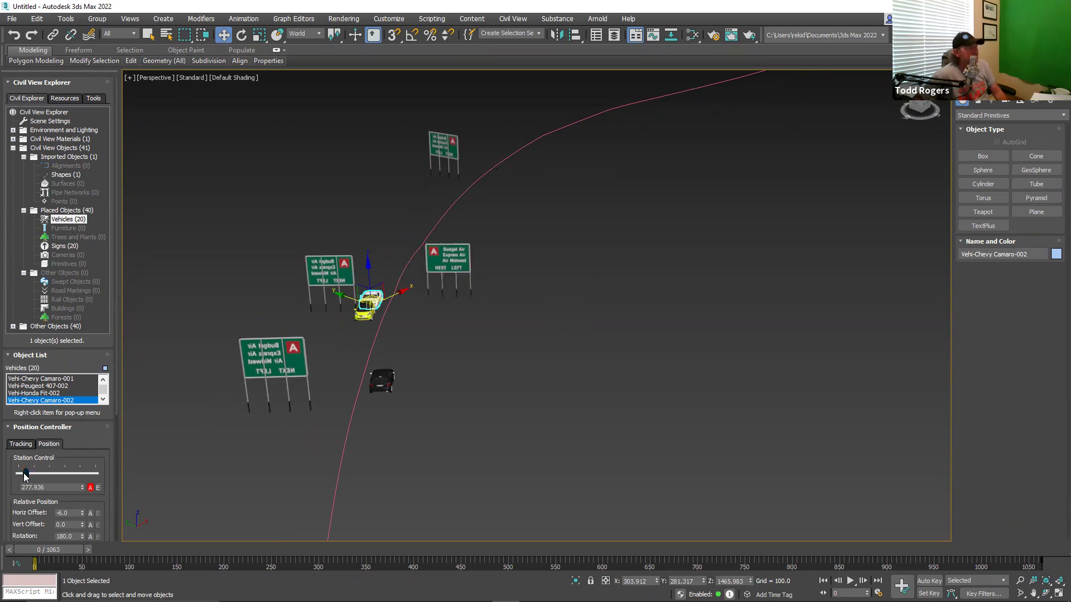
Move the Chevy Camaro to station 444.0 and paint its body blue
drag(25, 477, 30, 476)
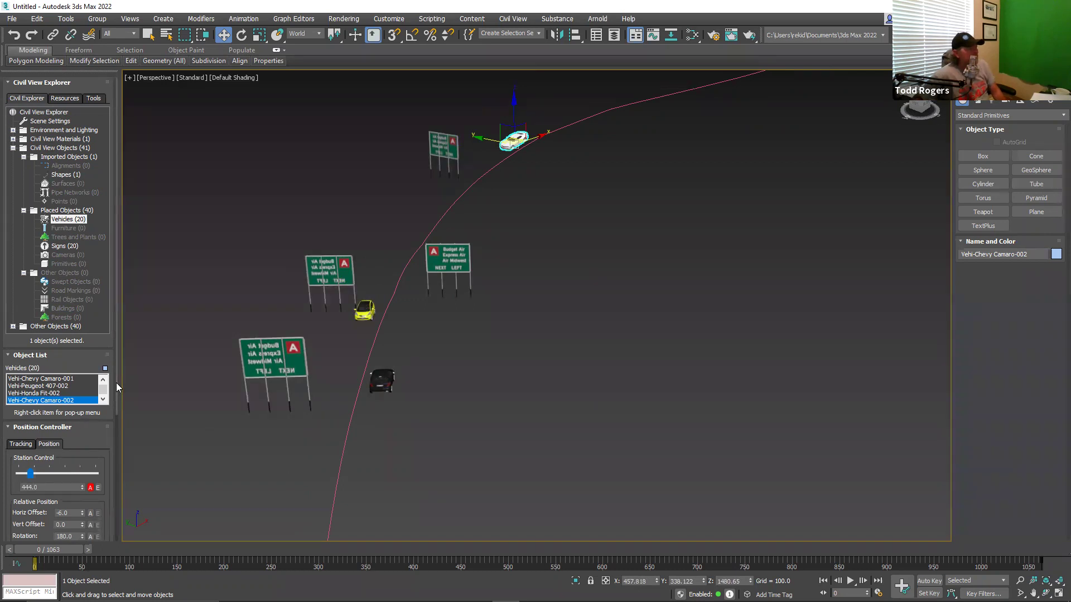
drag(116, 382, 112, 510)
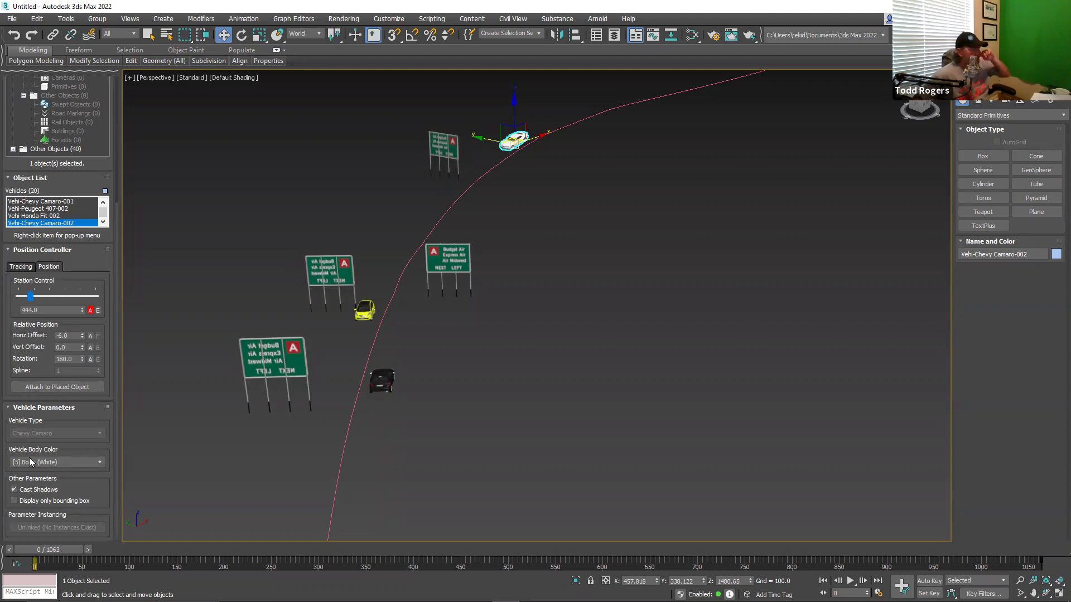
click(60, 463)
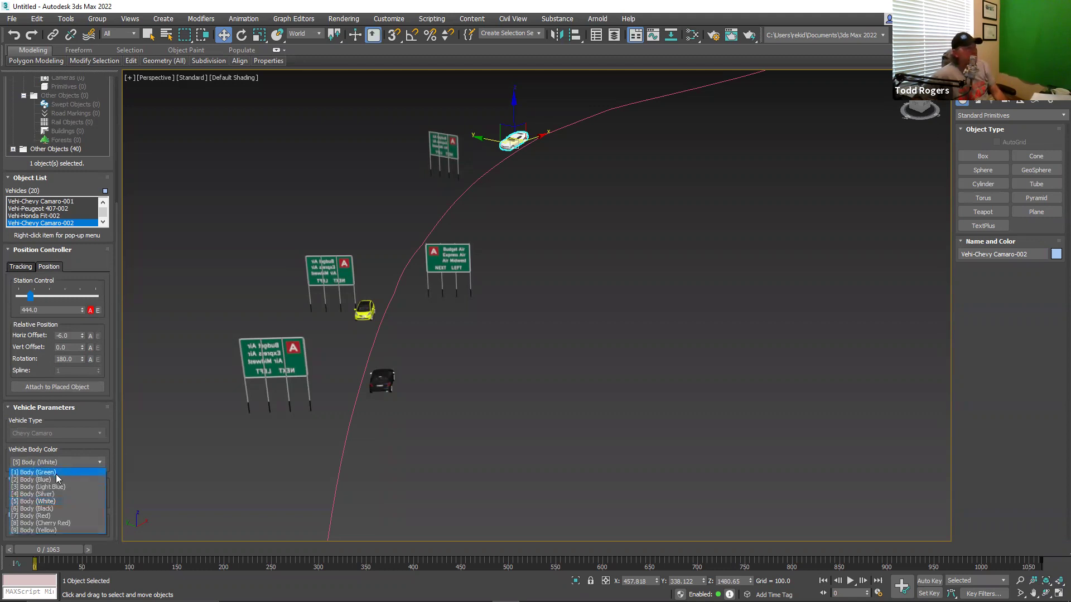
click(45, 480)
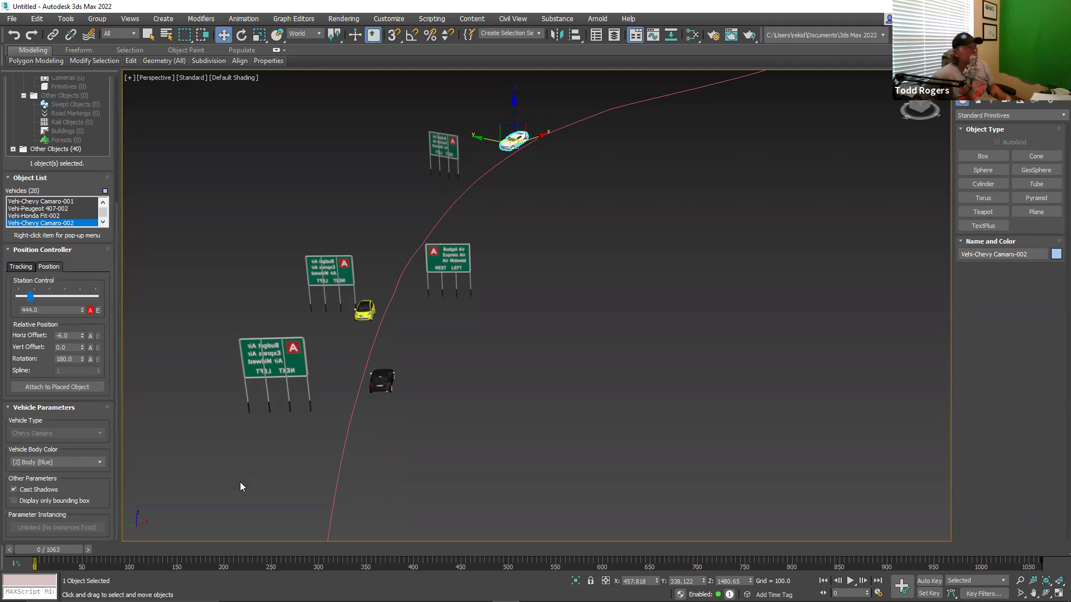
Reselect the Camaro and change its body colour to White
click(435, 418)
click(512, 140)
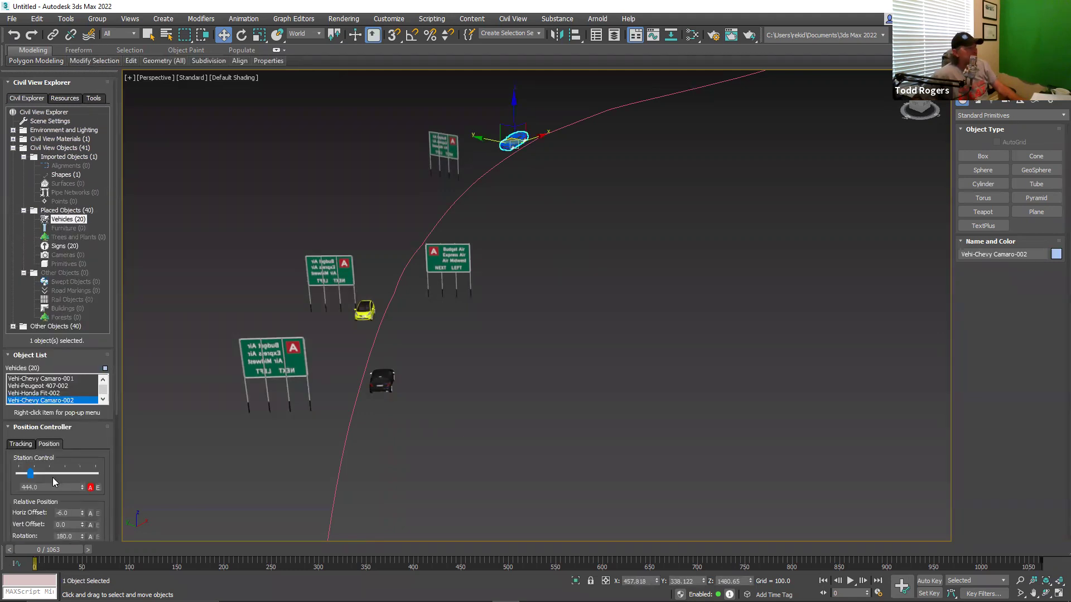
drag(117, 367, 118, 471)
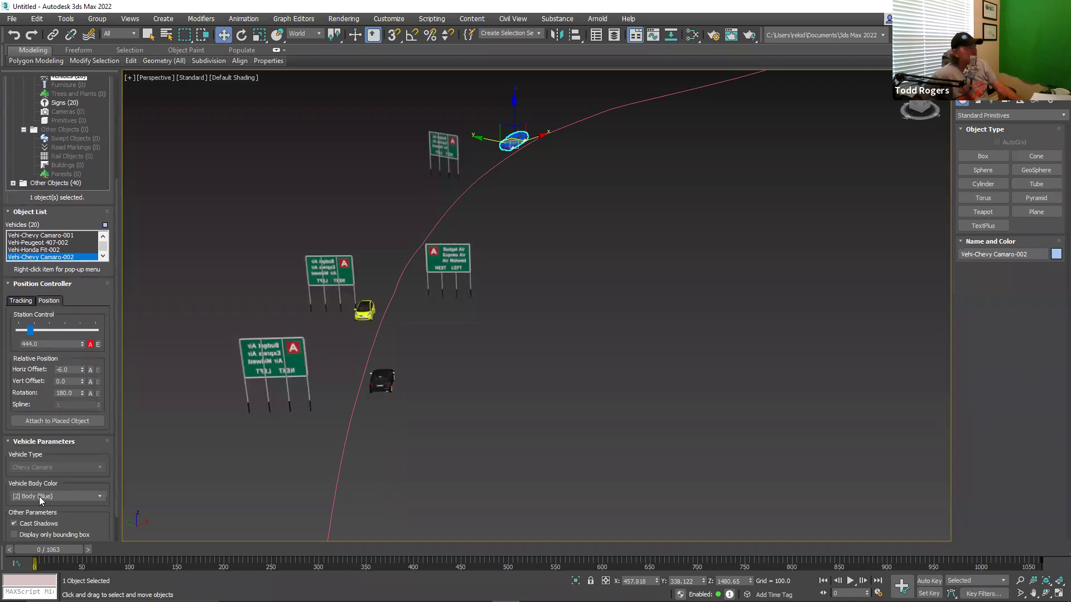
click(39, 497)
click(38, 536)
click(218, 478)
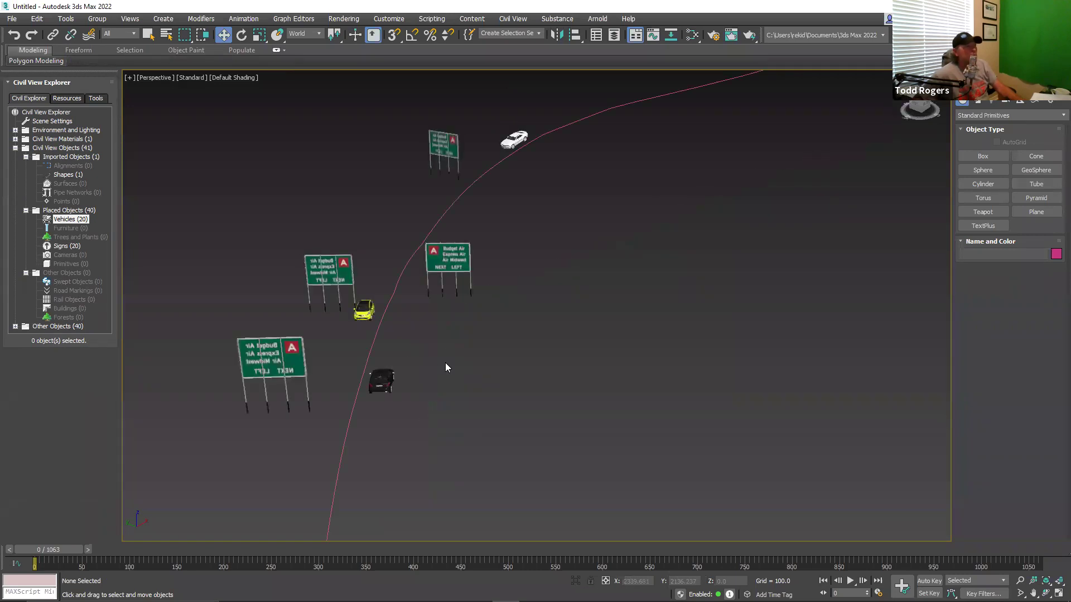
middle_drag(609, 248, 568, 282)
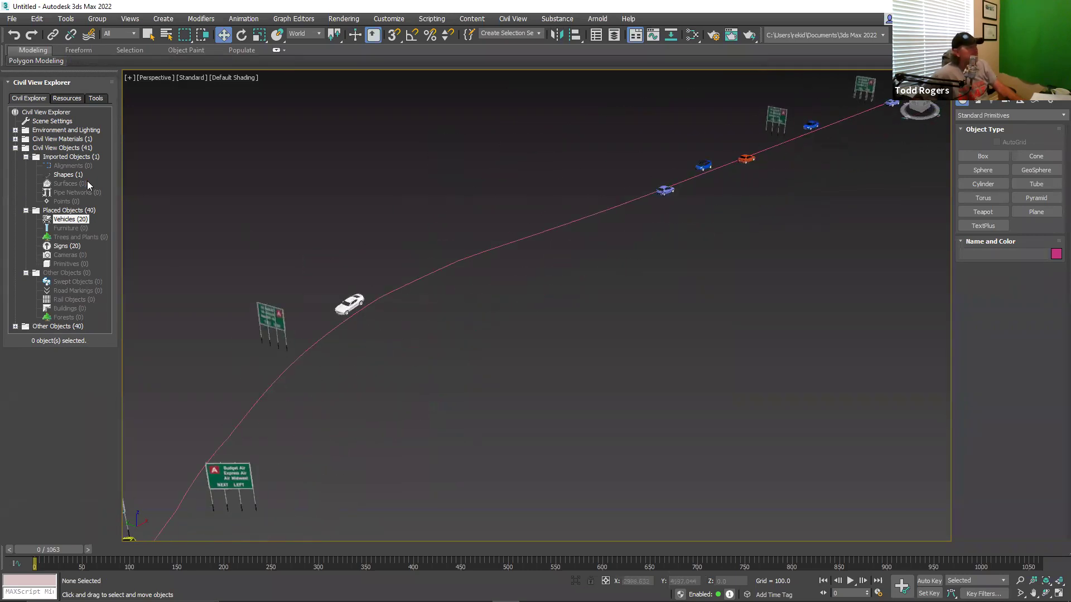
Pick the Front Loader model from the Civil View vehicle library
click(64, 101)
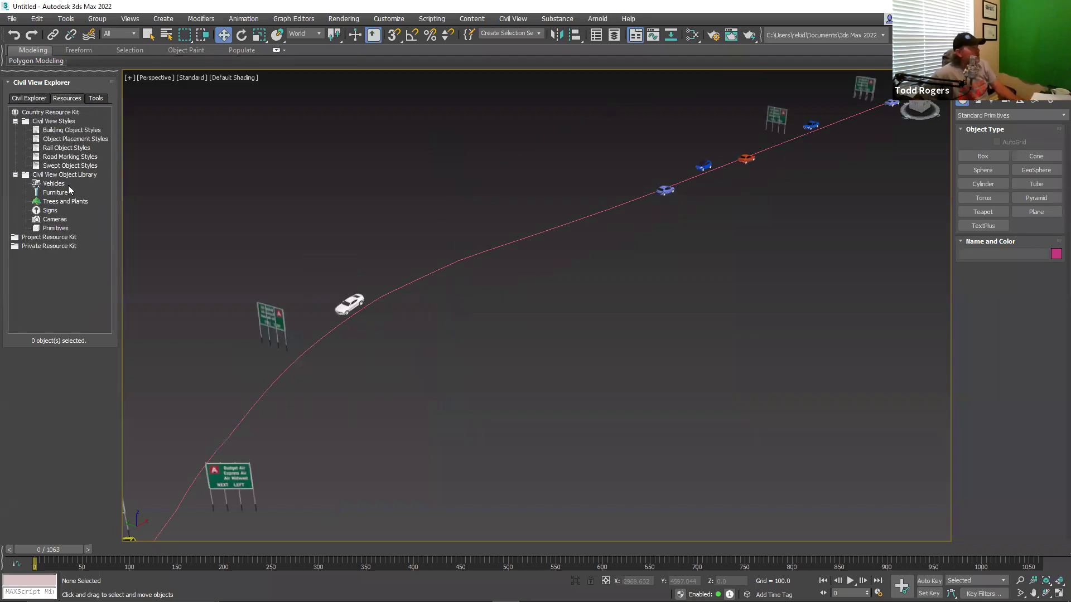
click(49, 184)
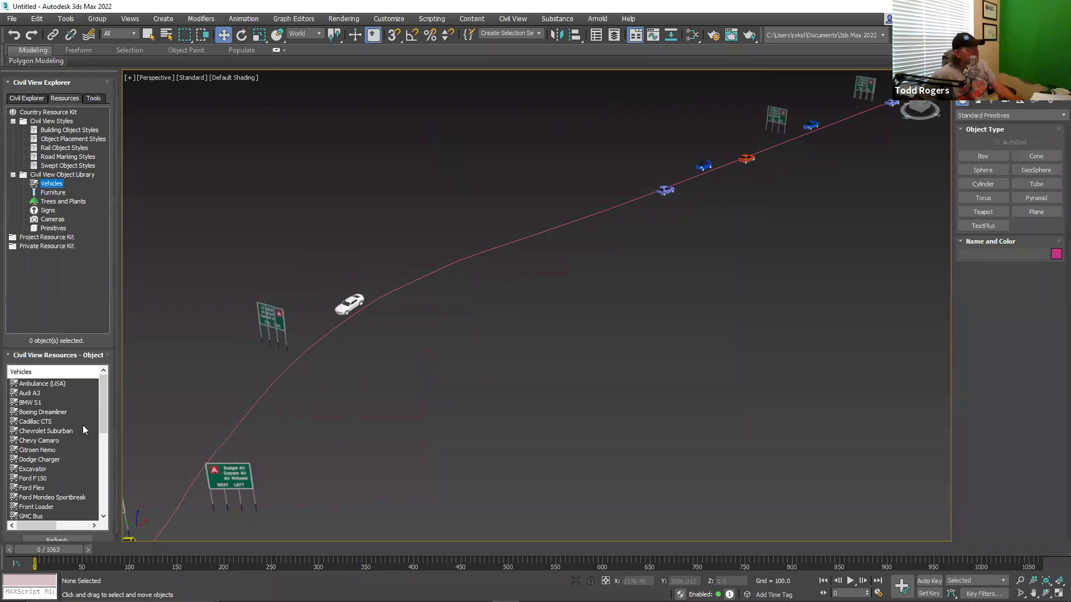
scroll(82, 425, down, 8)
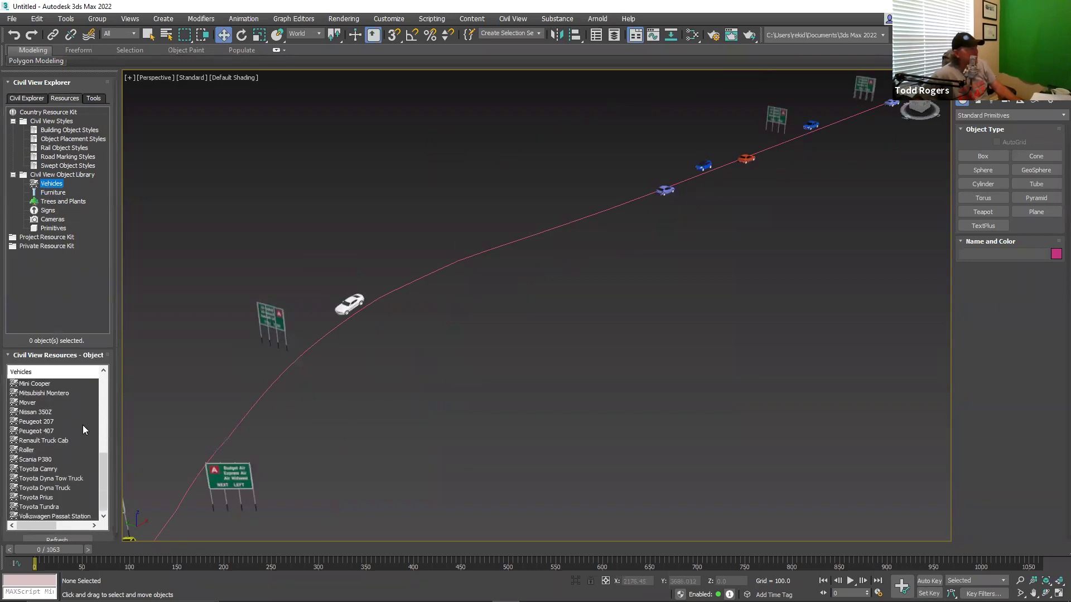
scroll(64, 456, up, 3)
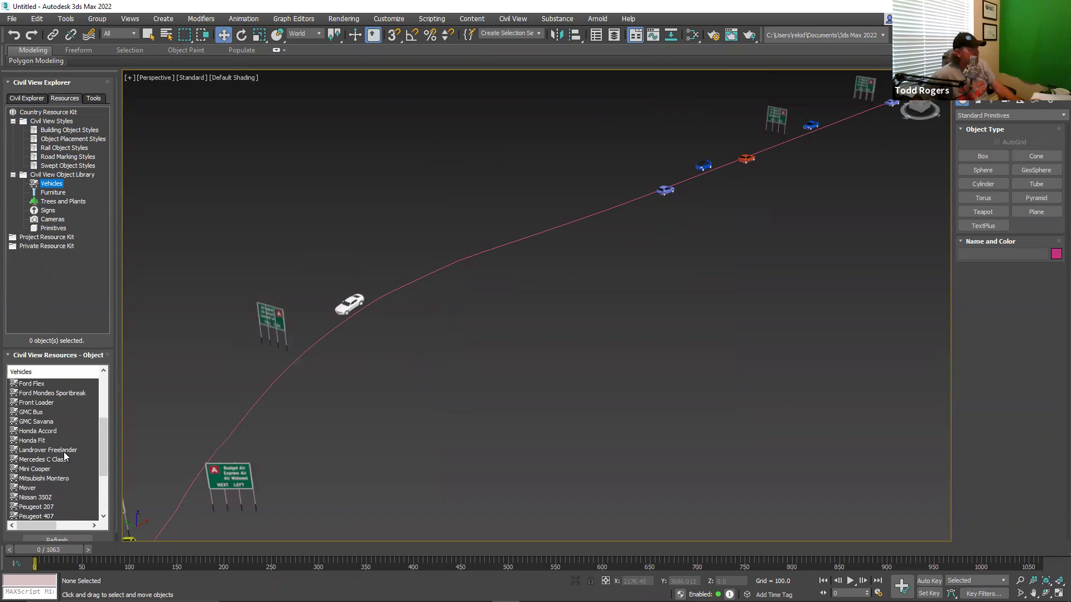
scroll(42, 414, up, 2)
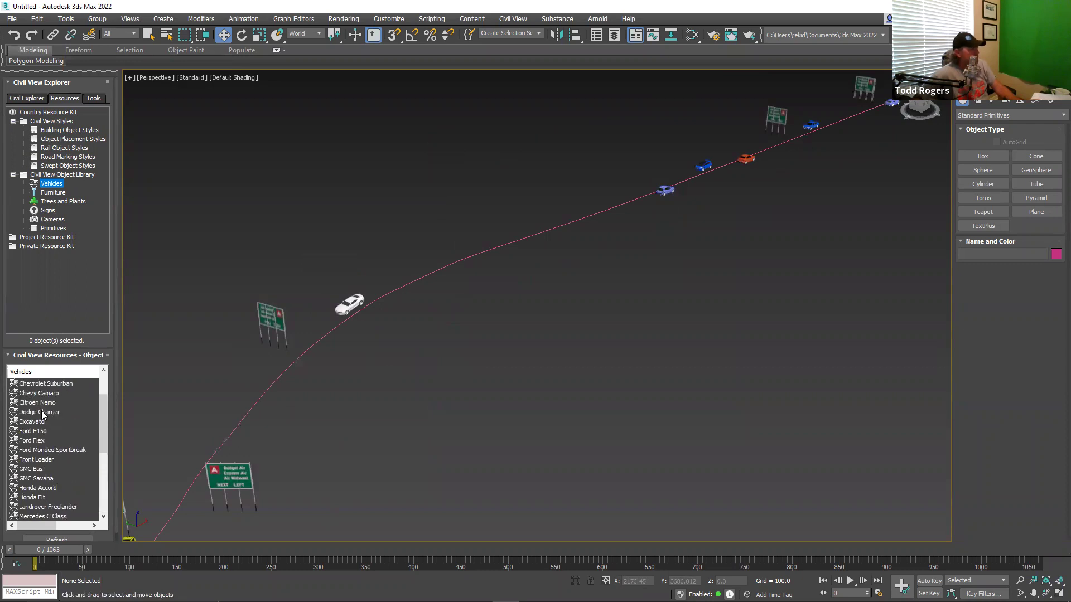
scroll(42, 414, down, 1)
click(42, 432)
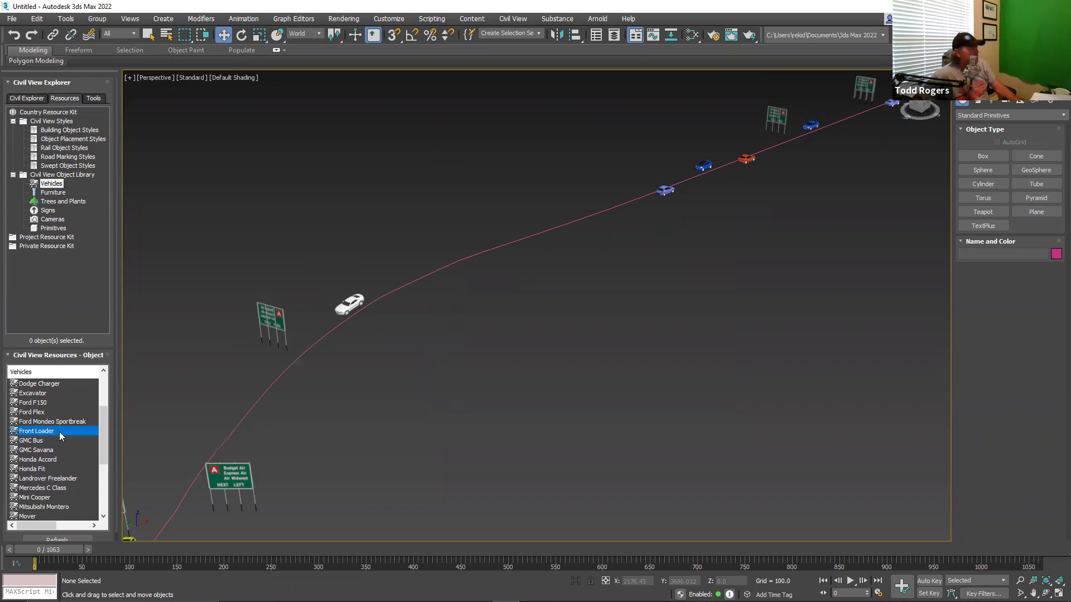
scroll(60, 436, down, 2)
scroll(60, 438, up, 2)
Place the Front Loader on the road line, animated at constant speed
right_click(51, 429)
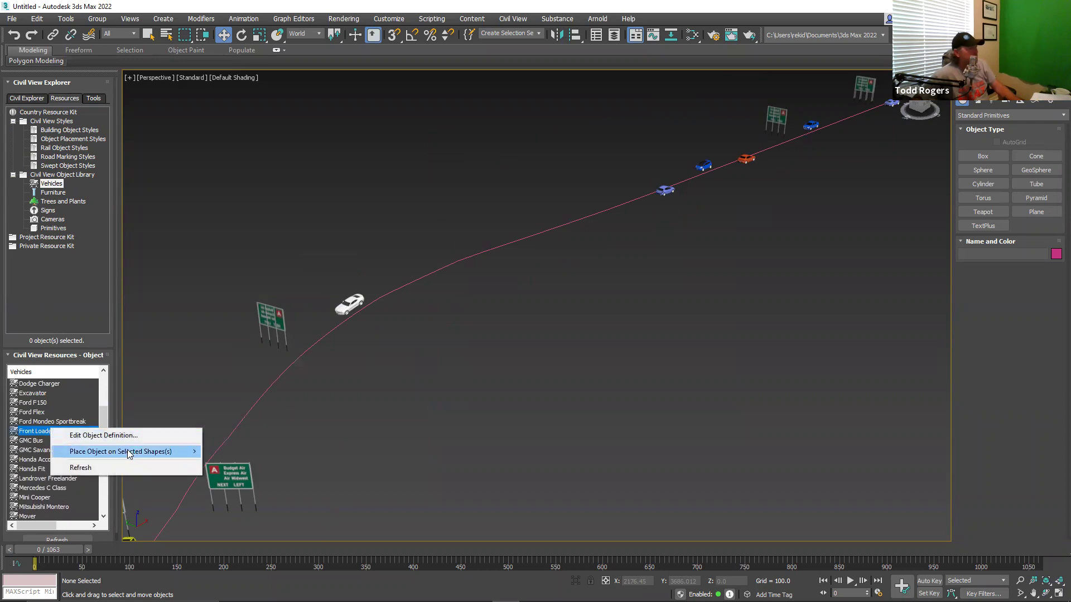
mouse_move(128, 454)
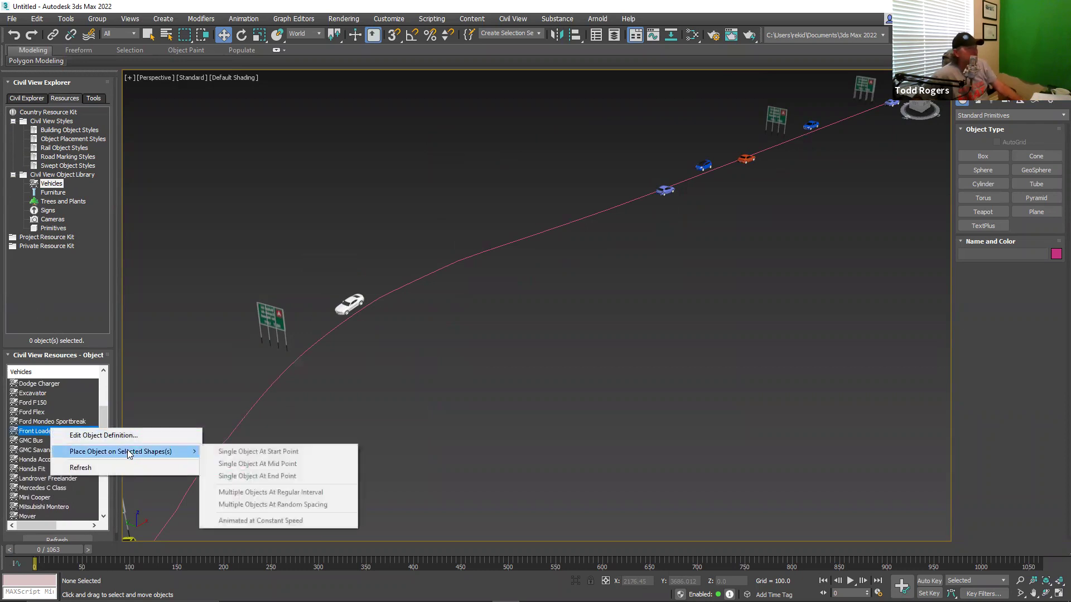
click(280, 377)
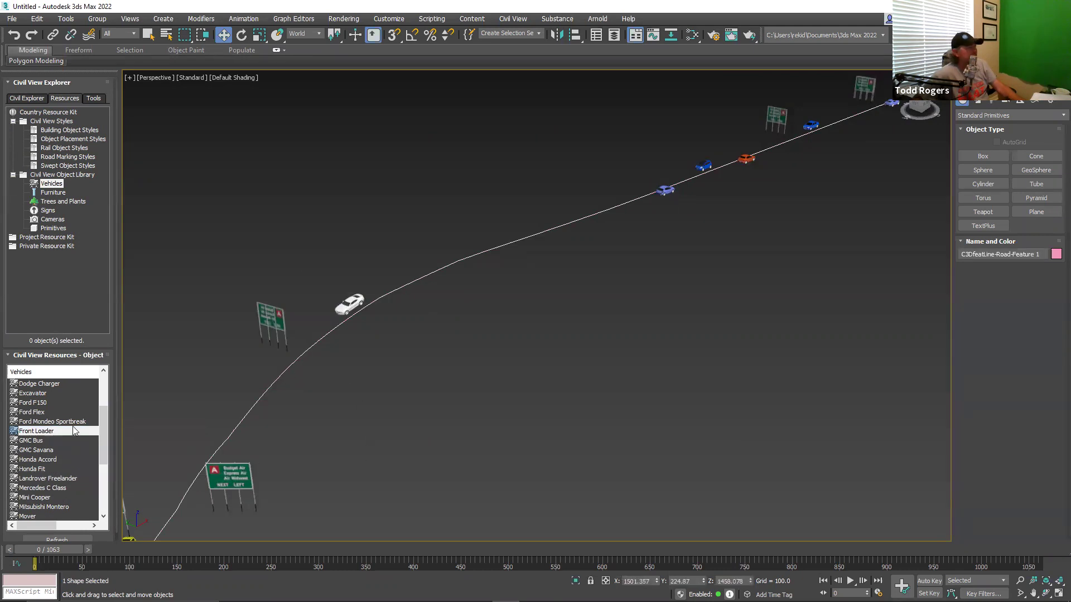
right_click(39, 432)
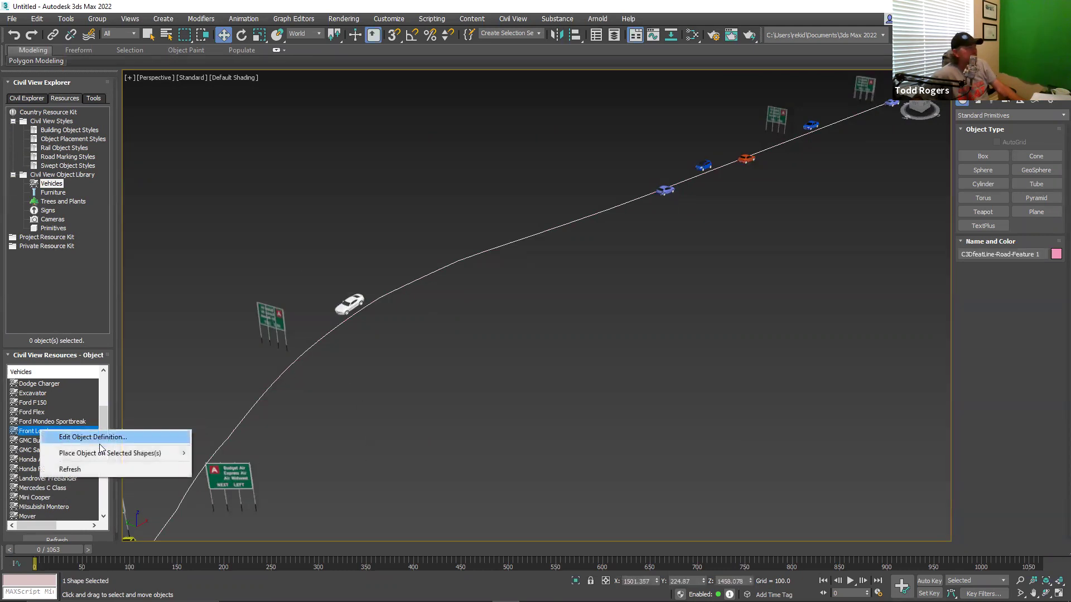
mouse_move(128, 453)
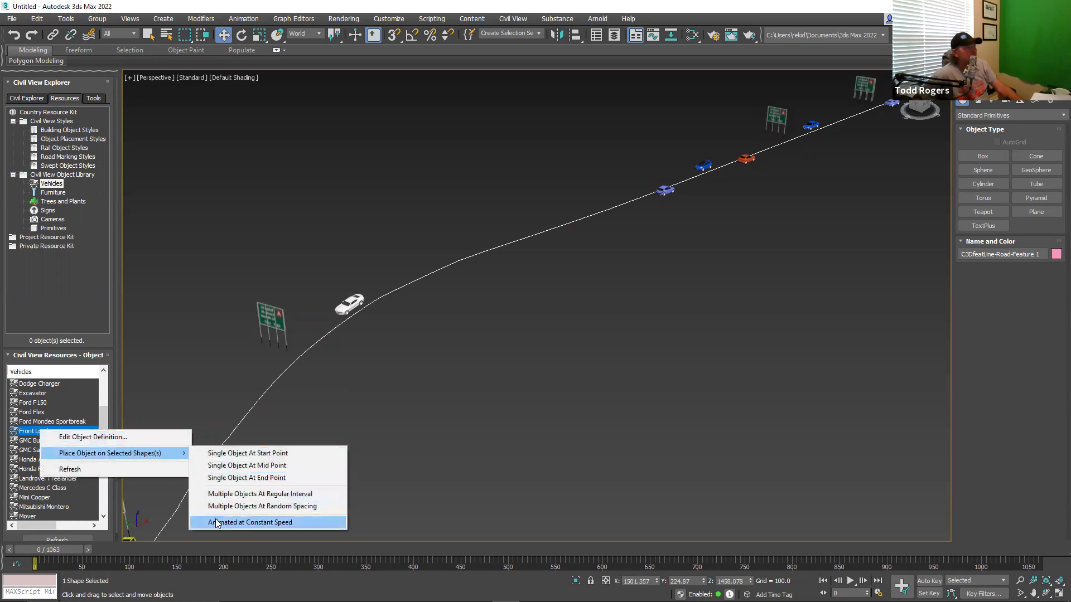
click(278, 523)
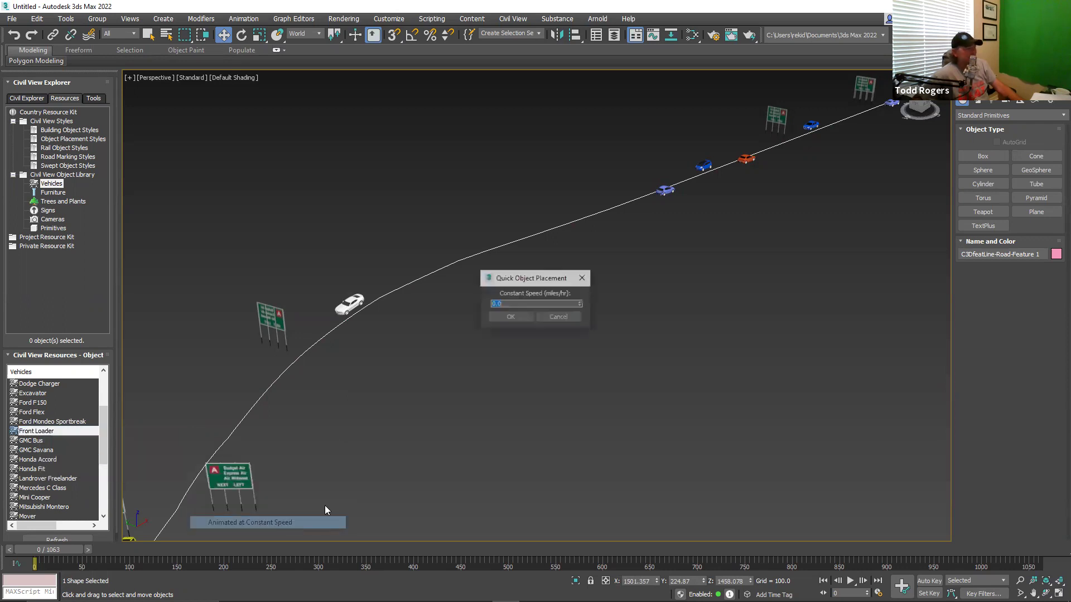
Set the loader's constant speed to 4 mph and select the placed front loader
text(45)
click(508, 317)
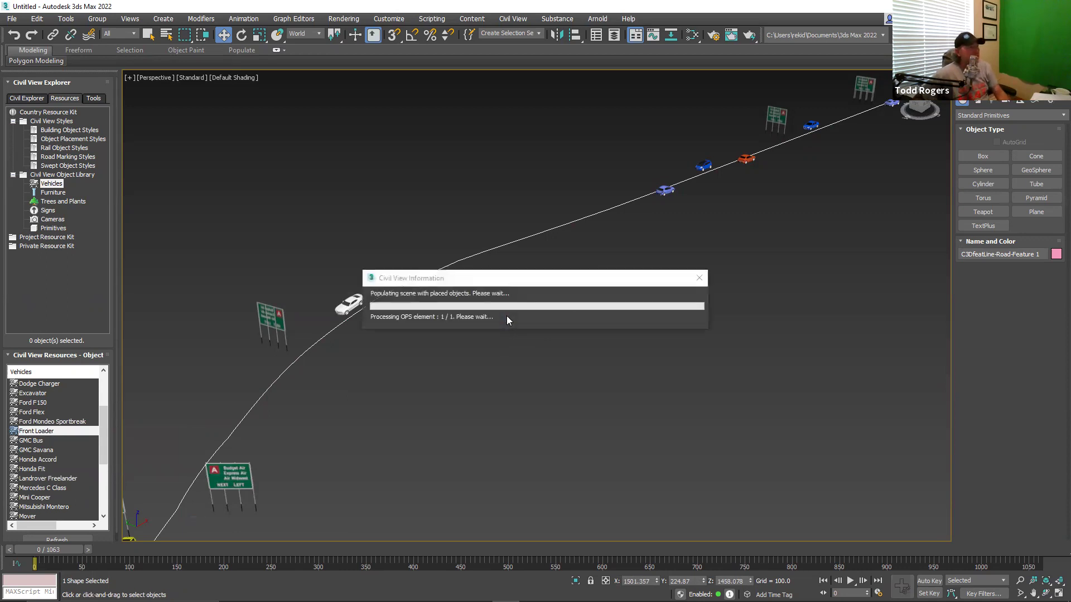
scroll(469, 343, down, 5)
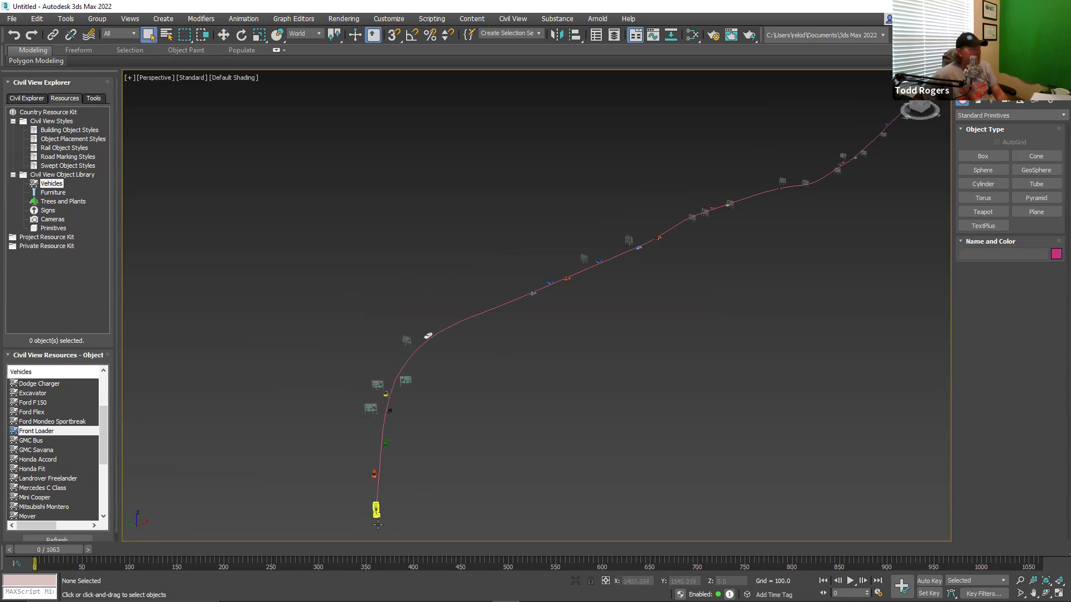
scroll(374, 505, up, 6)
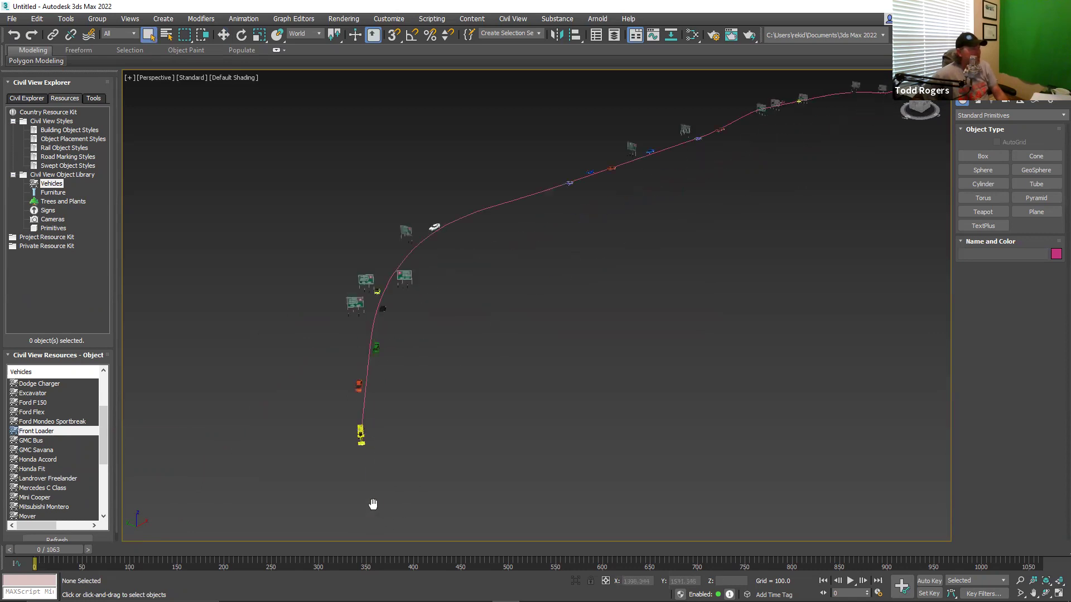
scroll(319, 279, down, 2)
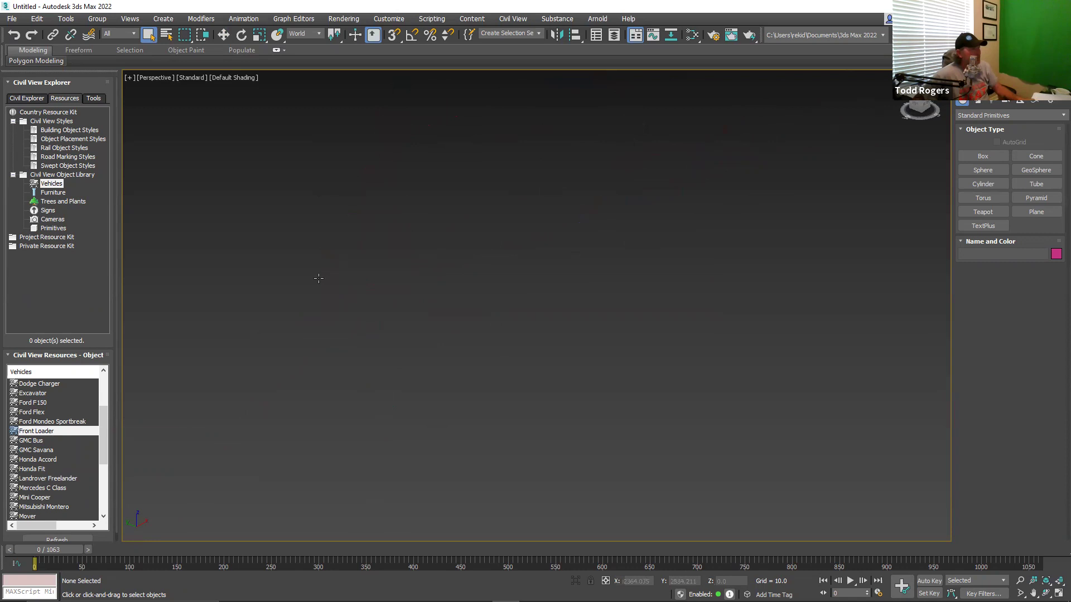
middle_drag(400, 296, 477, 294)
scroll(488, 364, up, 5)
click(420, 380)
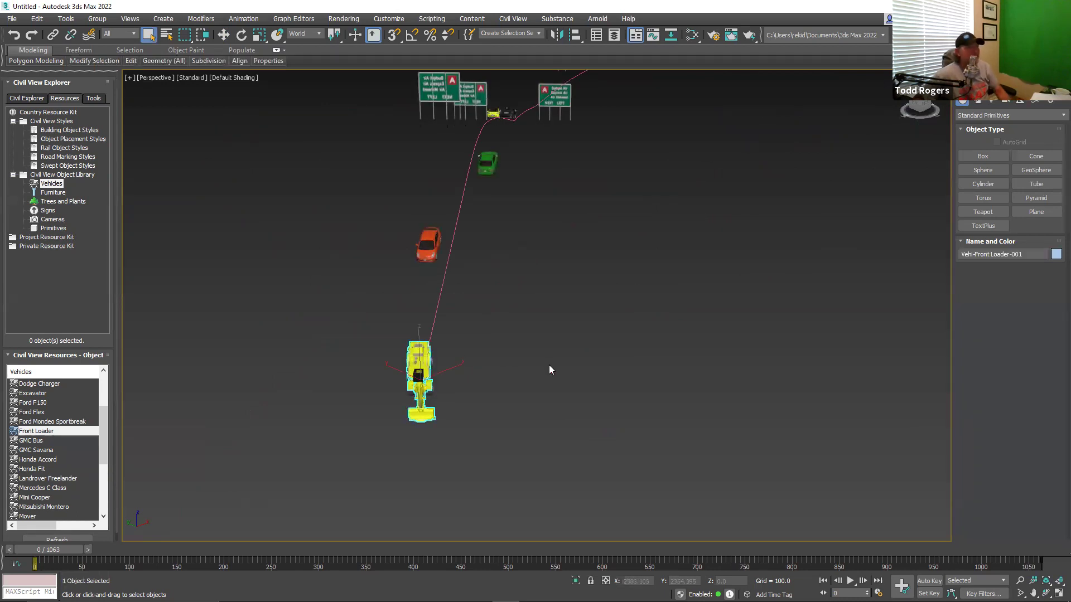
Move the loader up the road to station 42.0 with a 6 unit horizontal offset
click(26, 98)
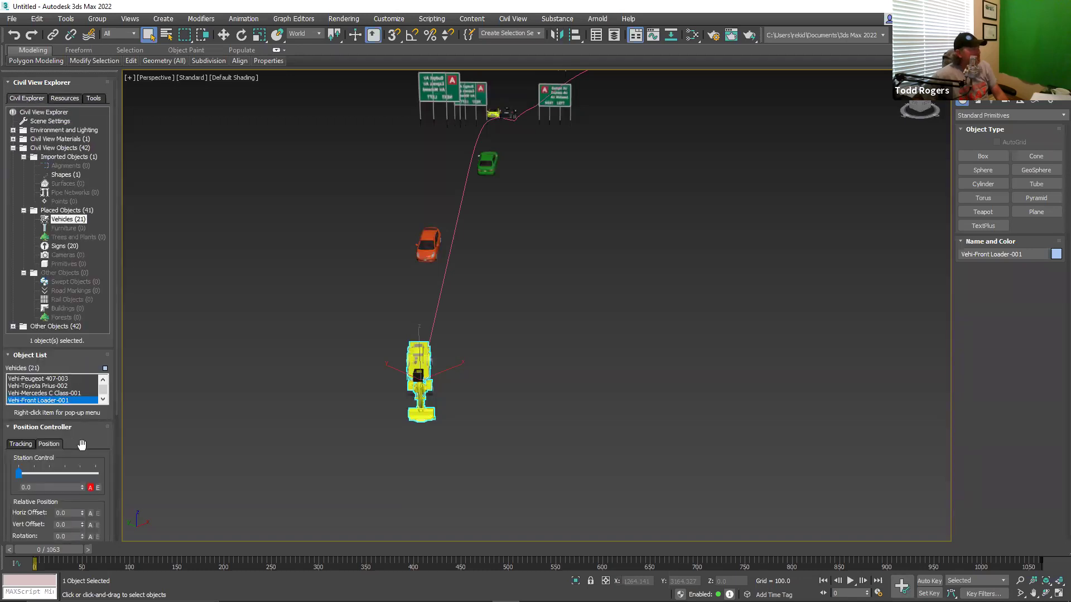
scroll(83, 447, down, 1)
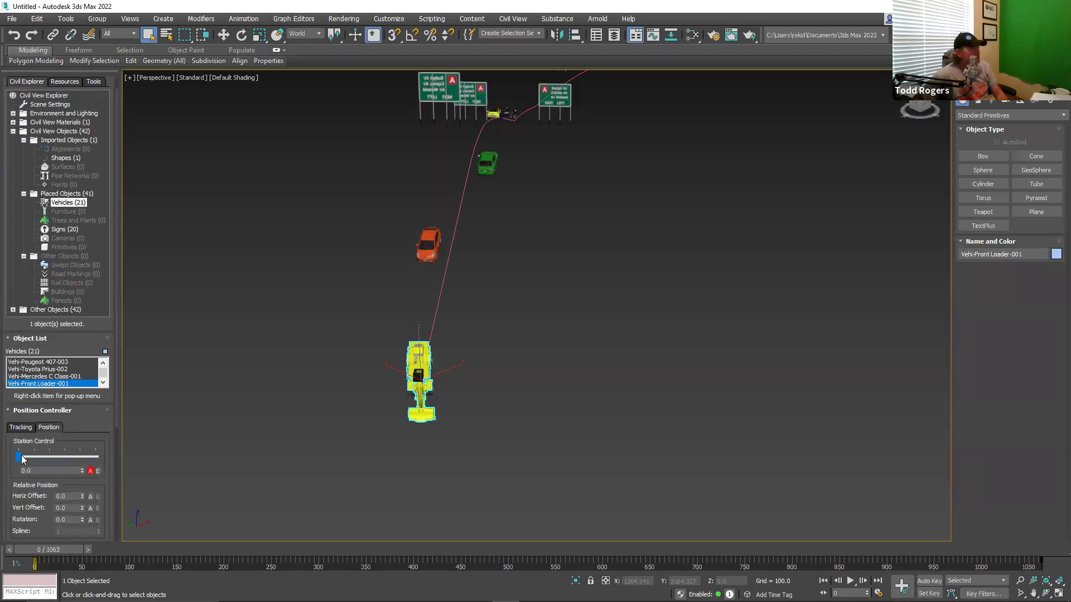
drag(19, 458, 22, 458)
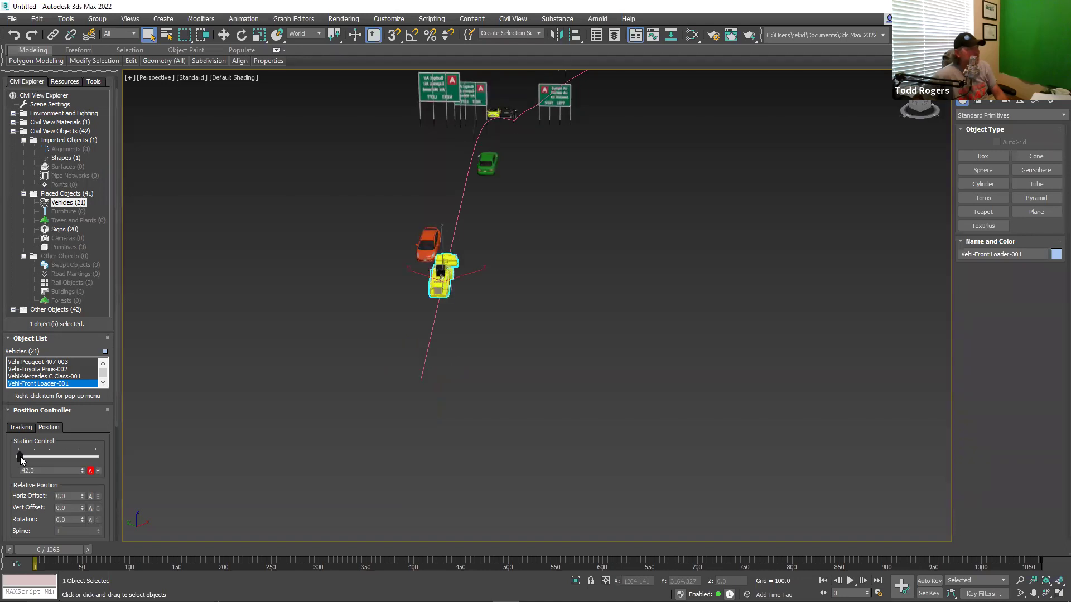
double_click(70, 497)
text(6)
key(Return)
click(294, 493)
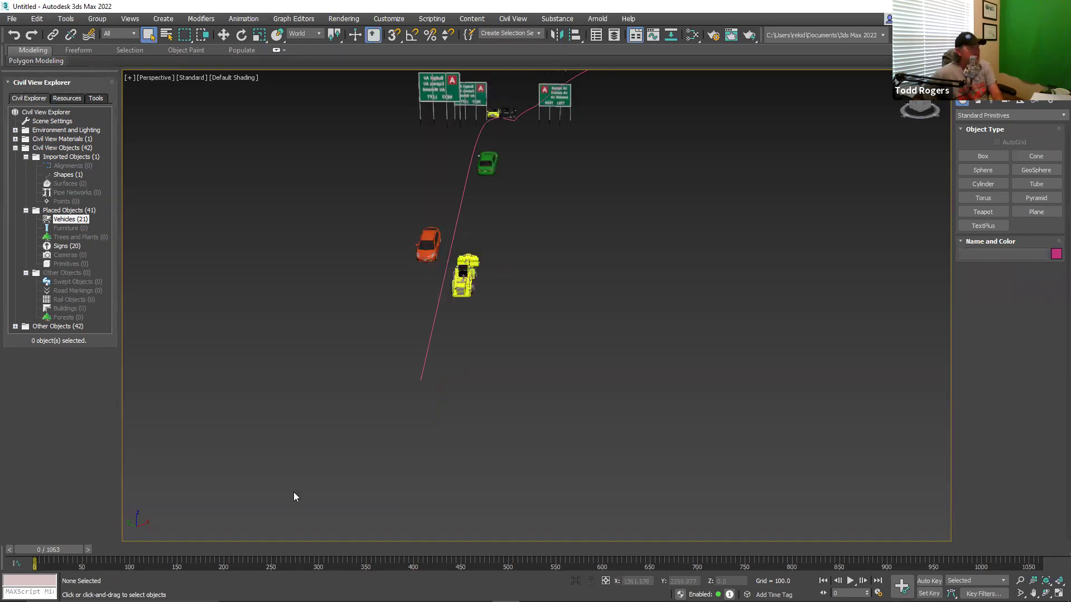
scroll(501, 273, down, 5)
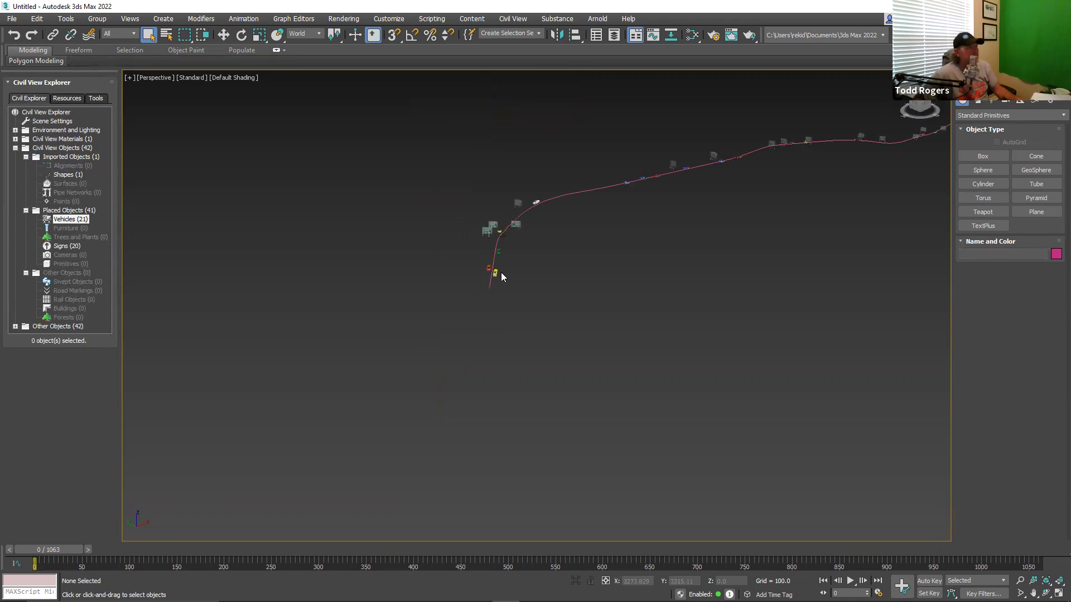
scroll(501, 273, up, 3)
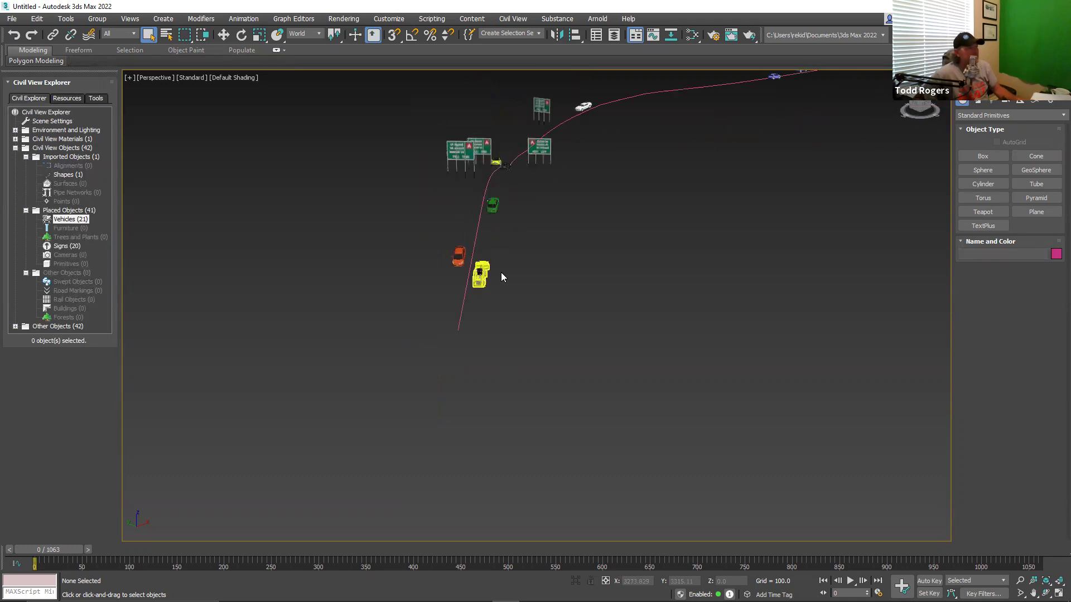
drag(58, 548, 115, 525)
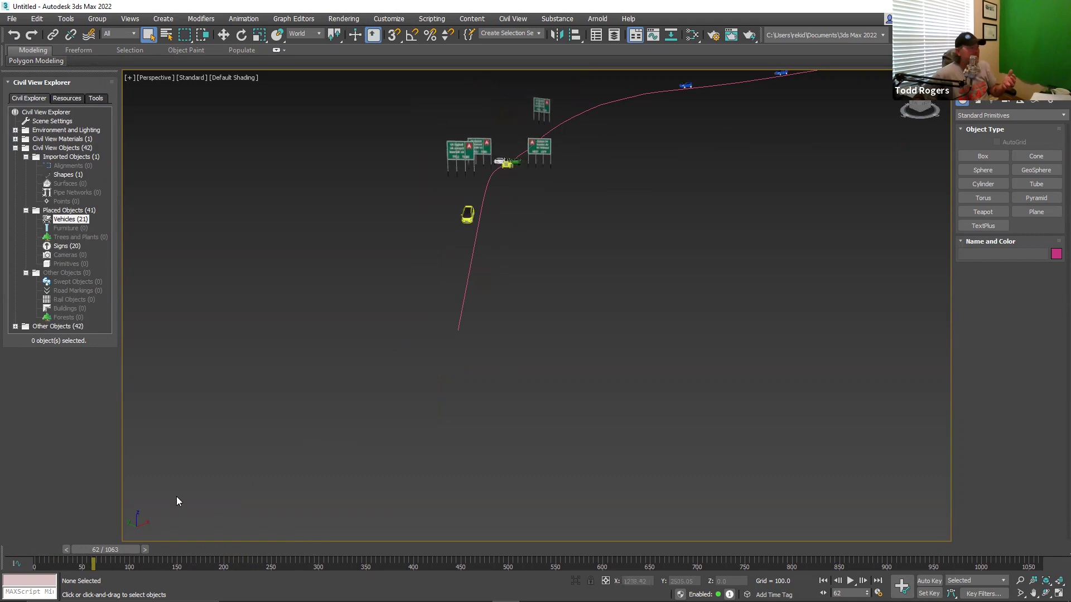
drag(111, 553, 40, 540)
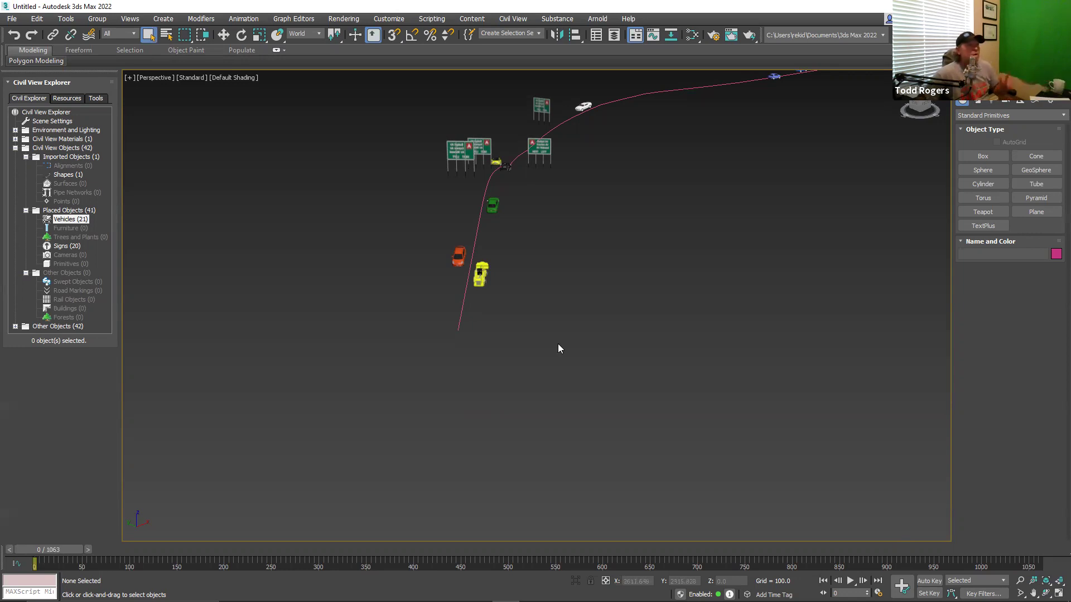
middle_drag(645, 251, 612, 268)
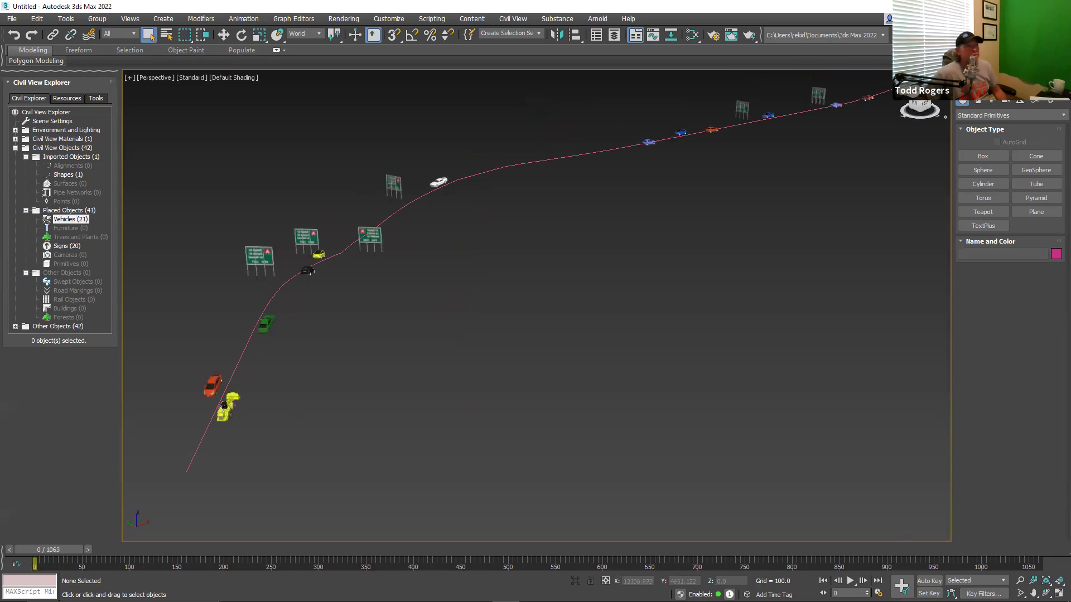
Switch to the top view and centre the road curve
click(919, 106)
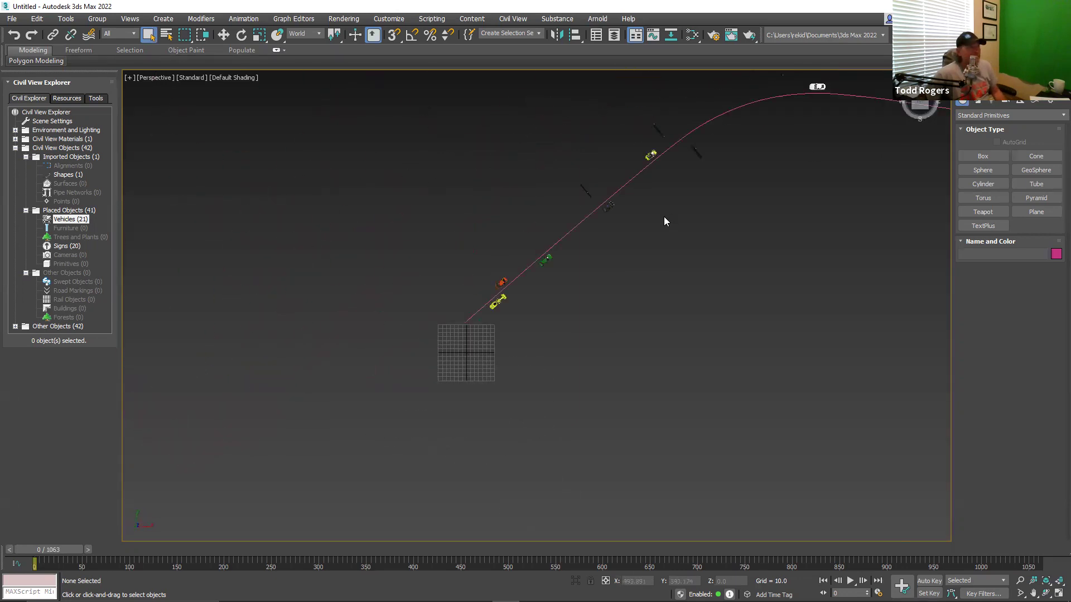
middle_drag(789, 234, 457, 266)
scroll(457, 266, down, 8)
scroll(576, 312, up, 3)
middle_drag(576, 313, 536, 344)
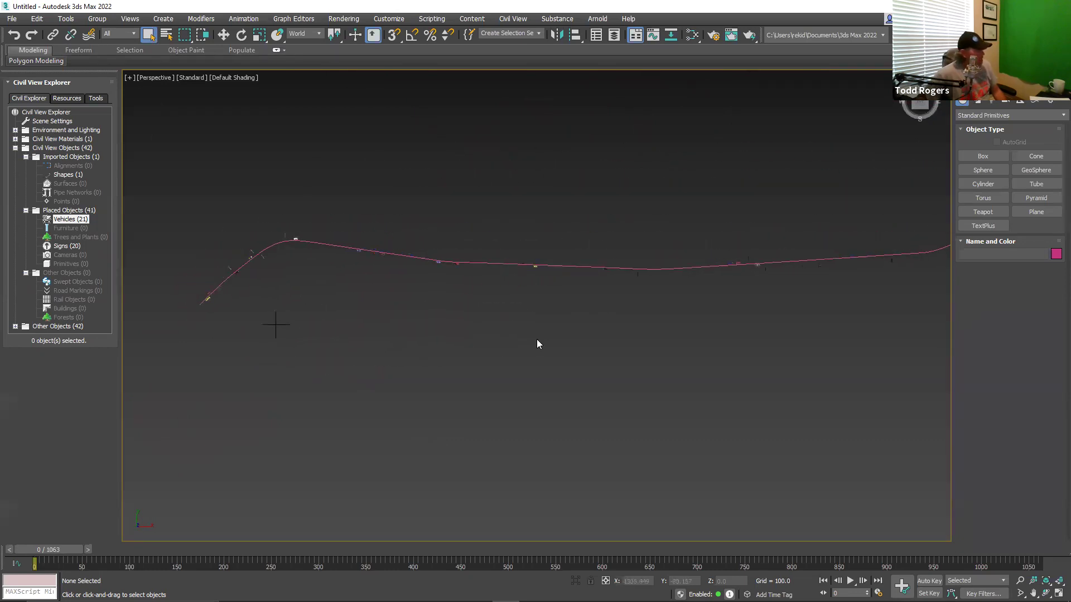
scroll(549, 337, down, 5)
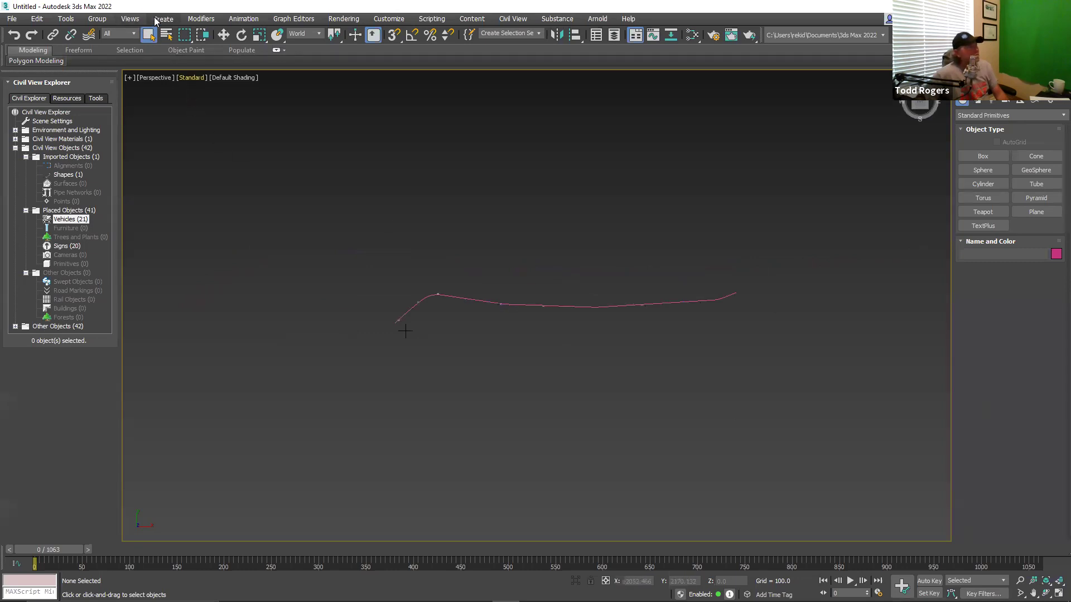
Draw a rectangle spline, Rectangle001, around the whole road curve
click(201, 18)
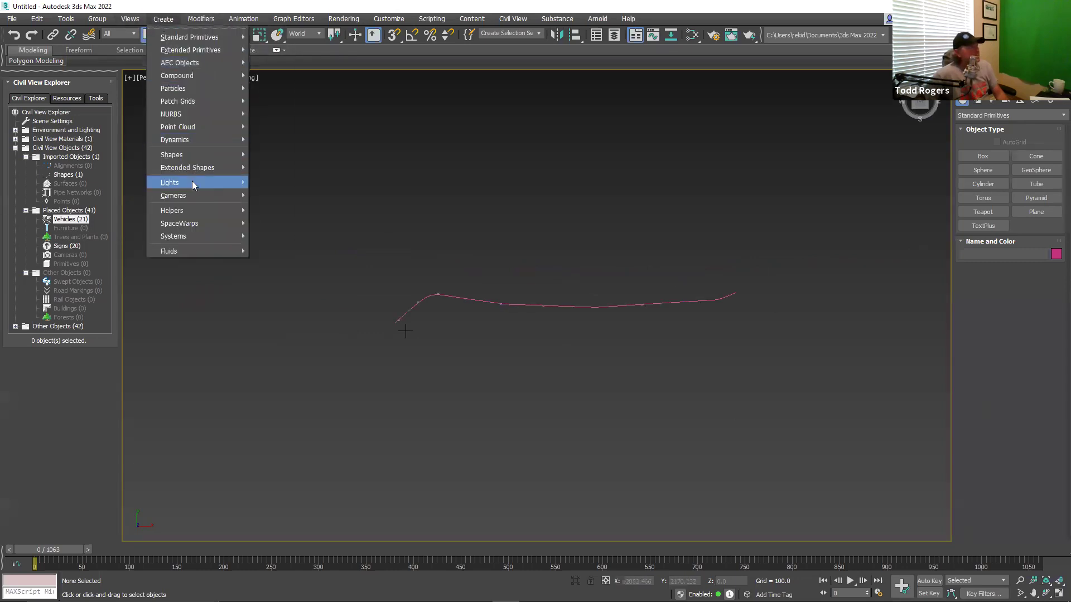
mouse_move(186, 155)
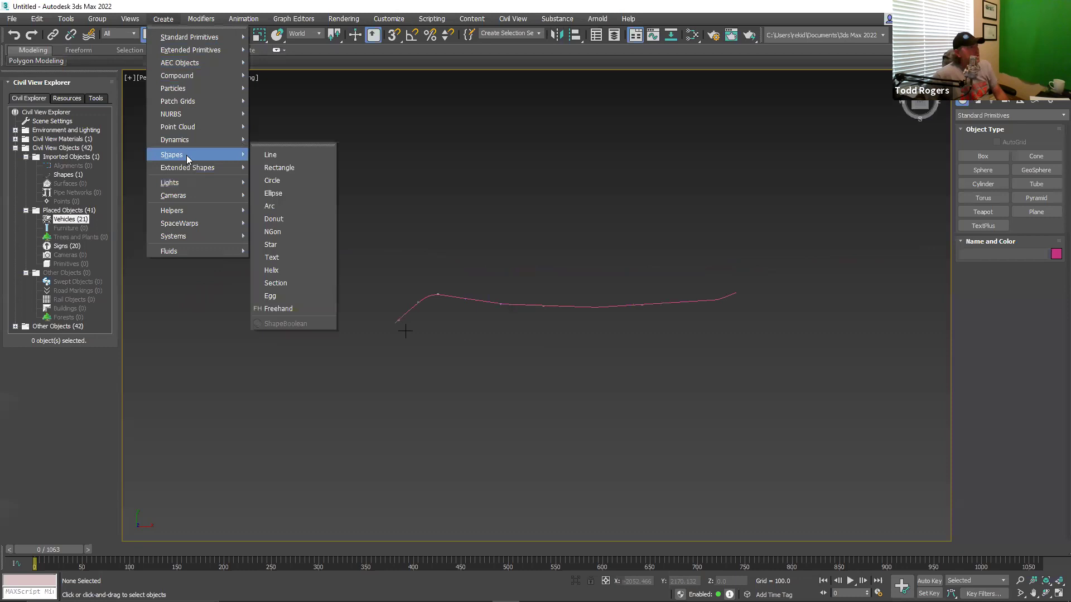
click(290, 168)
drag(306, 181, 882, 427)
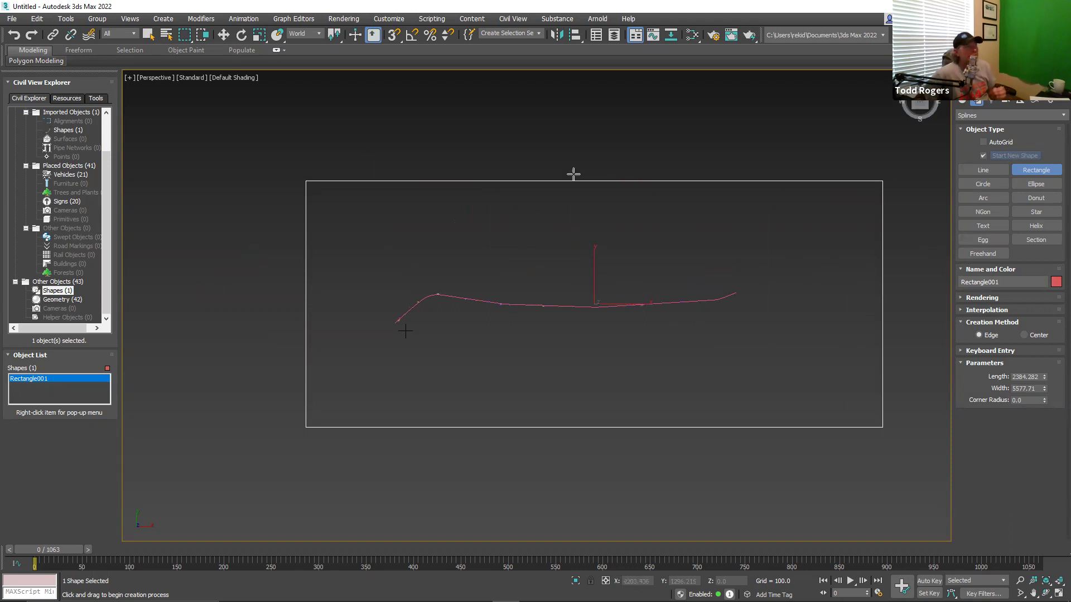
Set Rectangle001's absolute position to X 0, Y 0 in the Move Transform Type-In
right_click(223, 35)
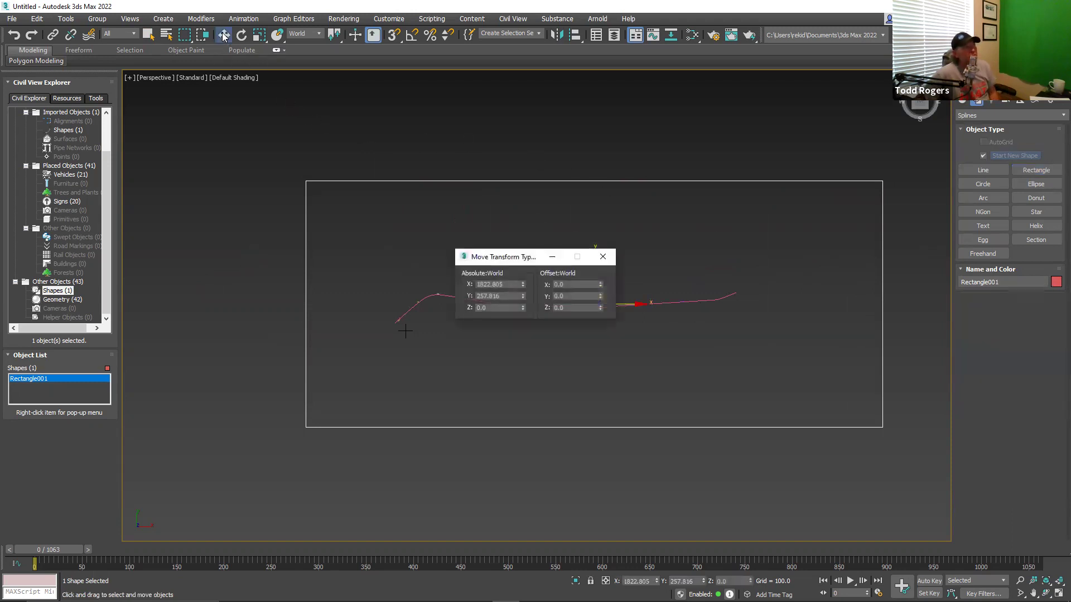
double_click(505, 284)
text(0)
click(510, 296)
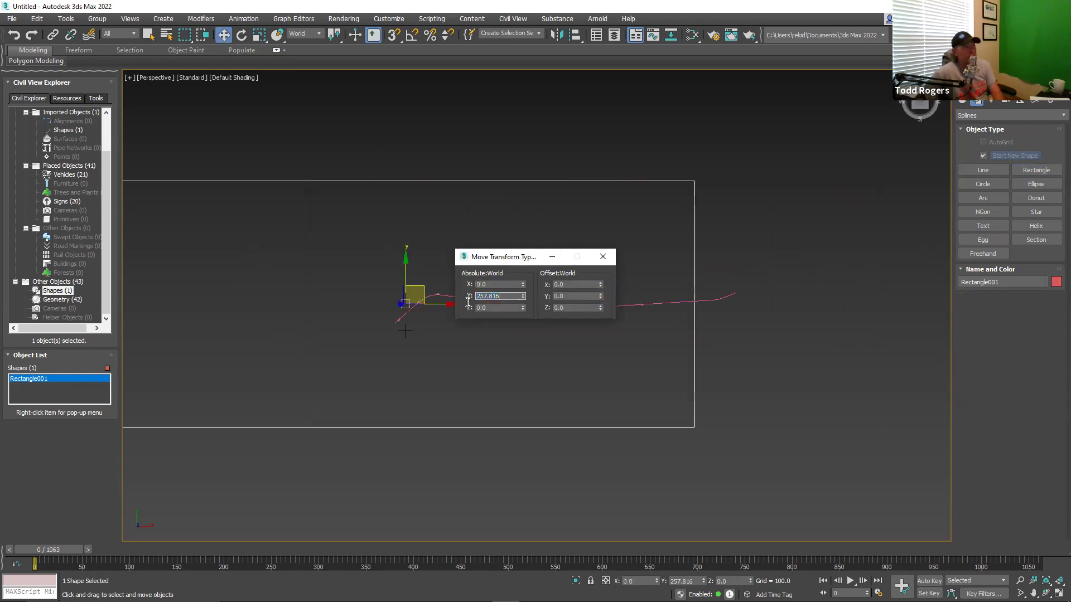
text(0.)
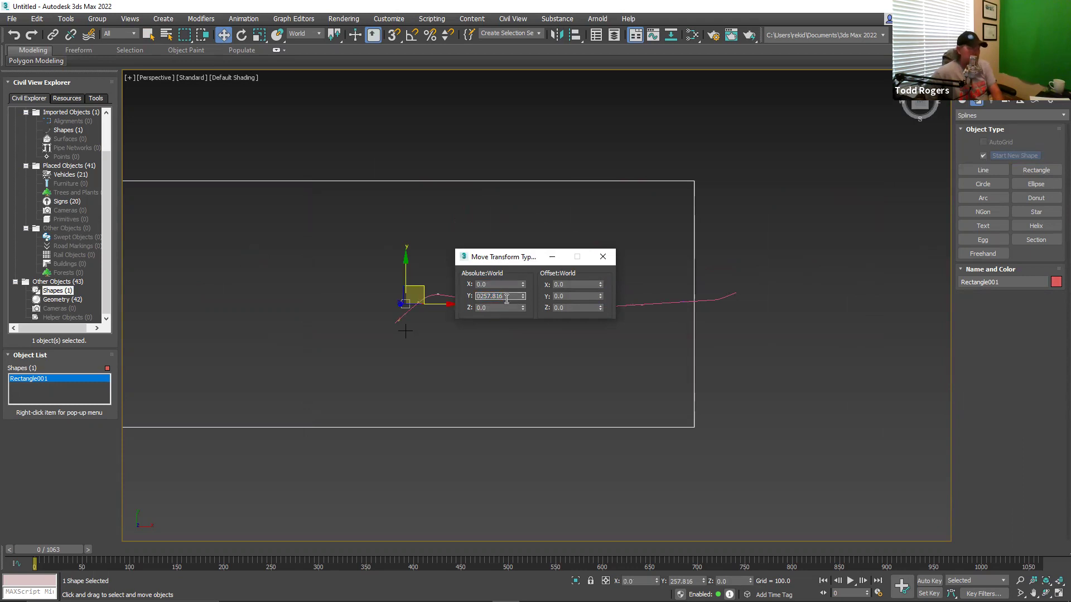
text(0)
key(Tab)
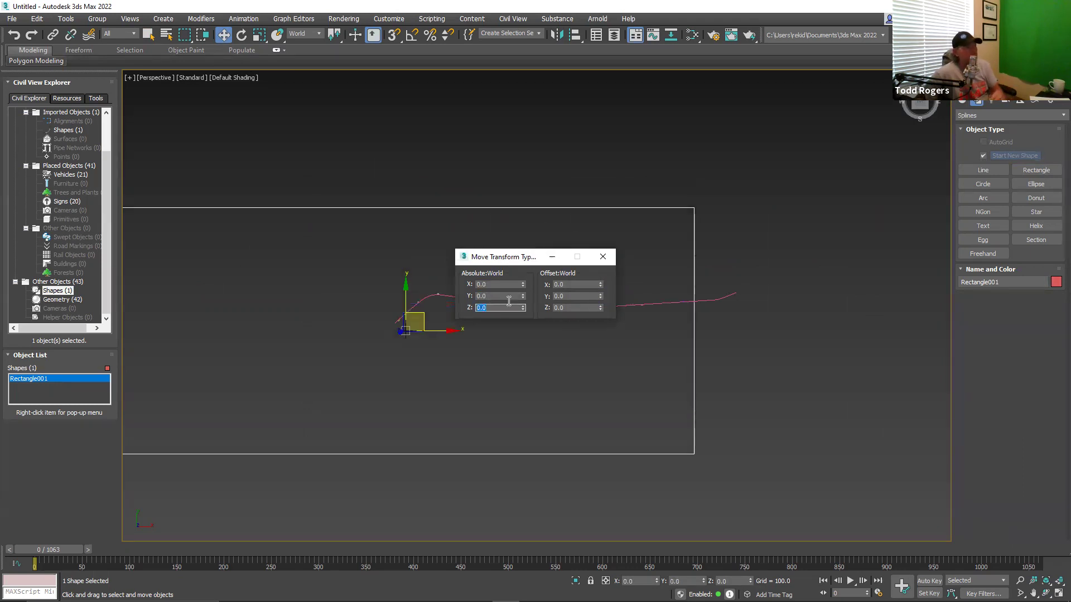
click(605, 260)
scroll(626, 270, down, 3)
middle_drag(565, 278, 586, 290)
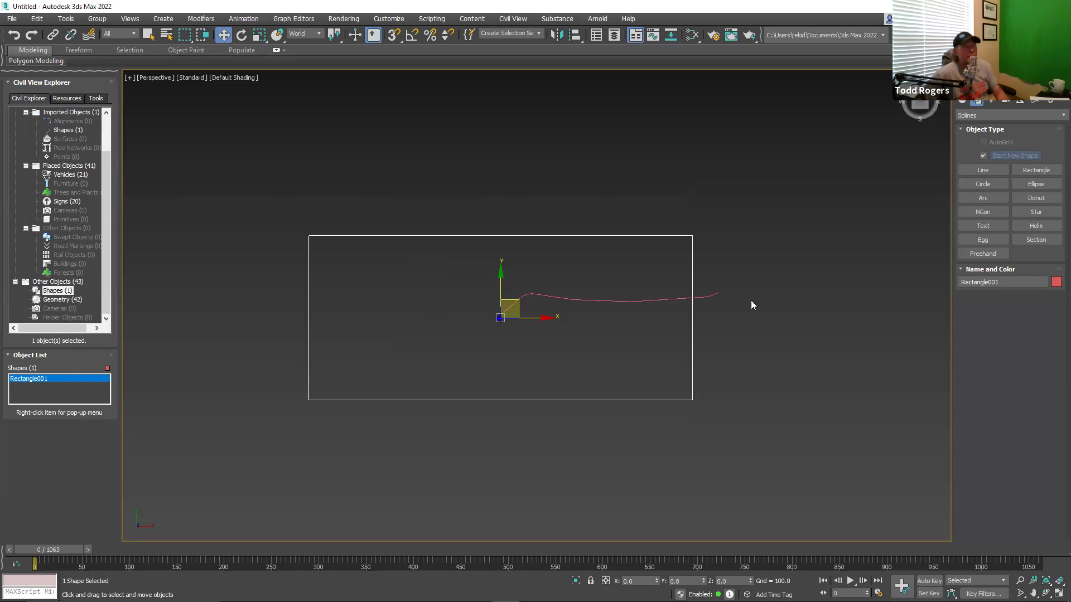
Scale Rectangle001 to about 133.9% so it widens around the road
click(258, 34)
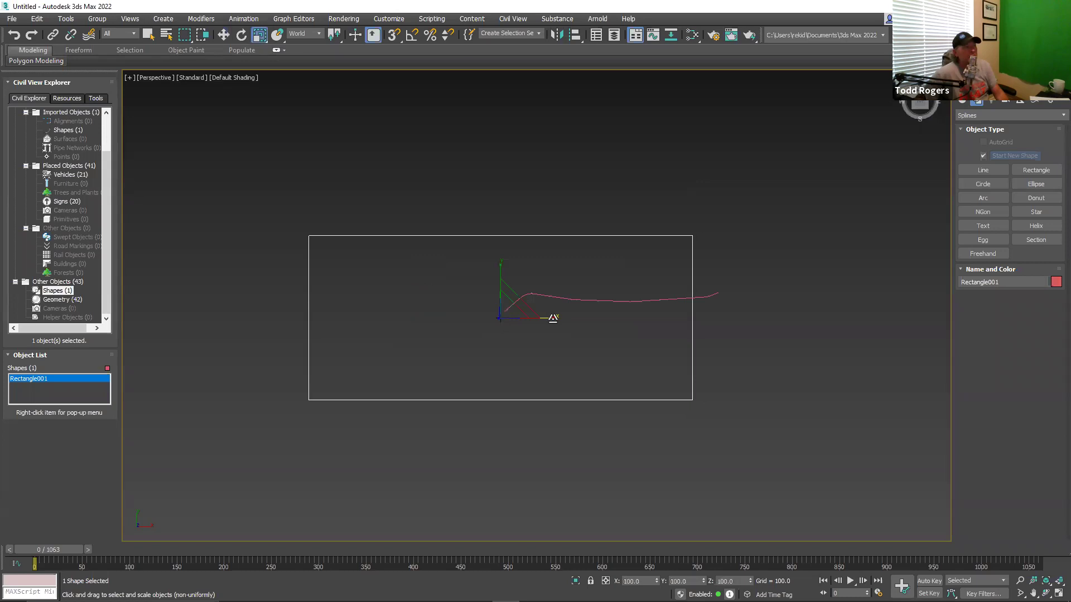
drag(553, 318, 567, 316)
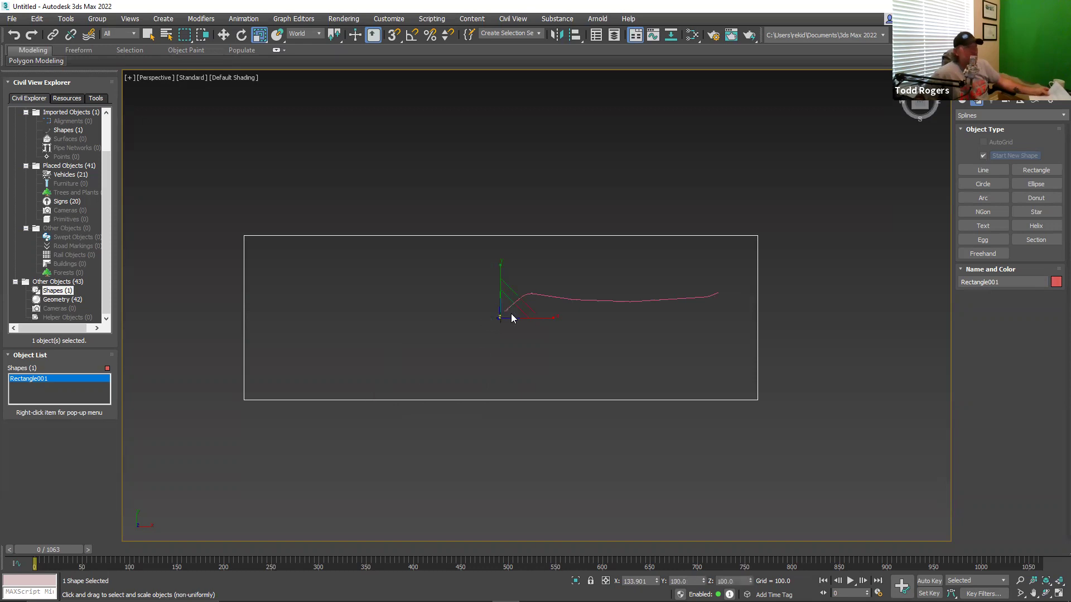
click(148, 34)
Select the red car and scrub the timeline to play the cars along the path
scroll(695, 295, up, 6)
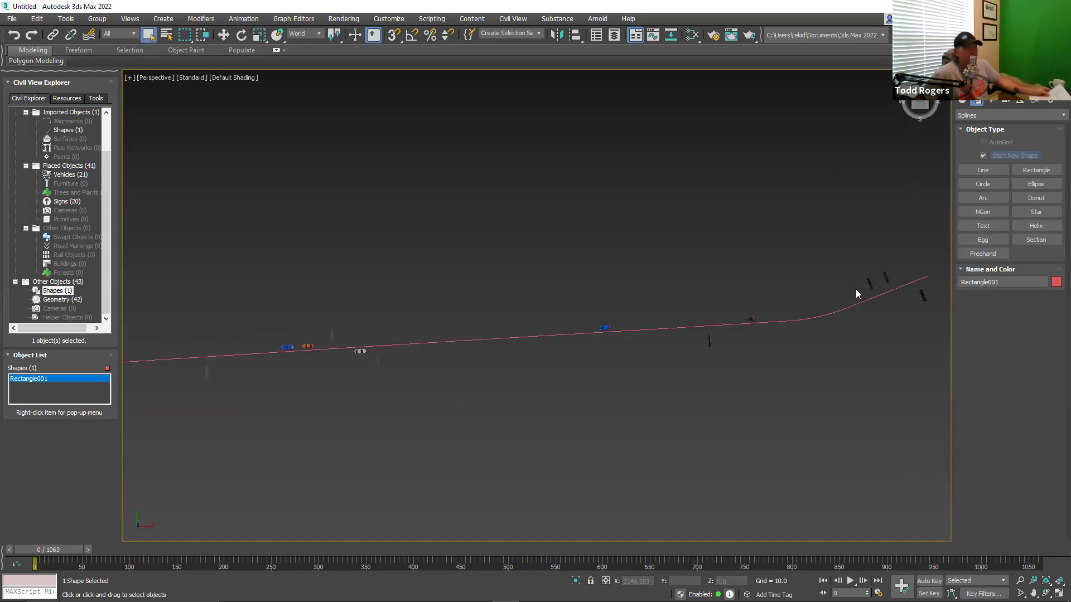
scroll(857, 294, up, 4)
middle_drag(831, 299, 783, 293)
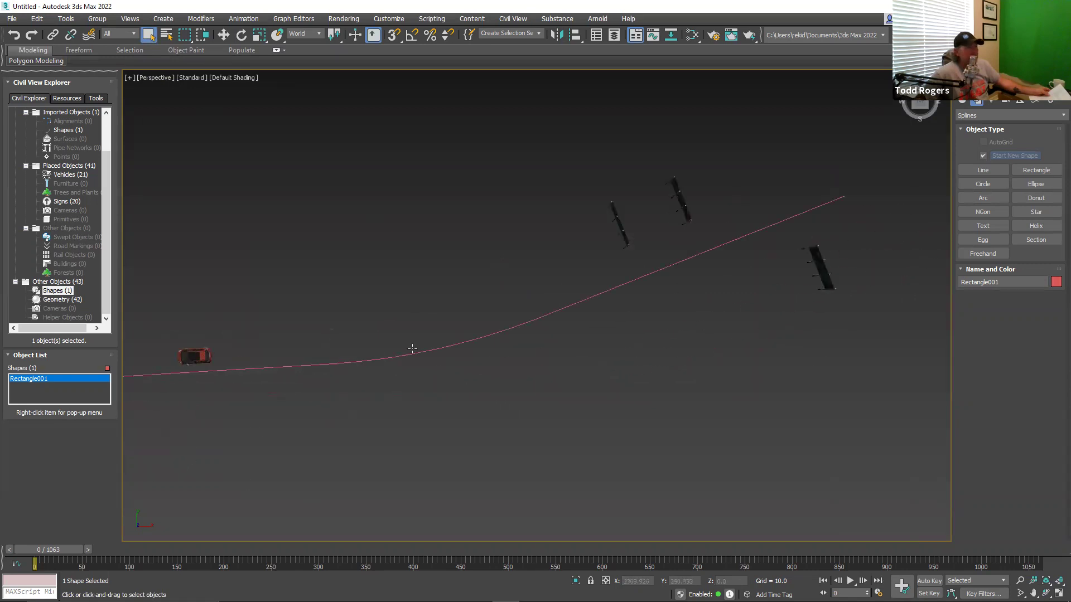
click(199, 352)
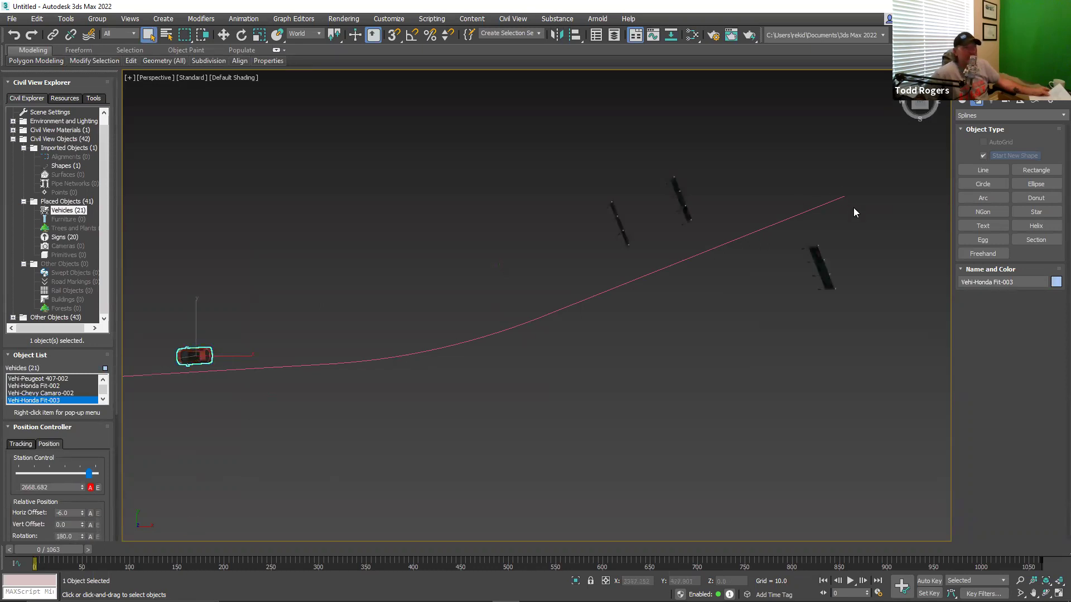
drag(38, 552, 998, 551)
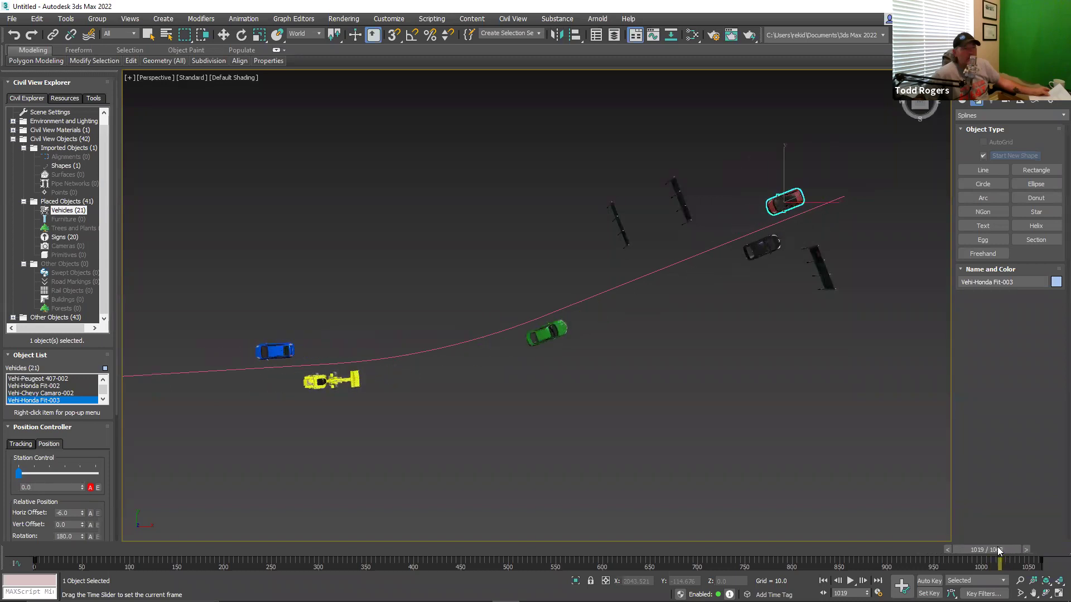
Step frame by frame to 1012, where the last car reaches the path's end
click(945, 551)
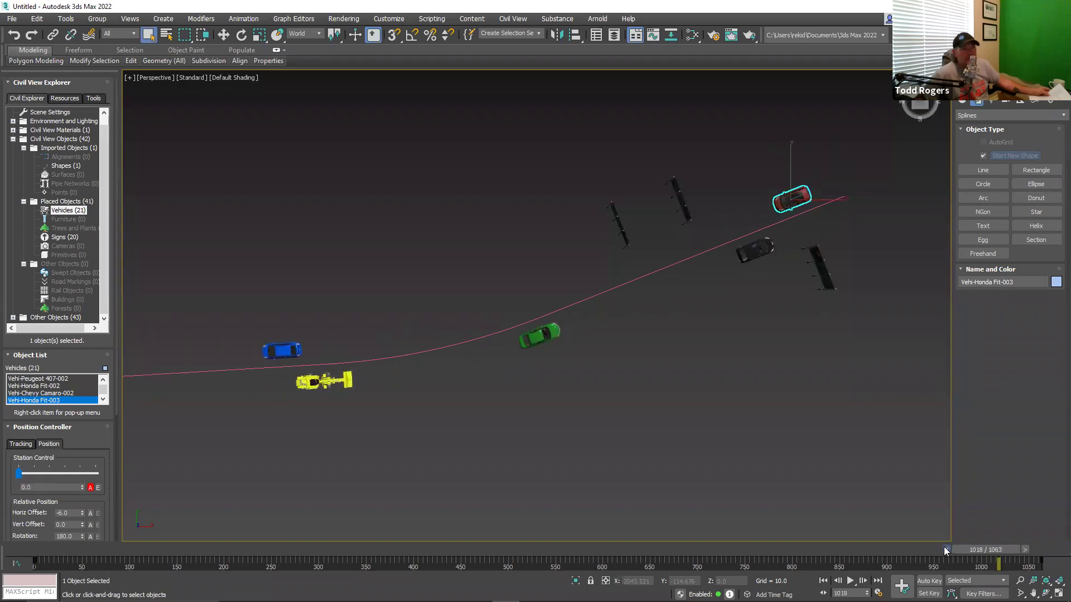
click(944, 551)
click(944, 551)
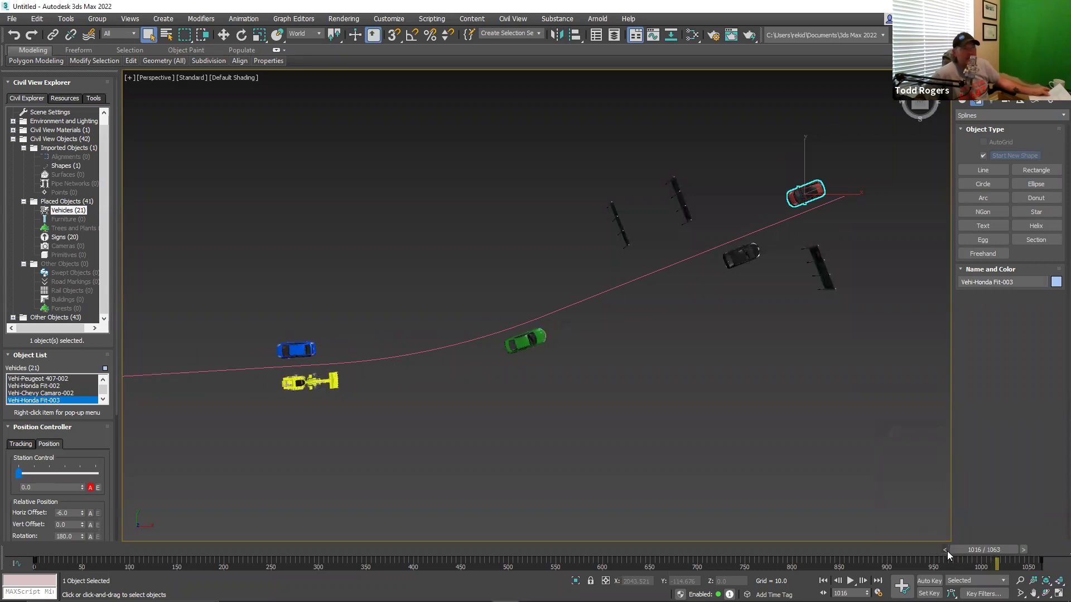
click(944, 551)
click(944, 551)
click(943, 551)
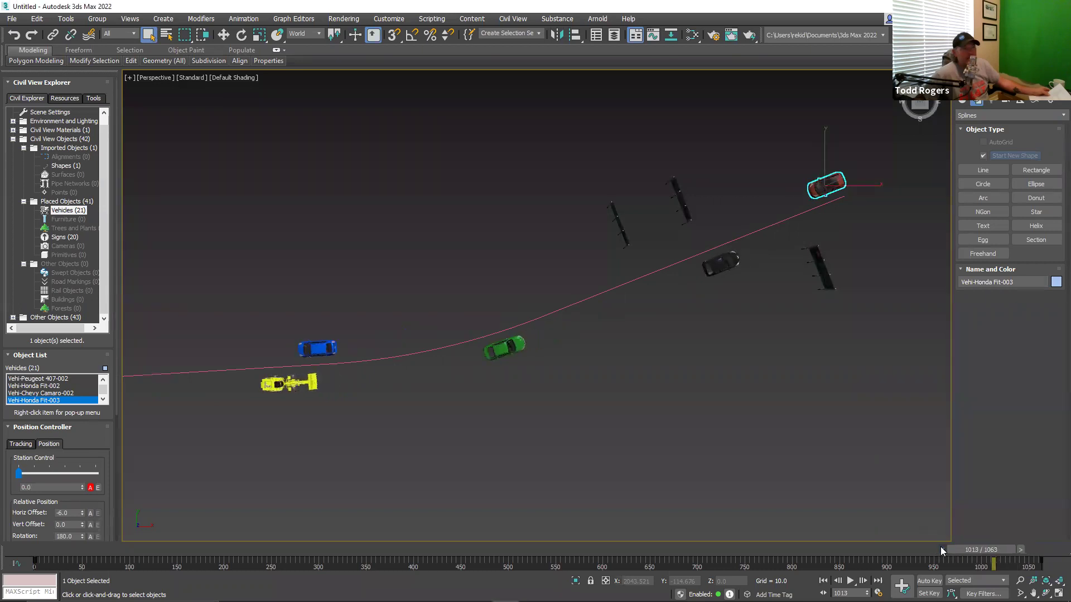
click(941, 551)
click(940, 552)
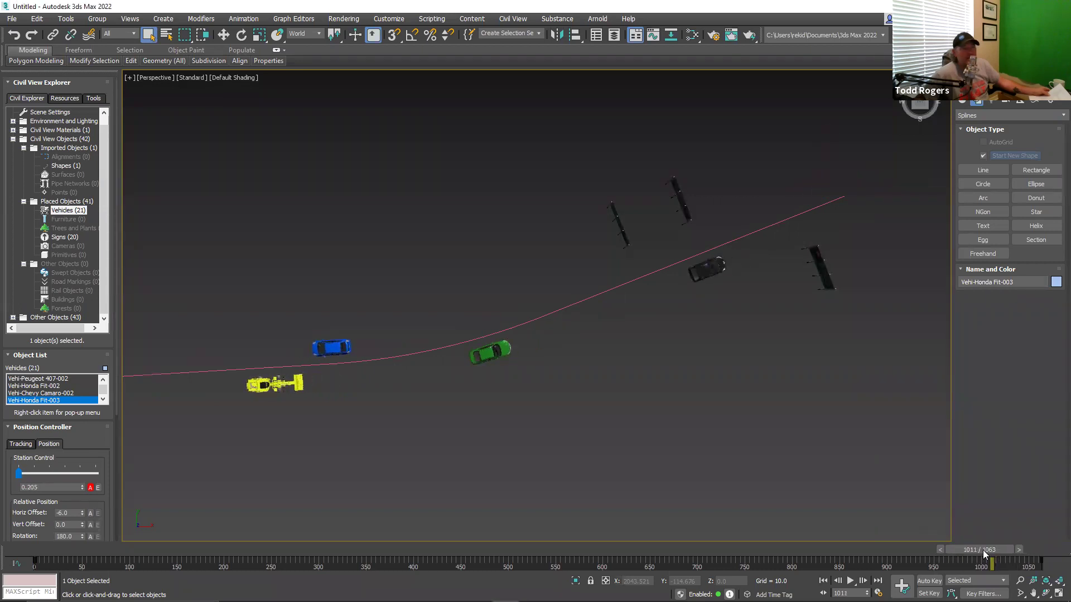
click(1019, 551)
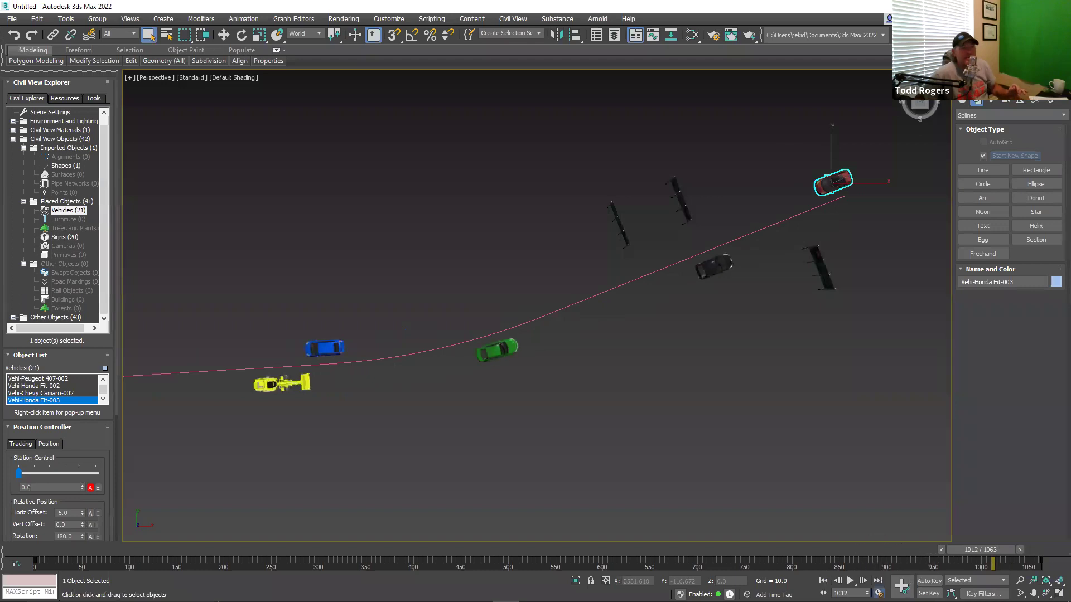
click(879, 594)
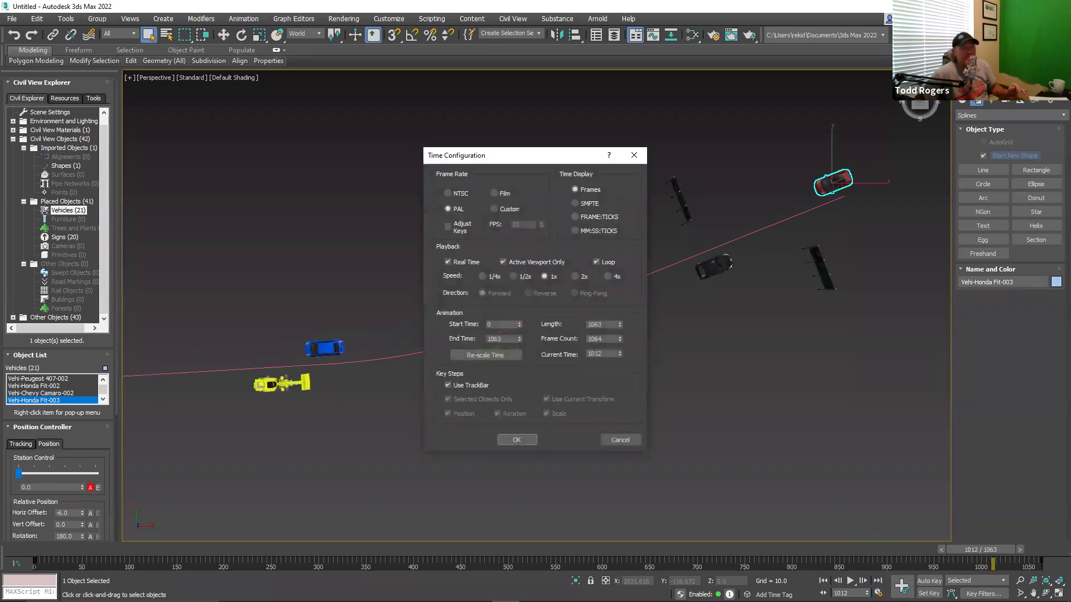
Change the animation End Time from 1063 to 1012 and return playback to frame 0
double_click(505, 340)
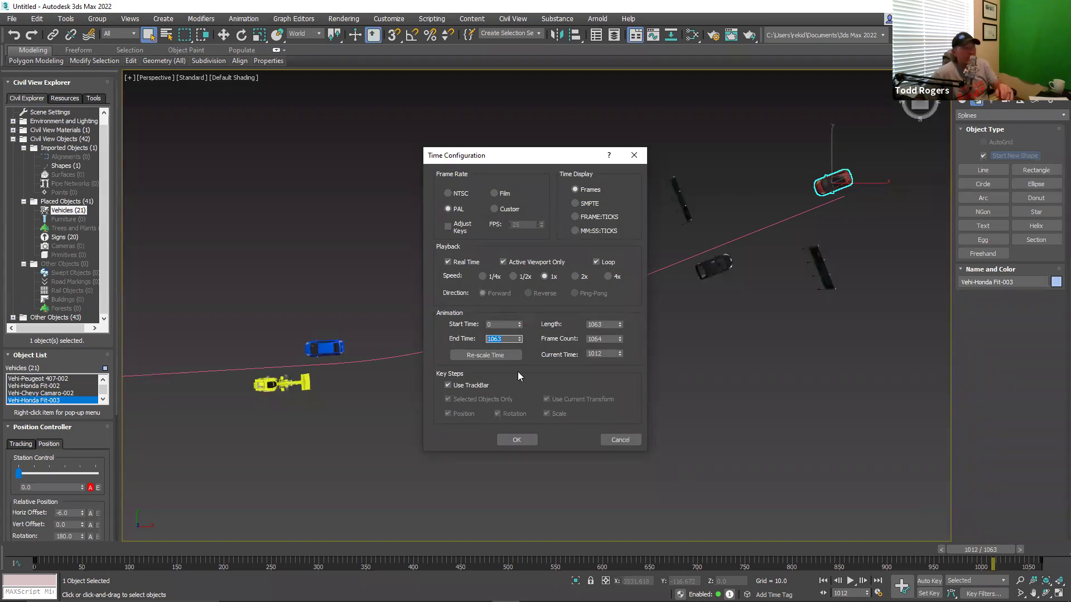
text(1012)
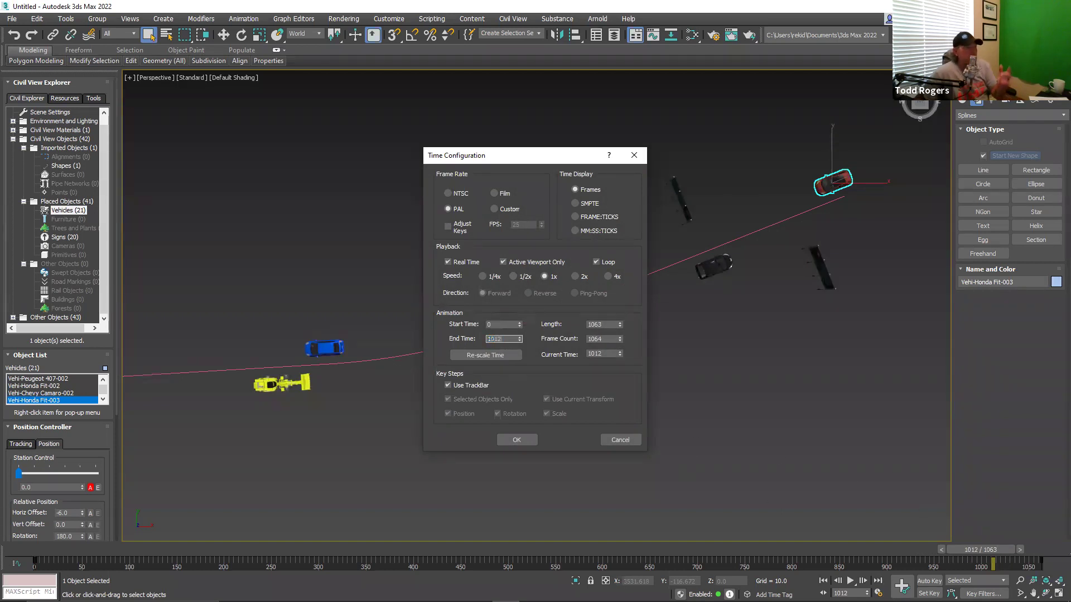
click(516, 440)
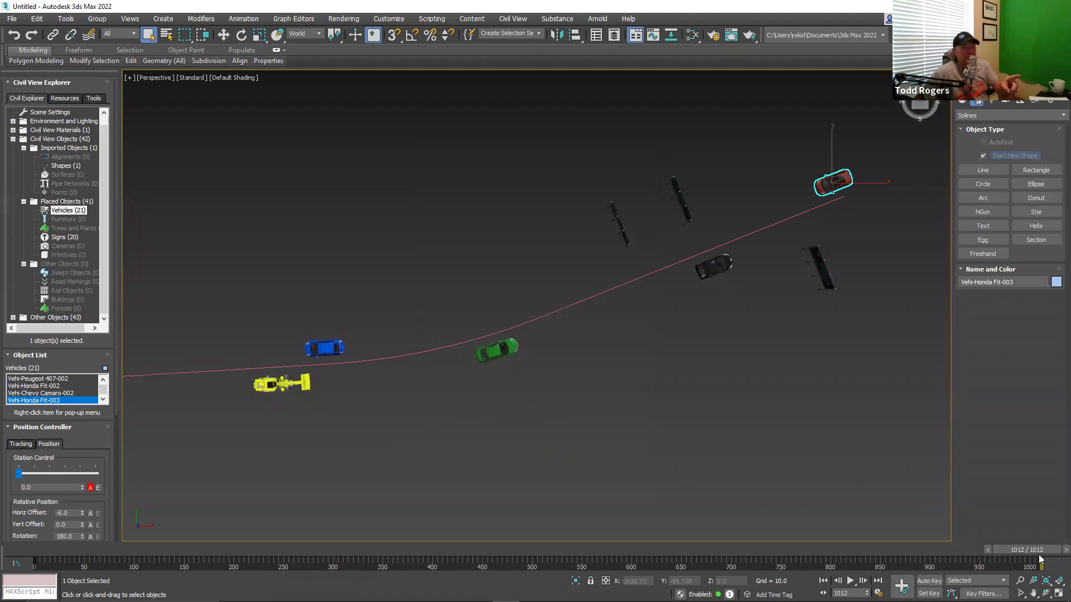
drag(1028, 549, 33, 544)
key(q)
scroll(558, 378, down, 10)
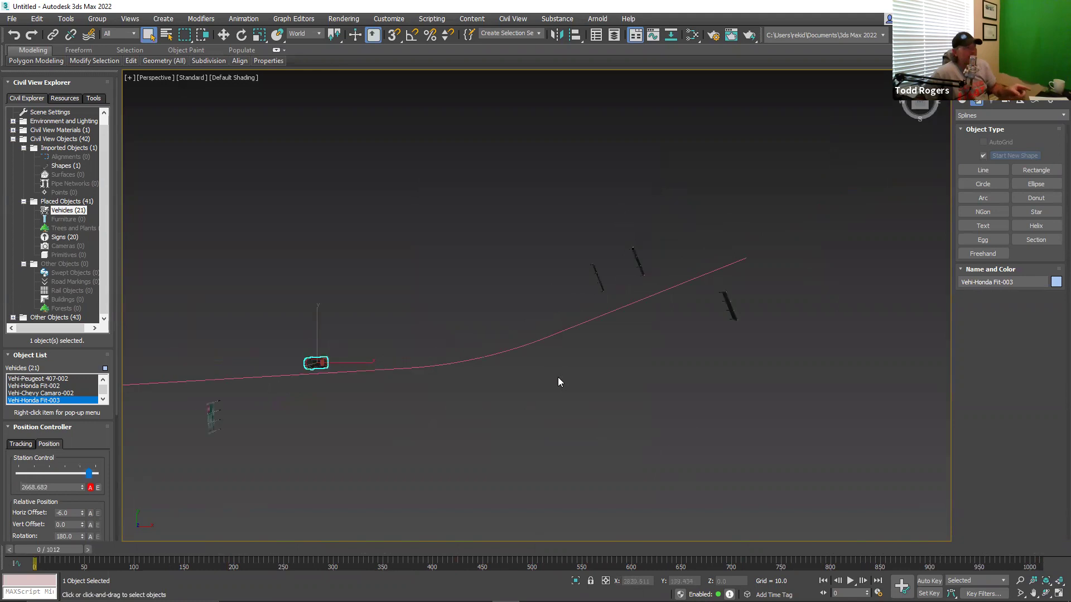
middle_drag(485, 383, 734, 332)
scroll(734, 331, down, 3)
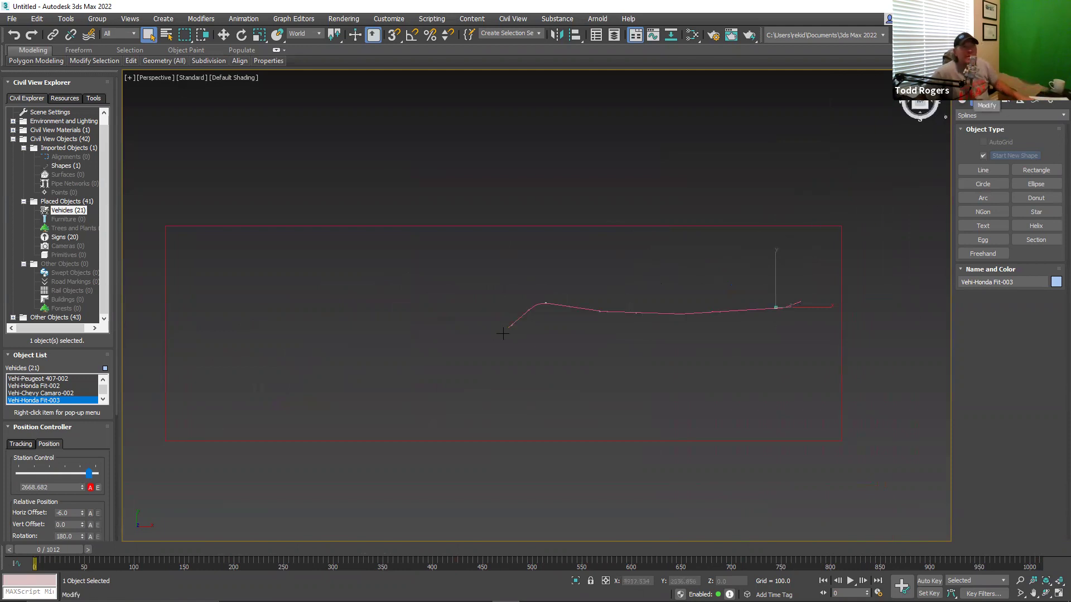
In Rectangle001's Rendering rollout, check Enable In Renderer and Enable In Viewport
click(977, 102)
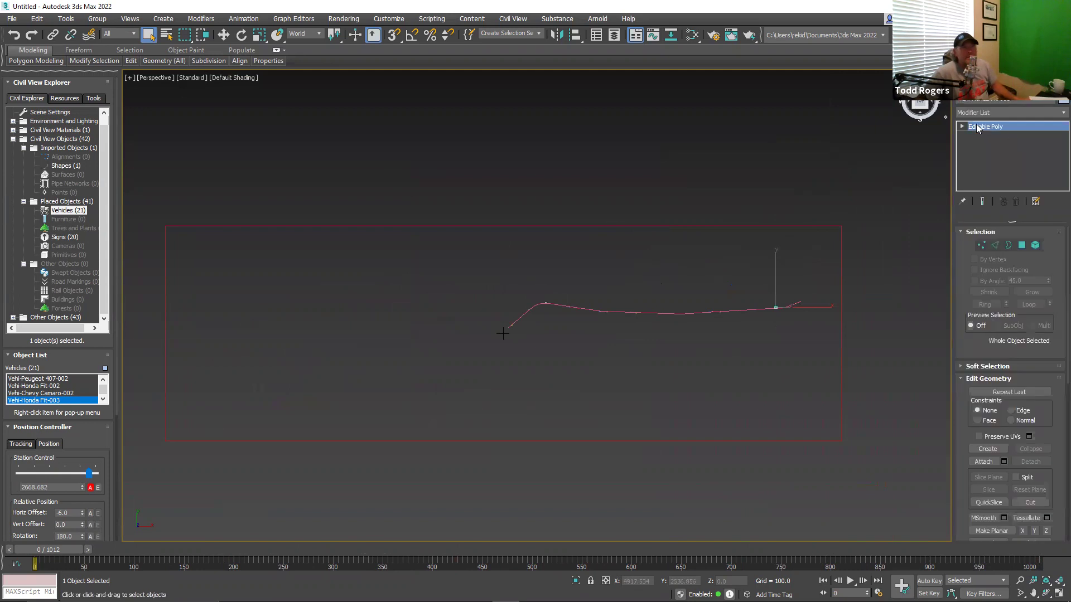
click(816, 226)
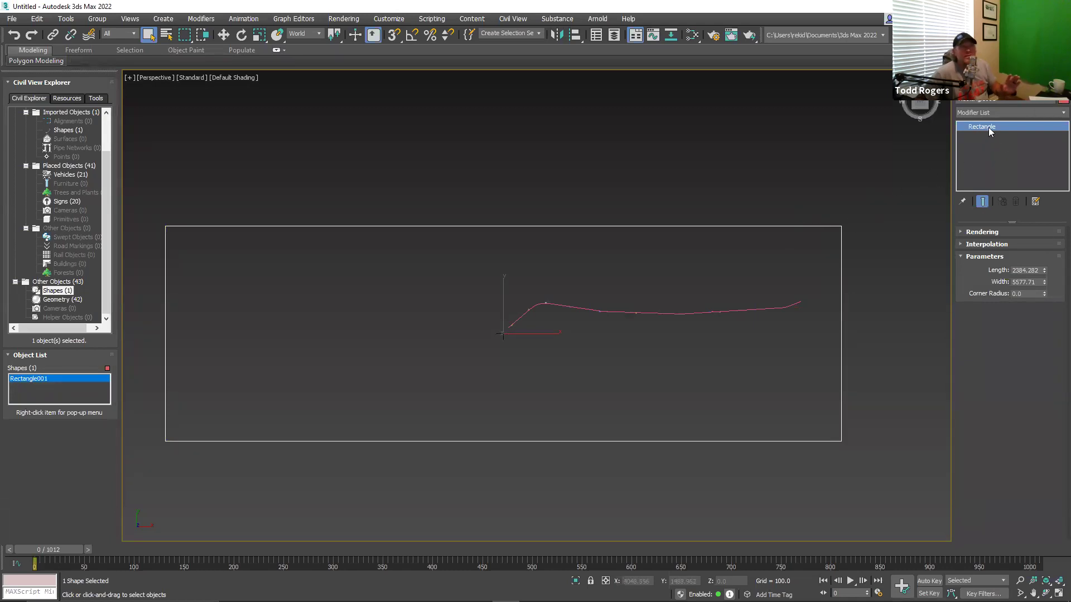
click(960, 231)
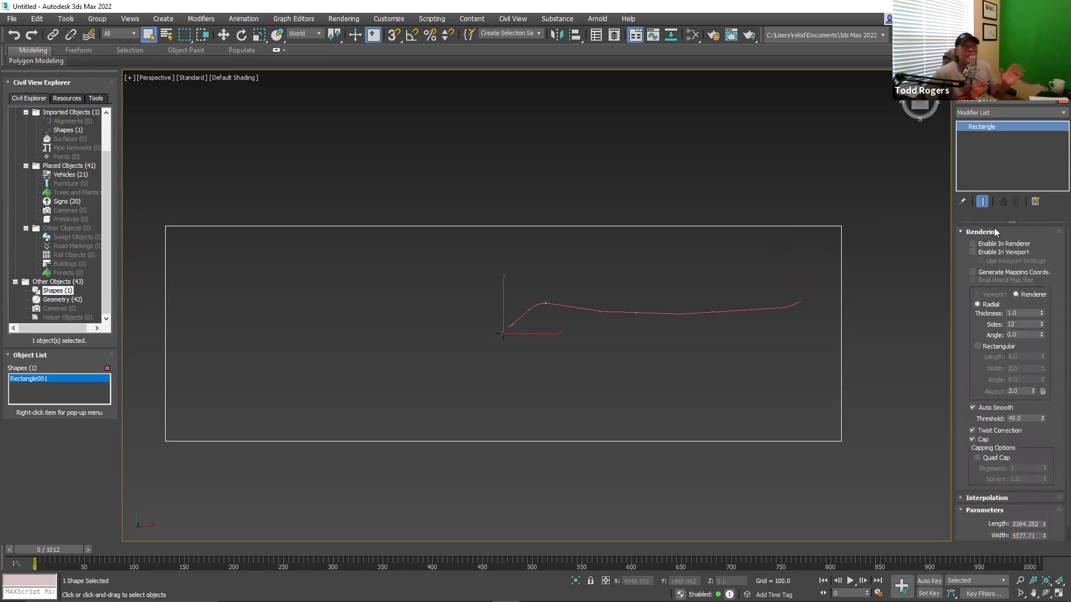
click(973, 243)
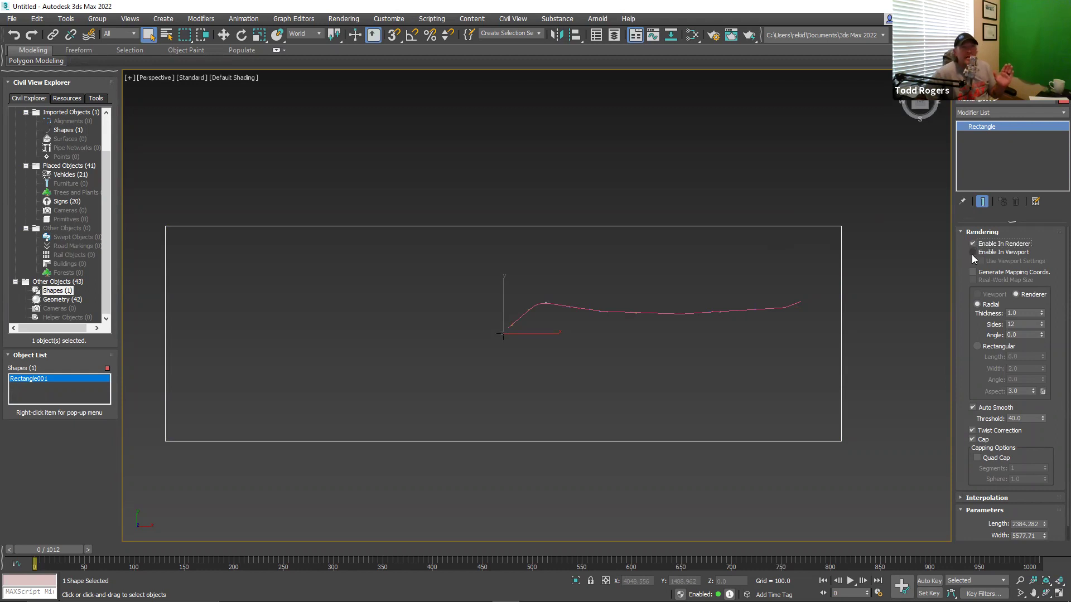
click(972, 252)
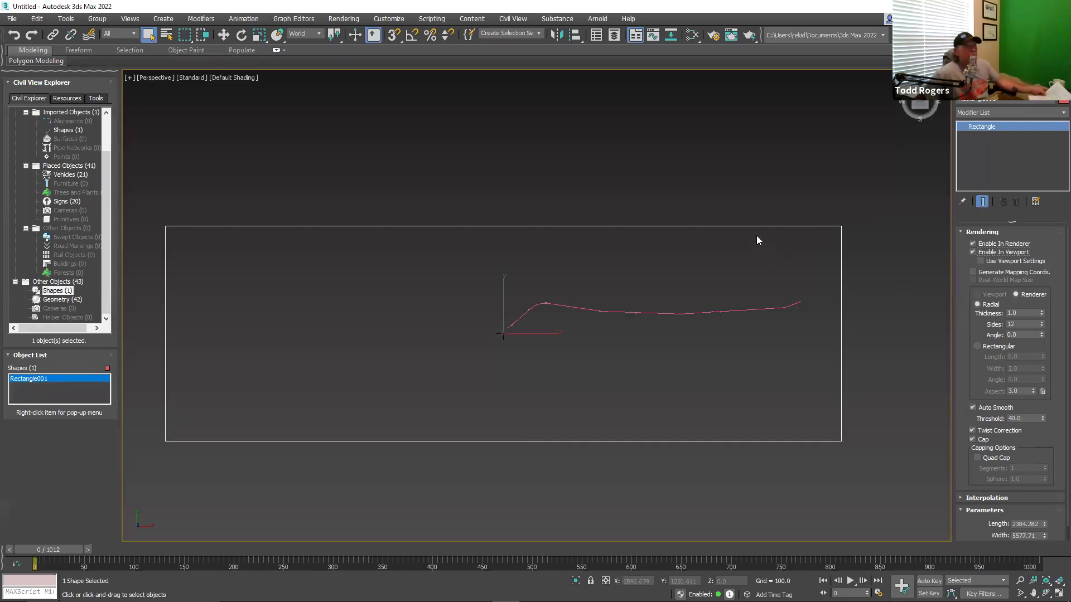
Convert Rectangle001 to an Editable Mesh through the right-click Convert To menu
right_click(722, 231)
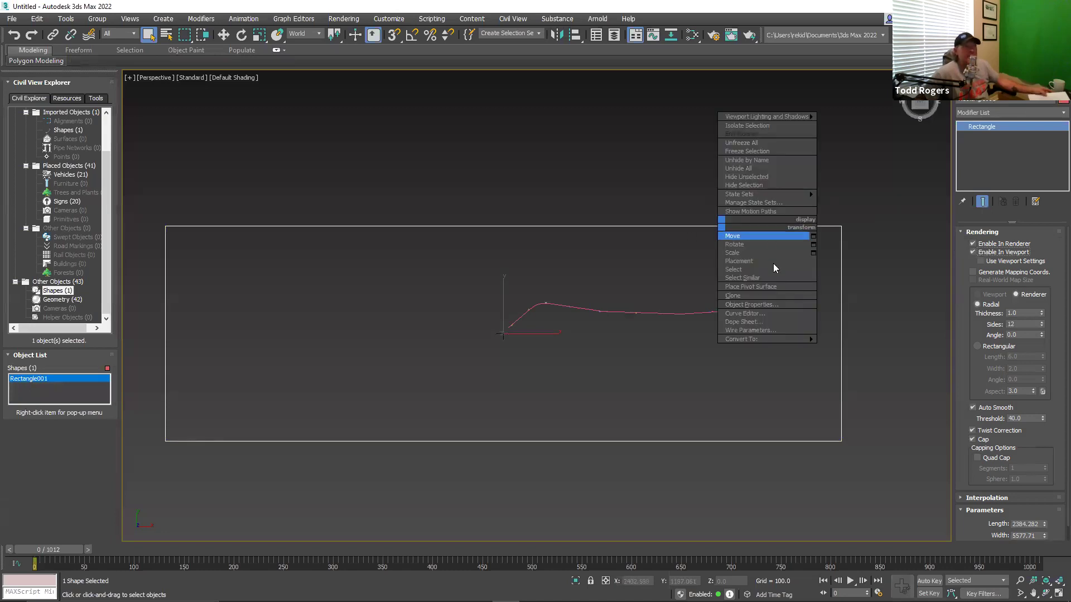
mouse_move(759, 336)
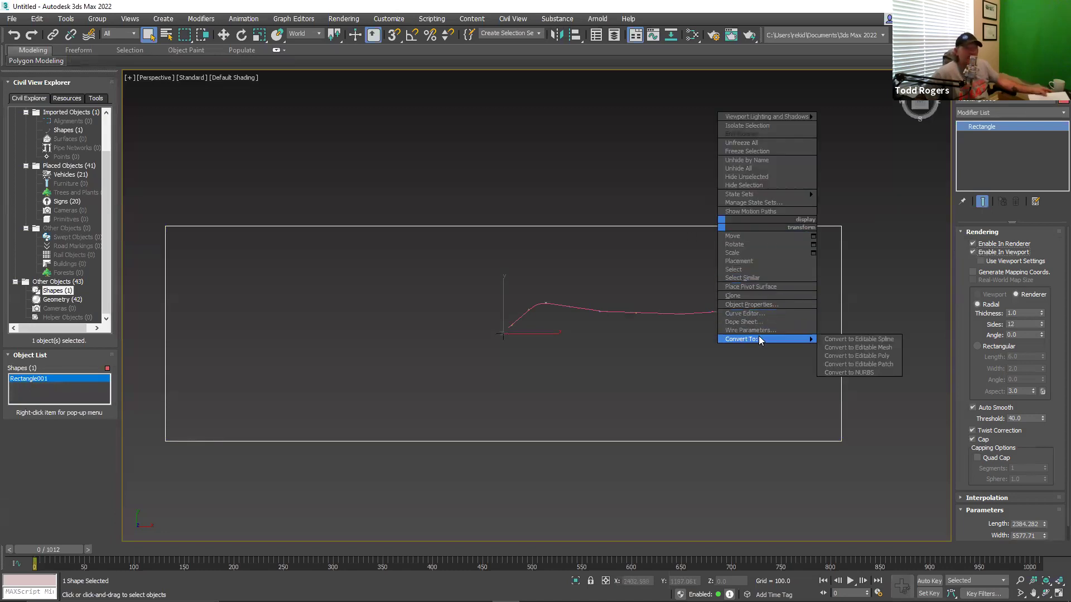
click(851, 348)
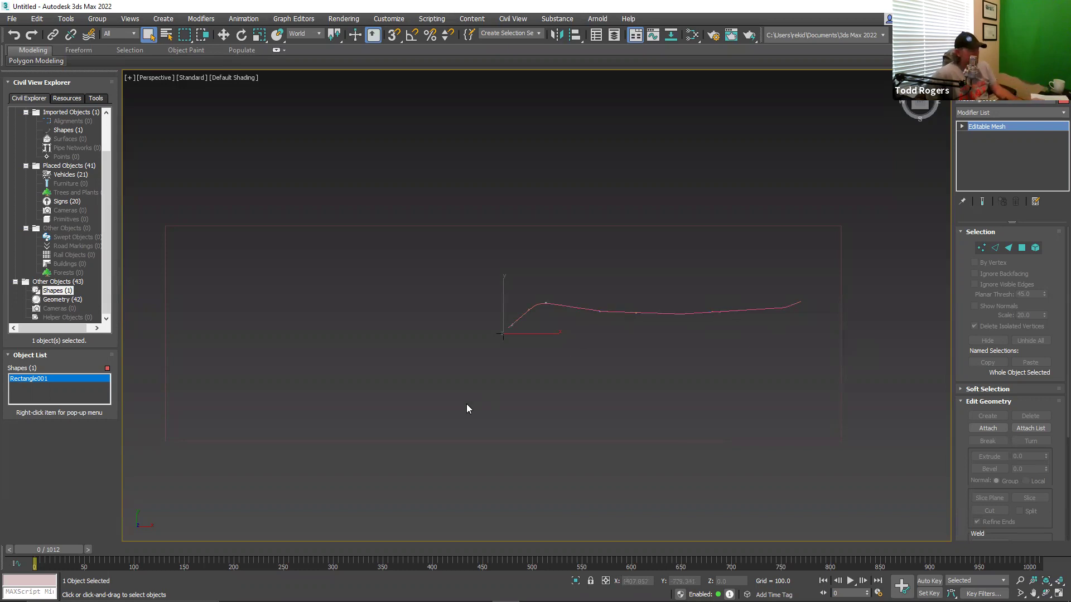
mouse_move(311, 578)
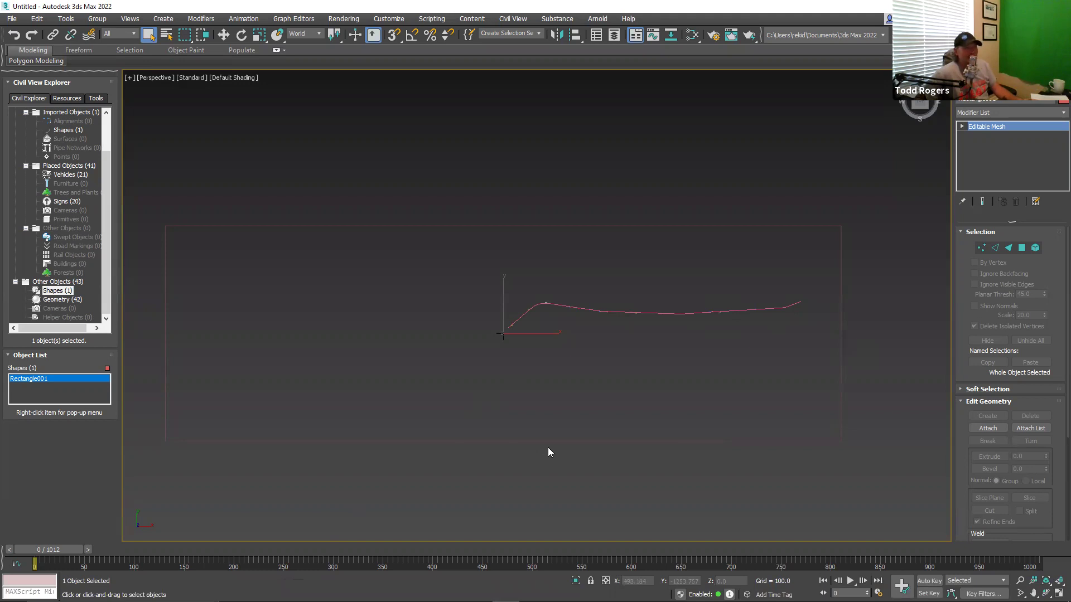
mouse_move(548, 601)
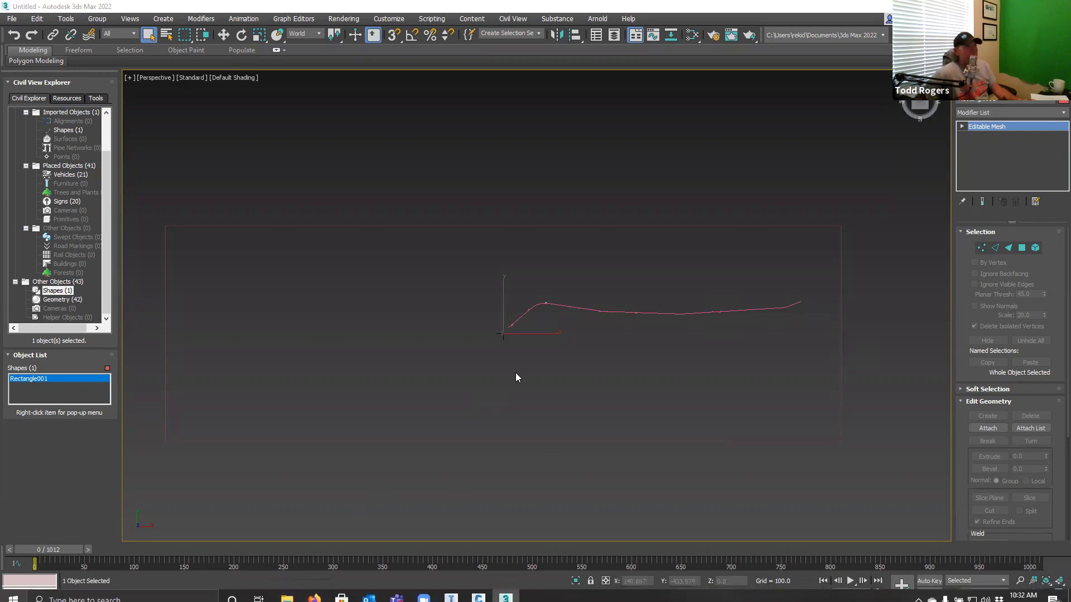
Drop convert mr to standard material.ms from Desktop > Temp > Autodesk Presentation into 3ds Max, then close Explorer
key(super+e)
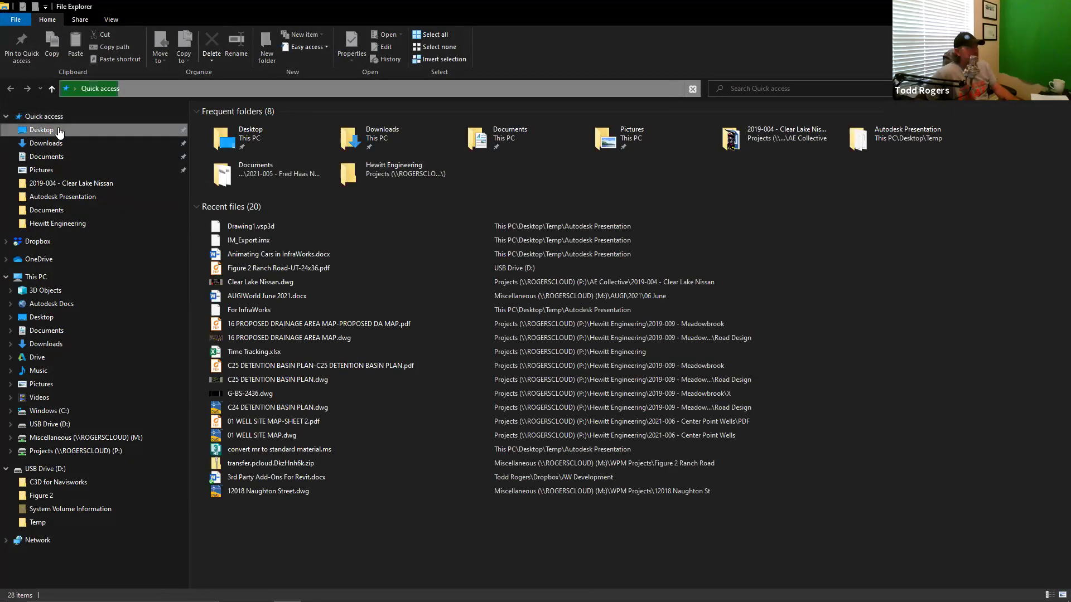
click(59, 130)
double_click(228, 127)
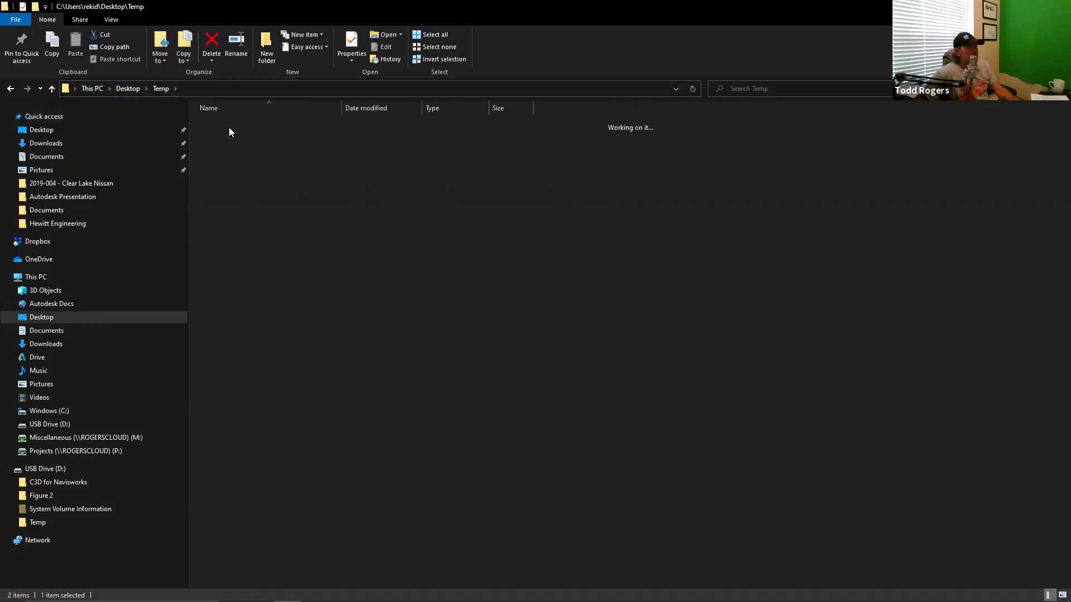
double_click(229, 127)
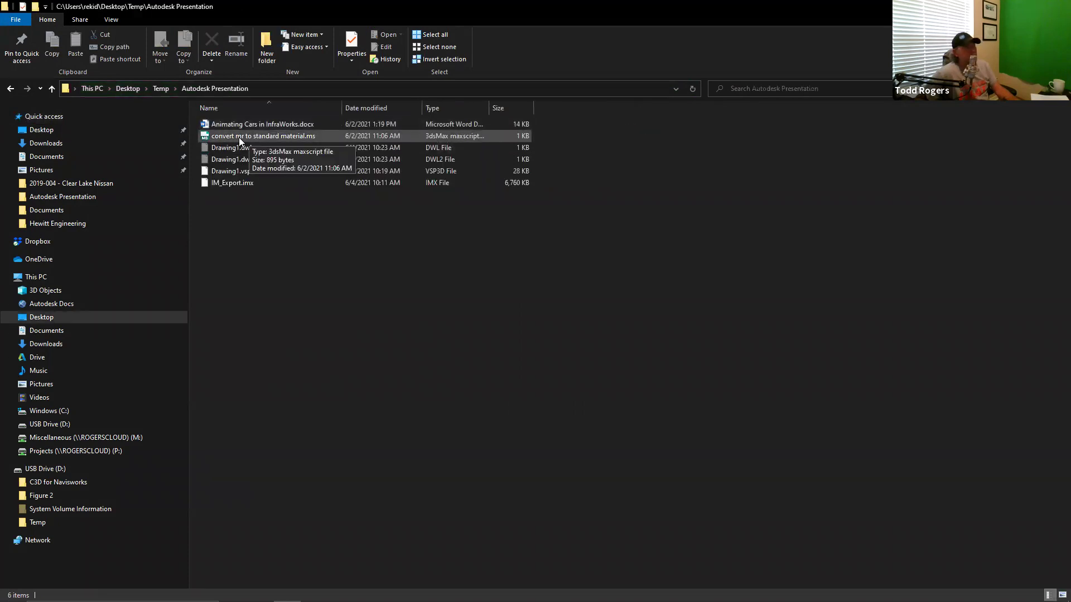
drag(391, 6, 242, 180)
drag(357, 305, 764, 272)
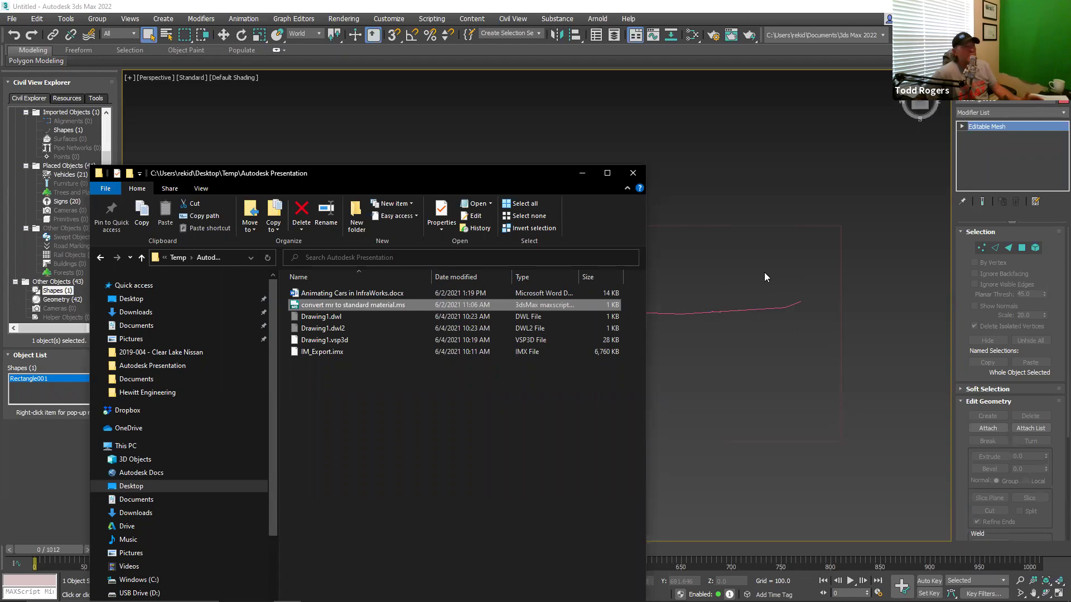
click(641, 177)
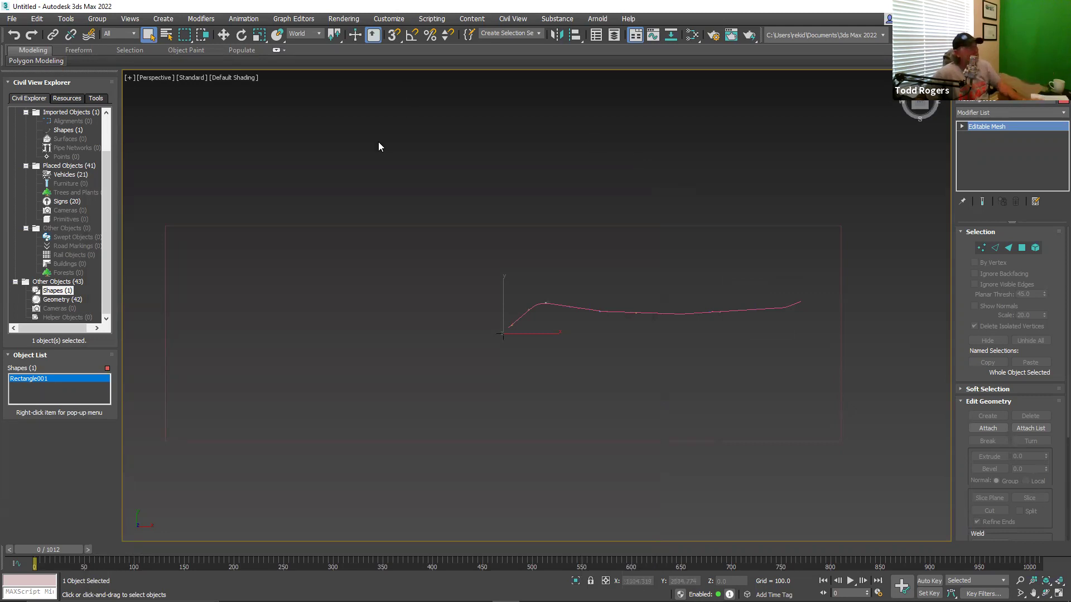
Start a File > Export with Autodesk Collada (*.dae) as the file format
click(12, 20)
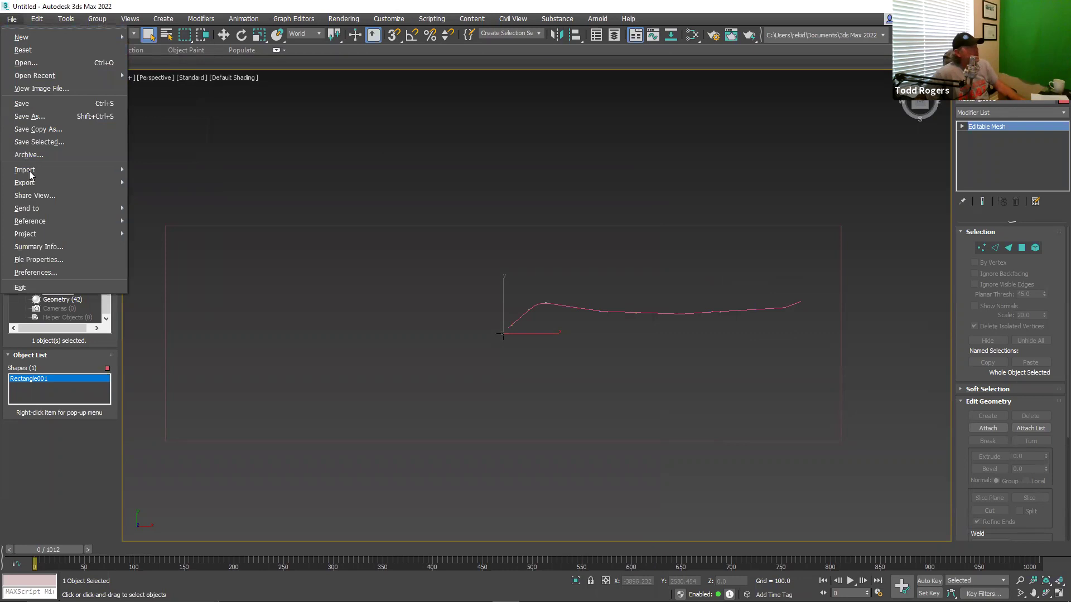
mouse_move(52, 183)
click(155, 183)
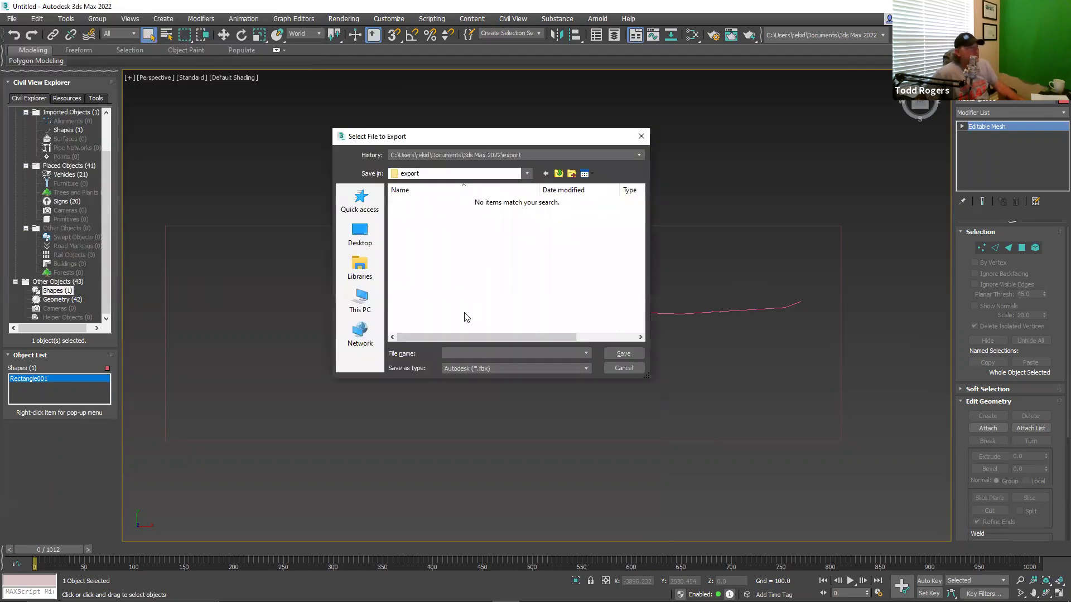
click(483, 371)
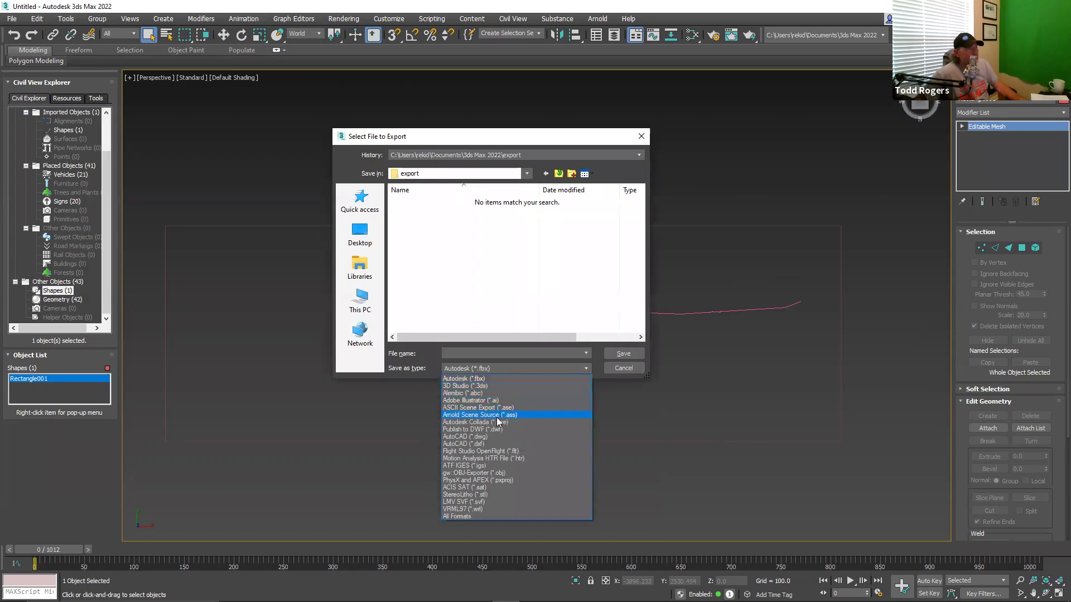
click(488, 421)
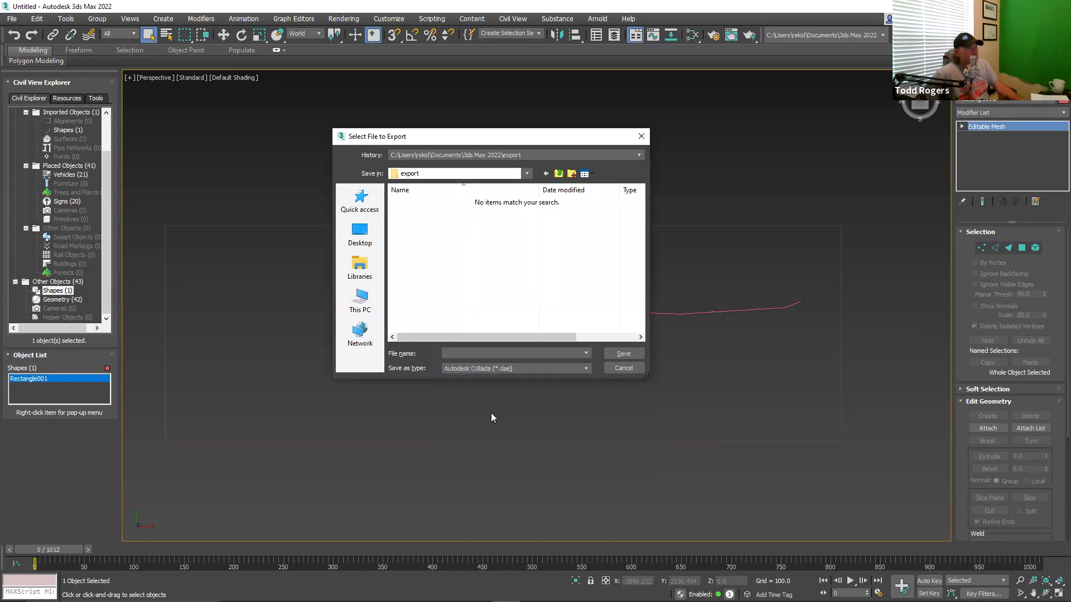
Save the export as 'For InfraWorks' in Desktop > Temp > Autodesk Presentation
click(367, 232)
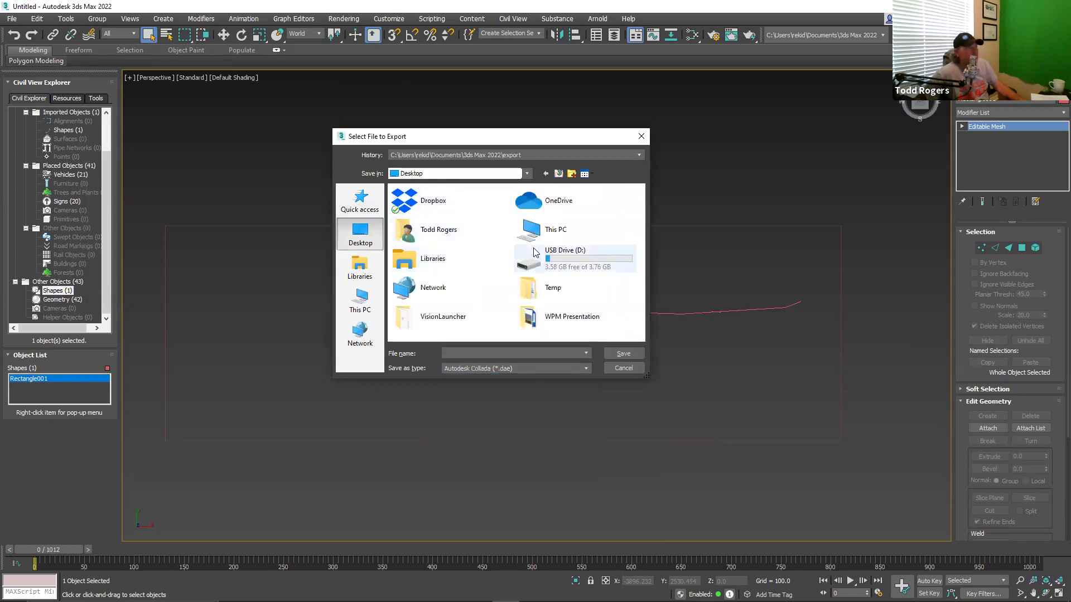
double_click(552, 287)
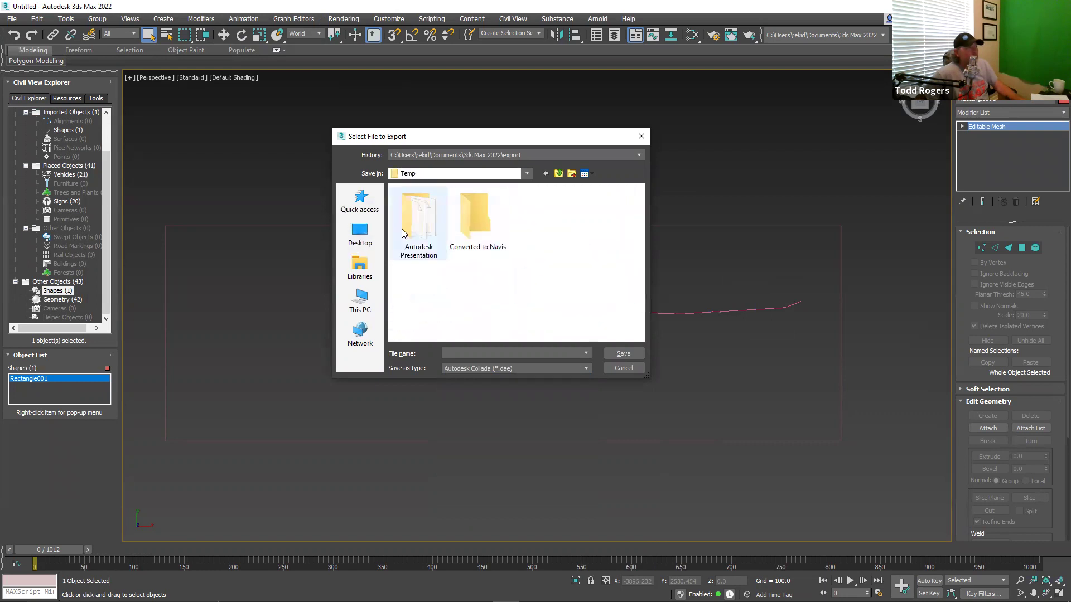
double_click(402, 229)
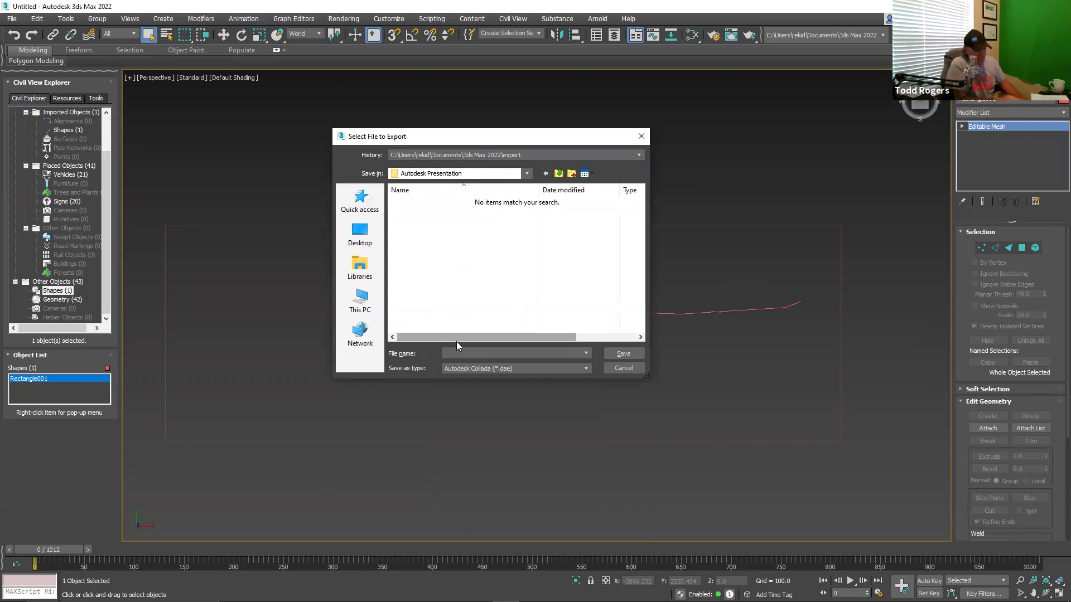
text(For)
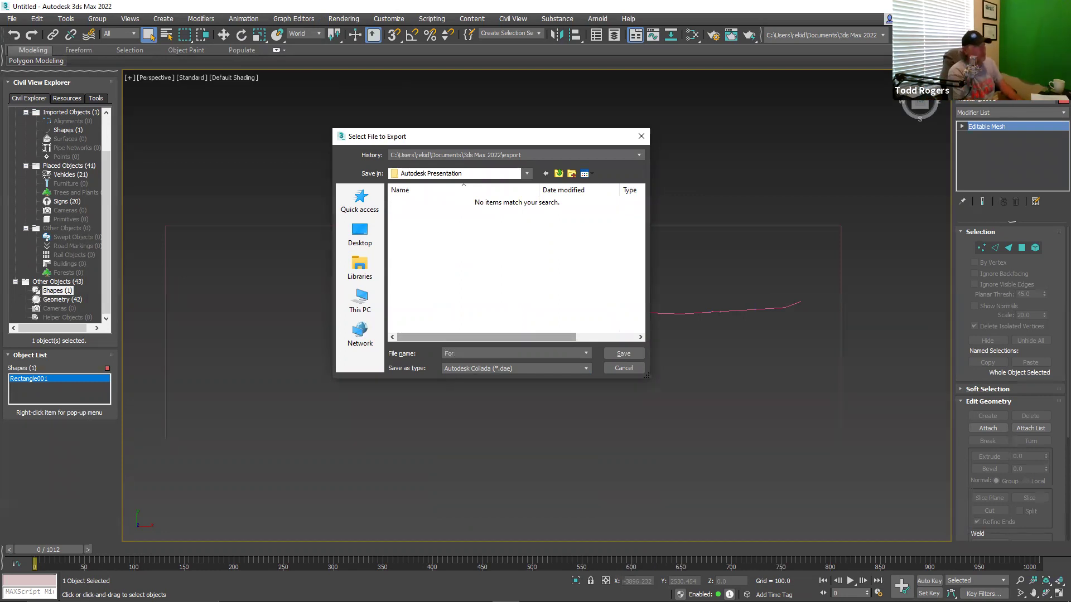
text( InfraWorks)
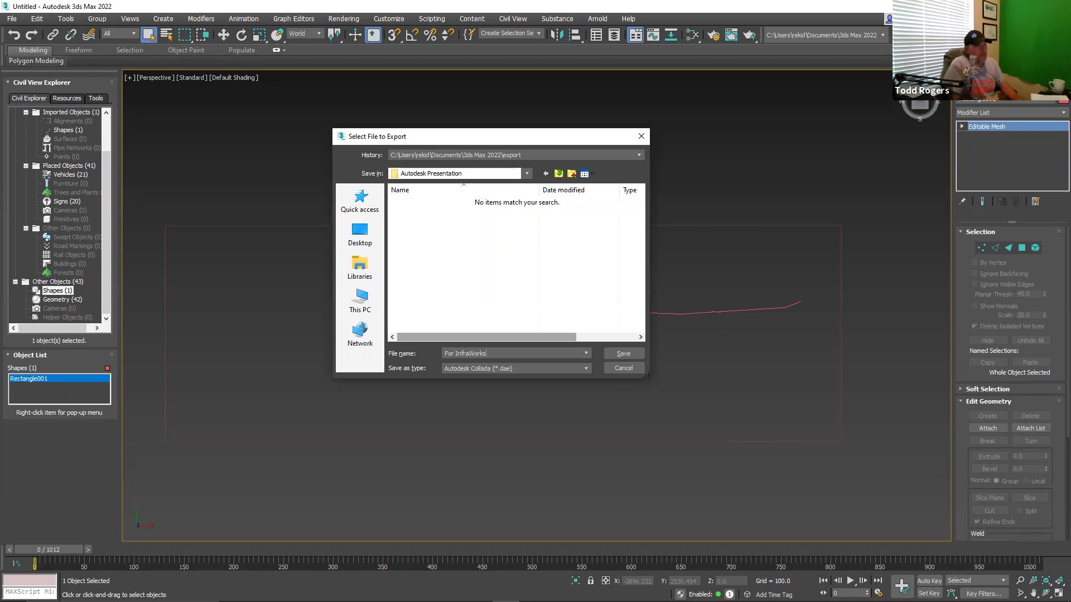
click(616, 355)
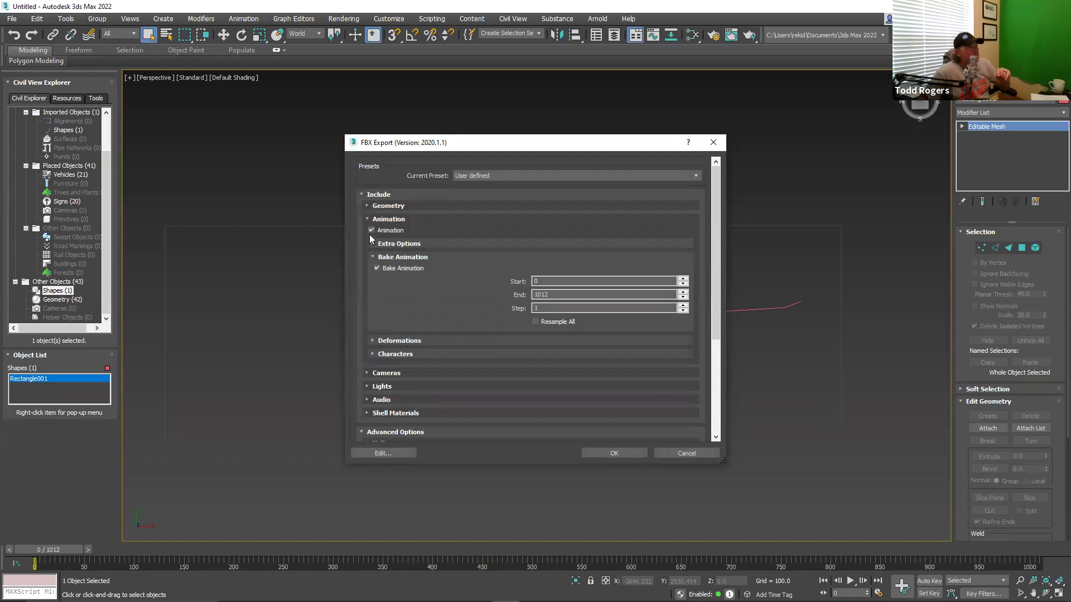
Review the Animation and Bake Animation settings, keep Bake Animation on, and run the export
click(367, 219)
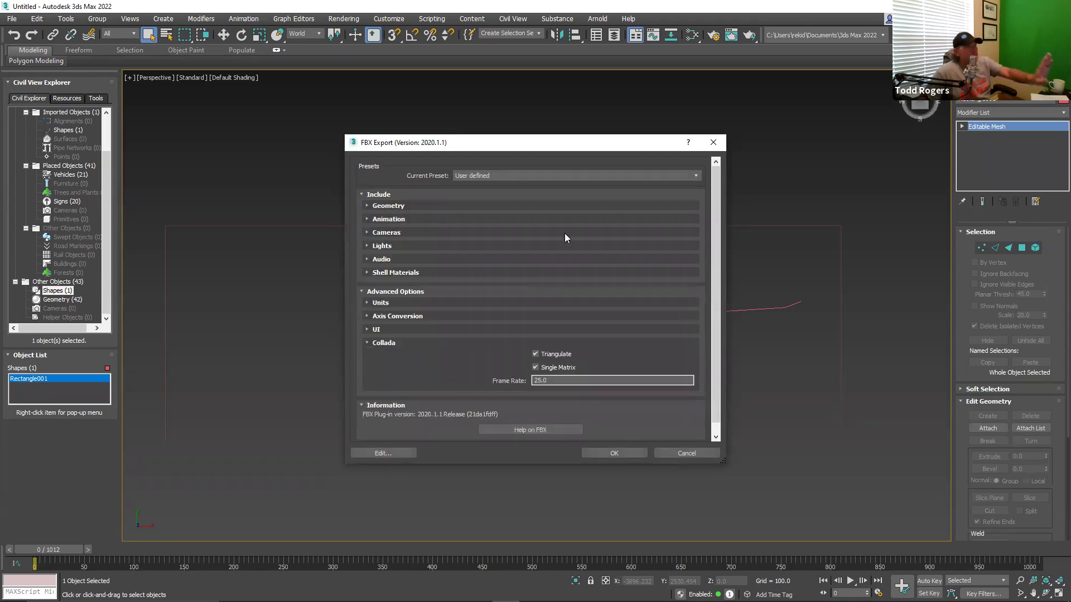
click(367, 219)
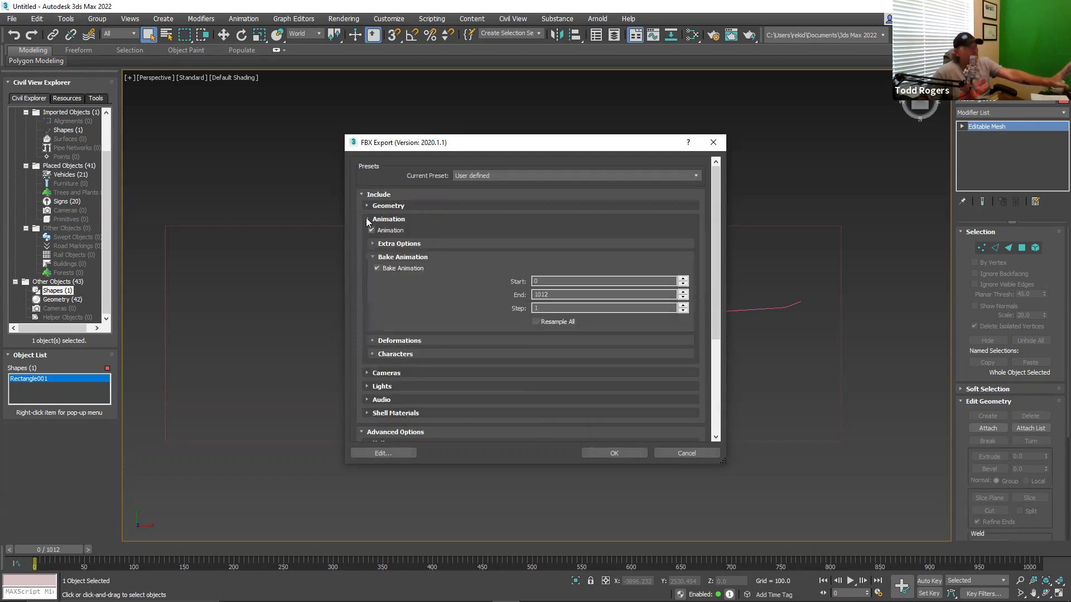
click(372, 256)
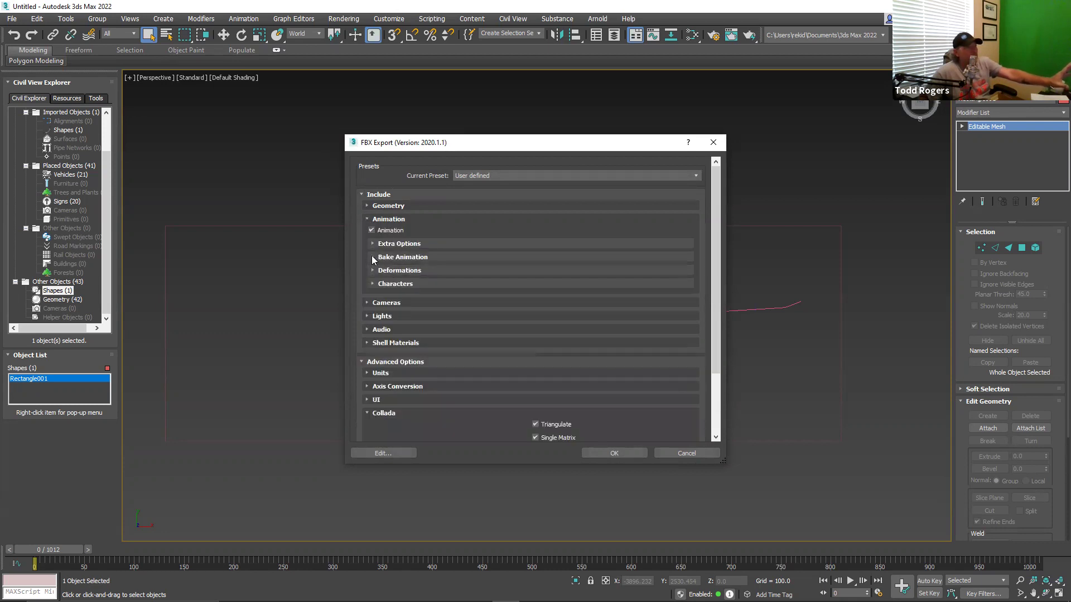
click(371, 256)
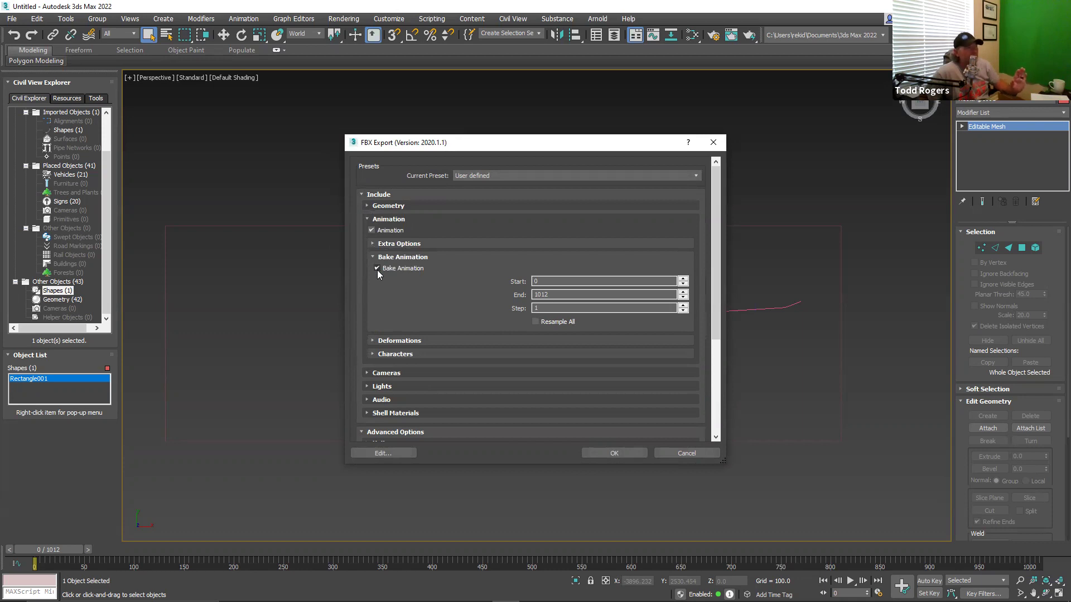
click(606, 453)
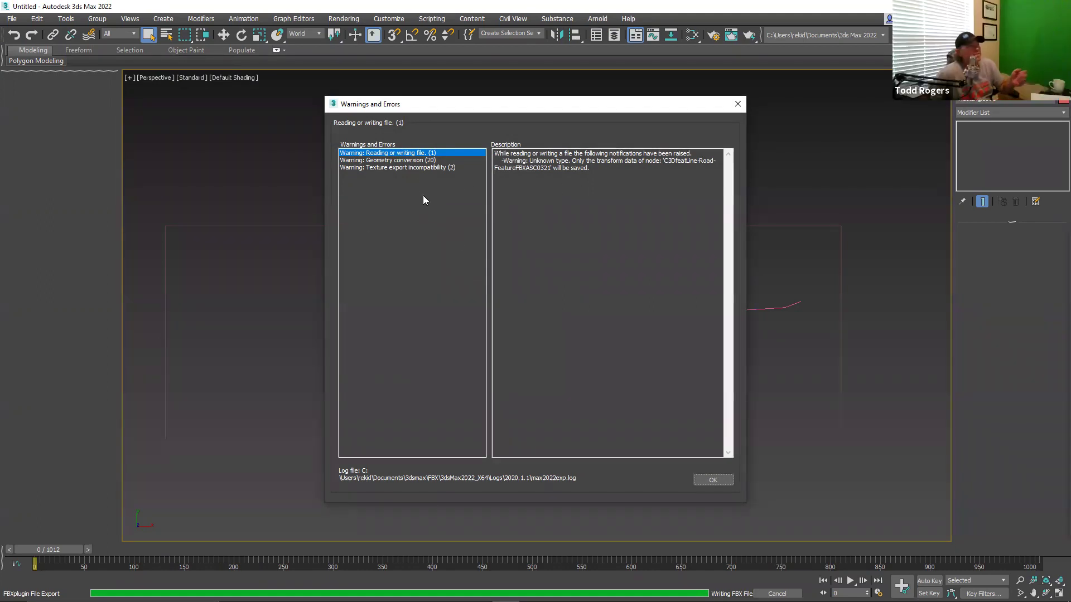
Read the Texture export incompatibility warning and close the Warnings and Errors report
click(393, 168)
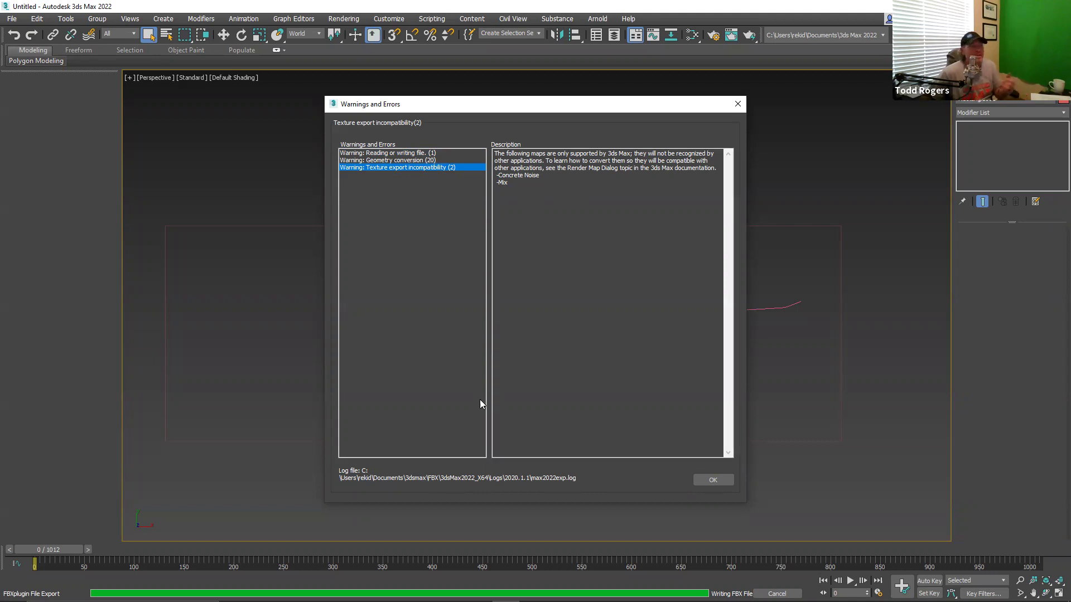
click(714, 480)
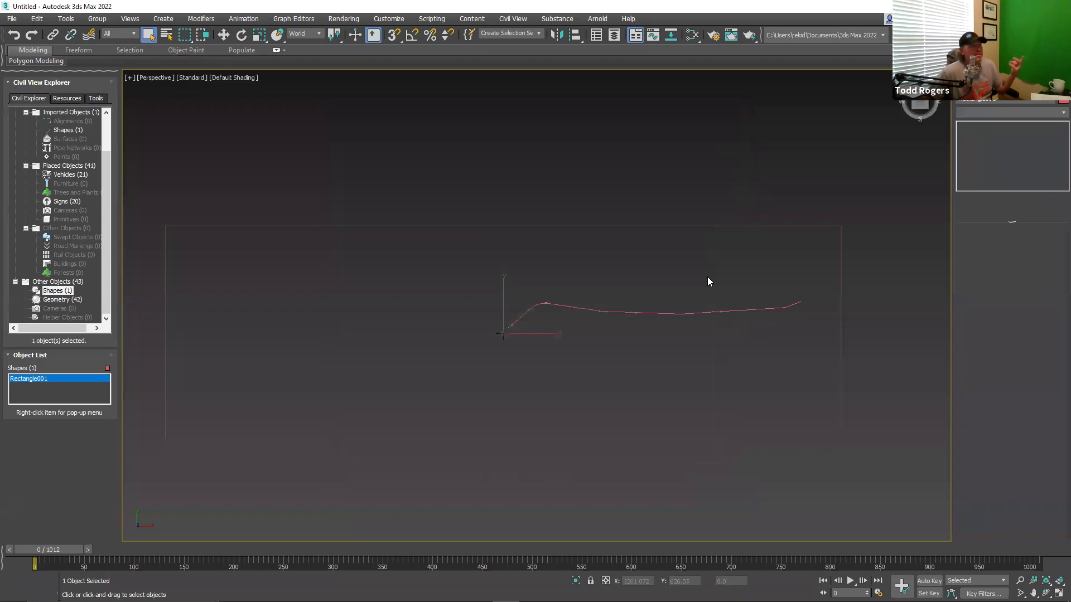
Switch to InfraWorks and add a new 3D Model file data source under Manage > Data Sources
key(alt+Tab)
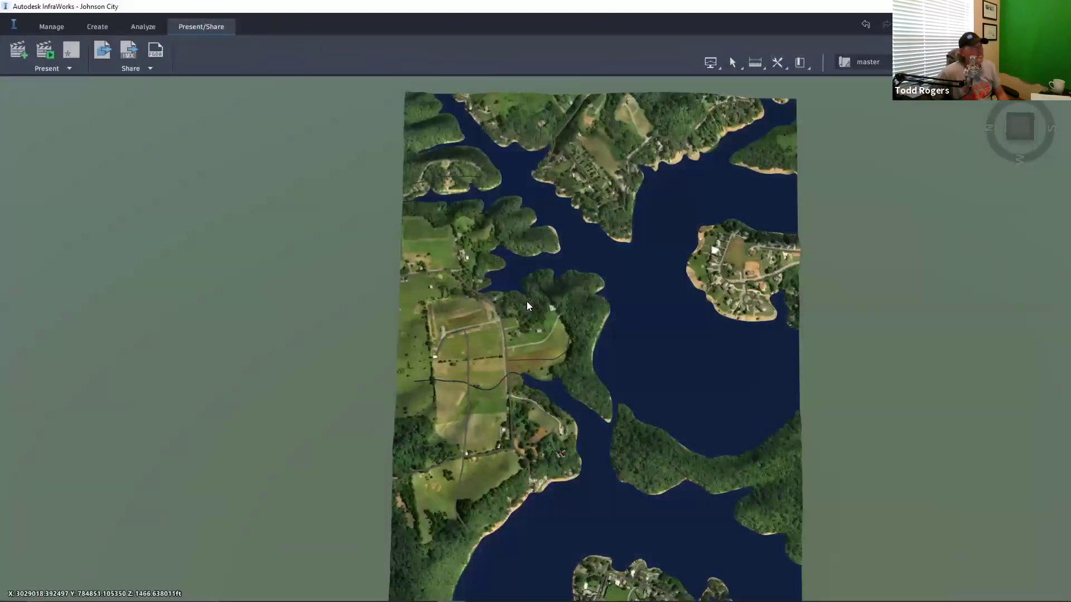
scroll(483, 431, up, 4)
middle_drag(519, 500, 474, 382)
scroll(425, 423, up, 5)
middle_drag(425, 423, 486, 399)
click(46, 29)
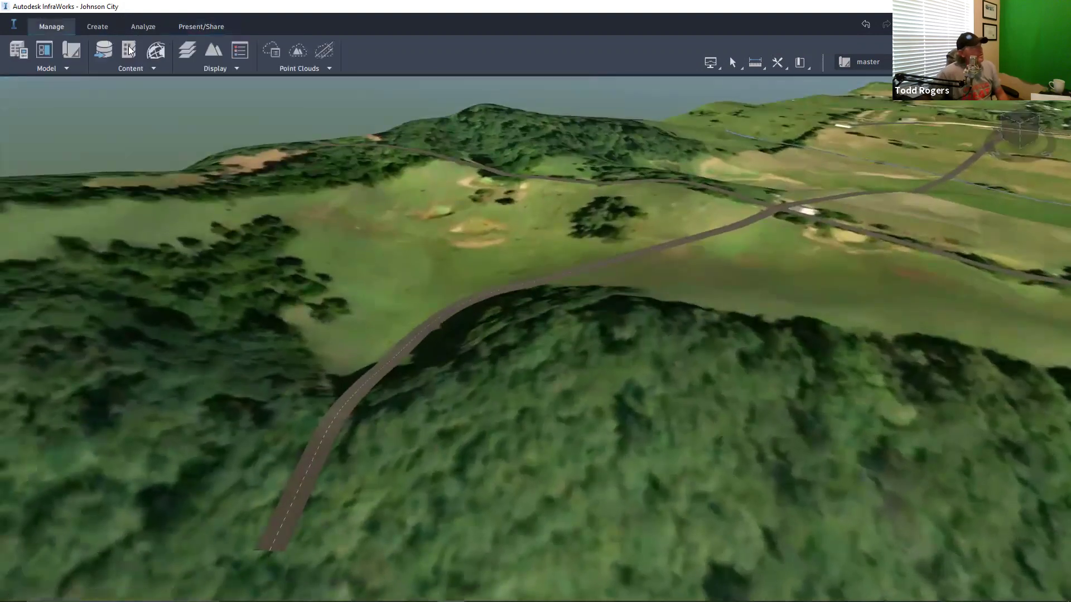
click(103, 50)
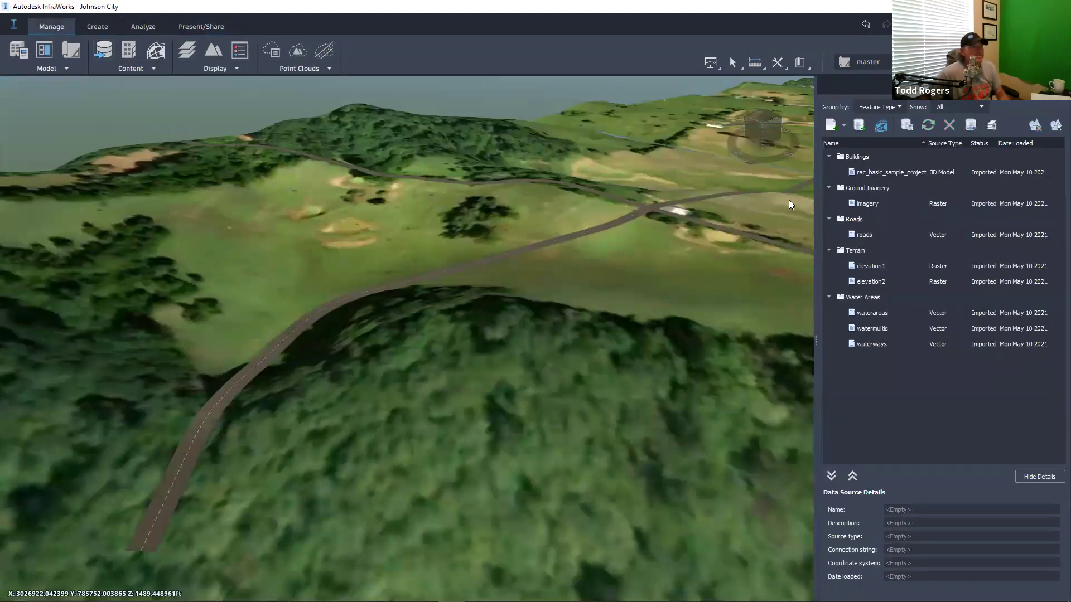
click(844, 126)
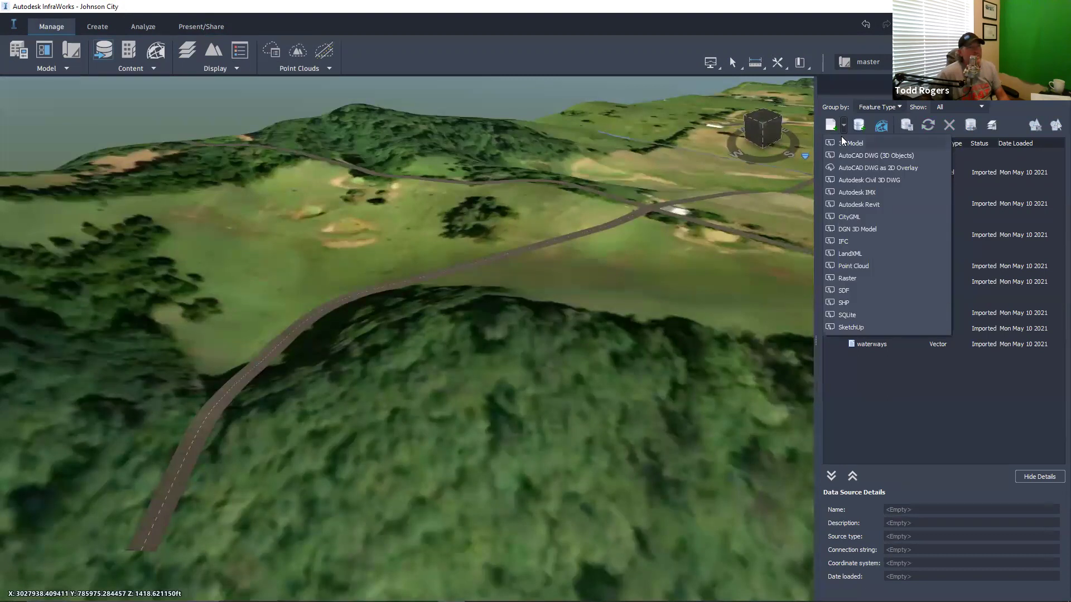
click(850, 144)
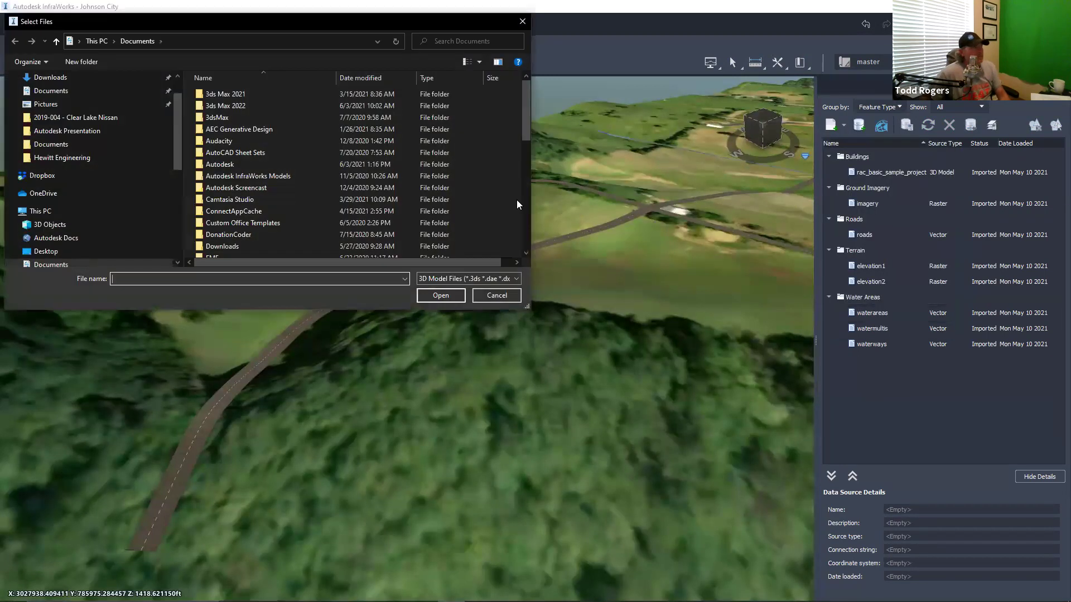
Open For InfraWorks.dae from Desktop > Temp > Autodesk Presentation
scroll(84, 122, up, 1)
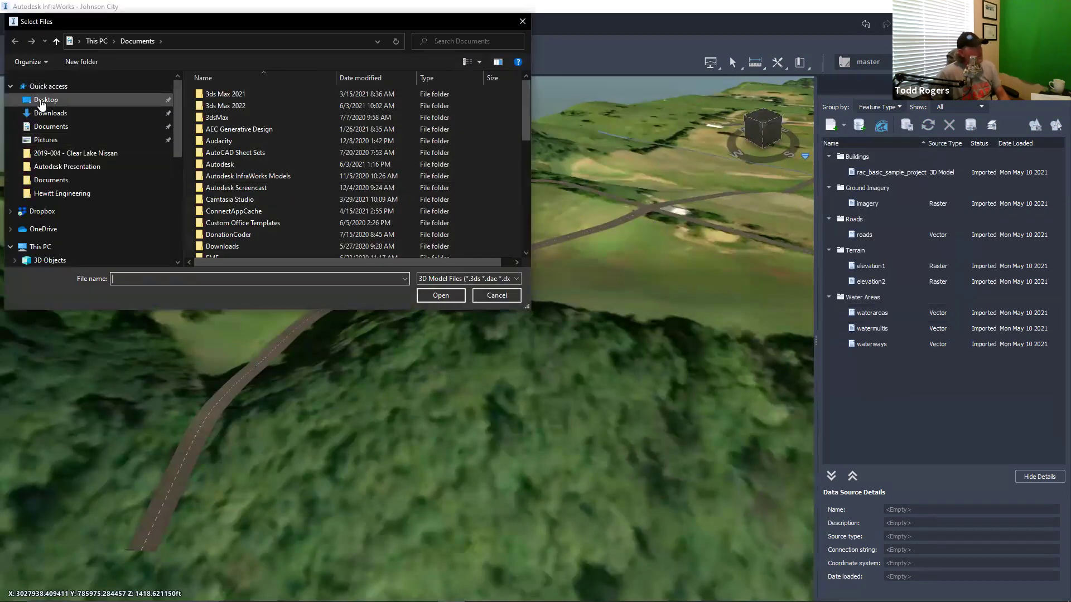
click(46, 99)
double_click(250, 98)
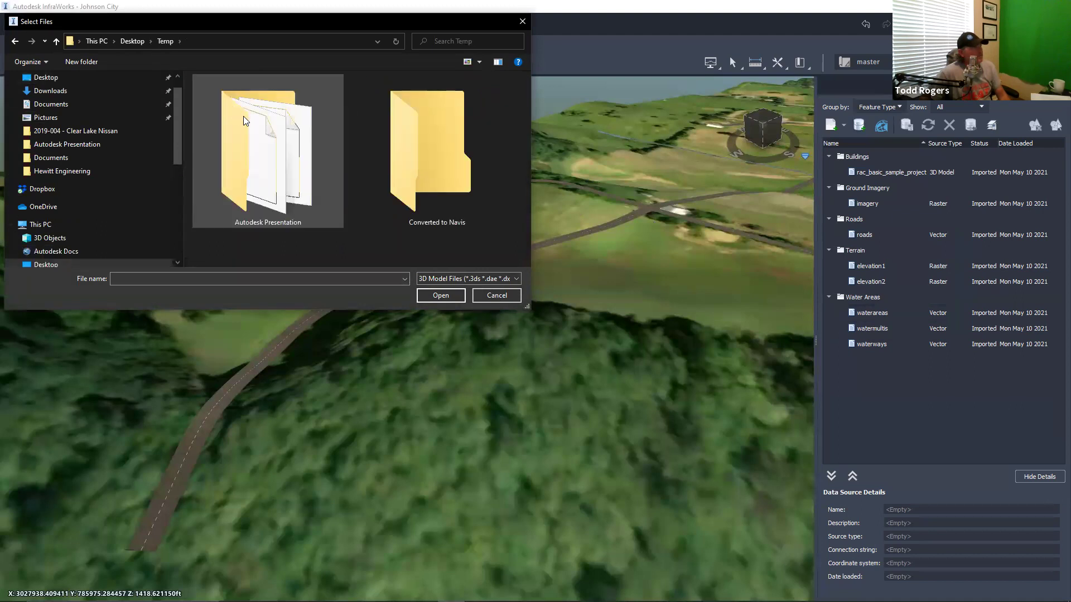
double_click(243, 116)
click(233, 93)
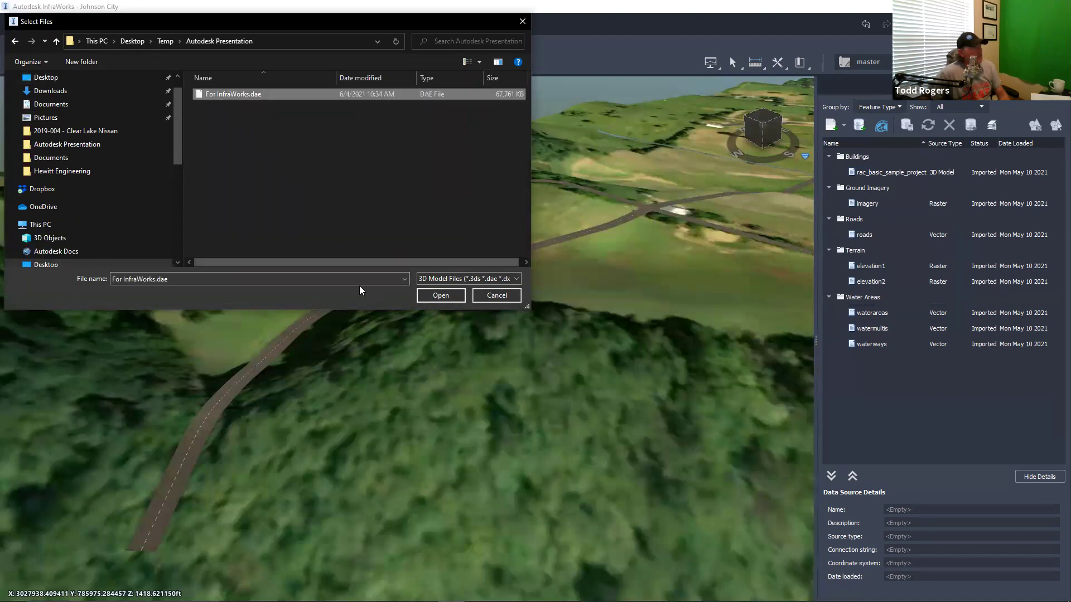
click(439, 295)
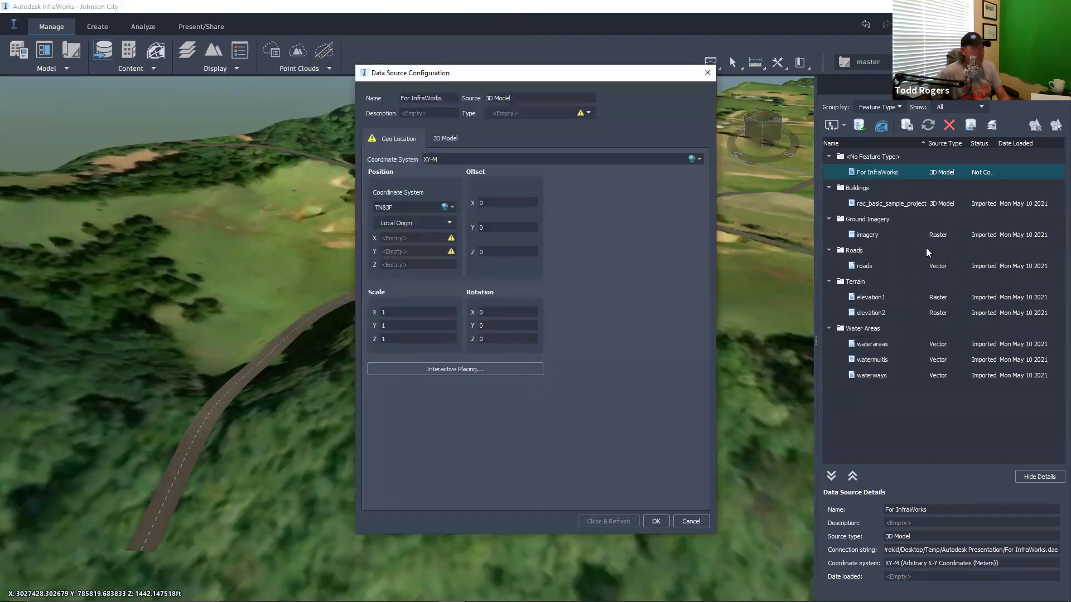
Configure the data source as City Furniture in the TN83F coordinate system and Close & Refresh
click(587, 112)
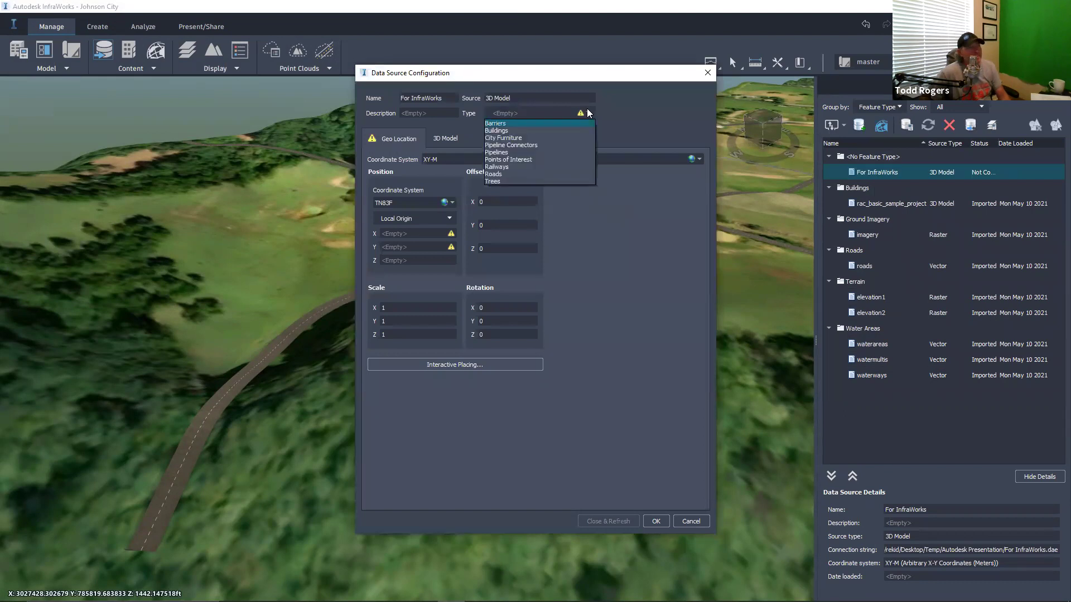
click(511, 139)
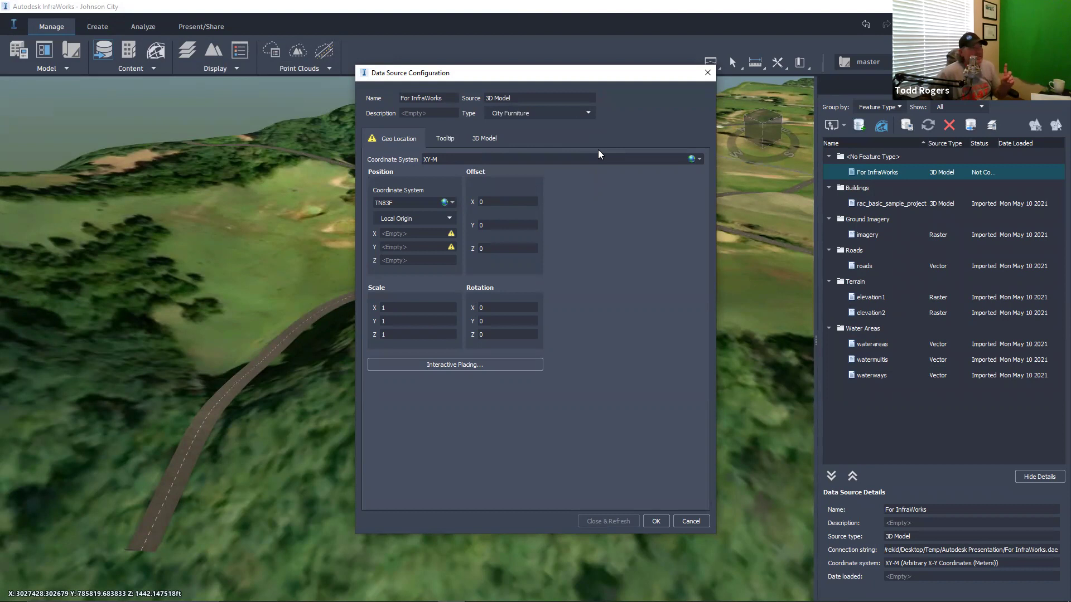
click(701, 160)
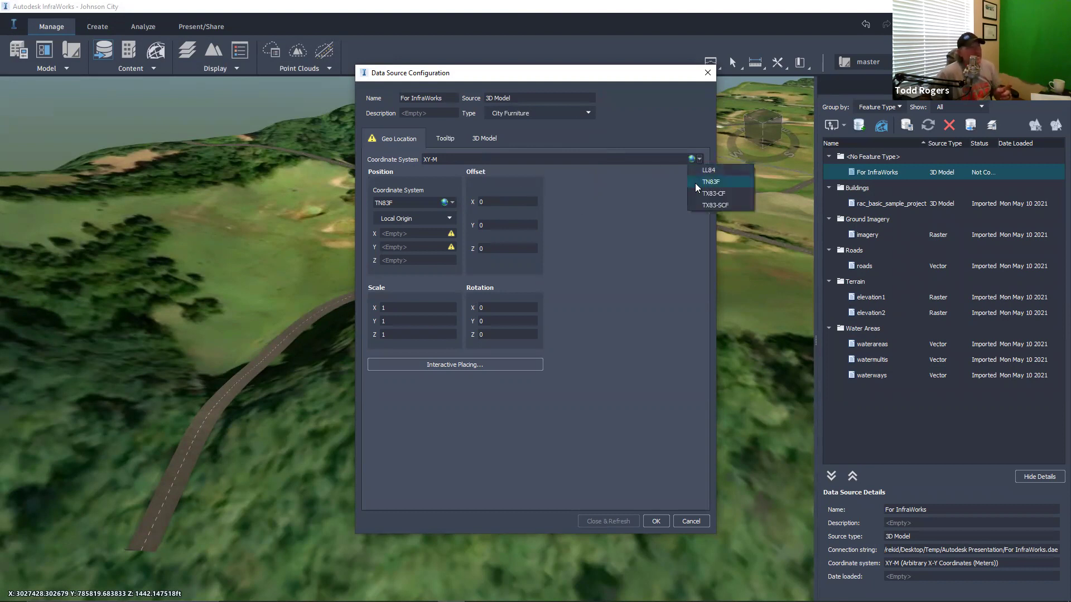
click(696, 181)
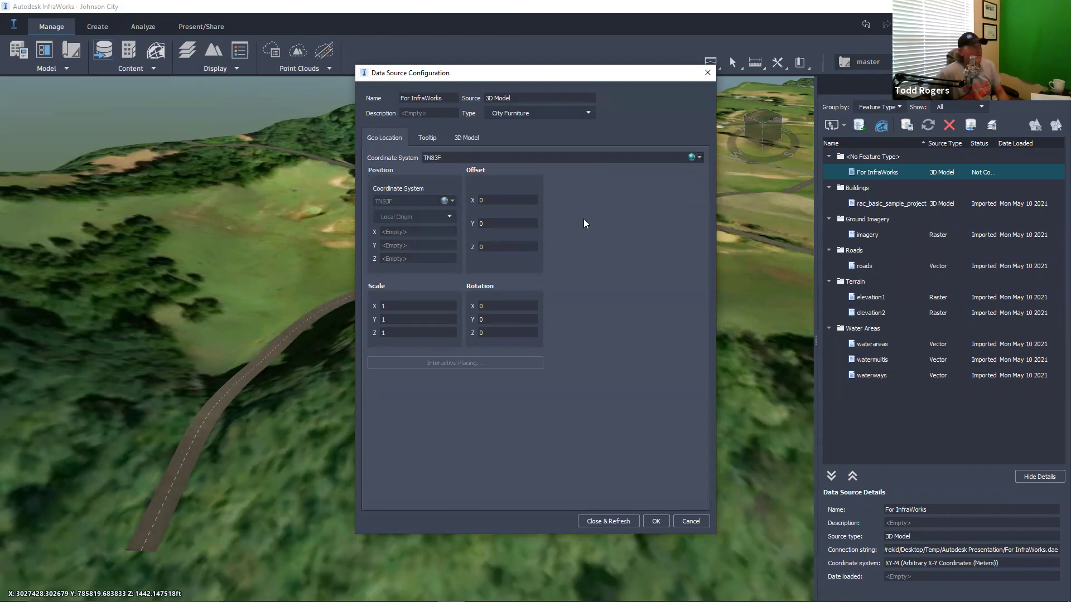
click(608, 521)
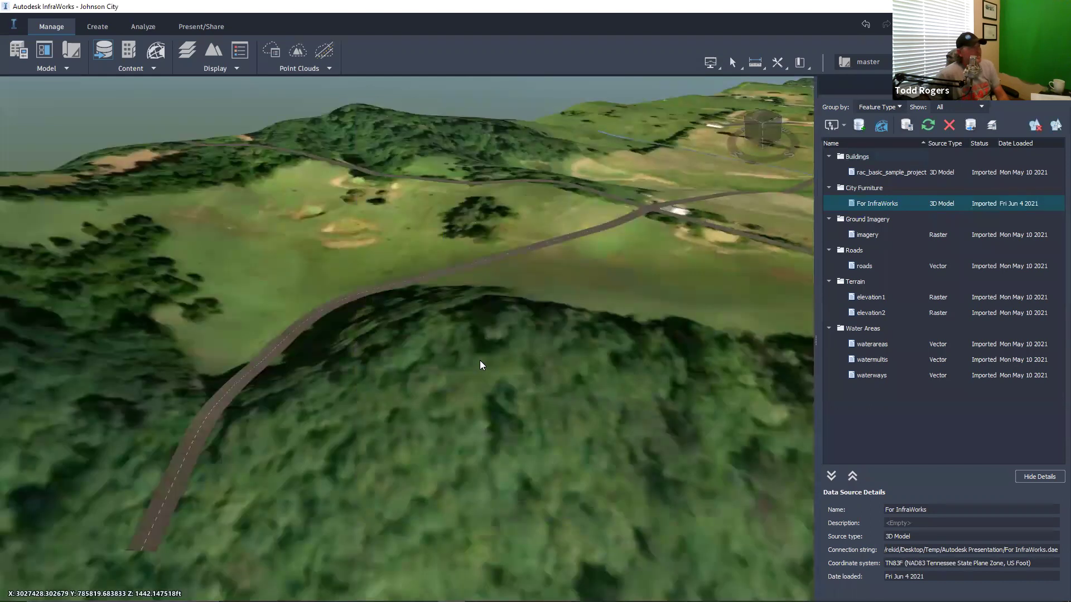
Center the road in the InfraWorks view, then return to 3ds Max
drag(376, 387, 441, 342)
scroll(445, 450, up, 3)
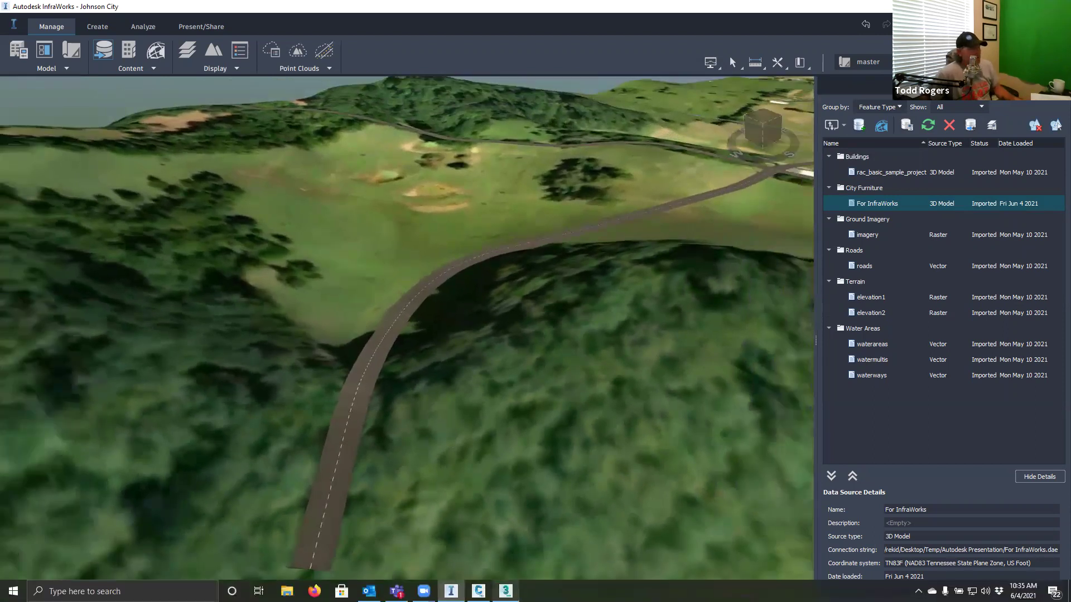
click(505, 591)
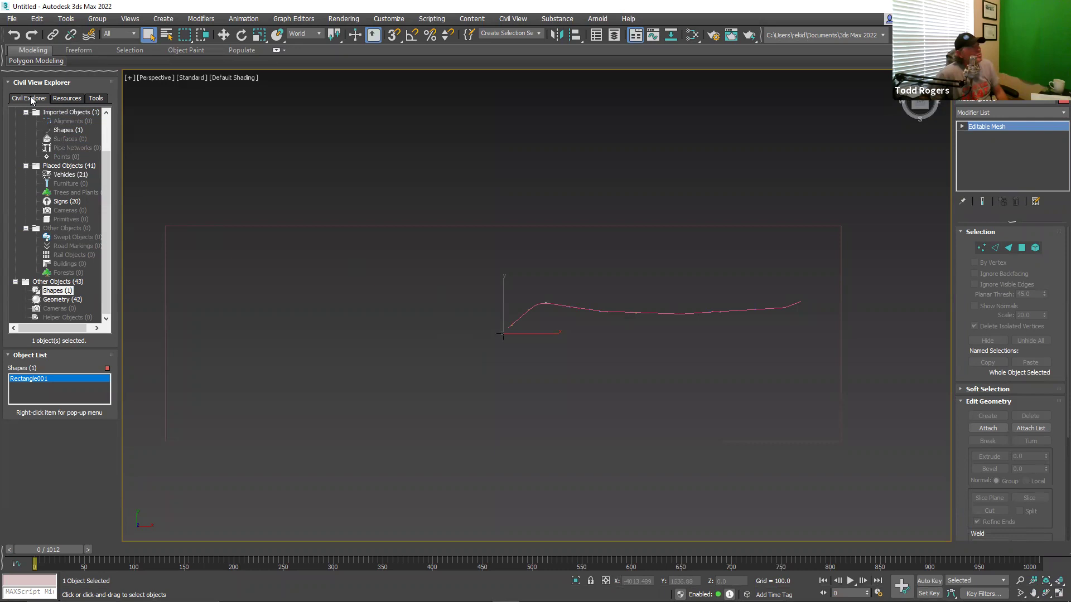
Scroll Civil View Explorer to the top and show its Scene Settings
scroll(51, 132, up, 2)
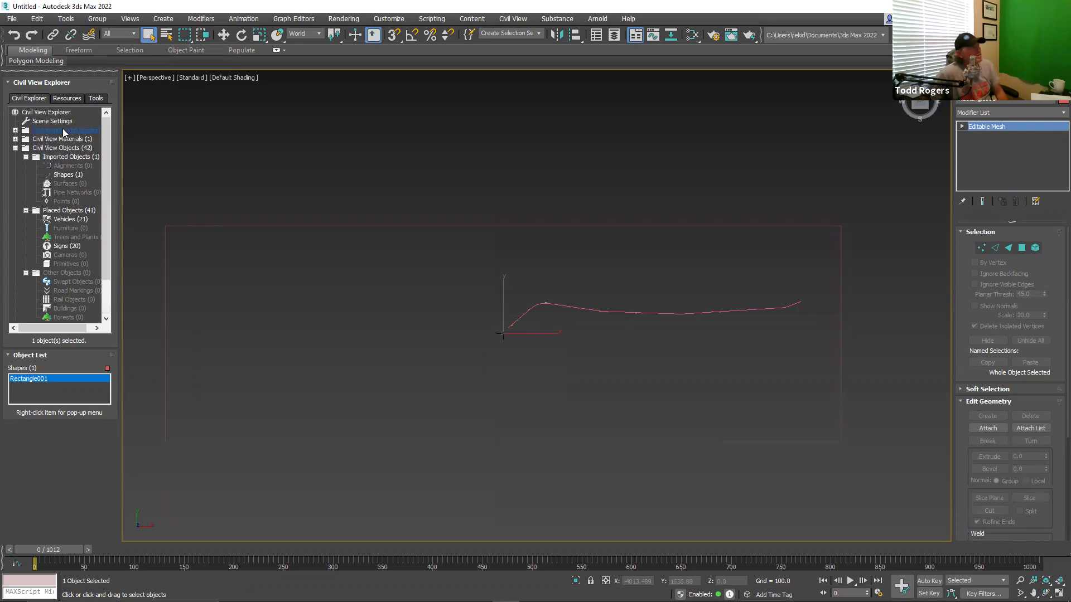
click(49, 121)
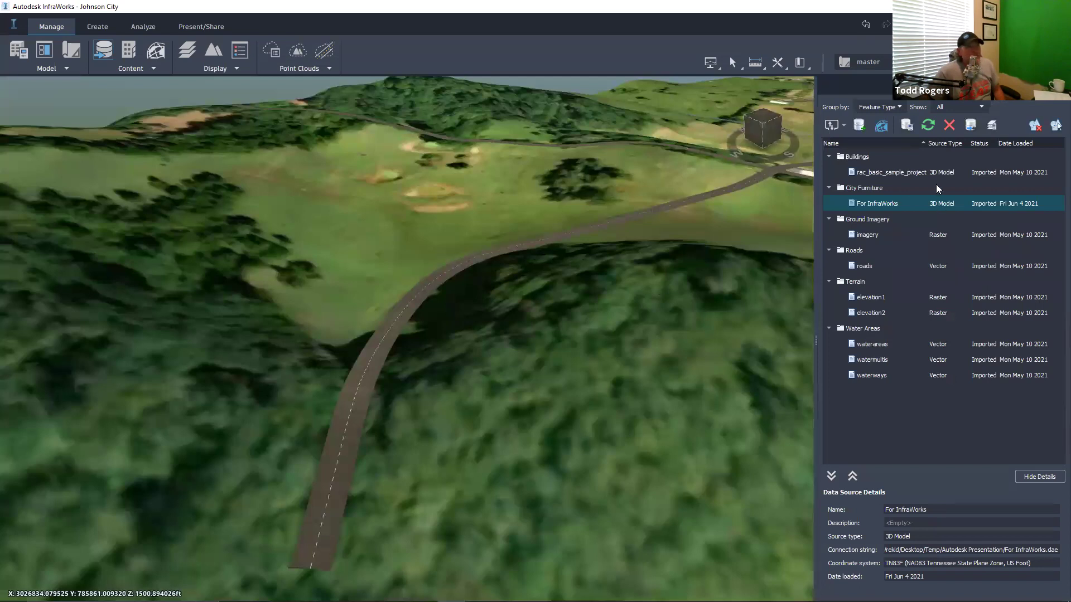
Give For InfraWorks an offset of X 3025660 and Y 785652, then Close & Refresh
double_click(905, 204)
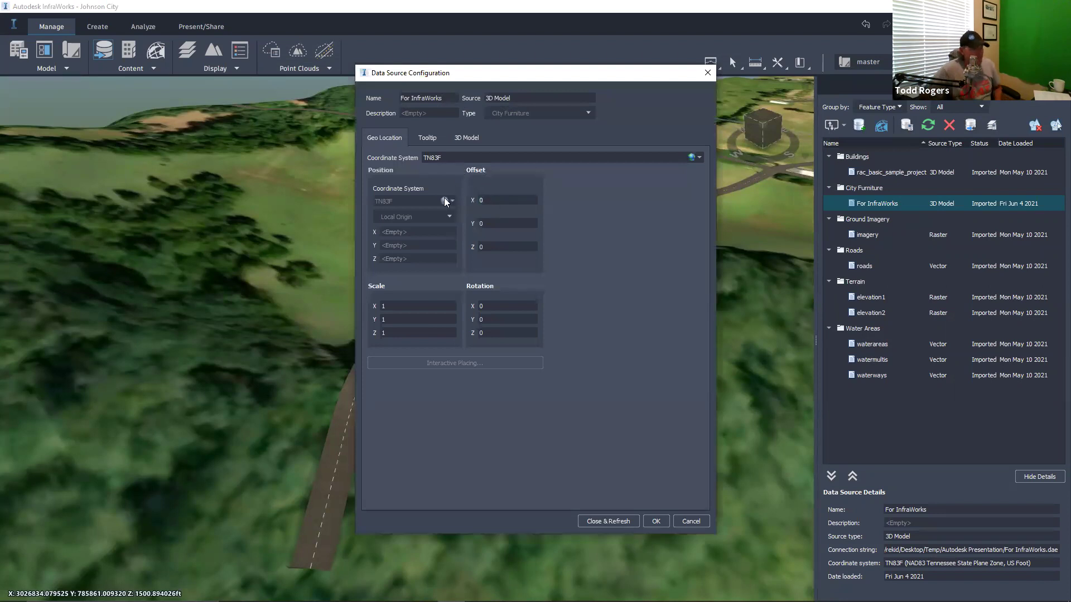
text(02)
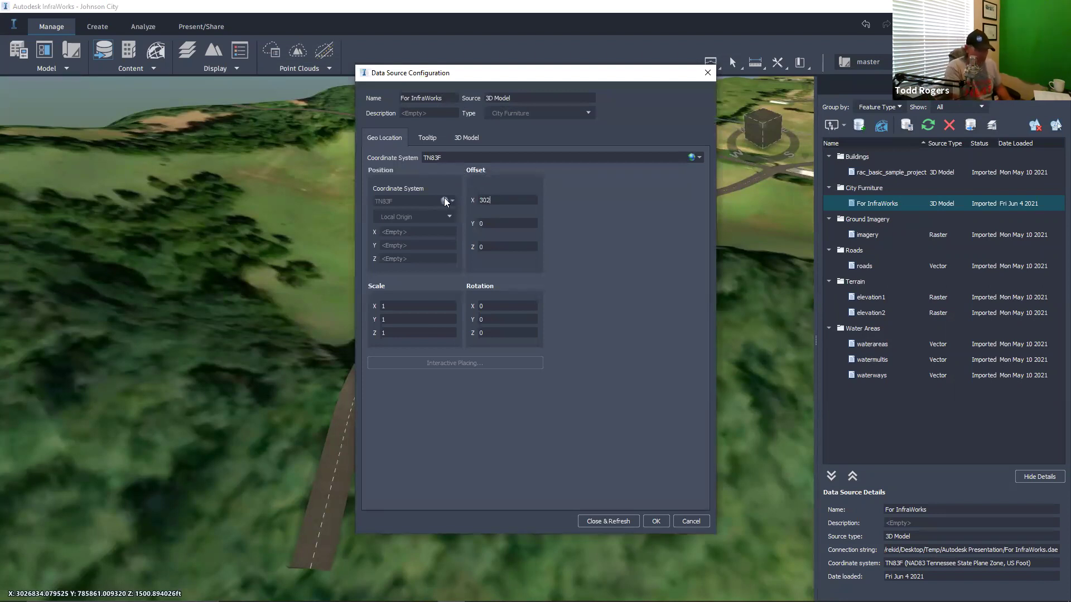
text(5660)
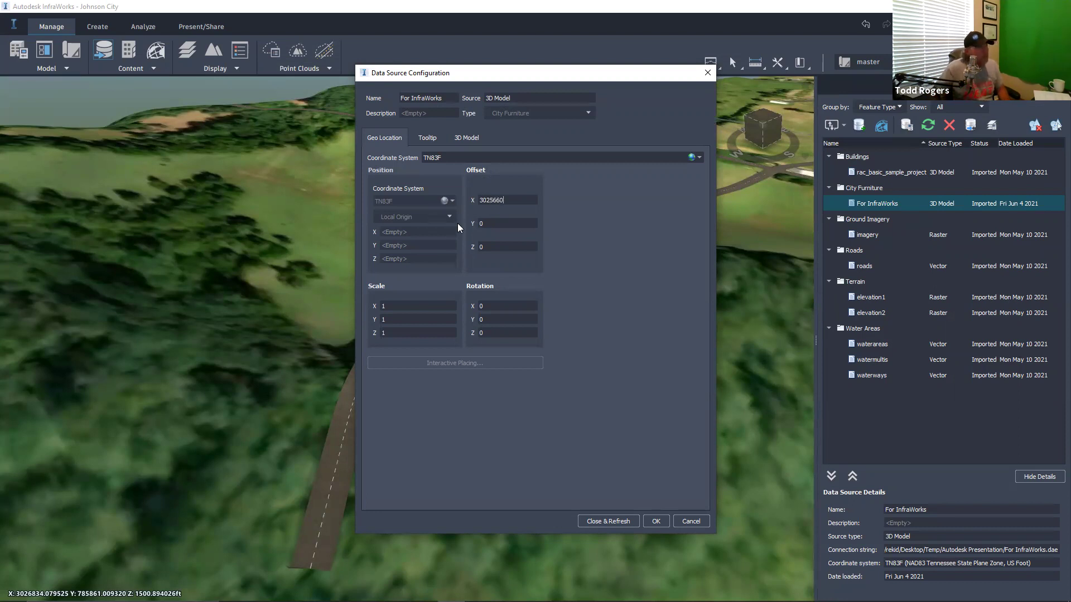
key(shift+Home)
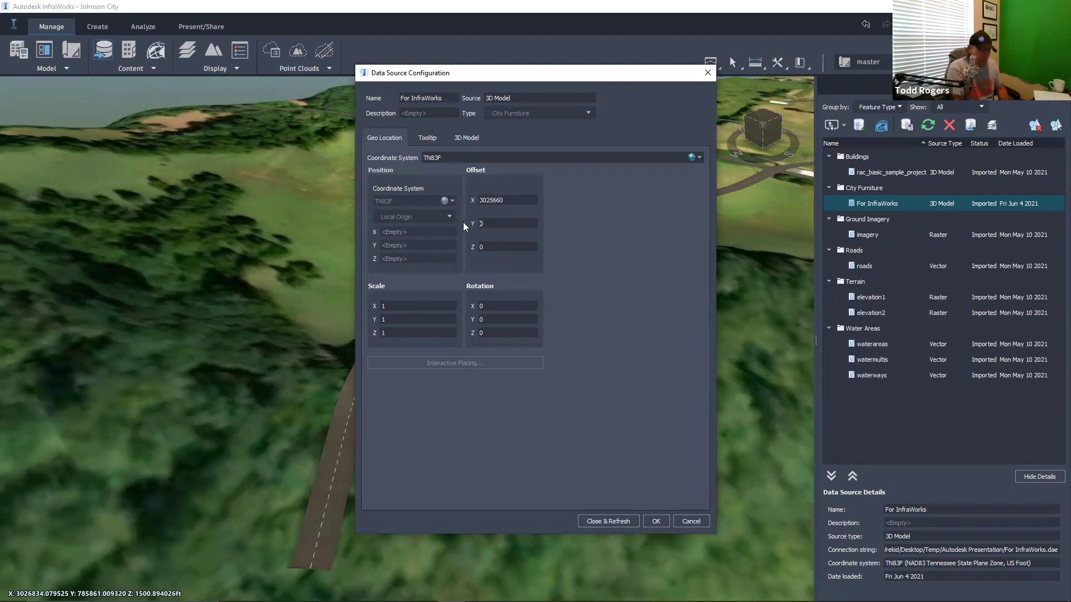
text(785652)
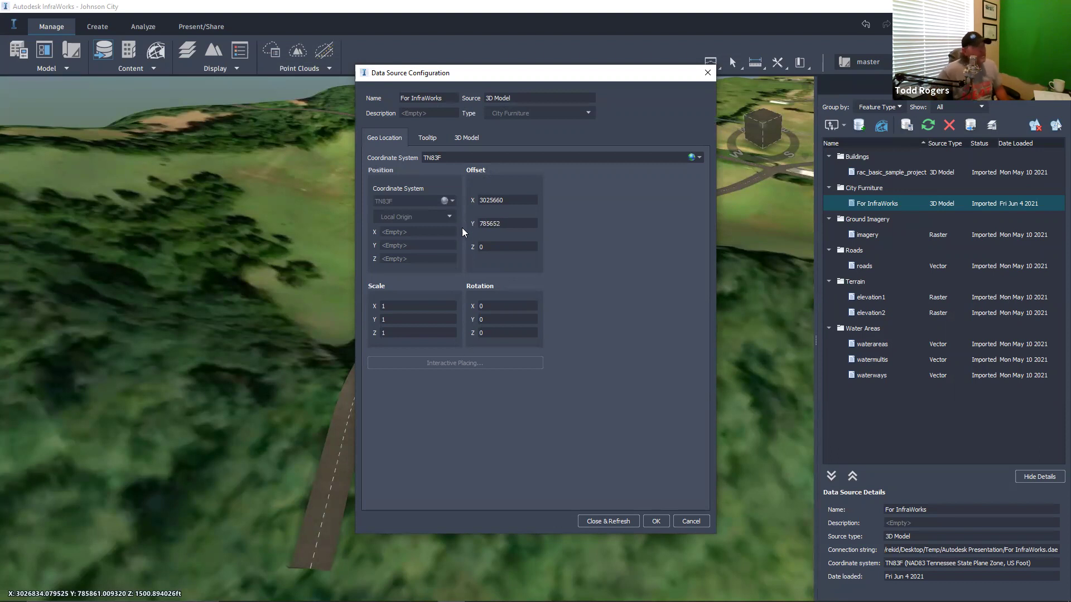
click(606, 520)
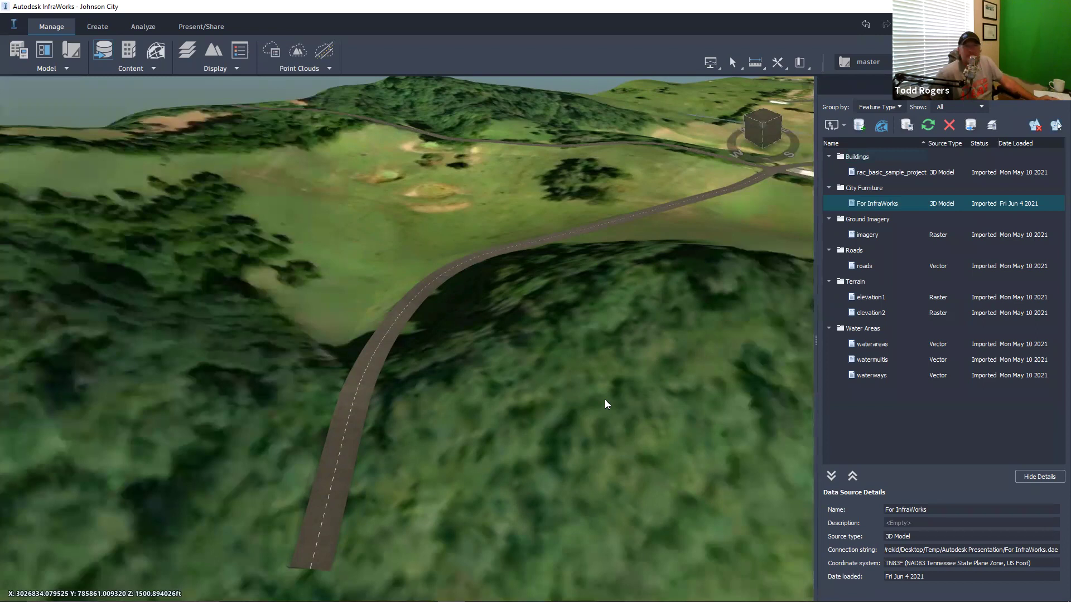
Scale the For InfraWorks model by 3.2808 in X, Y and Z, refresh, and view it along the road
double_click(884, 202)
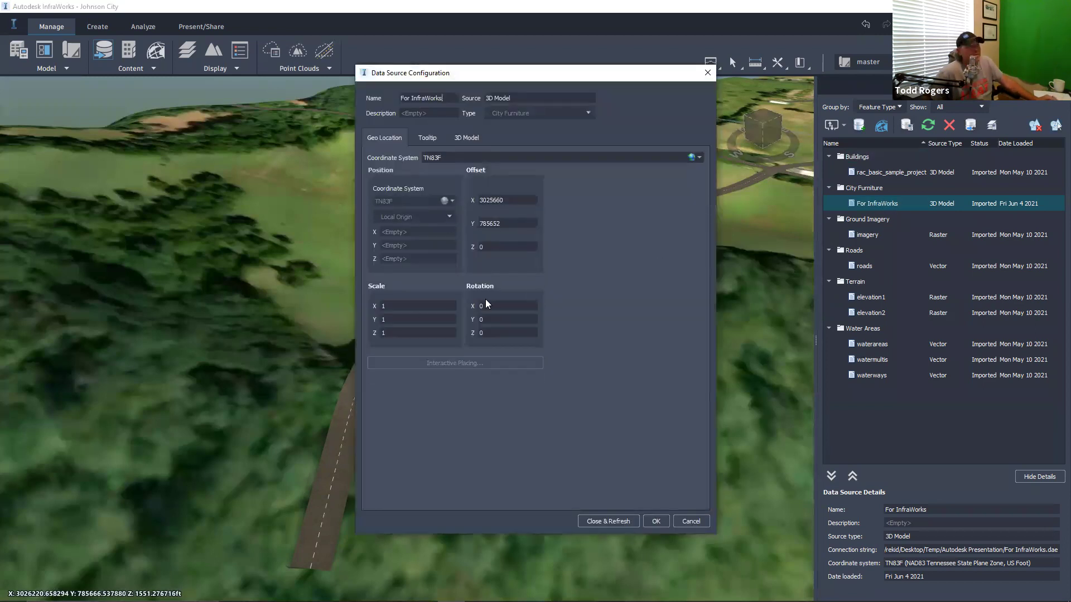
click(398, 306)
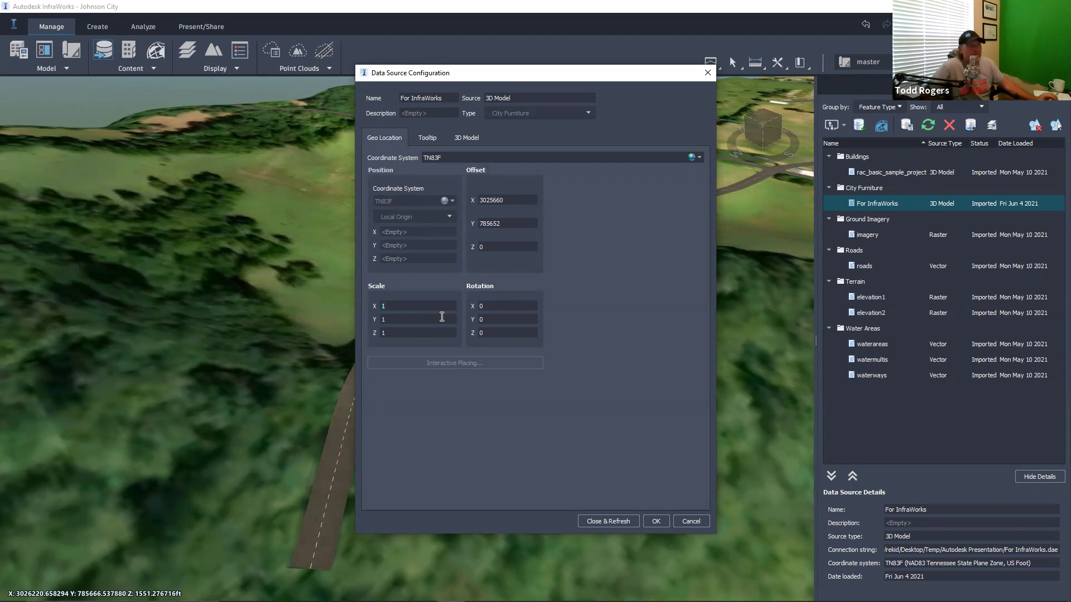
text(3.2808)
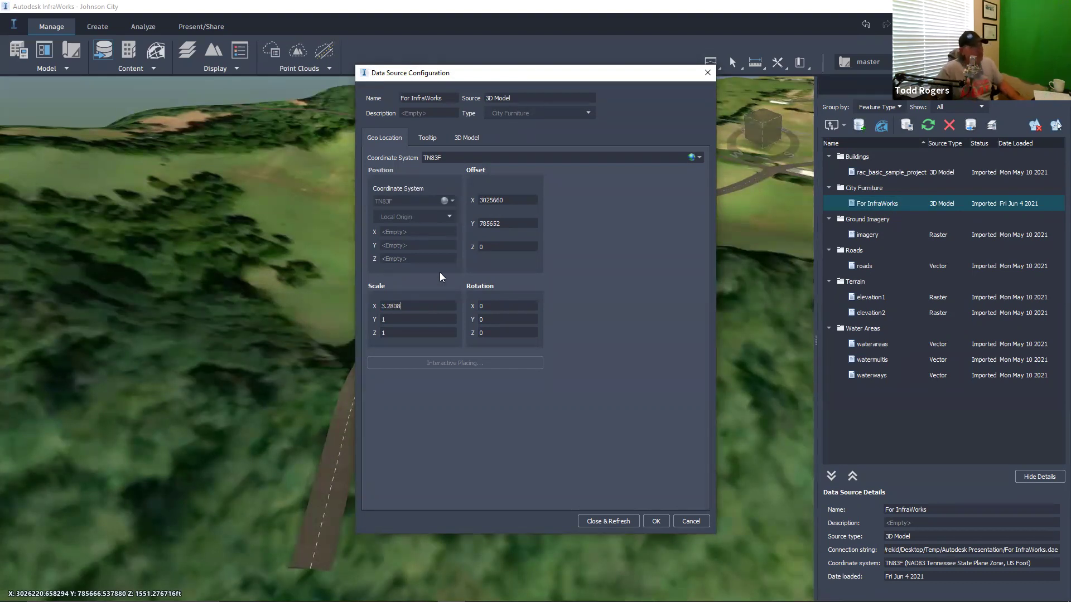
click(393, 320)
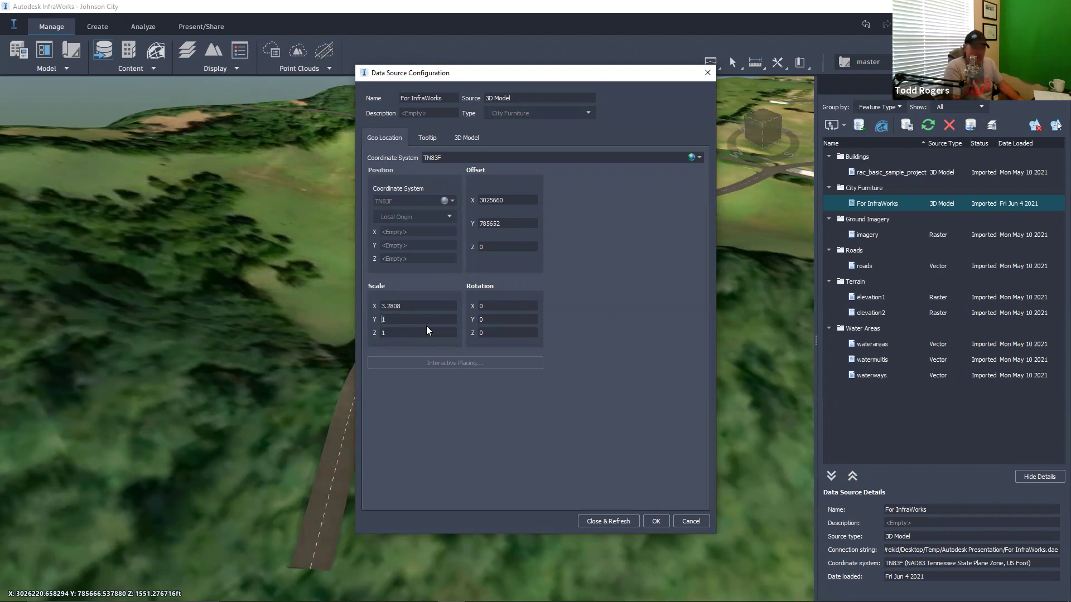
key(BackSpace)
text(3.2808)
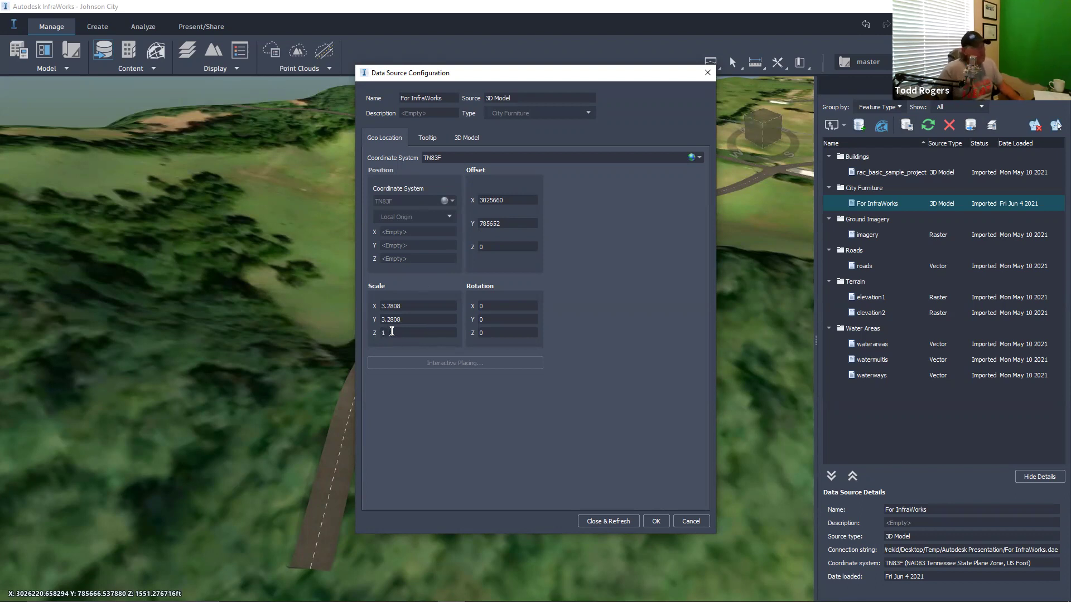
text(3.)
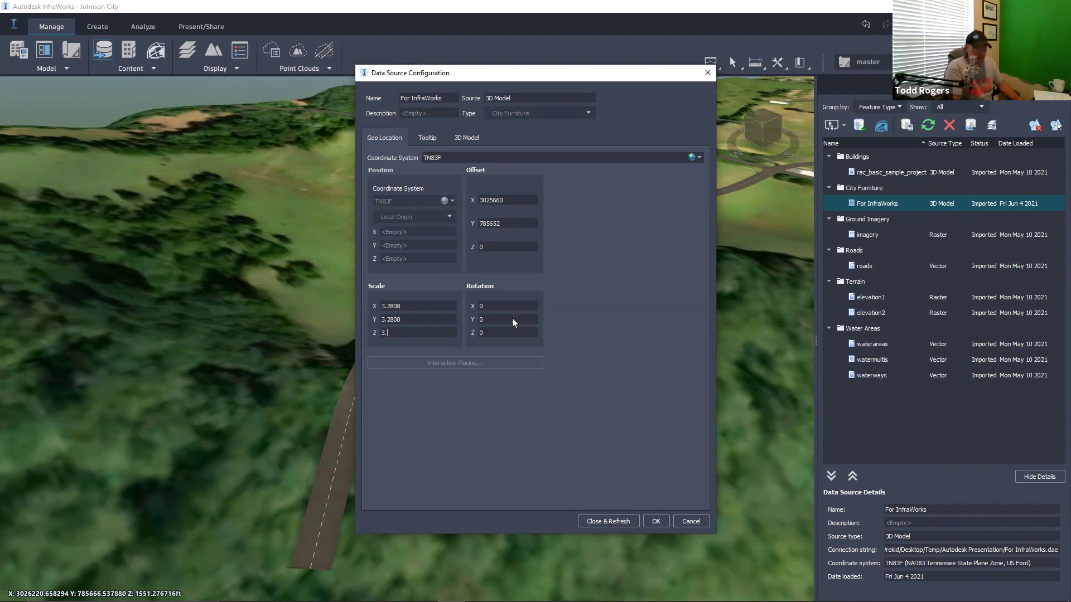
text(2808)
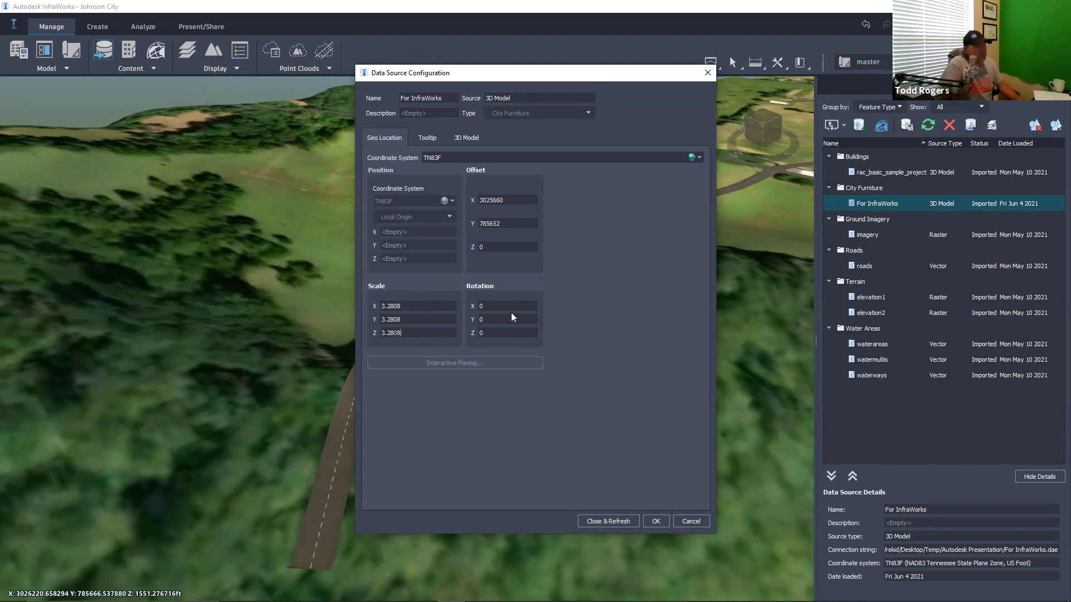
click(602, 521)
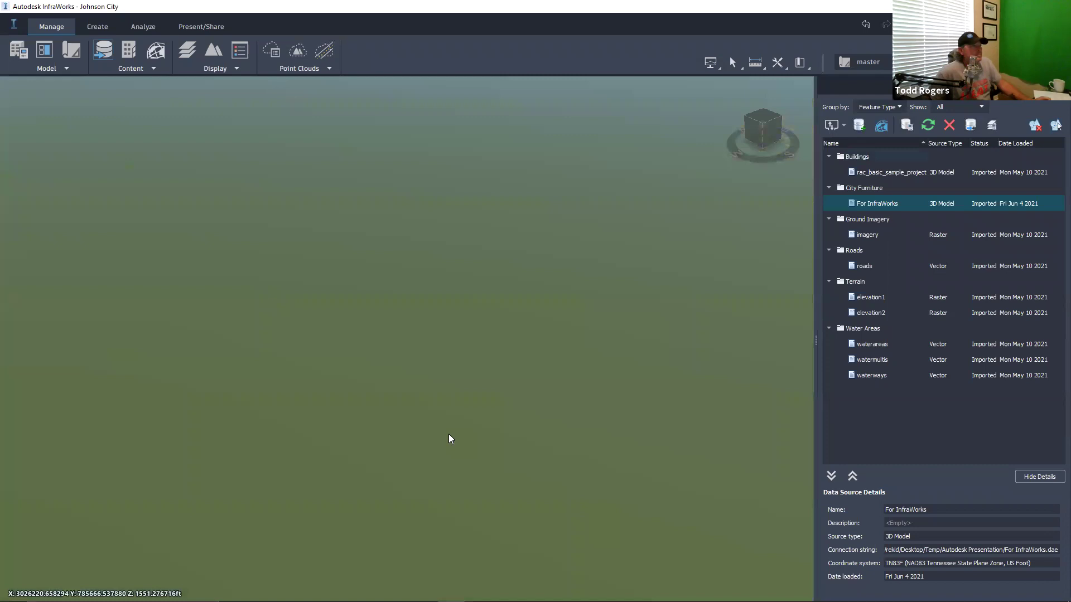
scroll(309, 437, down, 5)
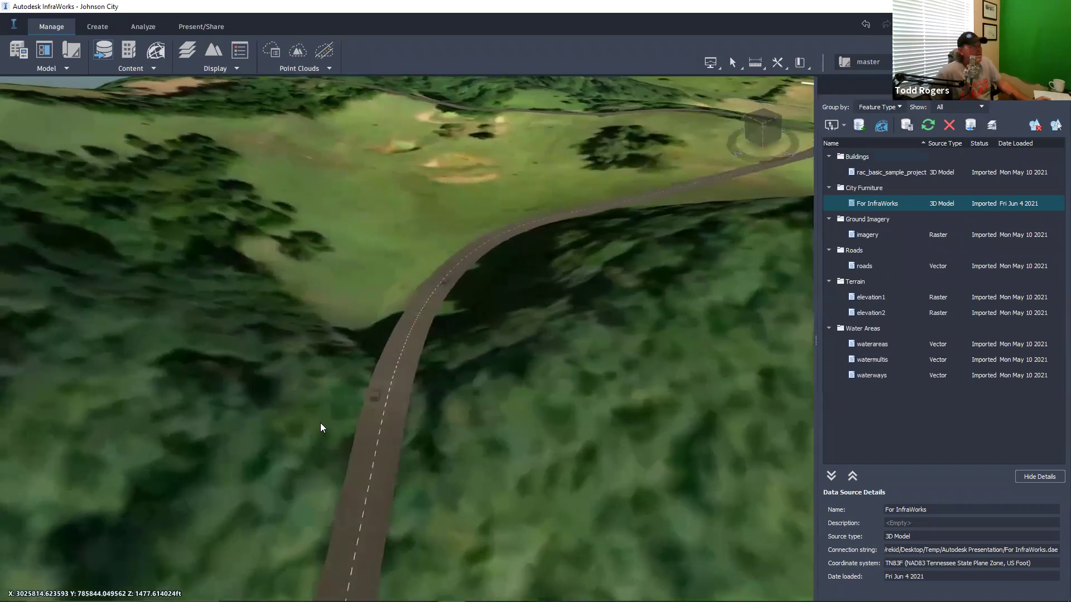
shift+middle_drag(339, 412, 414, 373)
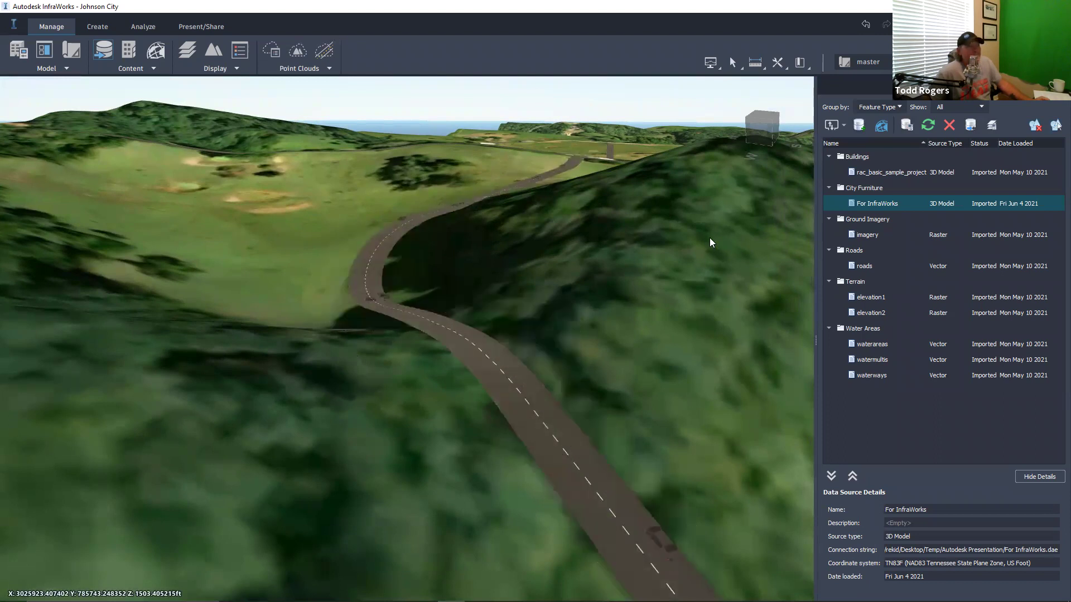
Enable Invert Transparency in the For InfraWorks 3D Model settings and refresh the data sources
double_click(890, 206)
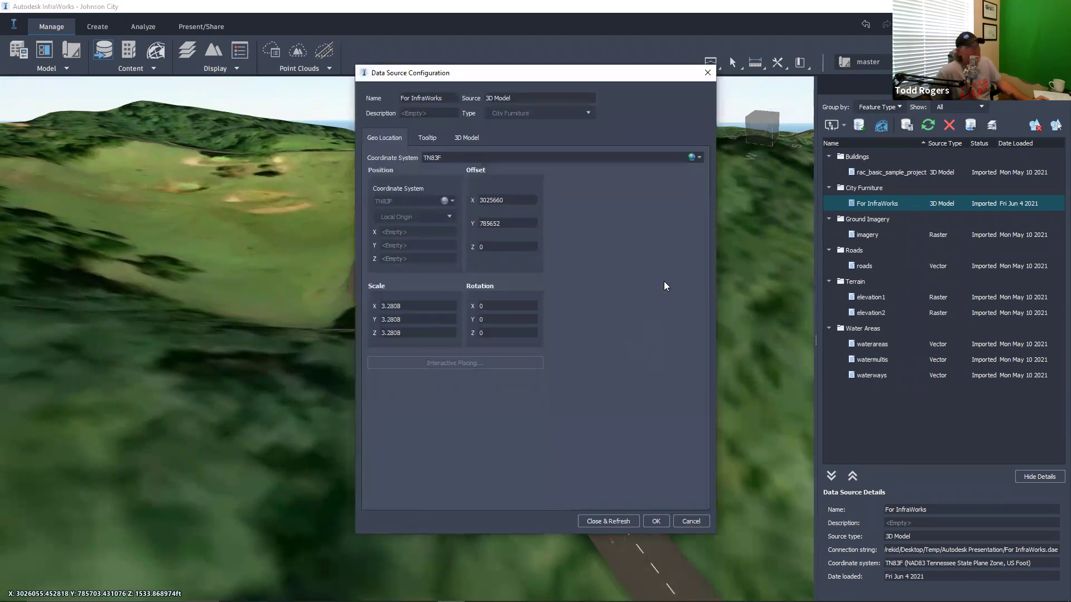
click(467, 138)
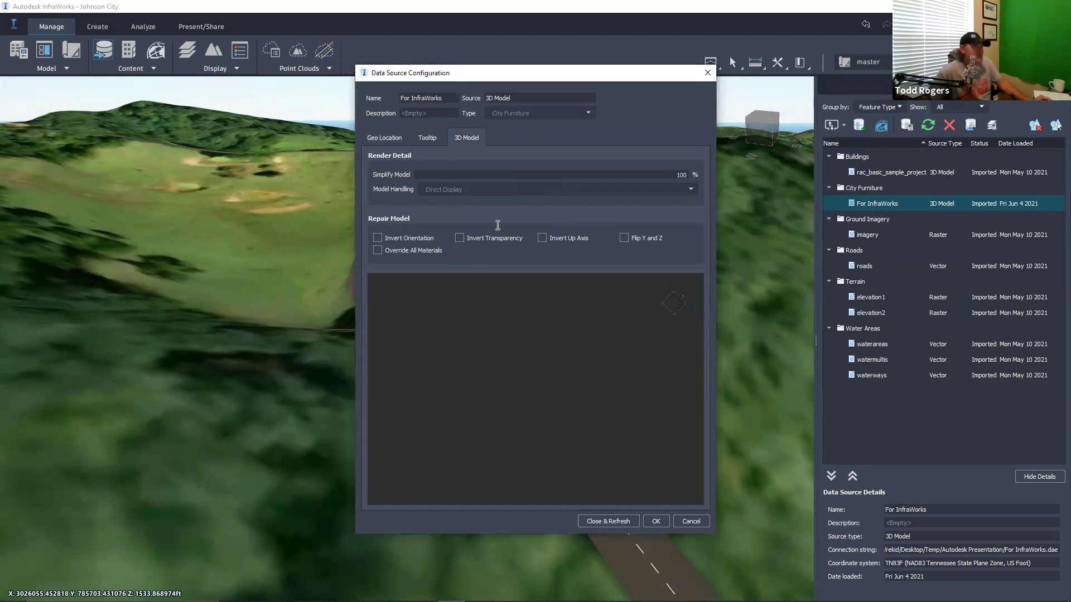
click(460, 239)
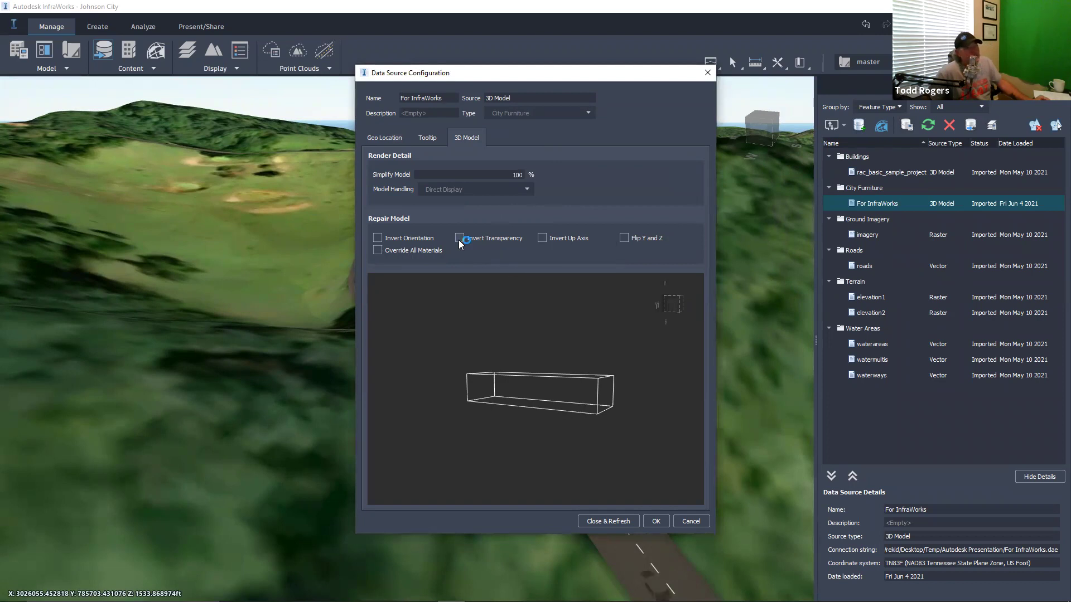
click(598, 522)
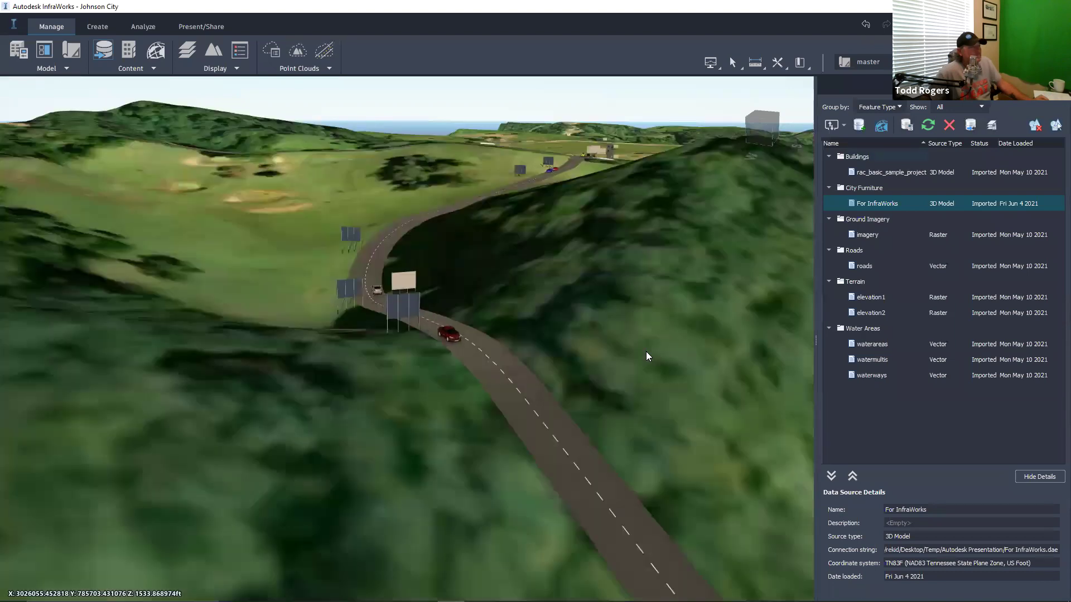
shift+middle_drag(497, 279, 404, 357)
shift+middle_drag(182, 403, 134, 355)
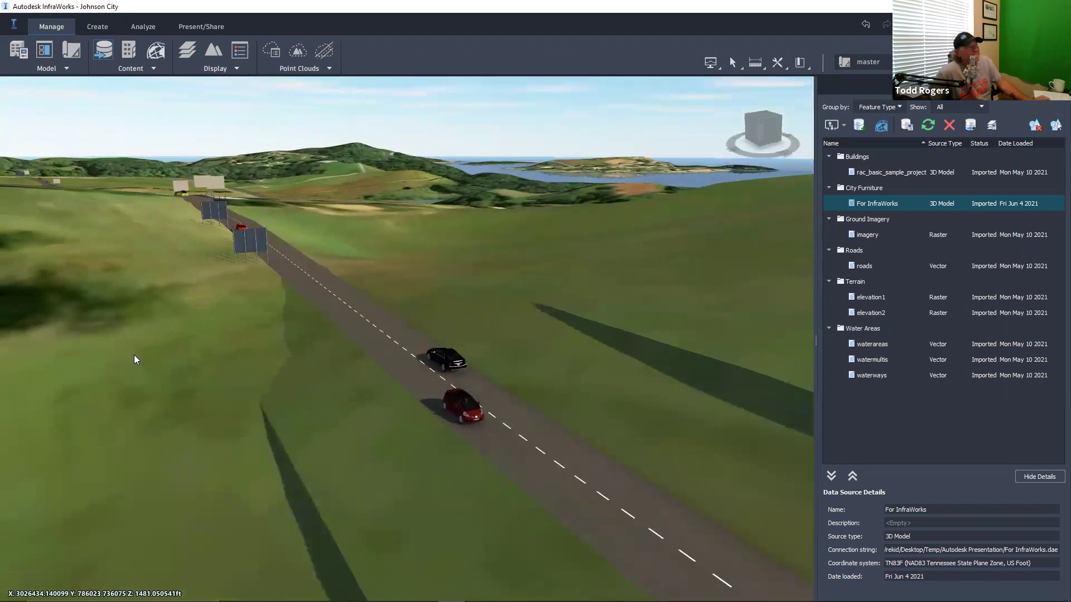
shift+middle_drag(508, 327, 414, 285)
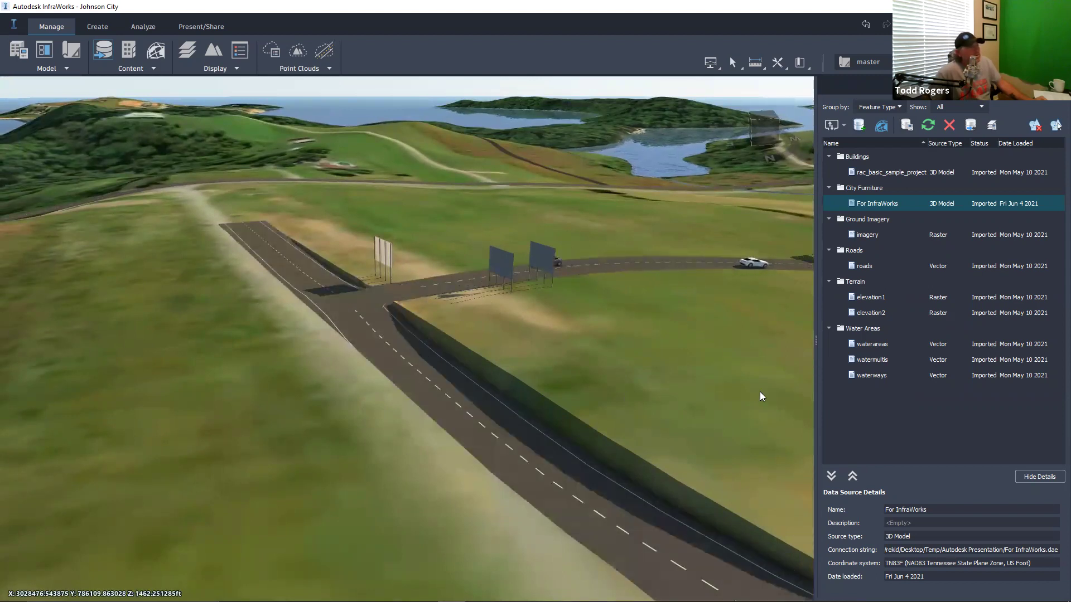
drag(525, 316, 252, 463)
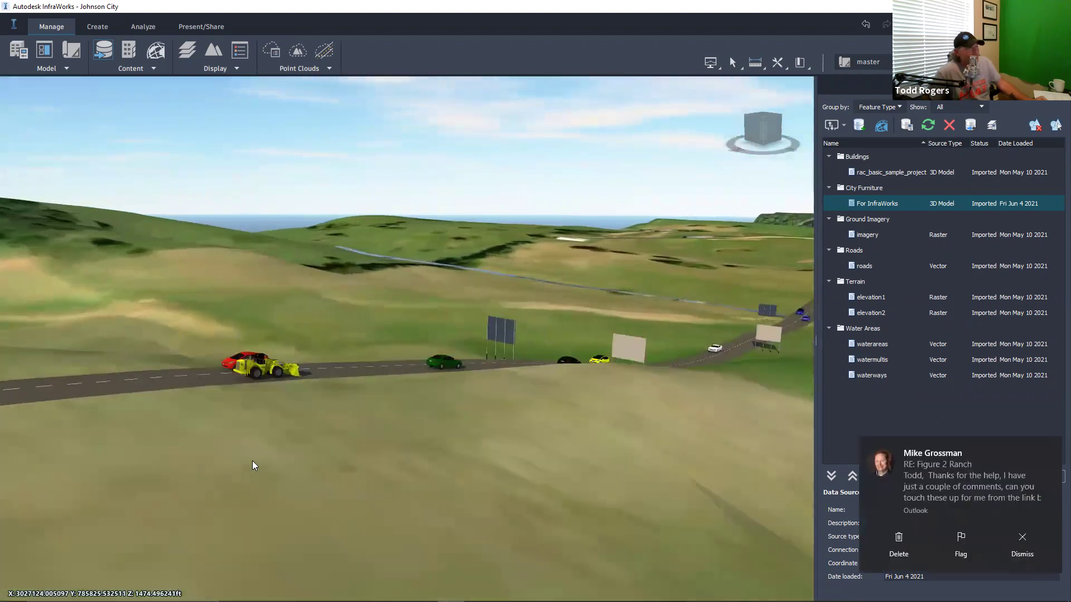
drag(564, 376, 220, 433)
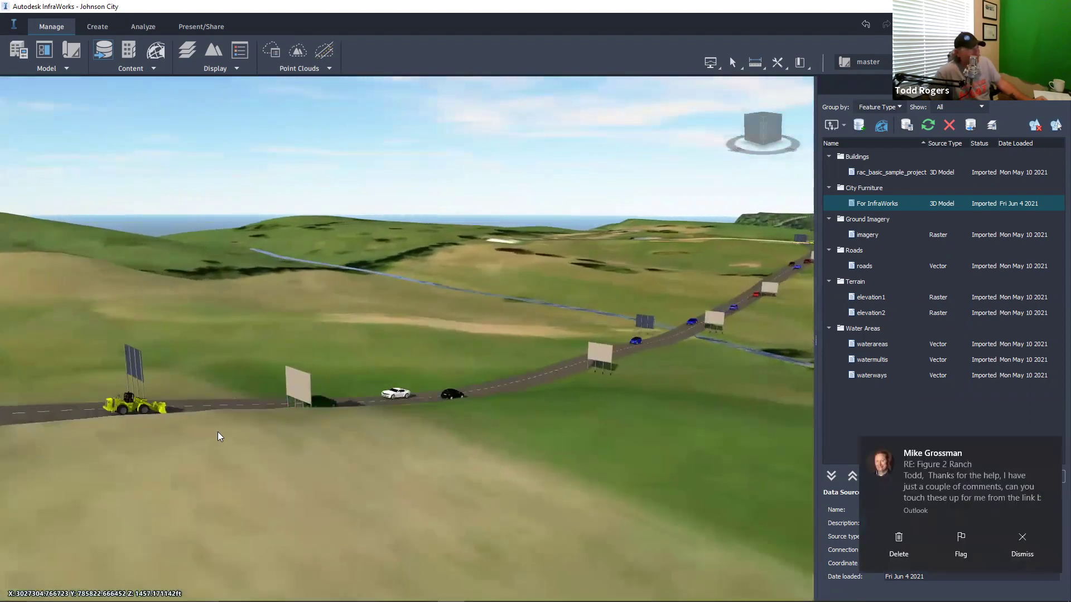
drag(302, 417, 549, 390)
drag(421, 431, 516, 478)
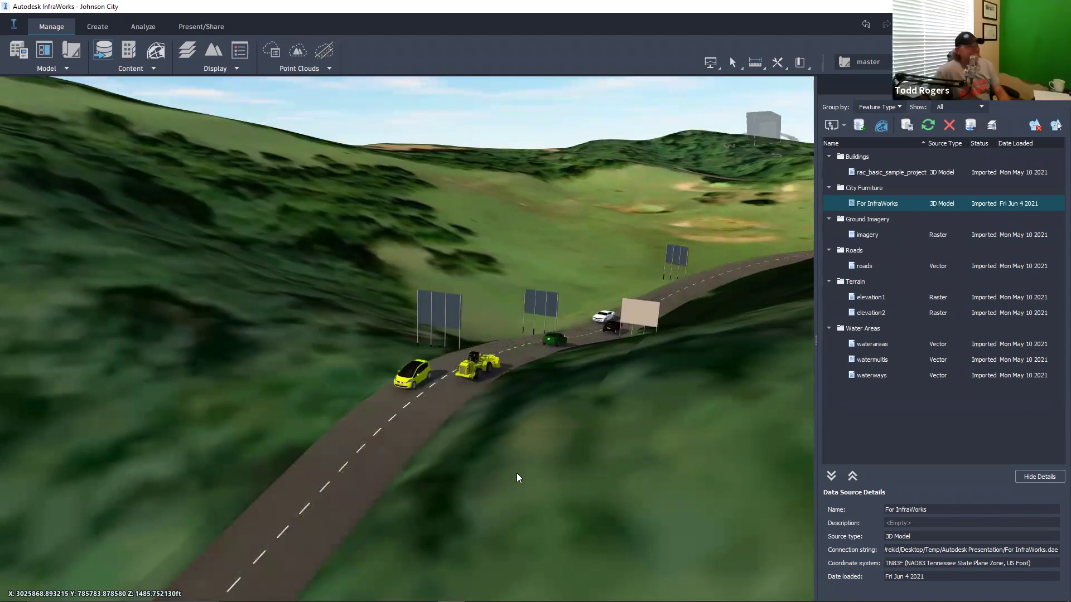
drag(477, 470, 610, 408)
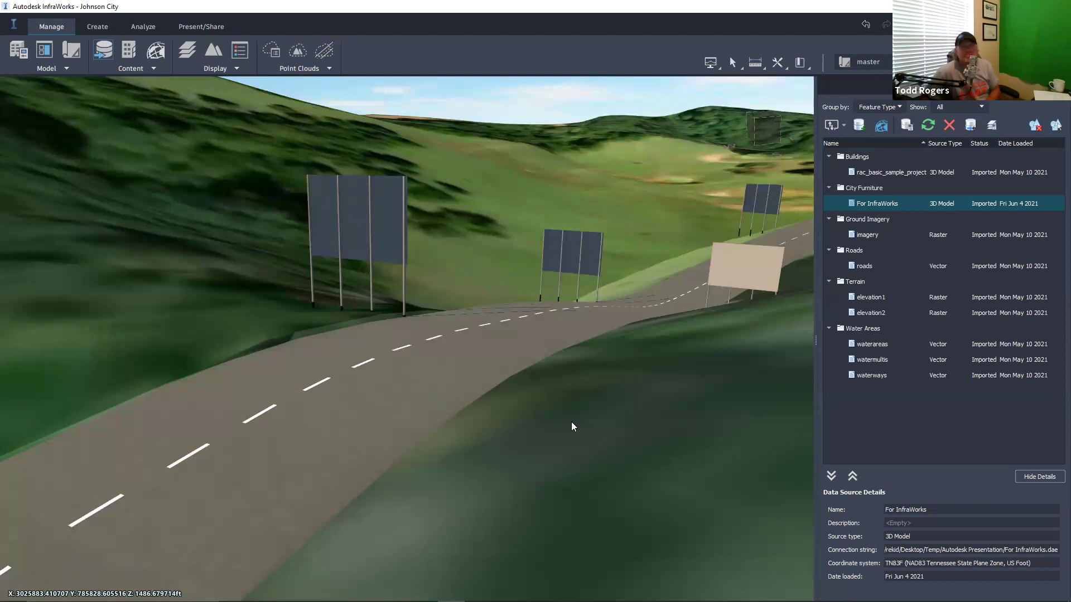
middle_drag(568, 432, 340, 437)
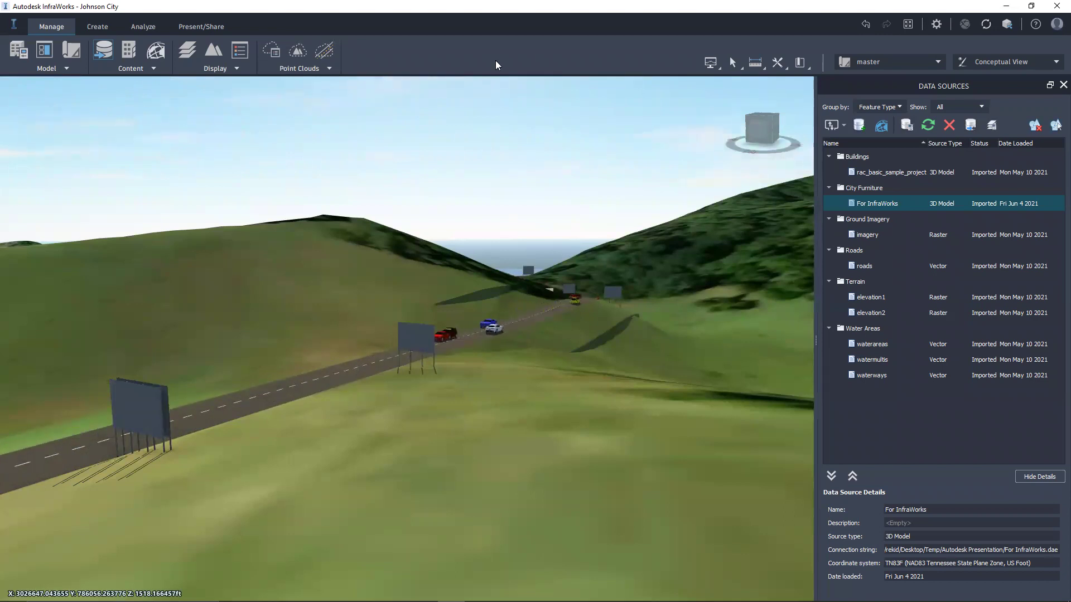
Open the Epic Games Launcher and switch the Twinmotion version to Twinmotion 2020.1
key(super)
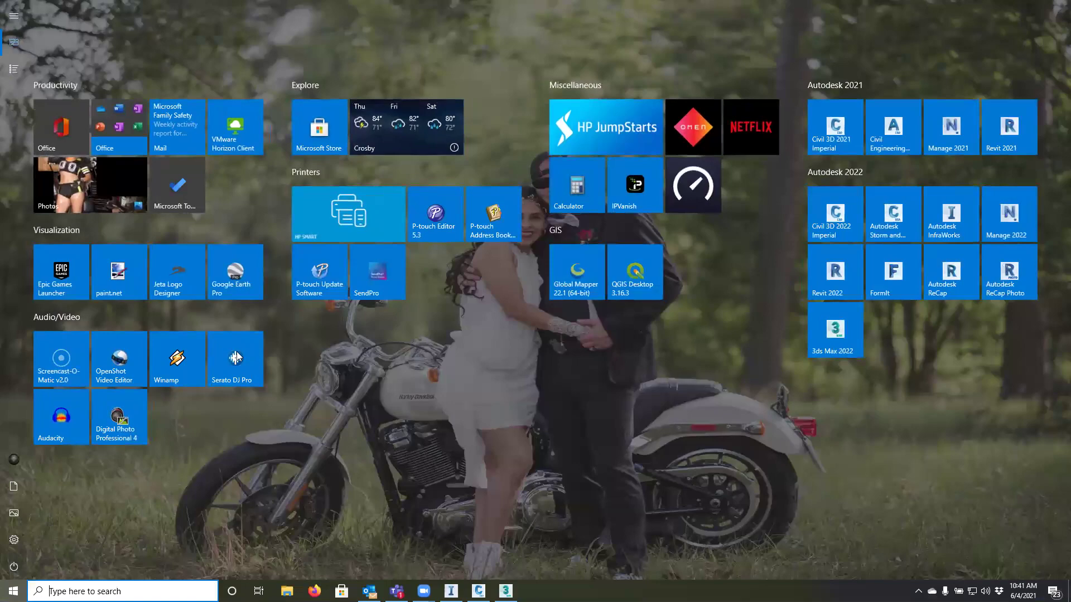
click(46, 266)
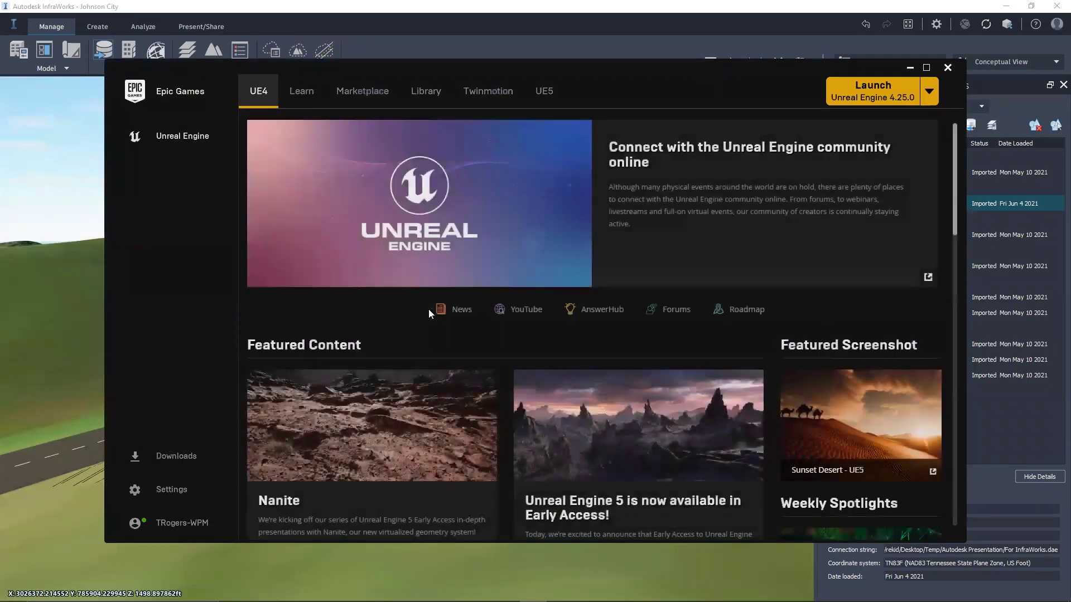
click(486, 90)
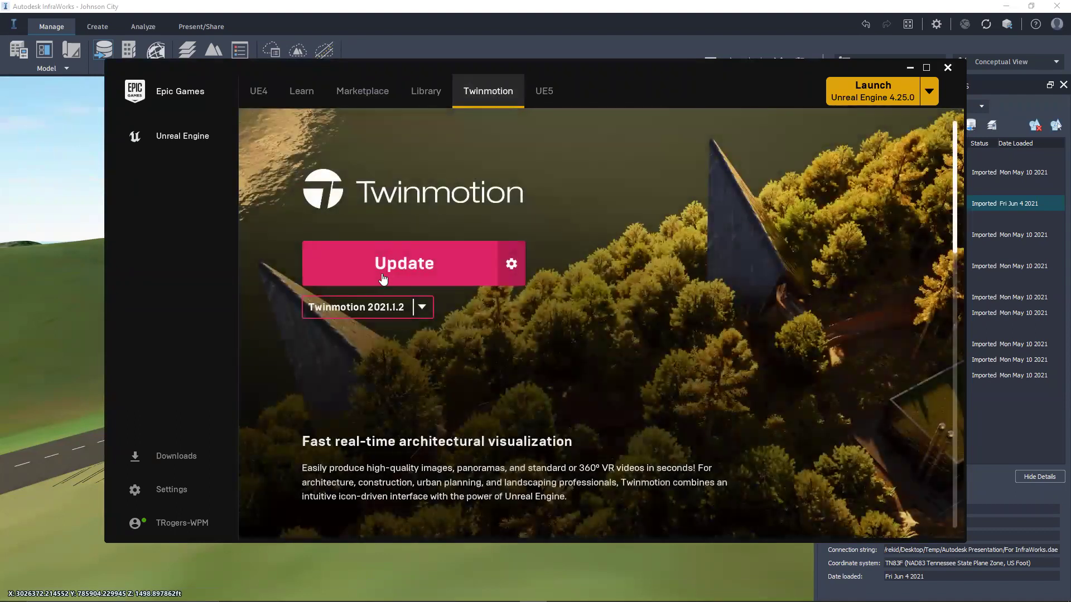
click(419, 308)
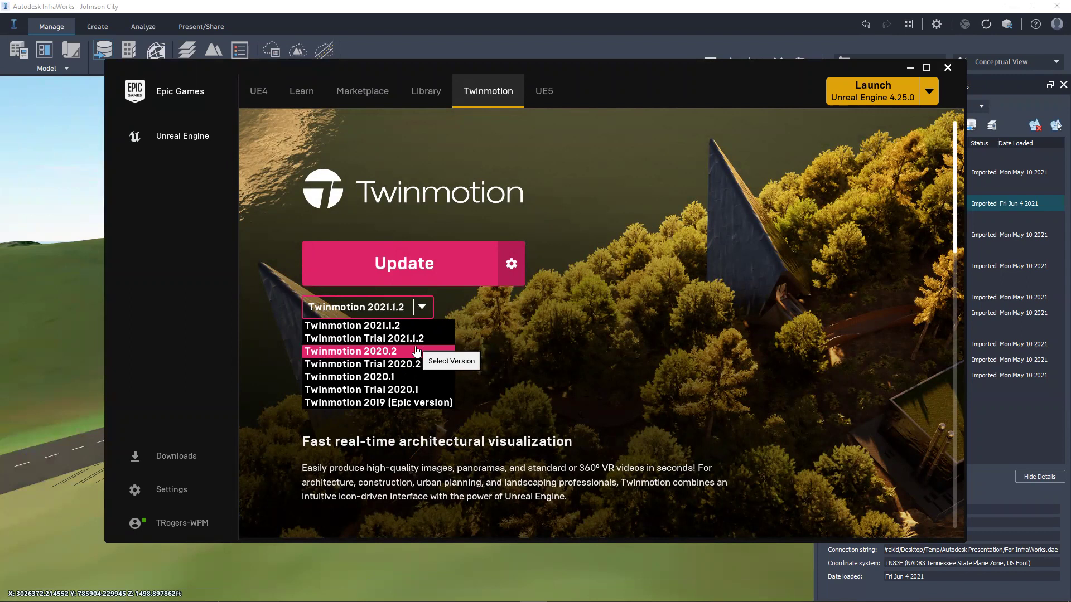
click(367, 379)
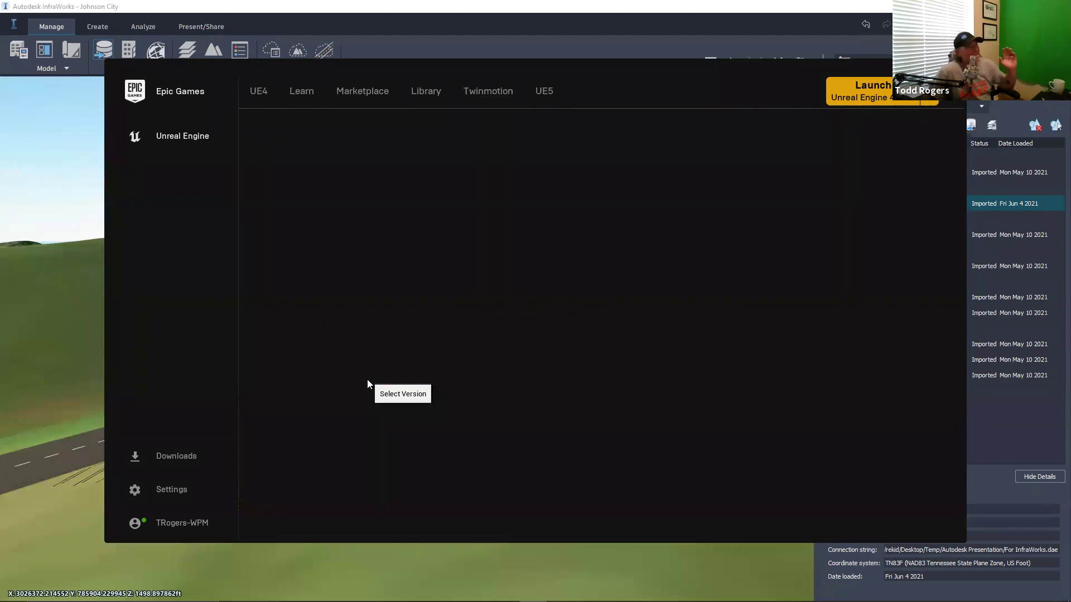
Launch Twinmotion 2020.1, then zoom InfraWorks out to the whole site and show the Present/Share tools
click(426, 277)
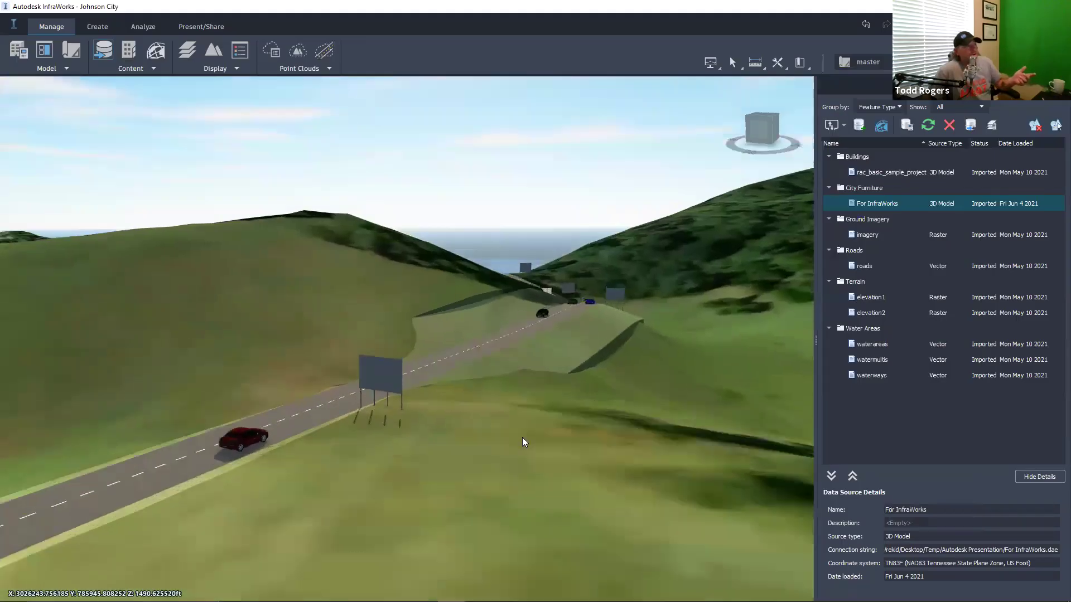
scroll(487, 312, down, 8)
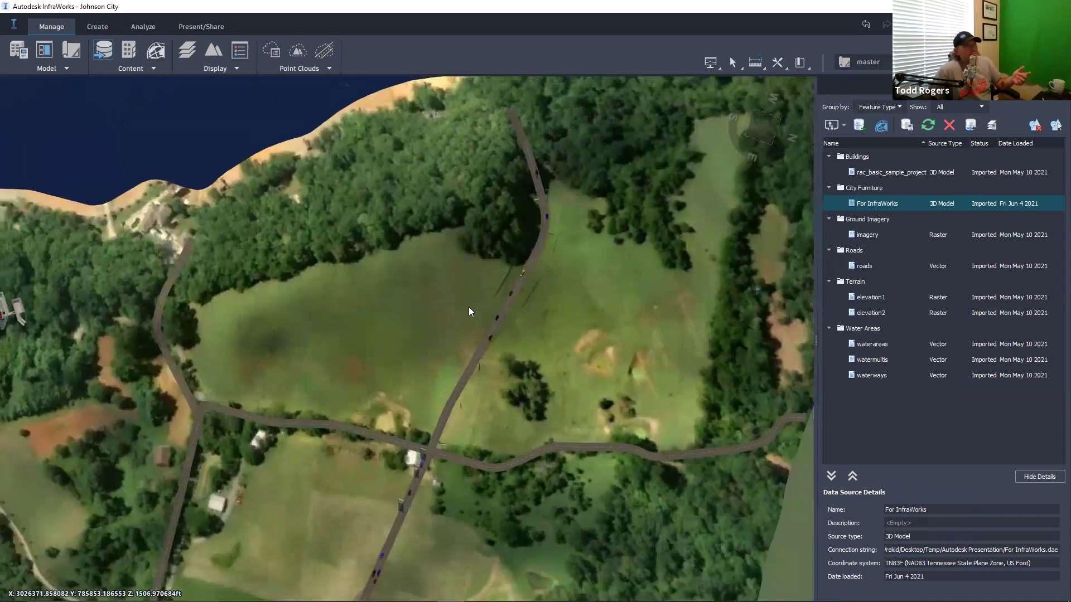
scroll(588, 239, down, 5)
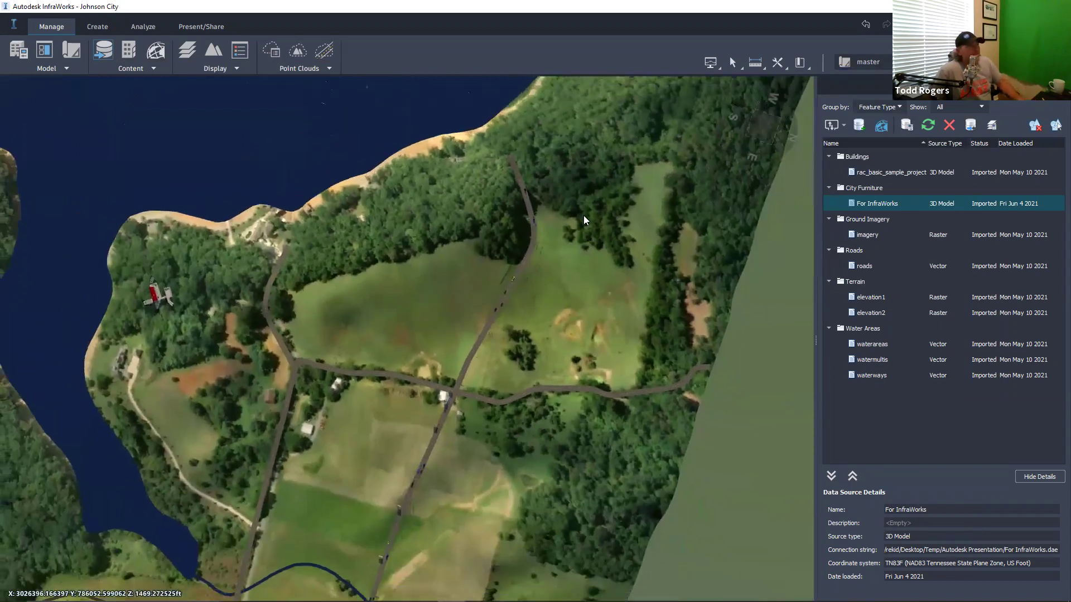
click(176, 28)
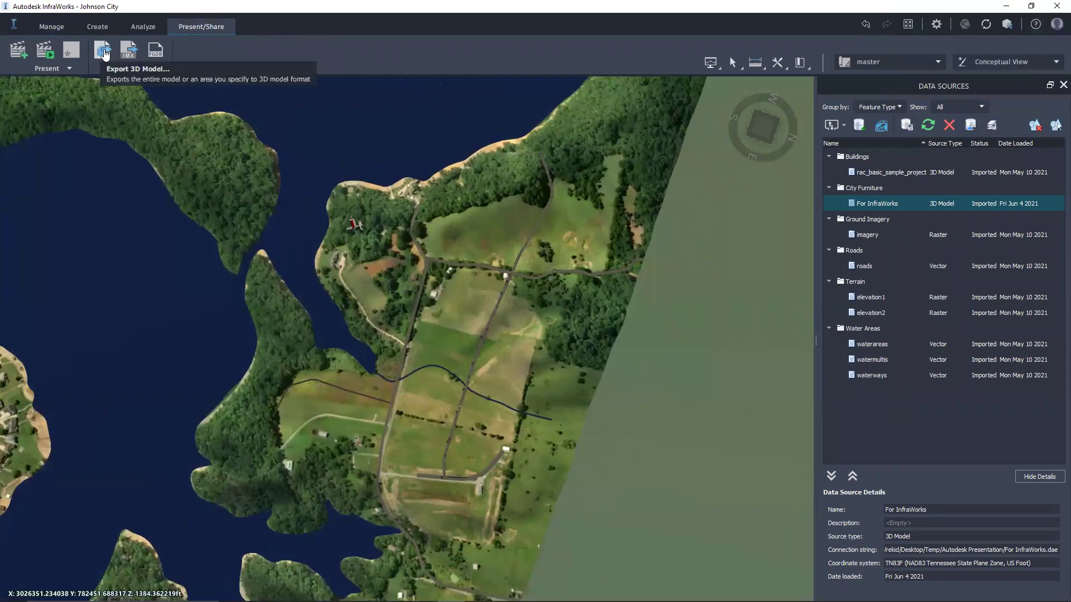
Abandon a first polygon export attempt and remove the For InfraWorks data source
click(103, 51)
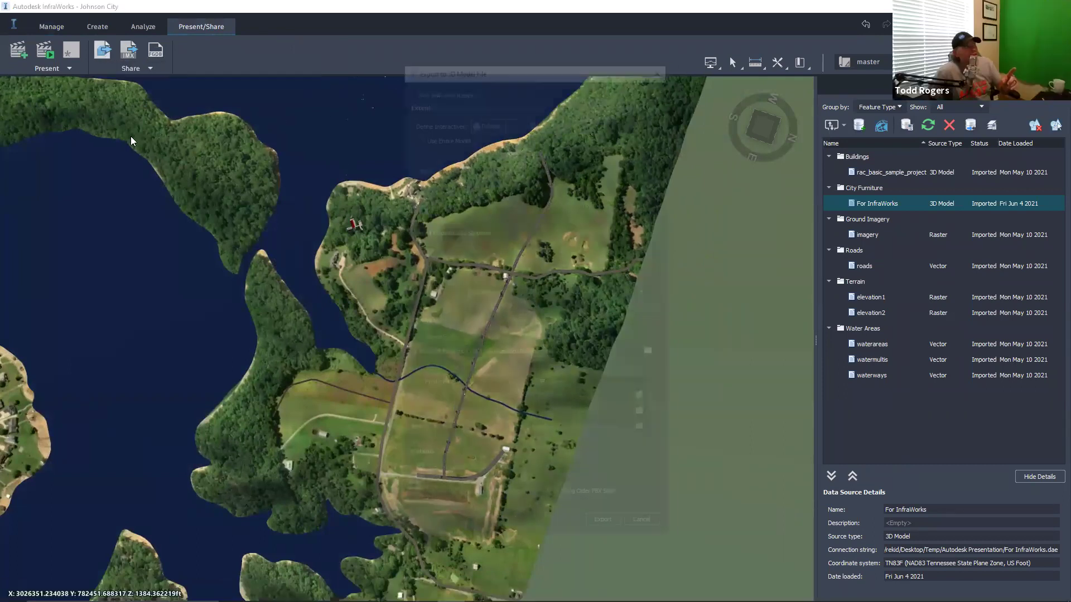
click(486, 119)
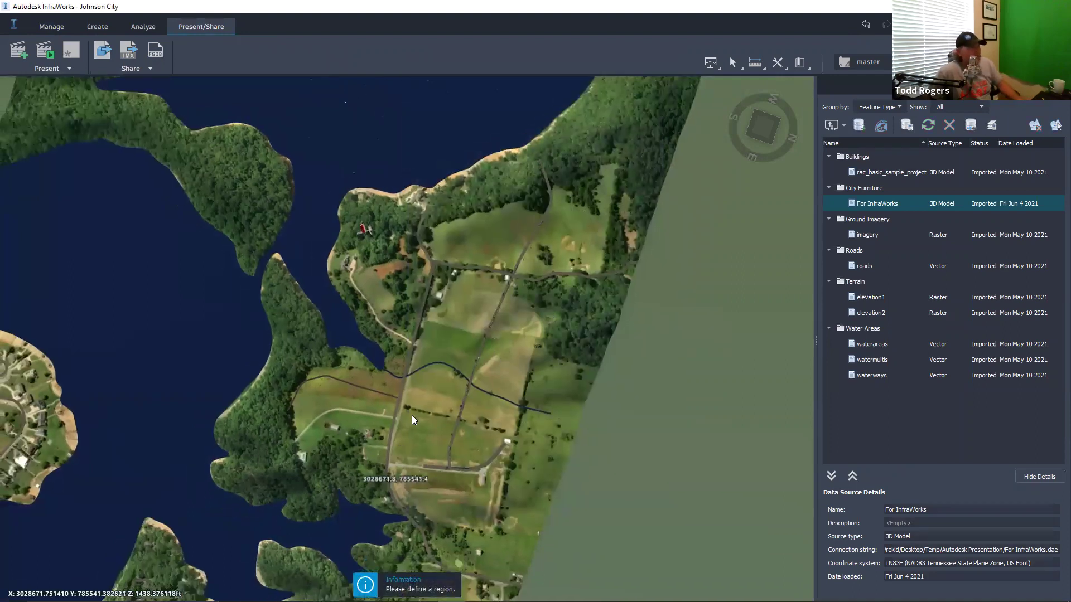
click(397, 460)
click(490, 159)
click(568, 156)
double_click(594, 209)
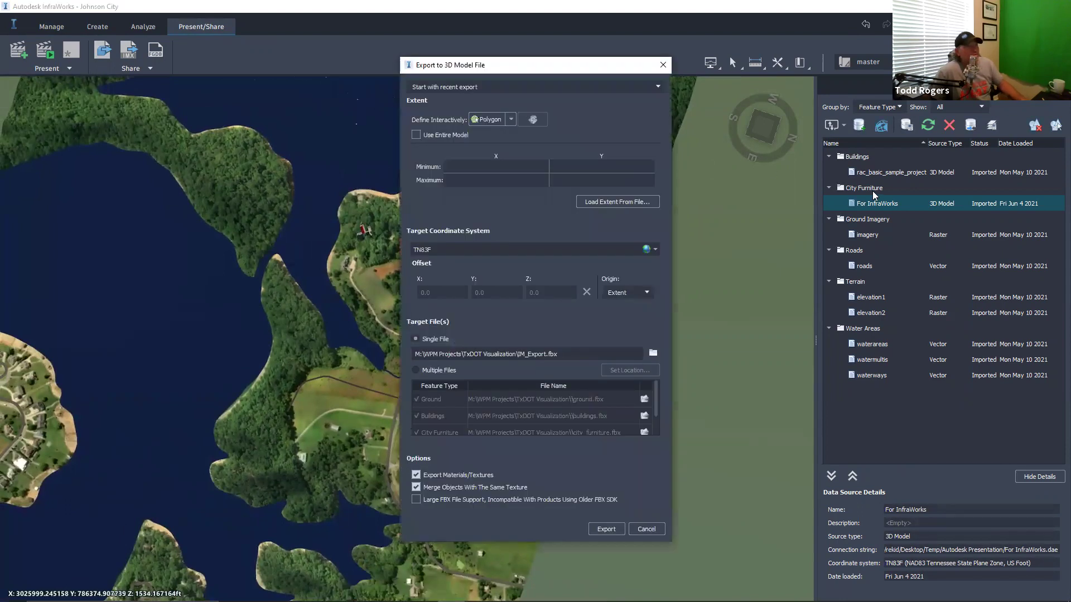
click(647, 528)
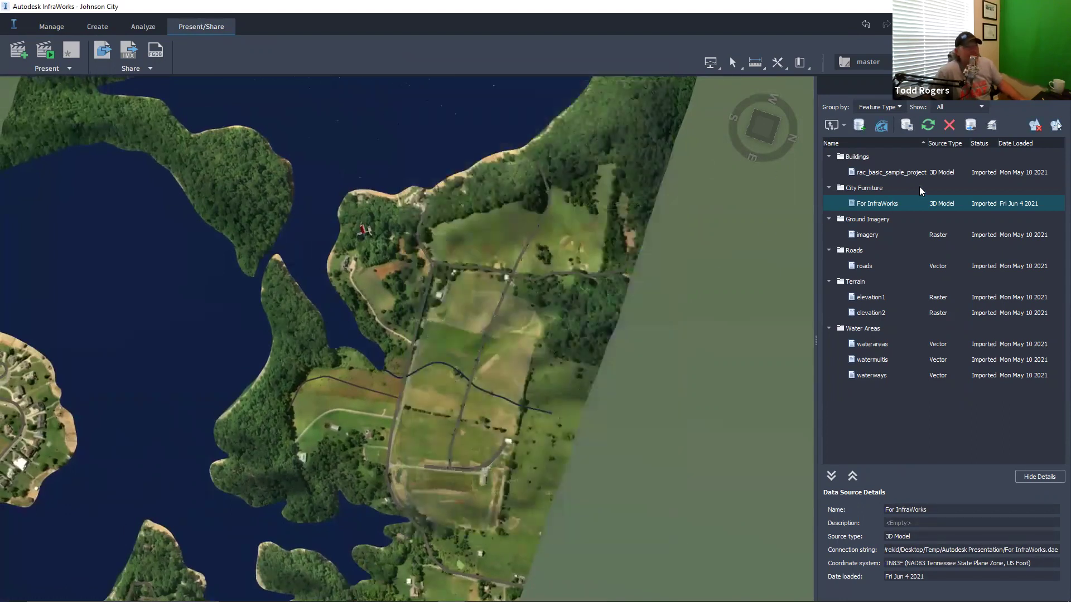
click(949, 125)
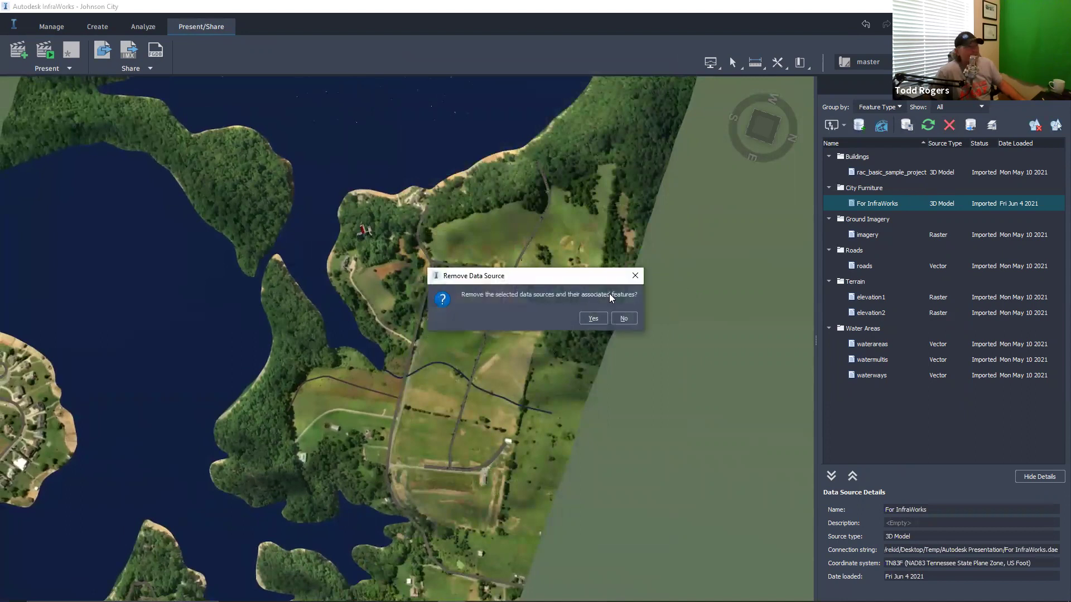
click(592, 319)
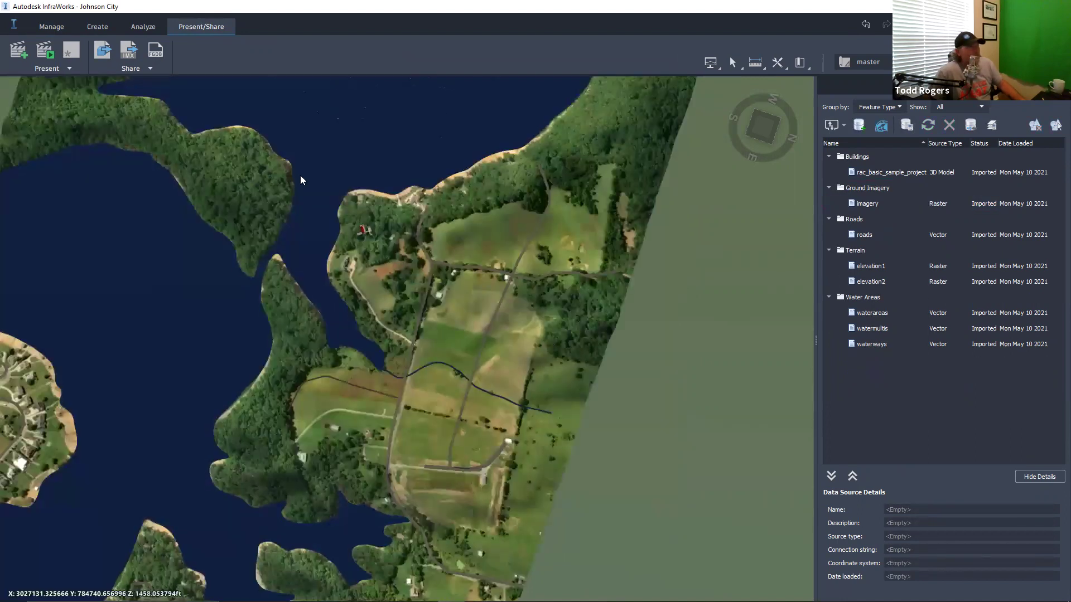
Outline a polygon export region around the road corridor from its south to north end
click(102, 52)
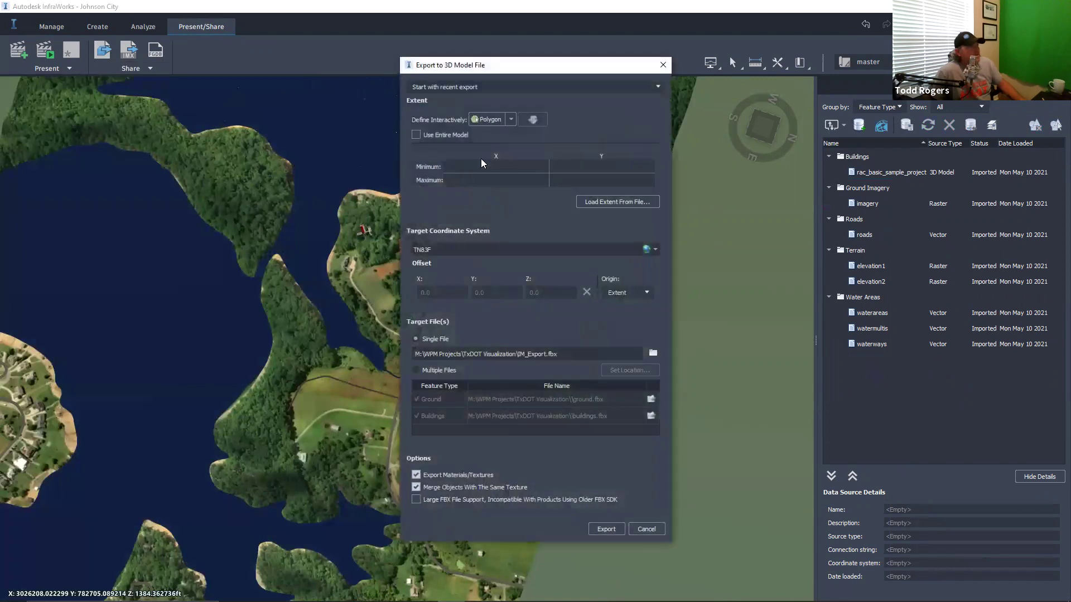
click(479, 120)
click(401, 478)
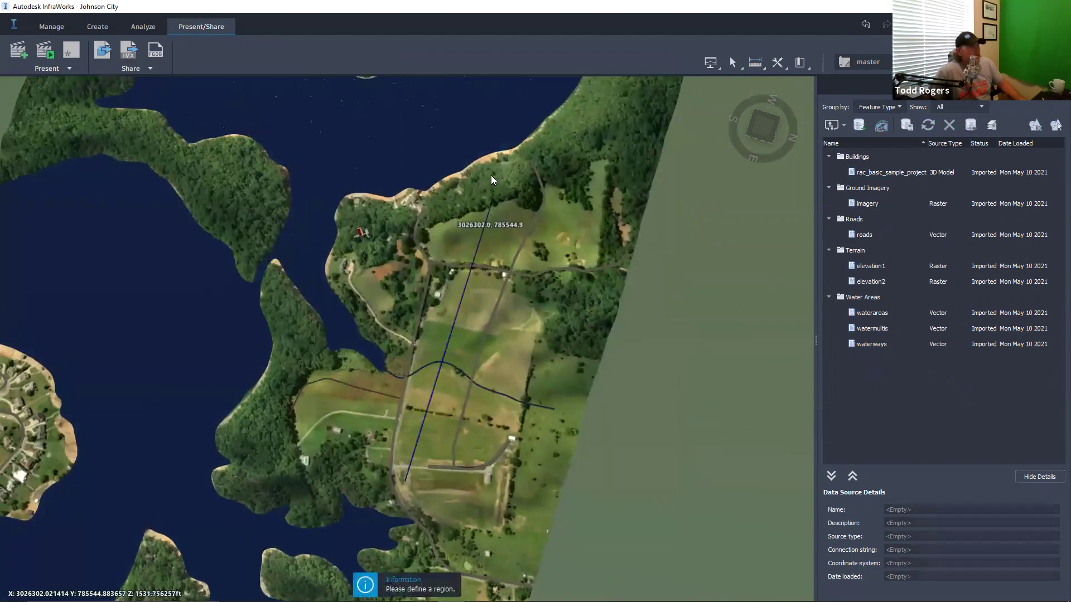
click(574, 127)
click(598, 232)
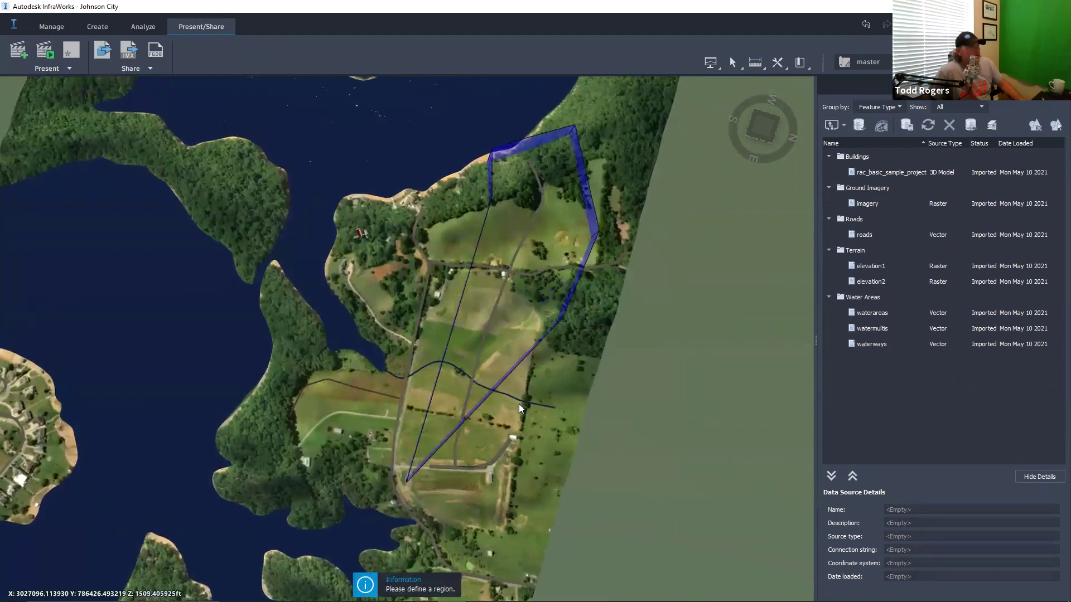
double_click(495, 495)
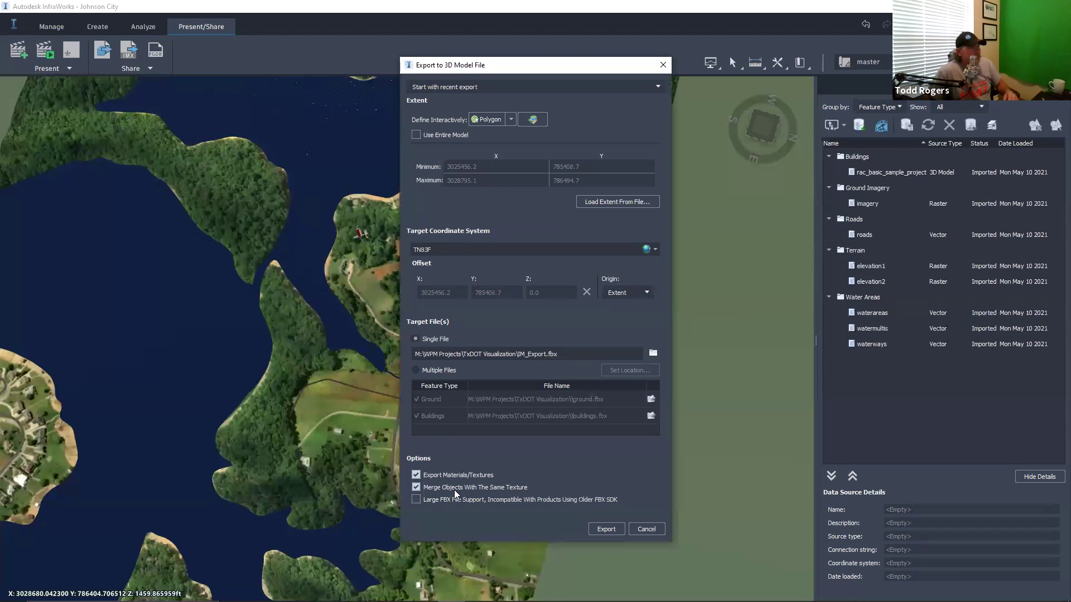
Export the region to IM_Export.fbx in Desktop\Temp\Autodesk Presentation
click(655, 352)
scroll(440, 190, up, 3)
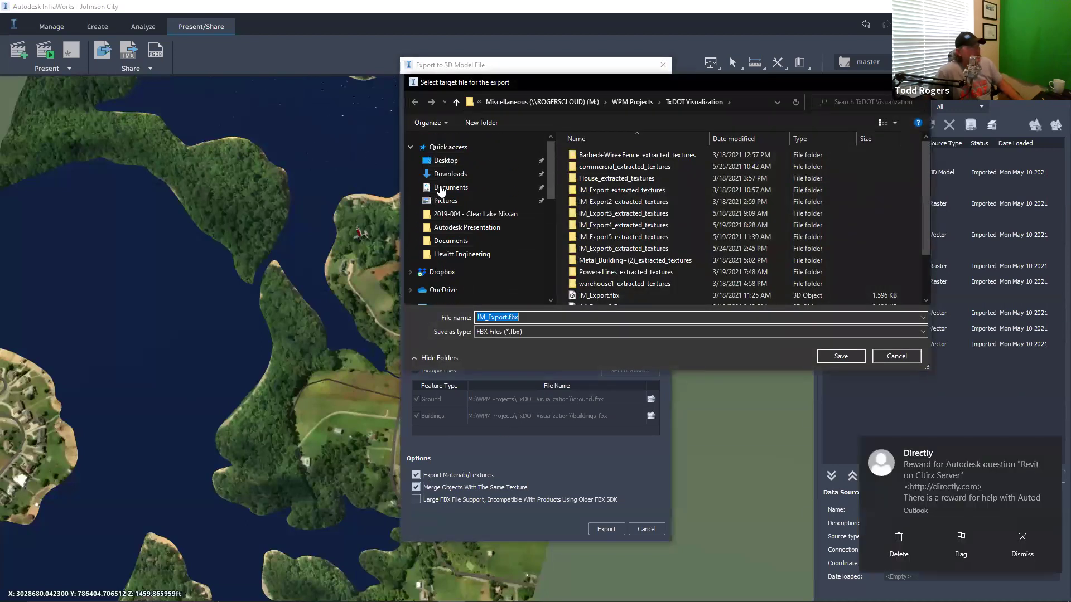
click(445, 160)
click(592, 181)
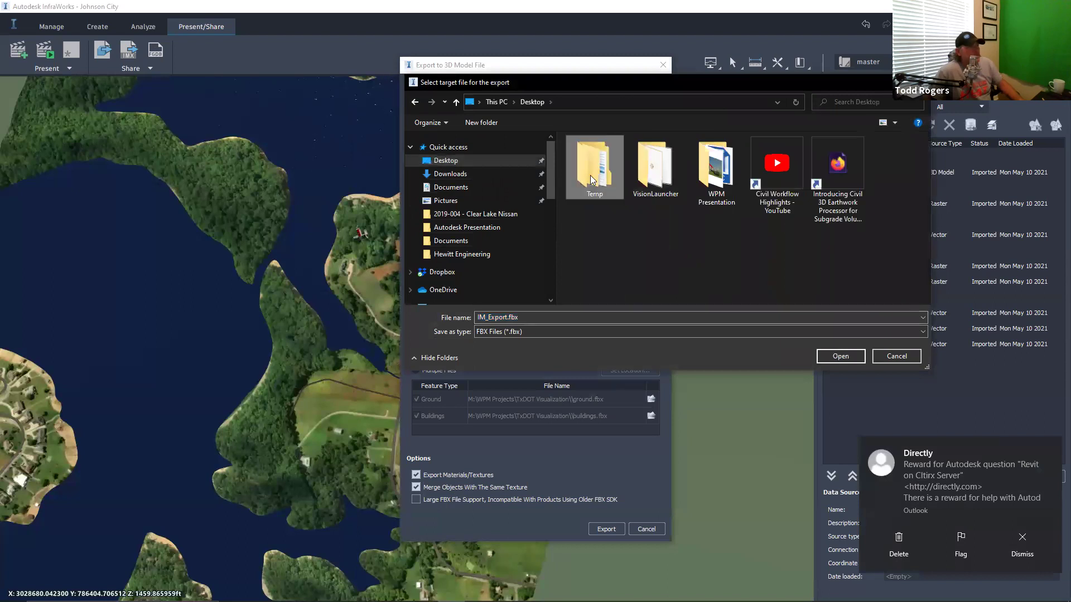
double_click(592, 181)
double_click(624, 192)
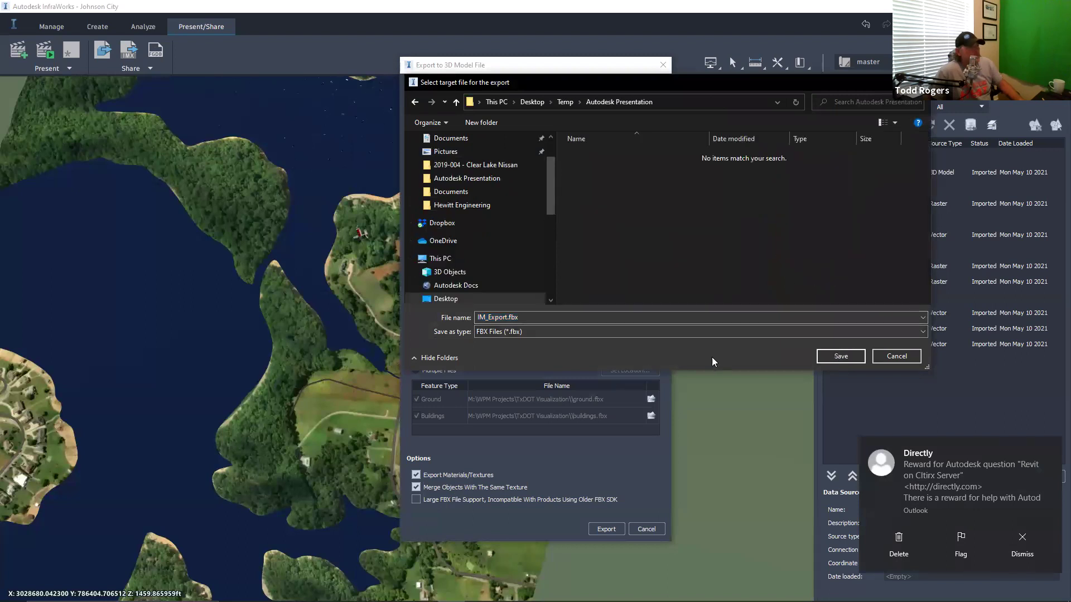
click(840, 357)
click(606, 529)
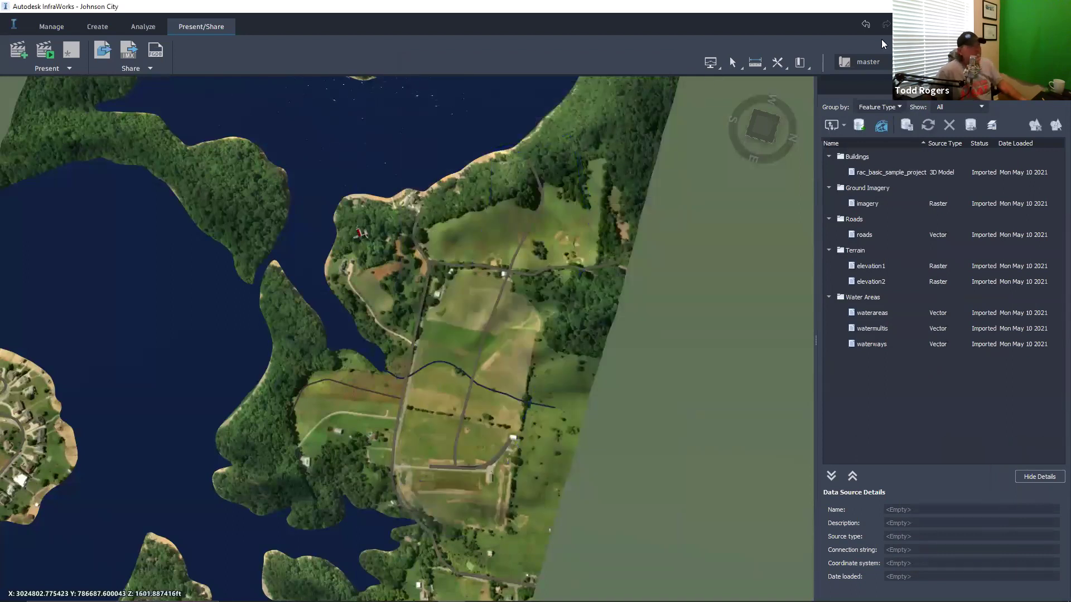
In Twinmotion, choose IM_Export.fbx from Temp\Autodesk Presentation for import
key(alt+Tab)
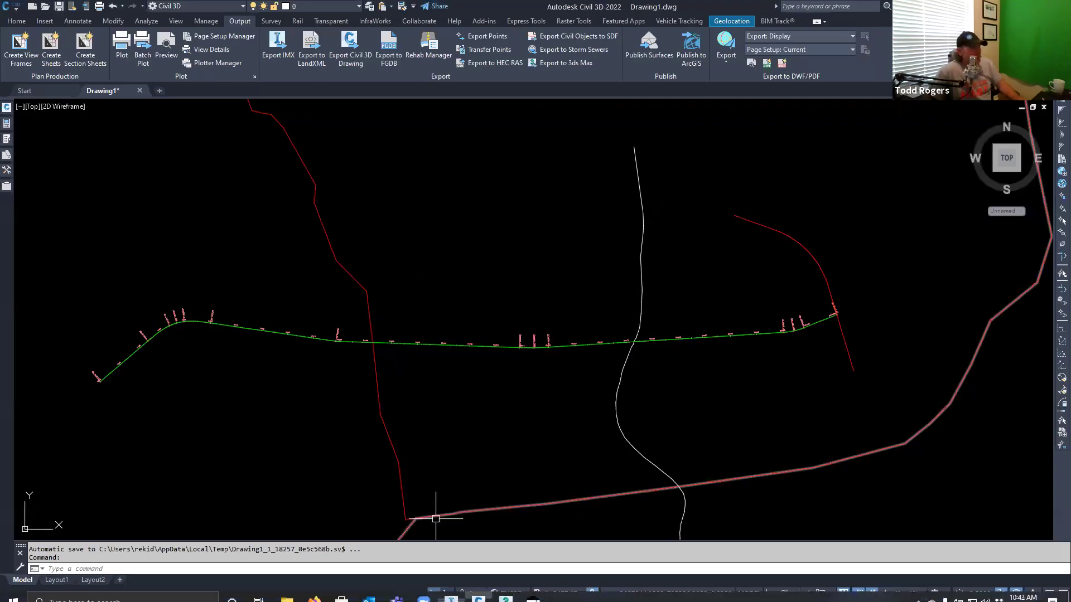
key(alt+Tab)
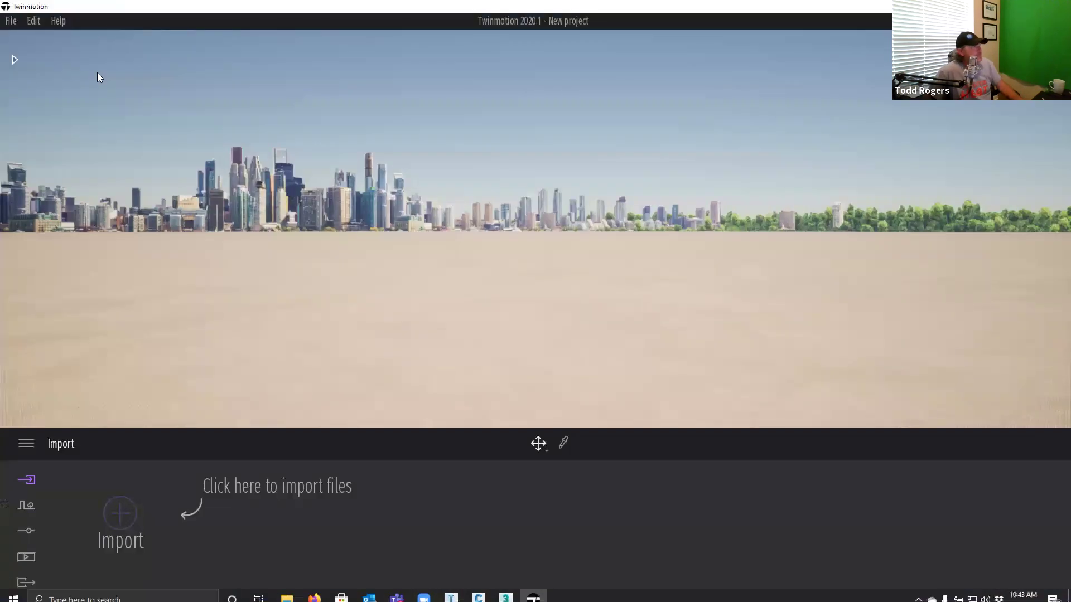
click(120, 511)
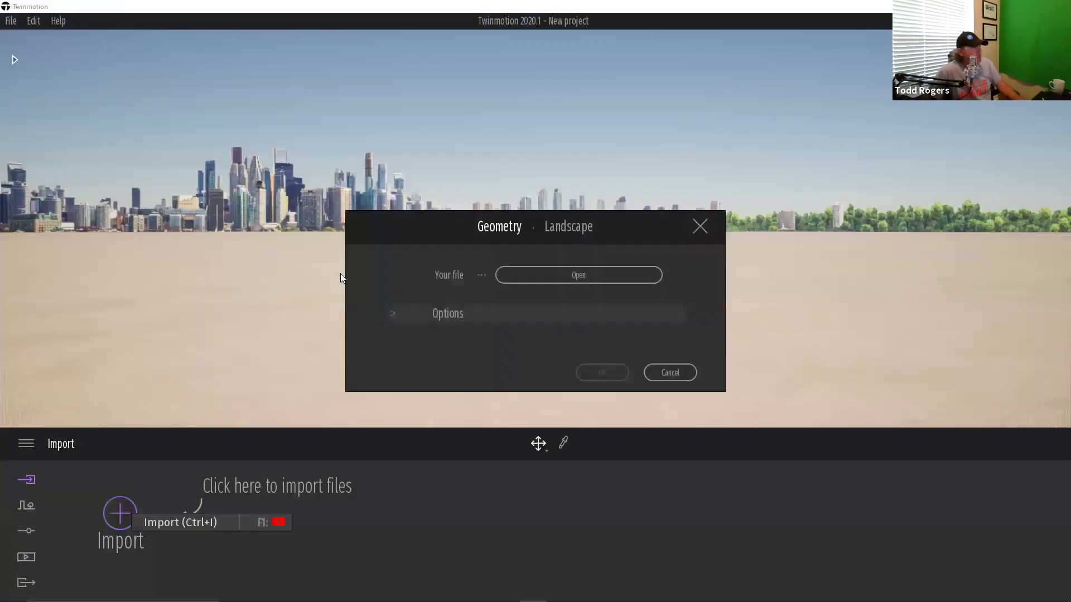
click(582, 278)
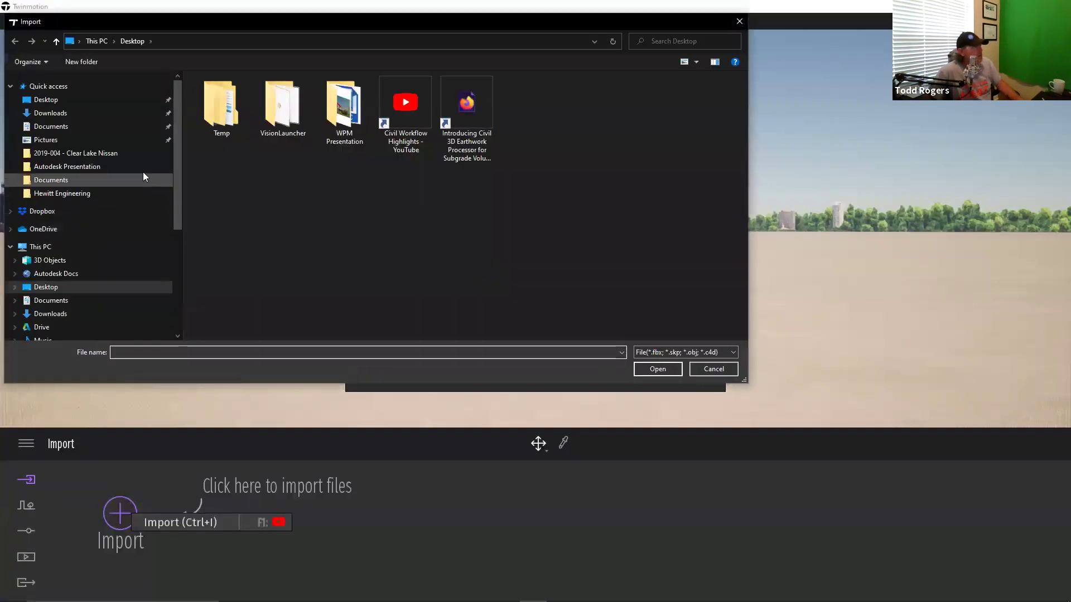
double_click(217, 113)
double_click(279, 124)
click(239, 95)
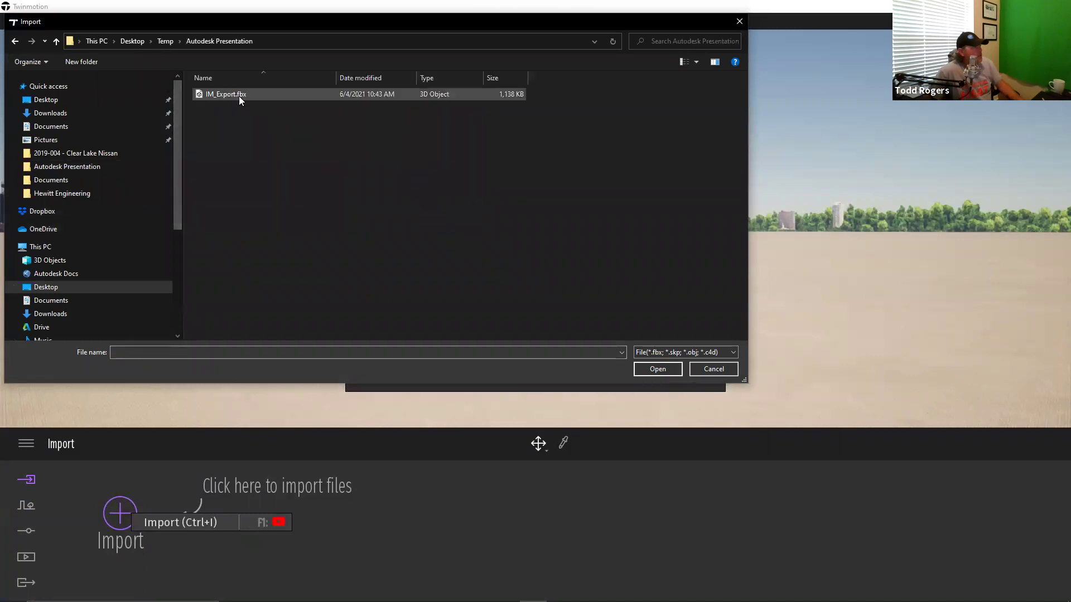
click(654, 373)
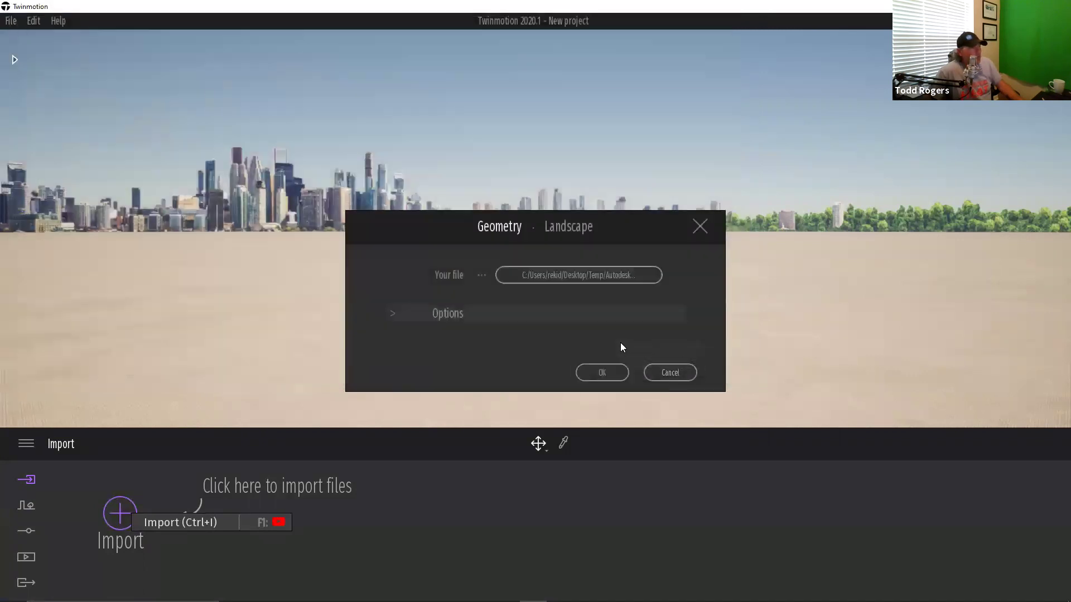
Import the FBX keeping its hierarchy and keeping both conflicting materials
click(395, 314)
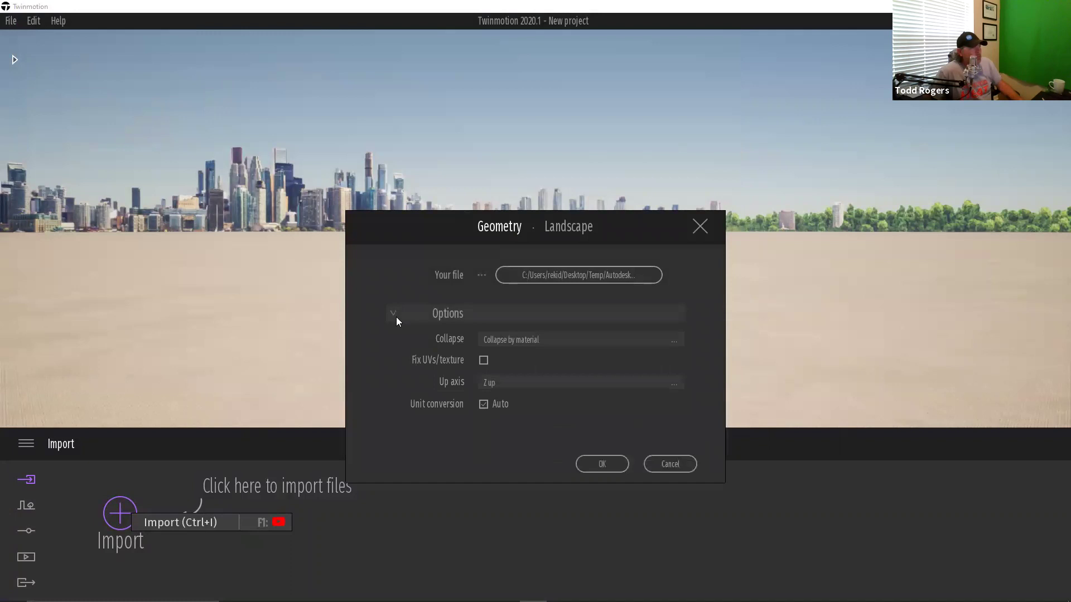
click(541, 340)
click(638, 355)
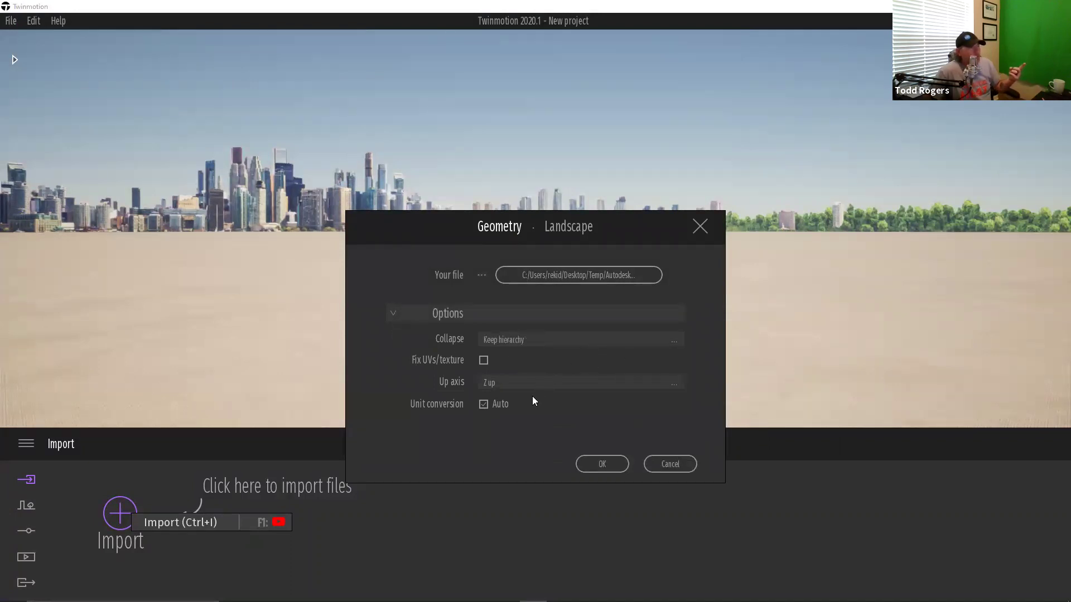
click(602, 465)
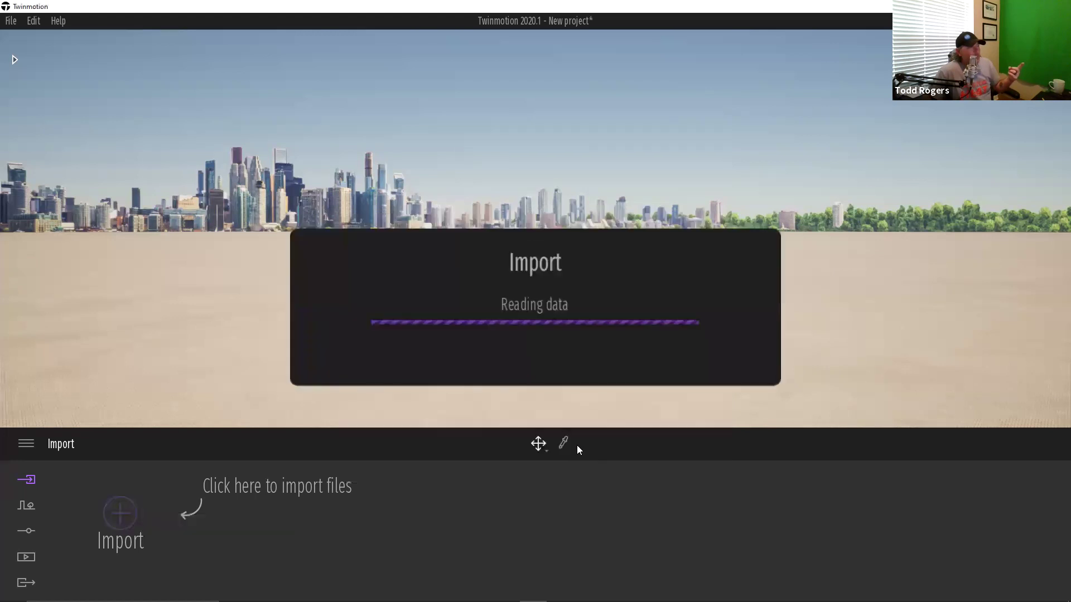
click(547, 322)
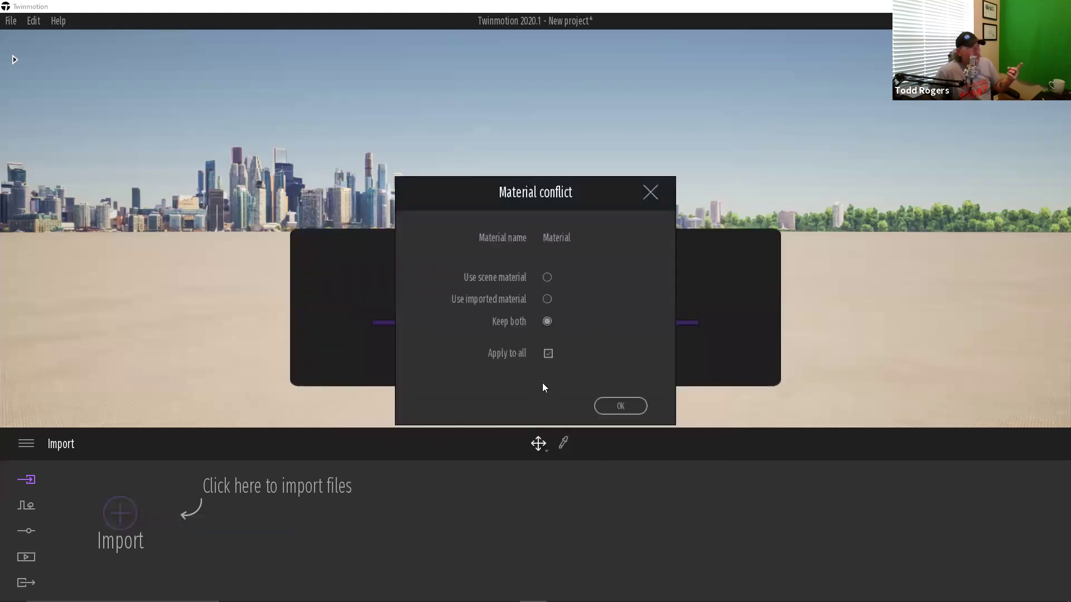
click(623, 408)
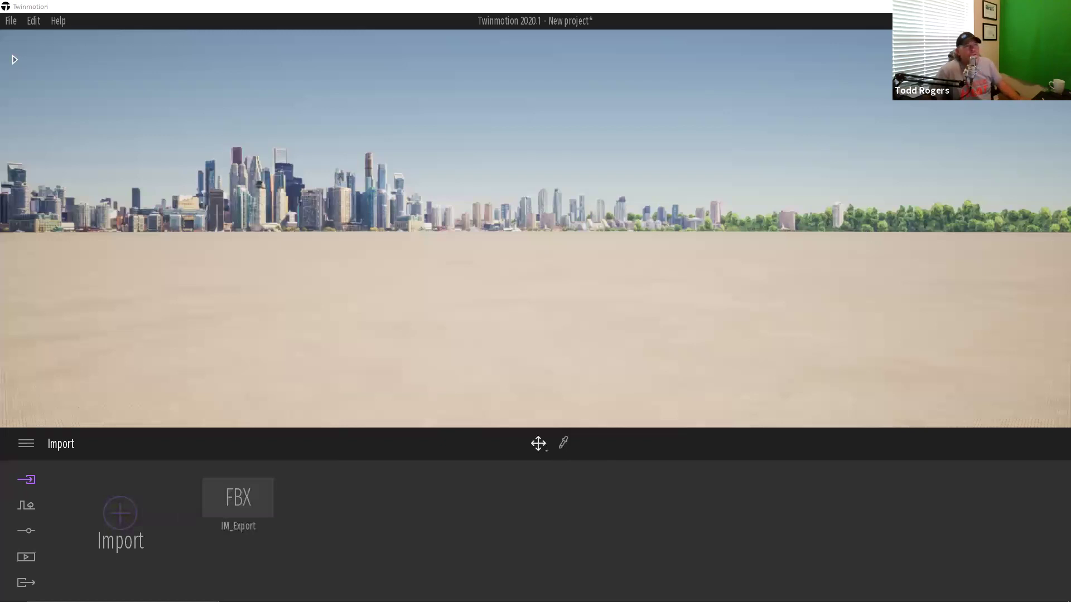
Zoom to IM_Export.fbx from the Scene graph and move the terrain down toward the ground
click(1056, 60)
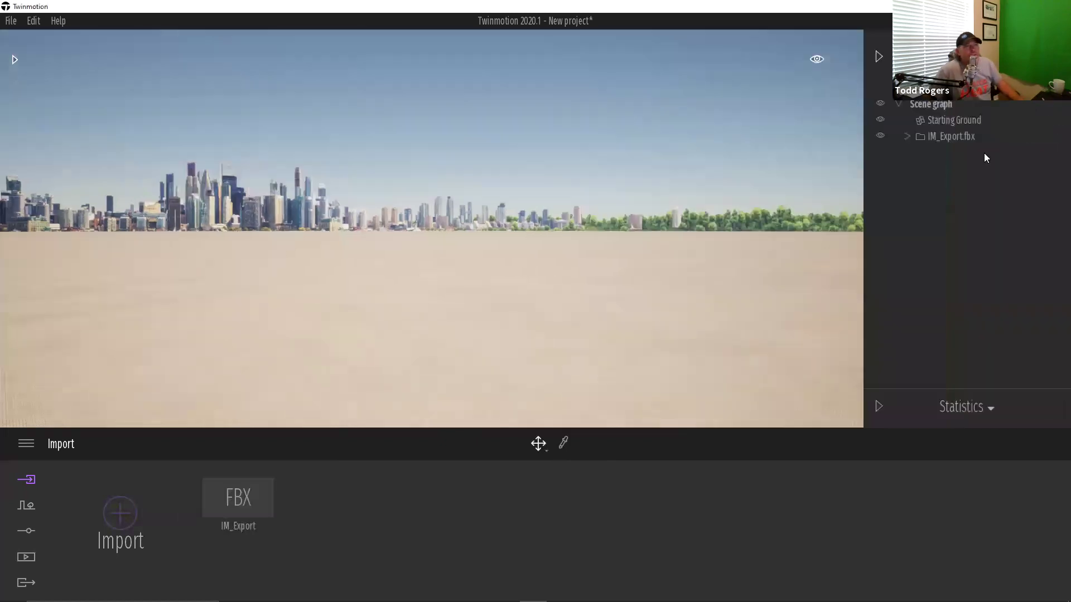
click(957, 139)
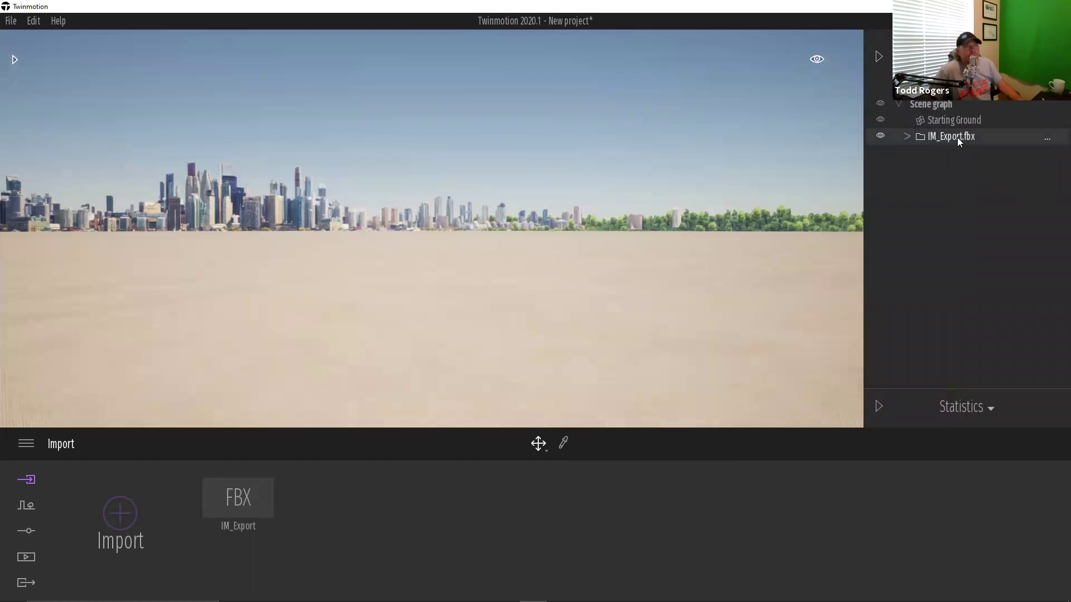
right_click(957, 137)
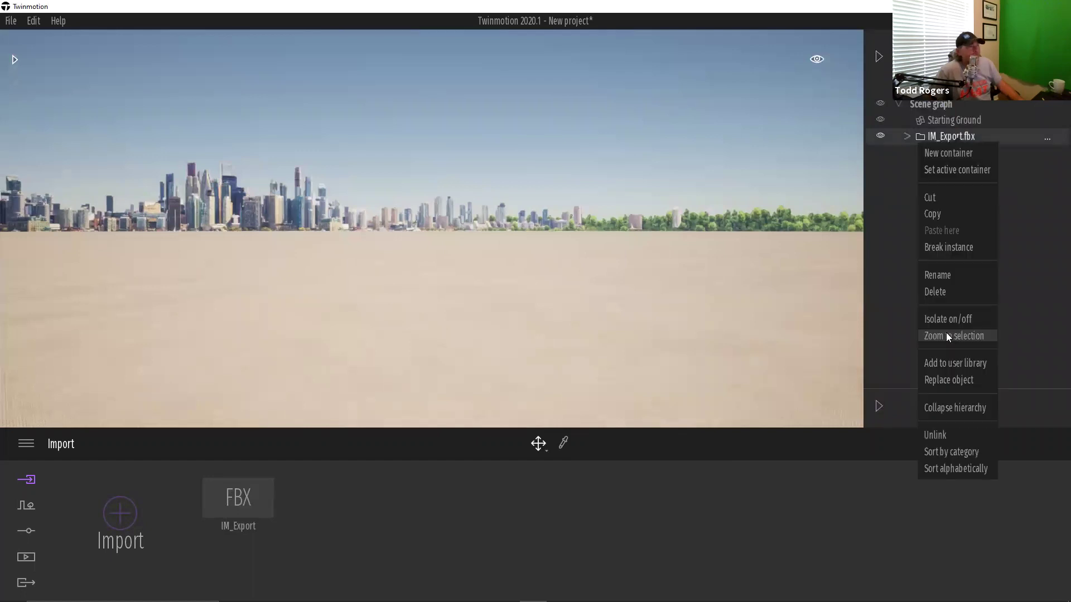
click(946, 333)
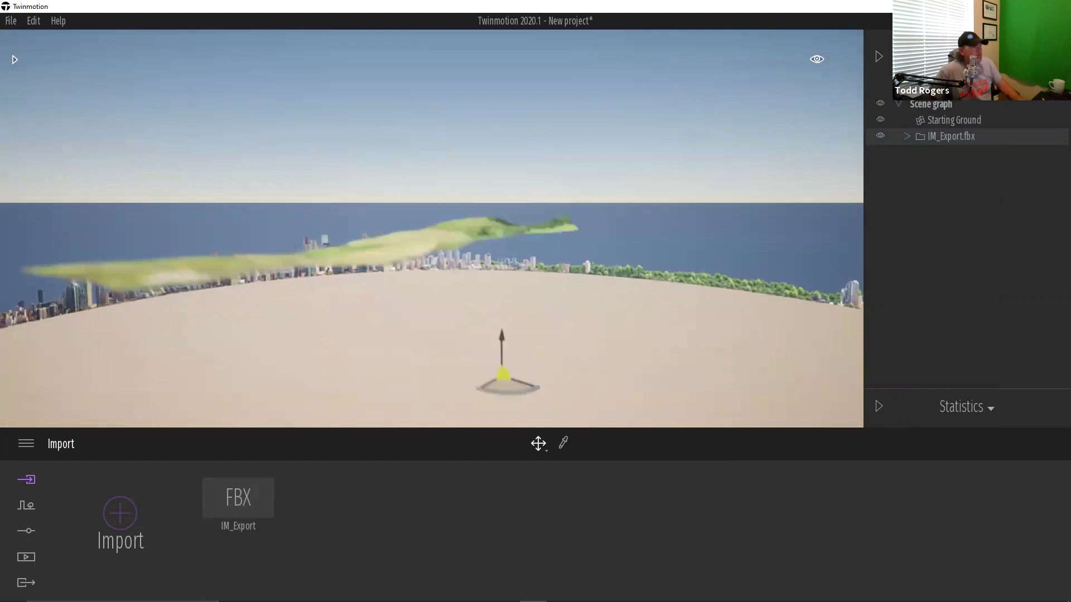
right_drag(334, 263, 335, 263)
right_drag(424, 298, 508, 263)
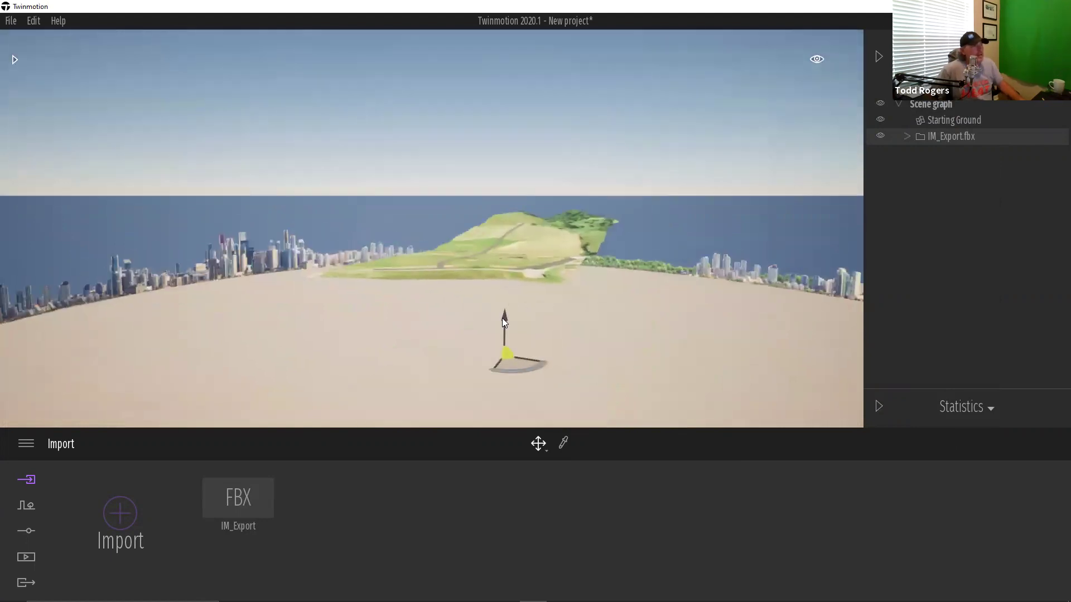
drag(505, 316, 26, 487)
Set the Location background picture to None, removing the city skyline
click(29, 505)
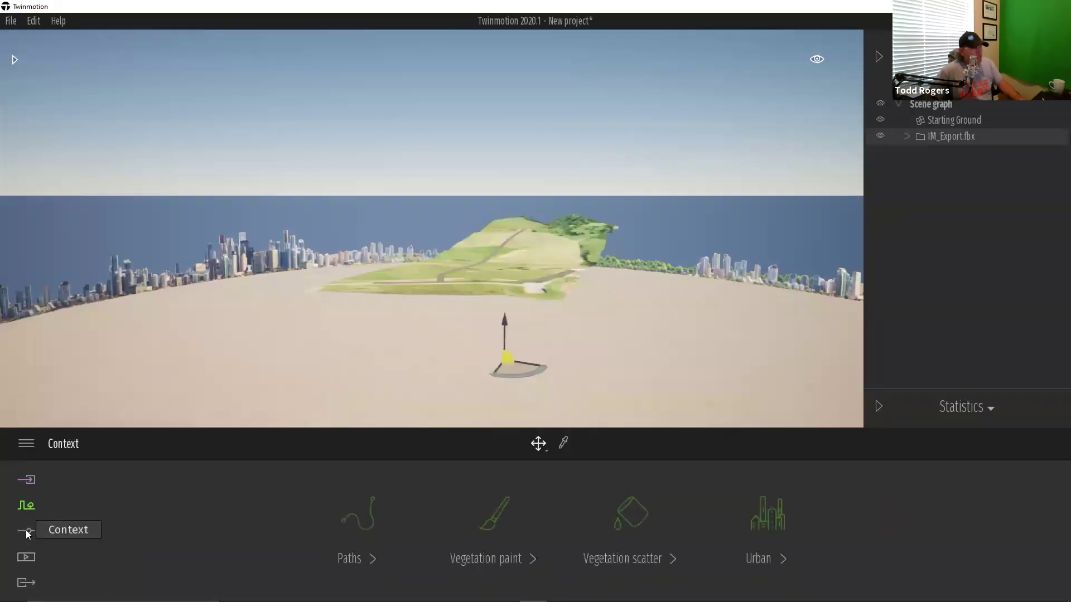
click(27, 532)
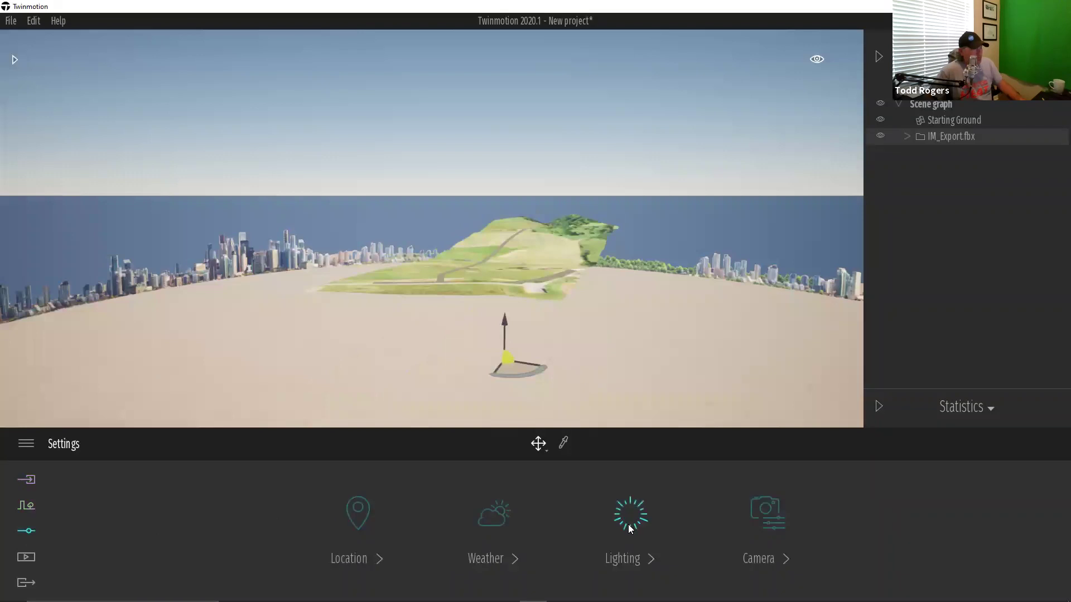
click(357, 524)
click(1016, 518)
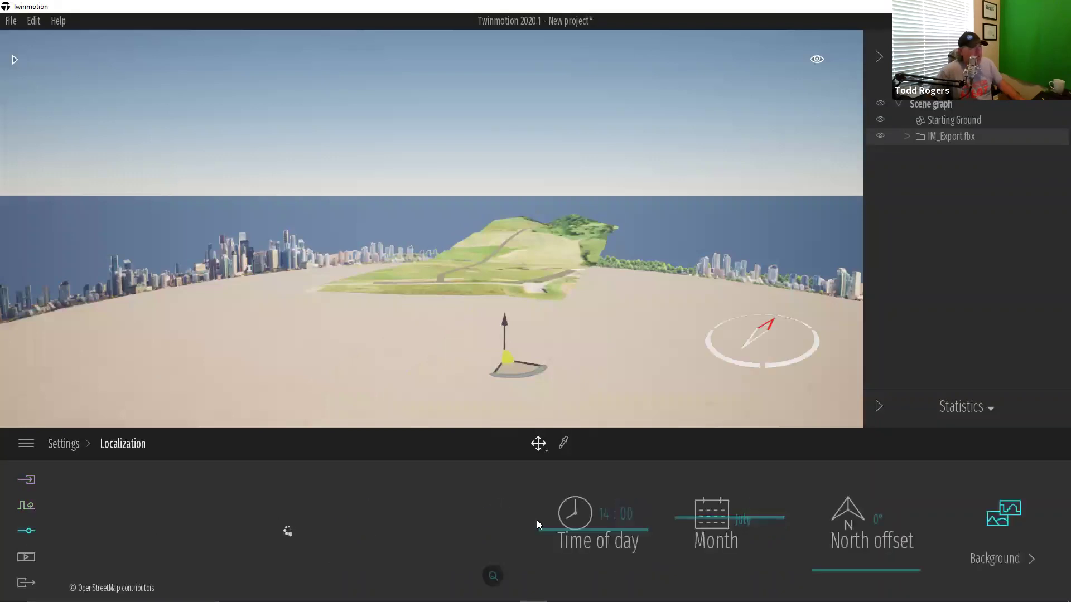
click(497, 529)
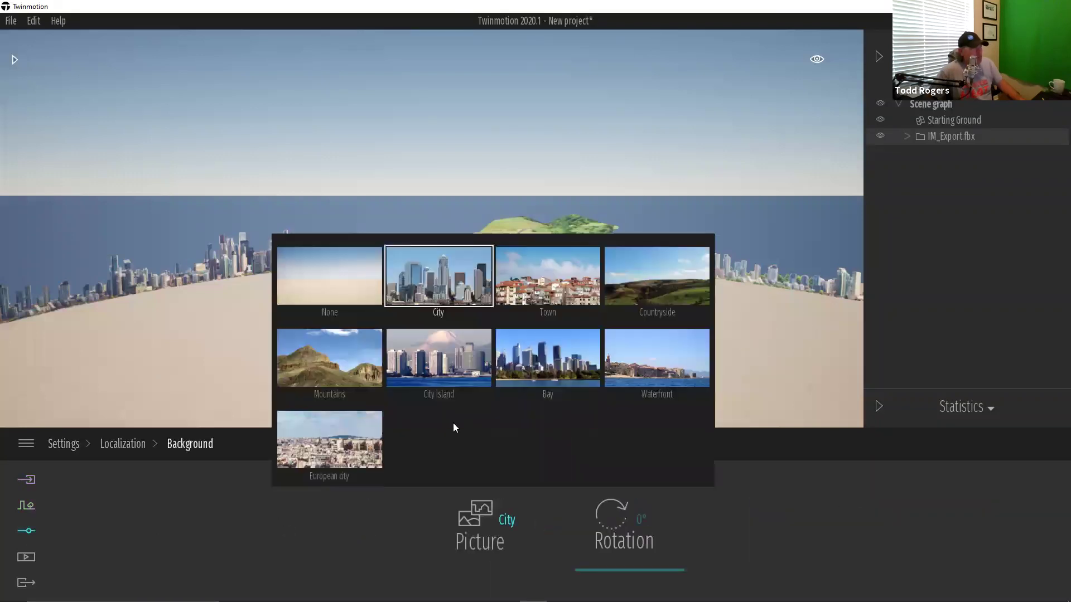
click(366, 272)
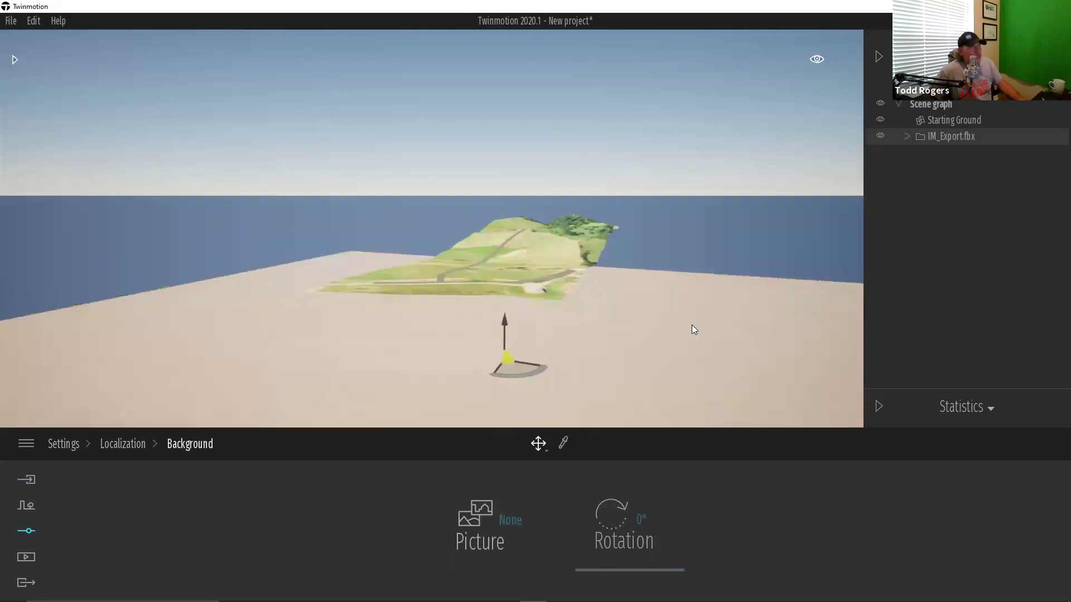
Delete the Starting Ground plane and fly in to look along the road
click(797, 308)
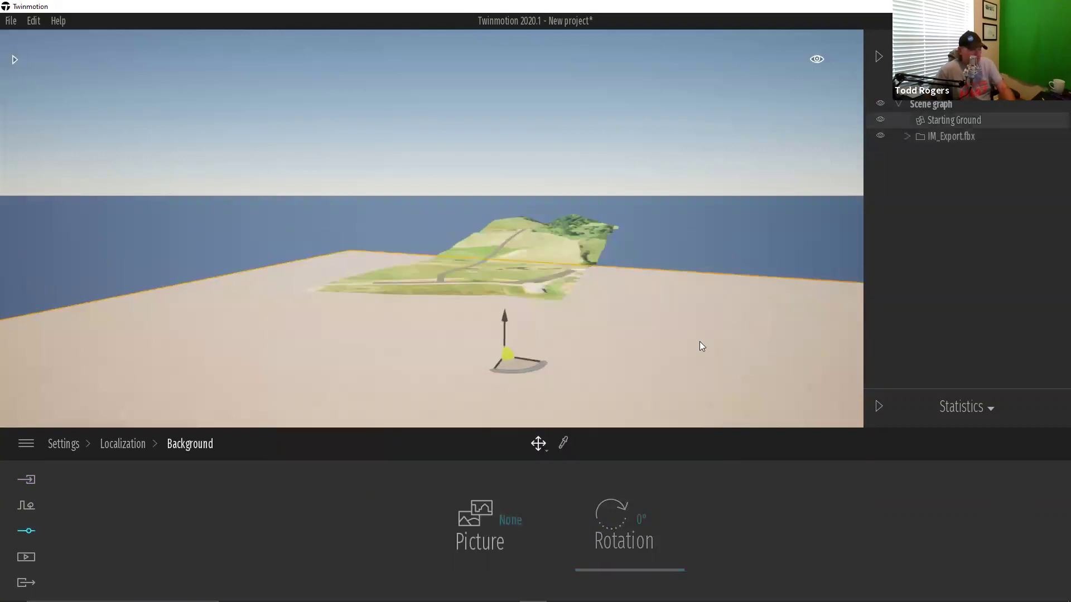
key(Delete)
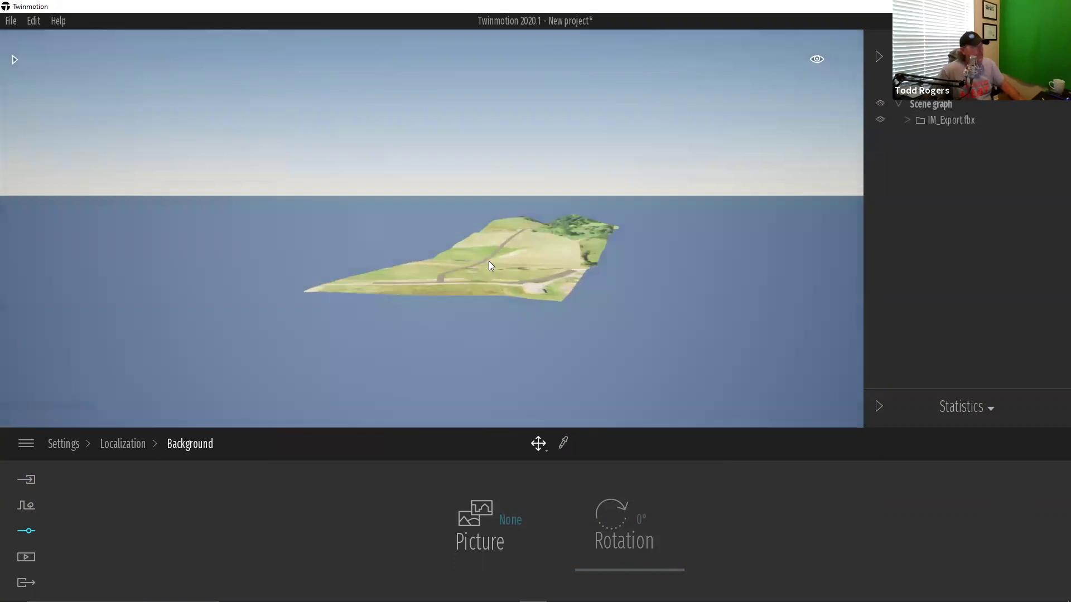
scroll(489, 252, up, 5)
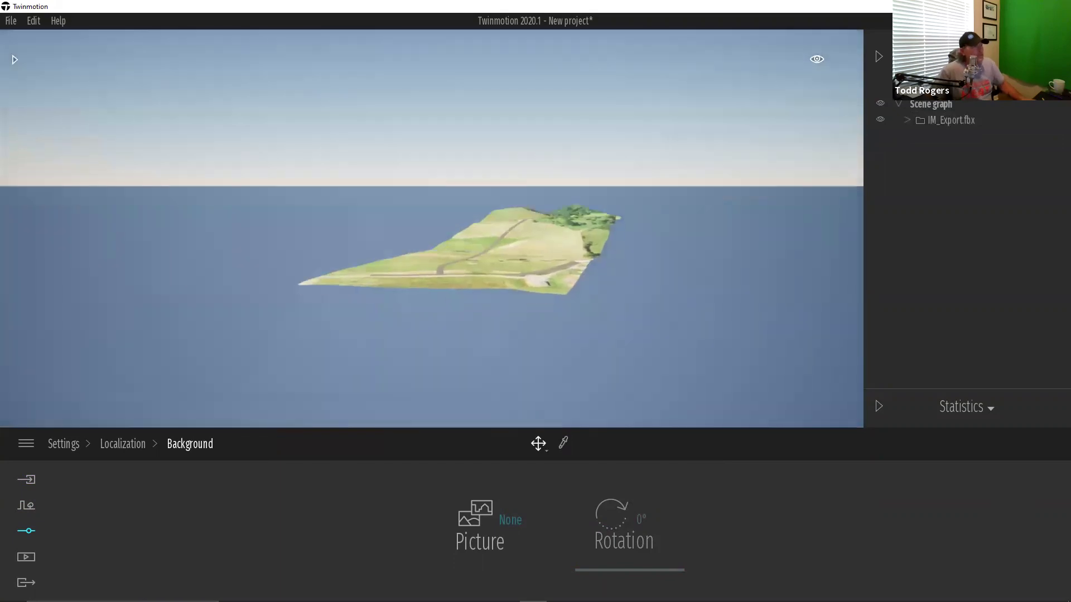
scroll(508, 283, up, 4)
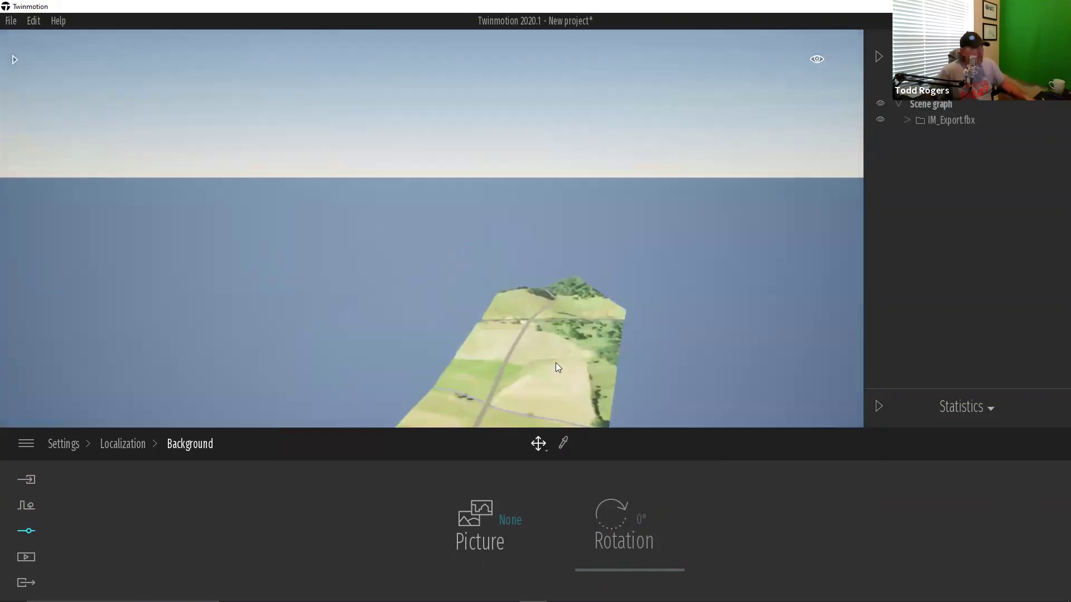
scroll(555, 367, up, 4)
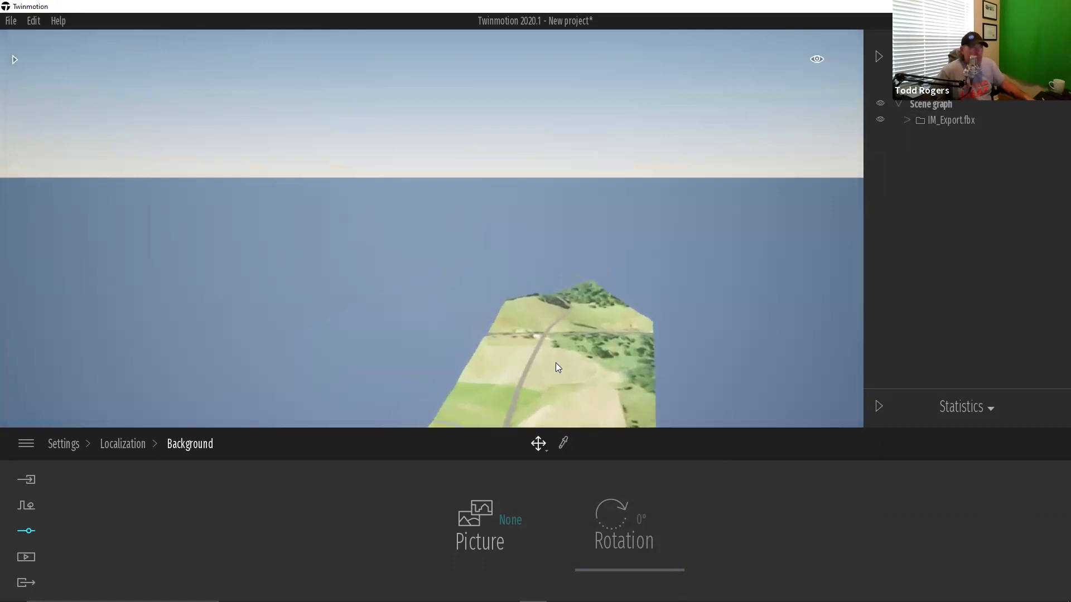
scroll(556, 364, up, 4)
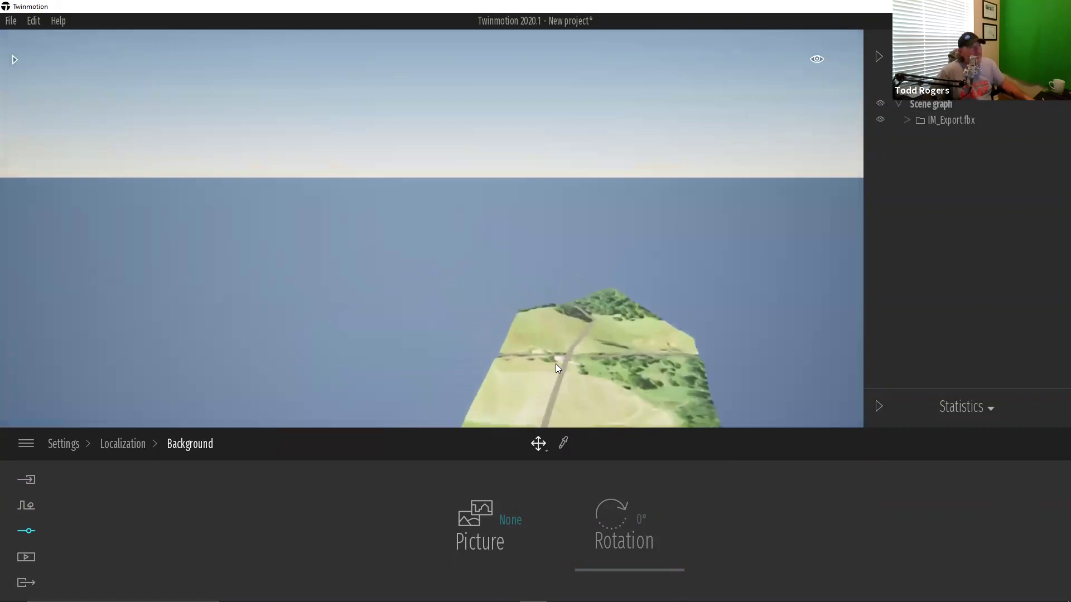
scroll(556, 368, up, 5)
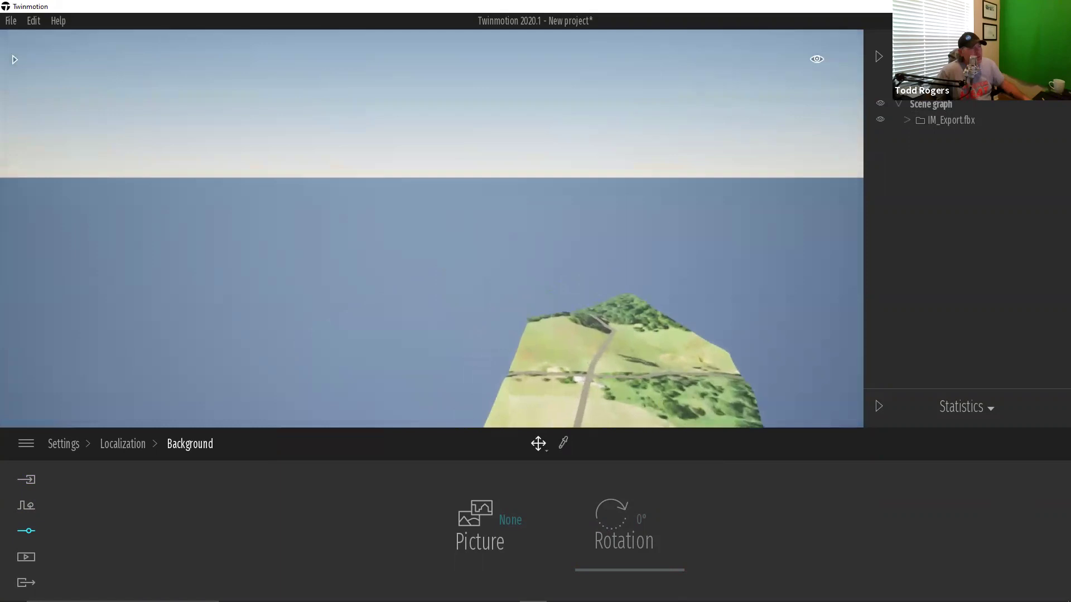
scroll(432, 300, up, 5)
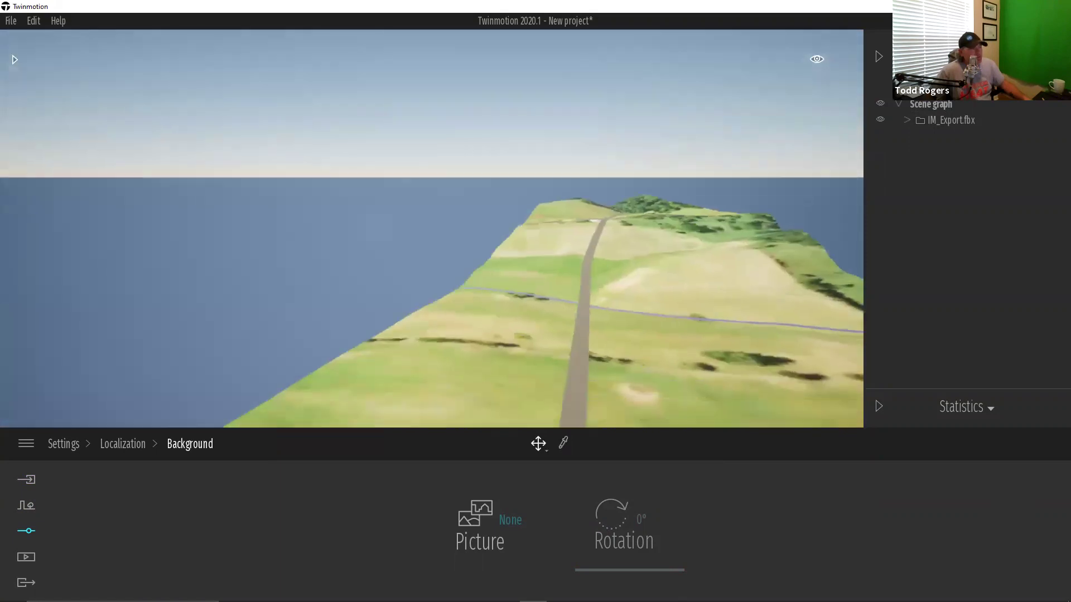
scroll(590, 412, up, 3)
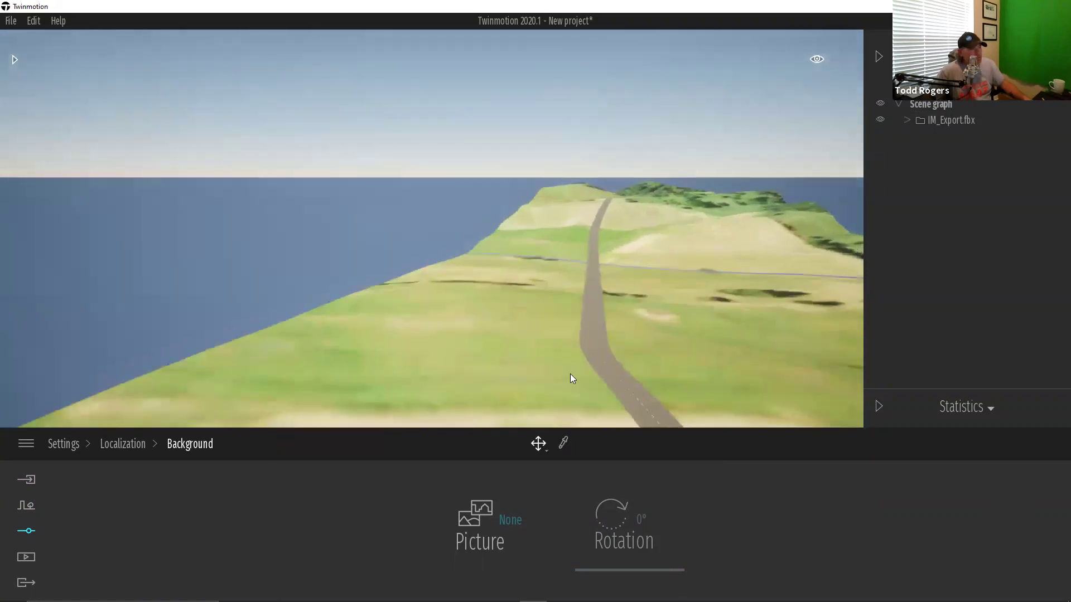
scroll(613, 359, up, 2)
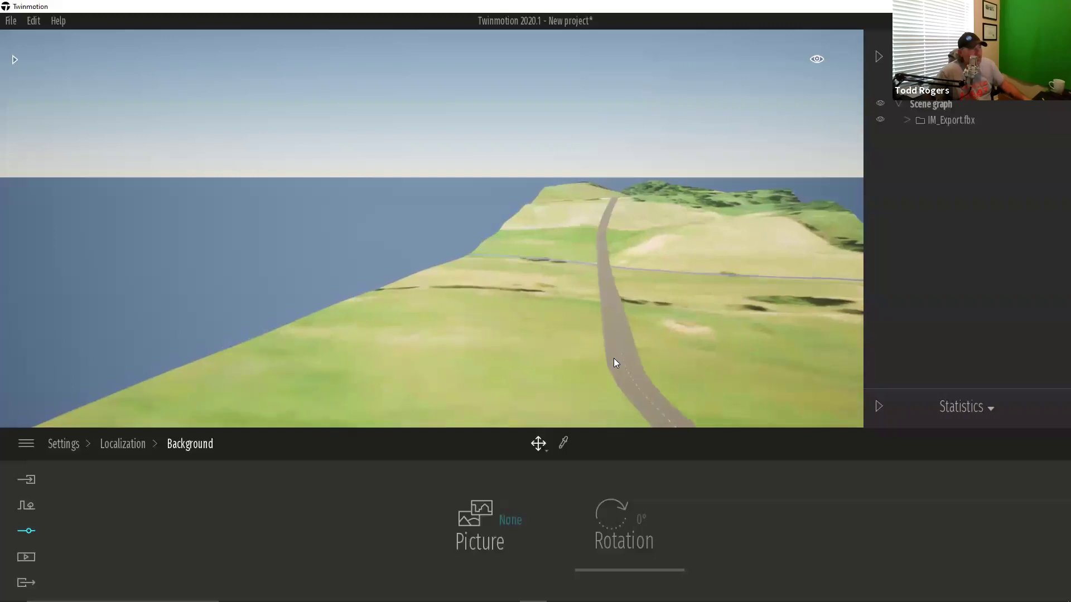
drag(613, 359, 490, 357)
Apply the Grass 1 Nature ground material to the terrain at a 0.10 scale
click(13, 59)
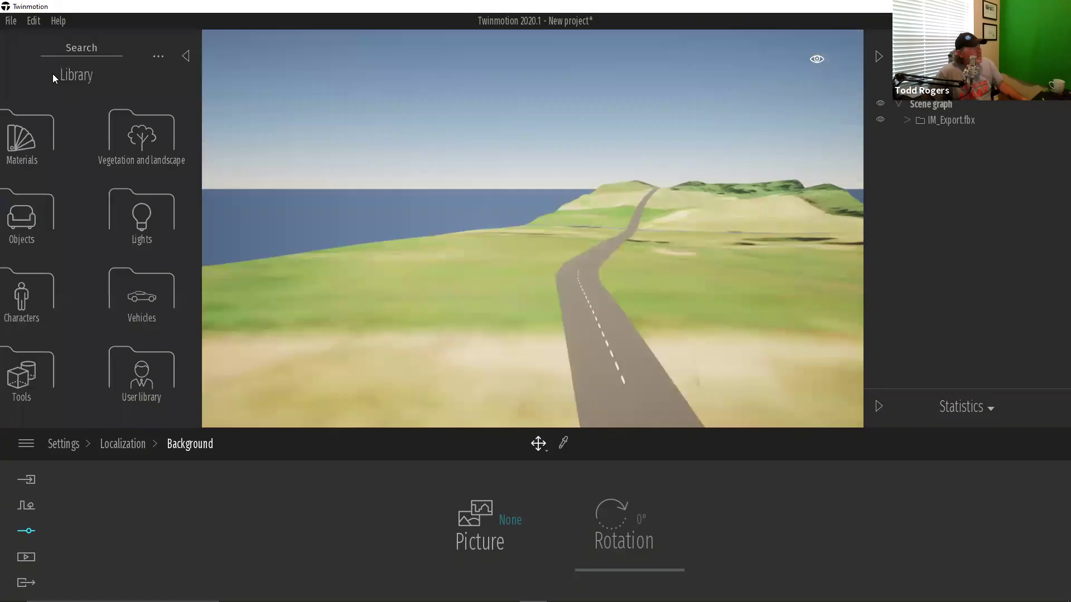
click(40, 140)
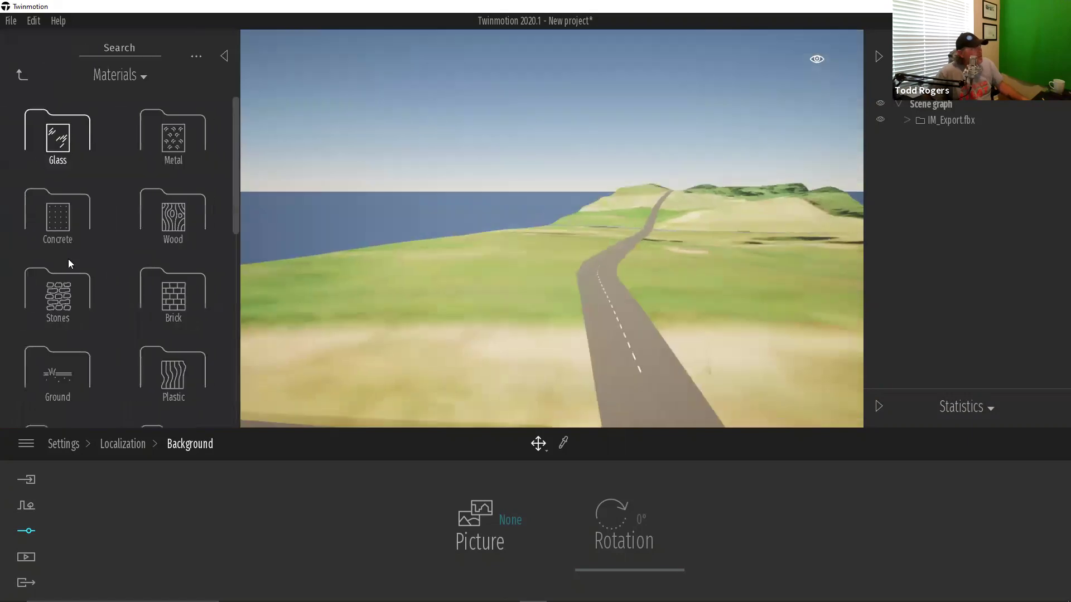
click(56, 365)
click(153, 147)
drag(91, 141, 351, 308)
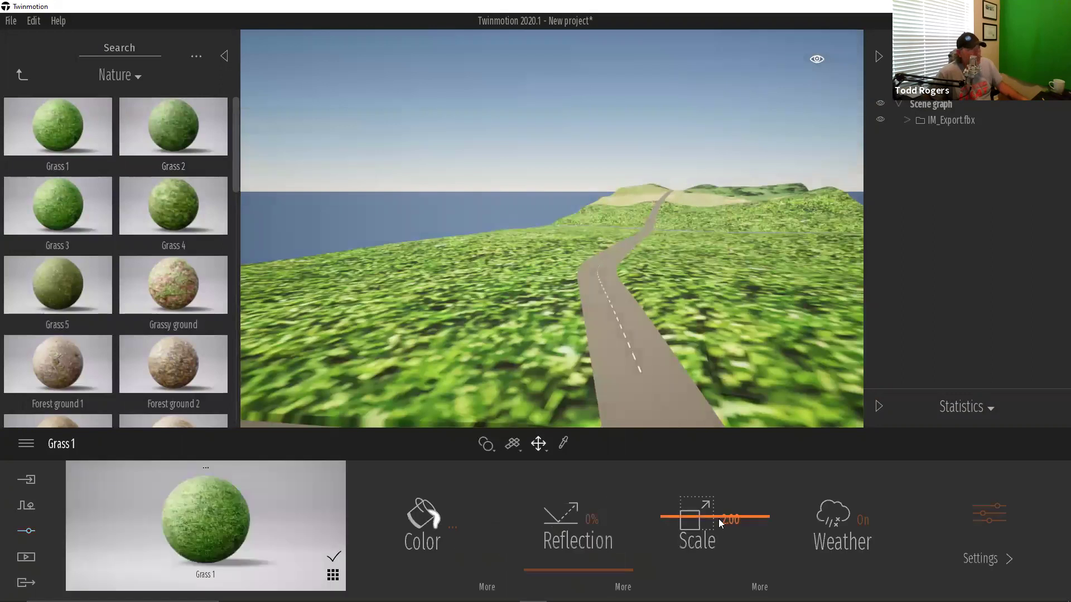
drag(709, 562, 710, 580)
drag(697, 535, 601, 237)
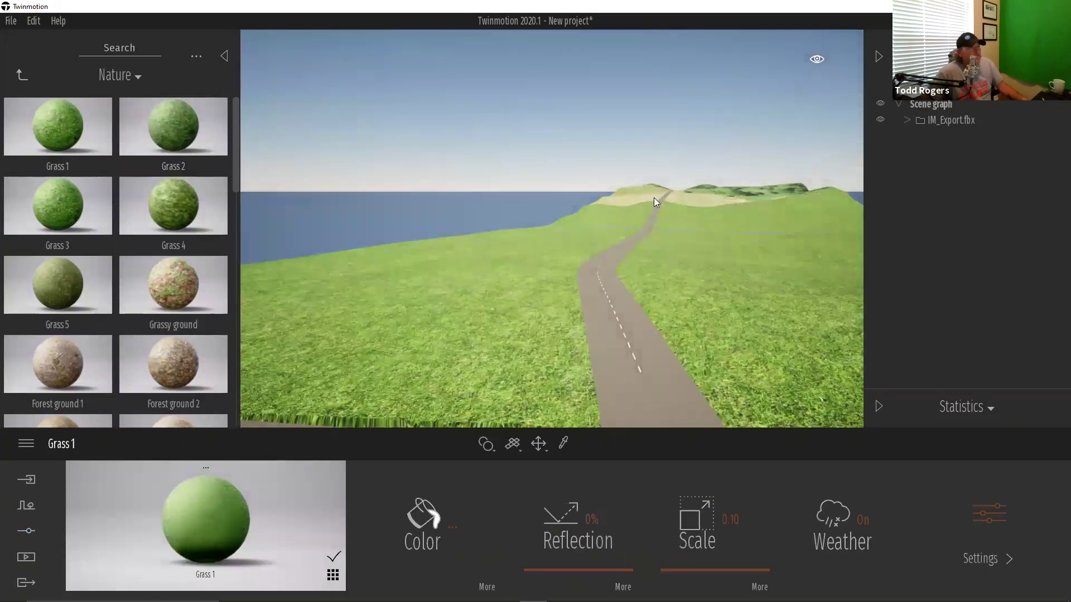
click(697, 515)
Move closer along the road and lower the lane stripe mesh by -10 onto it
scroll(627, 381, up, 3)
key(Right)
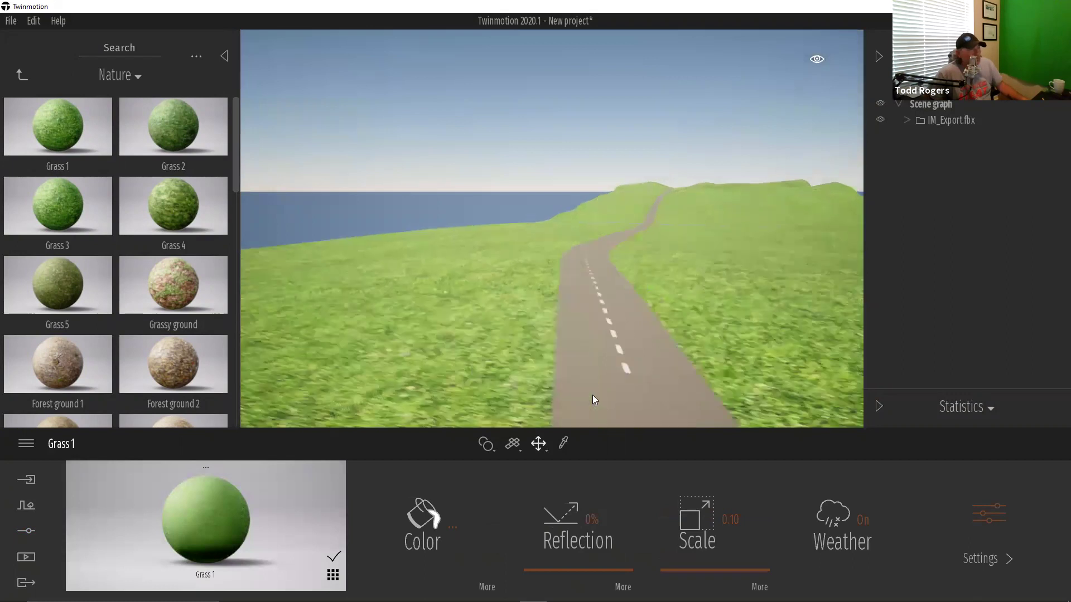
key(Up)
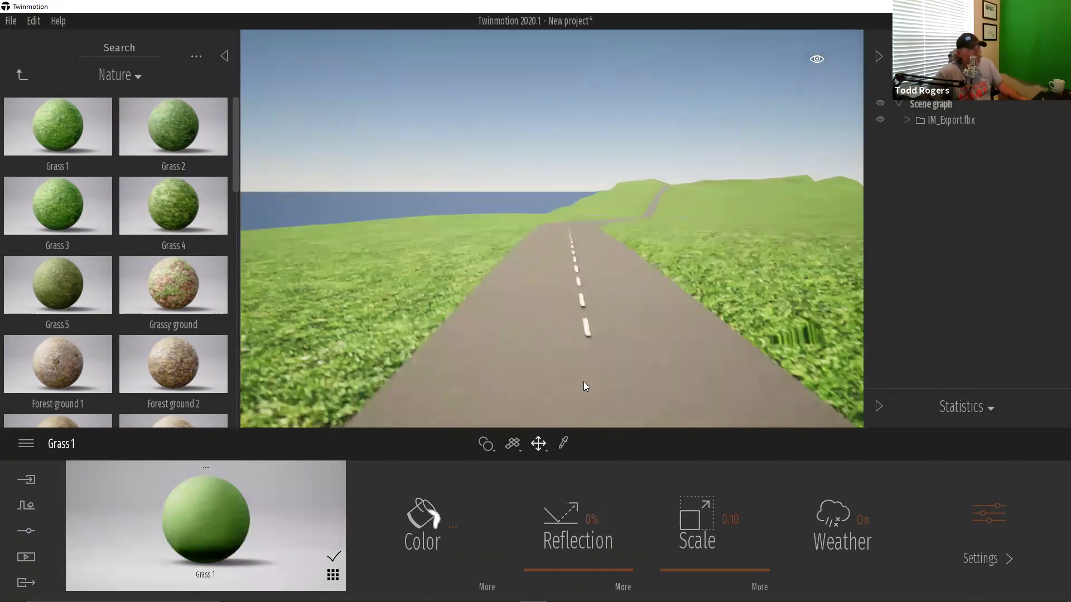
key(Up)
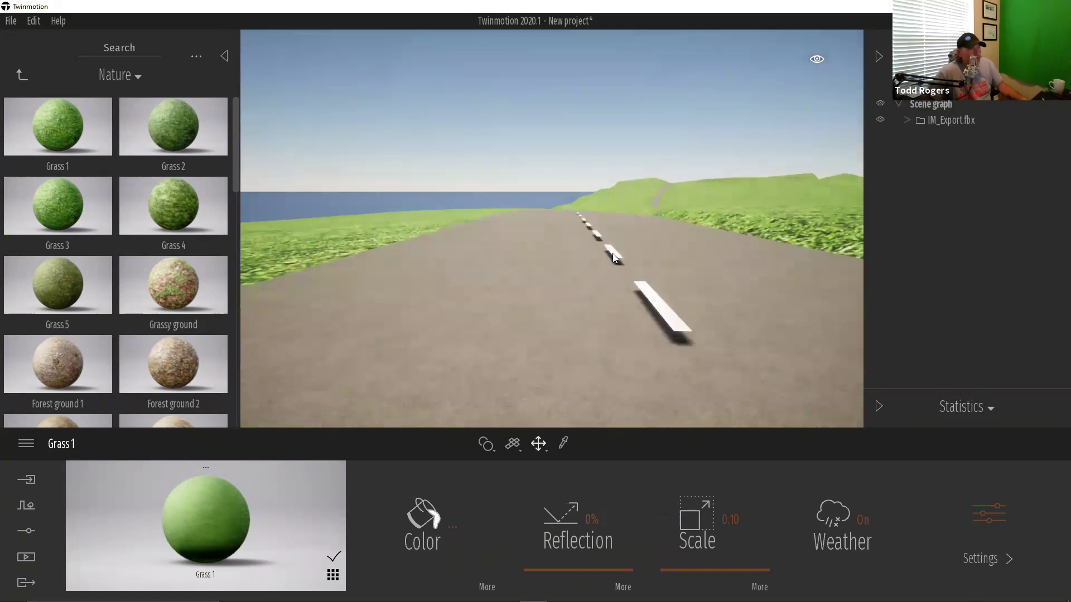
click(612, 253)
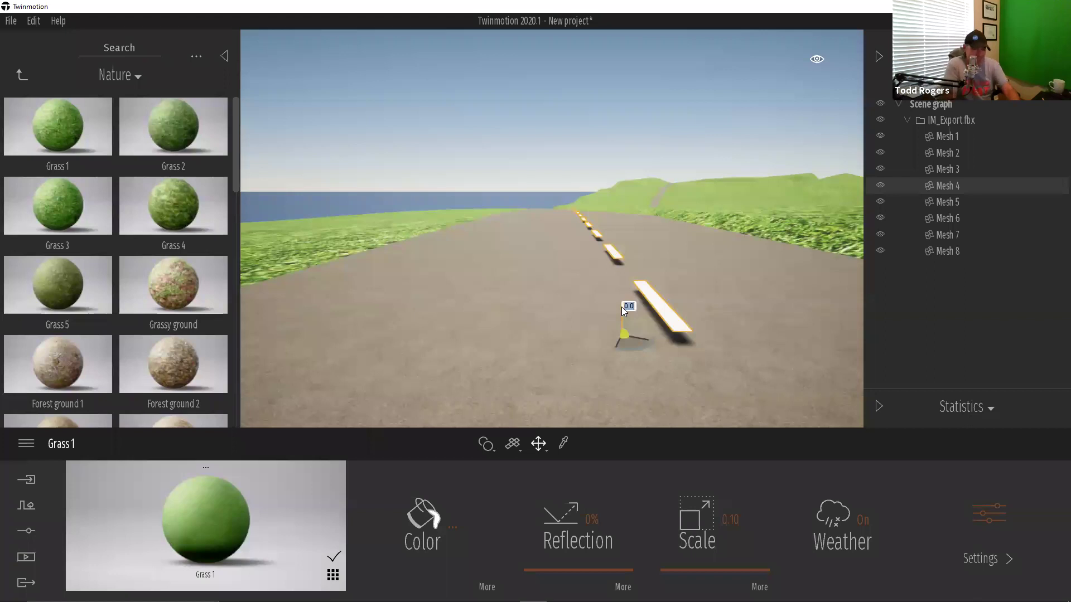
text(-10)
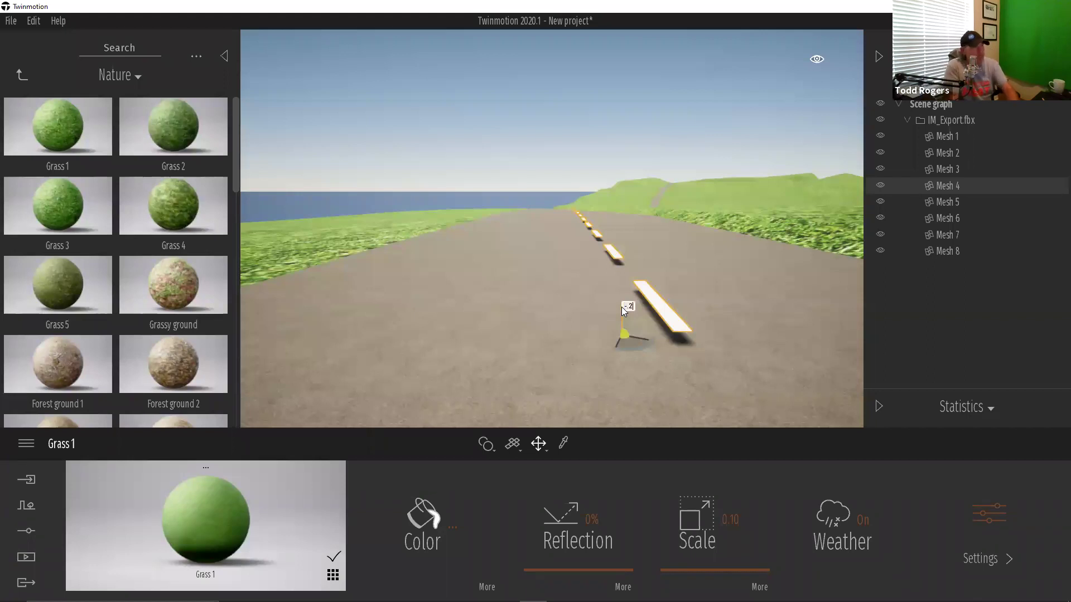
key(Return)
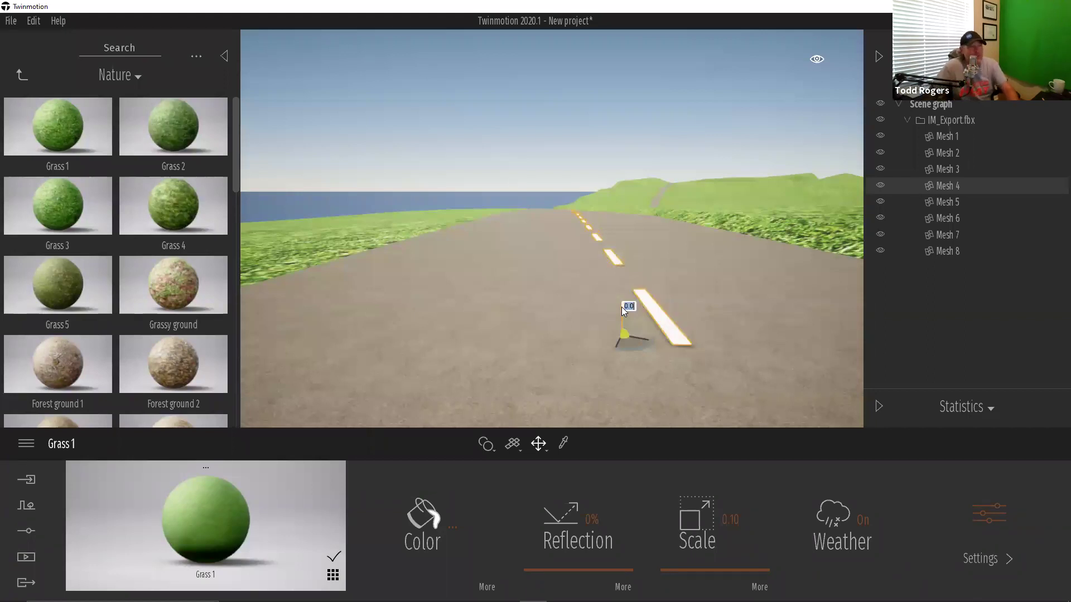
Apply Asphalt 1 from the Man-made materials to the road at a 0.76 scale
click(18, 77)
click(39, 138)
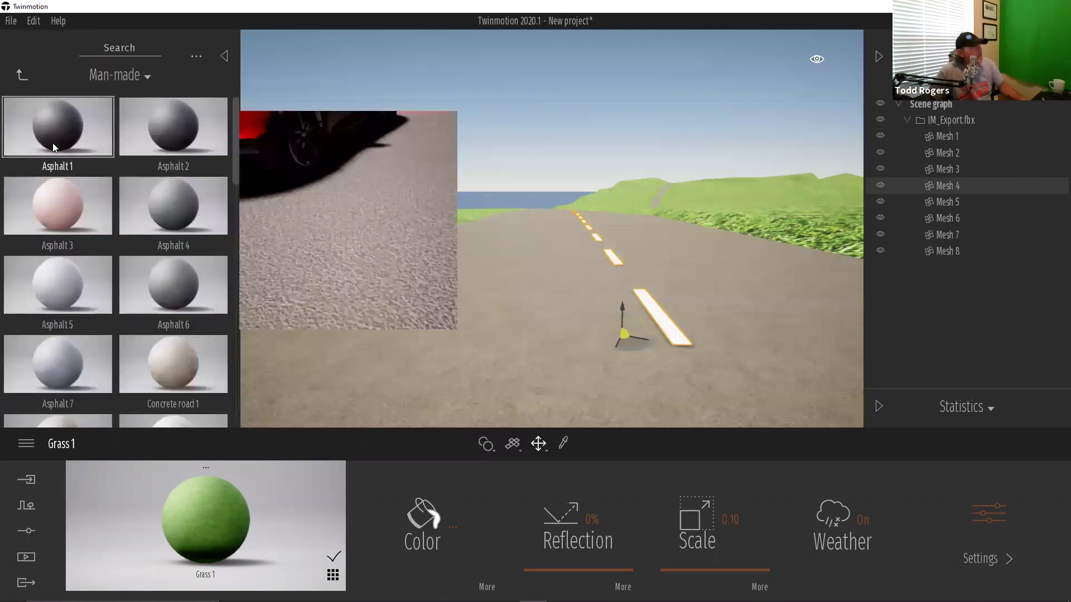
drag(358, 263, 360, 264)
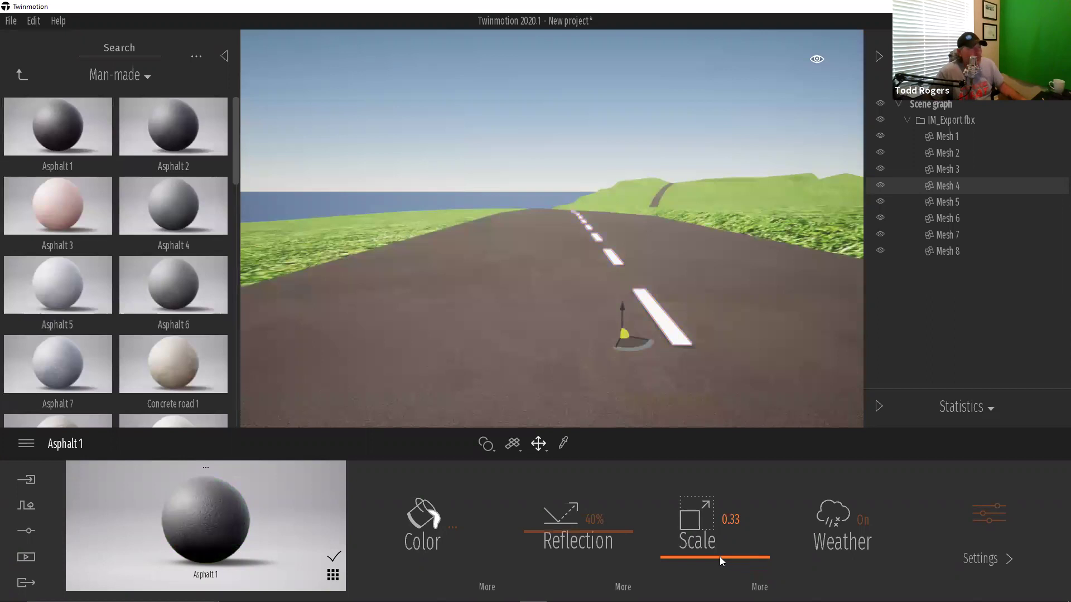
drag(717, 531, 712, 540)
middle_drag(623, 288, 567, 365)
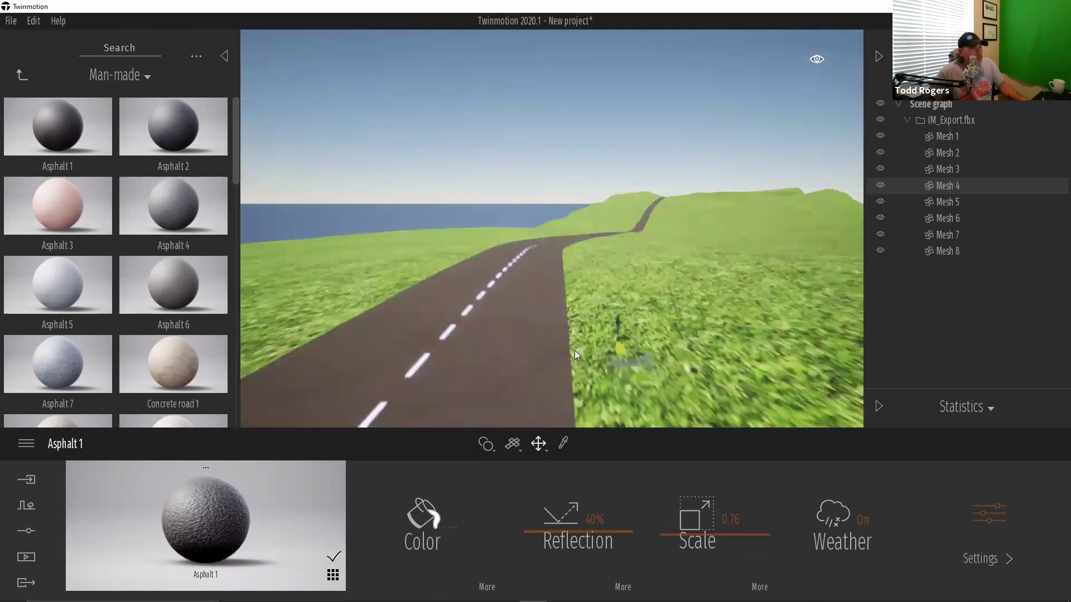
Place Amir from Characters > Animated humans on the grass beside the road, facing the camera
click(21, 76)
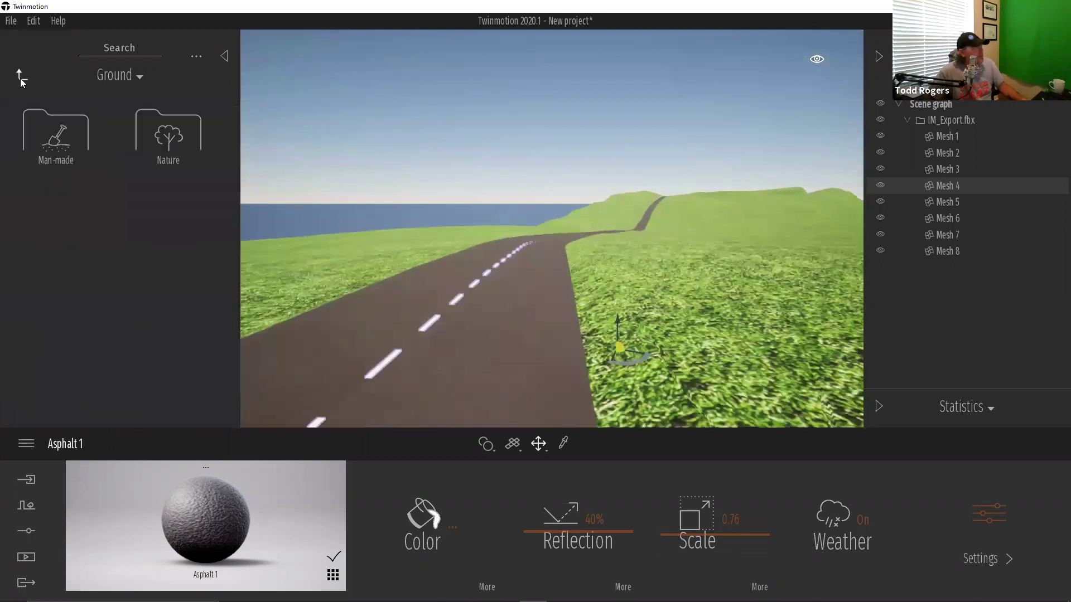
click(21, 76)
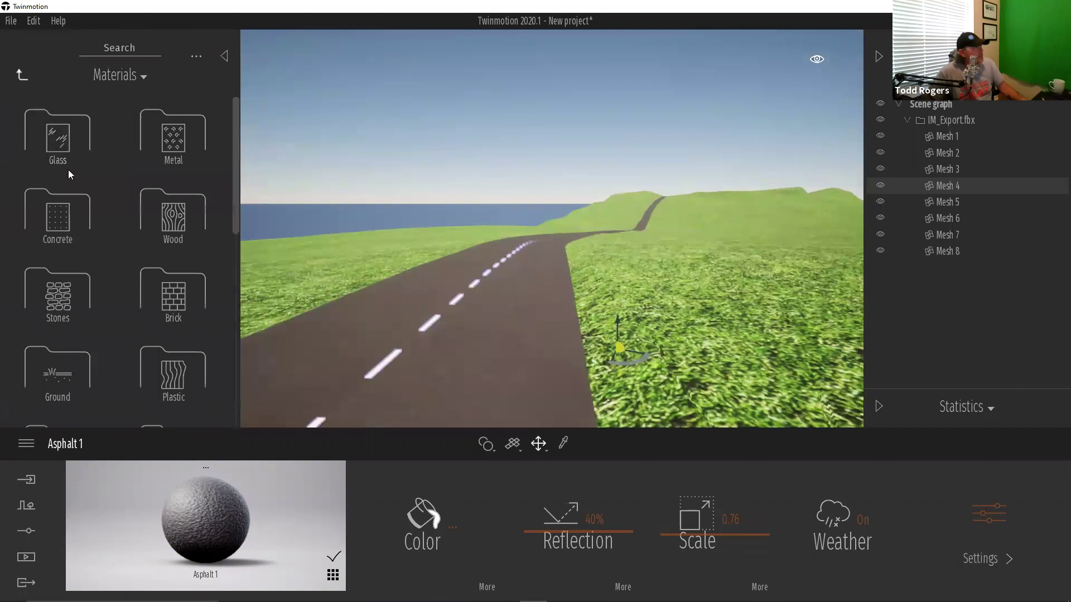
right_click(50, 295)
click(84, 287)
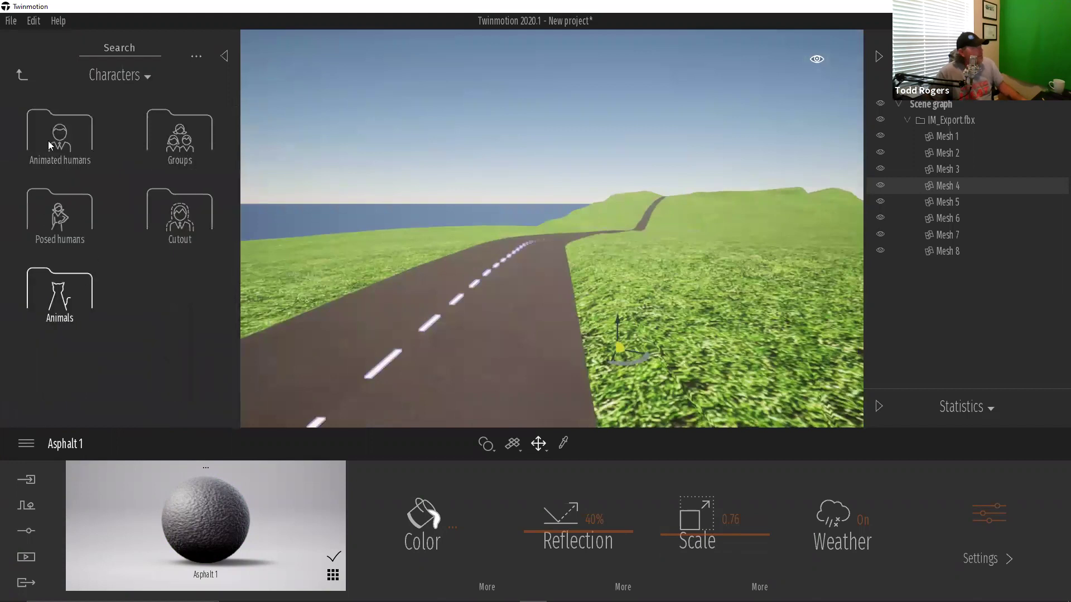
click(71, 151)
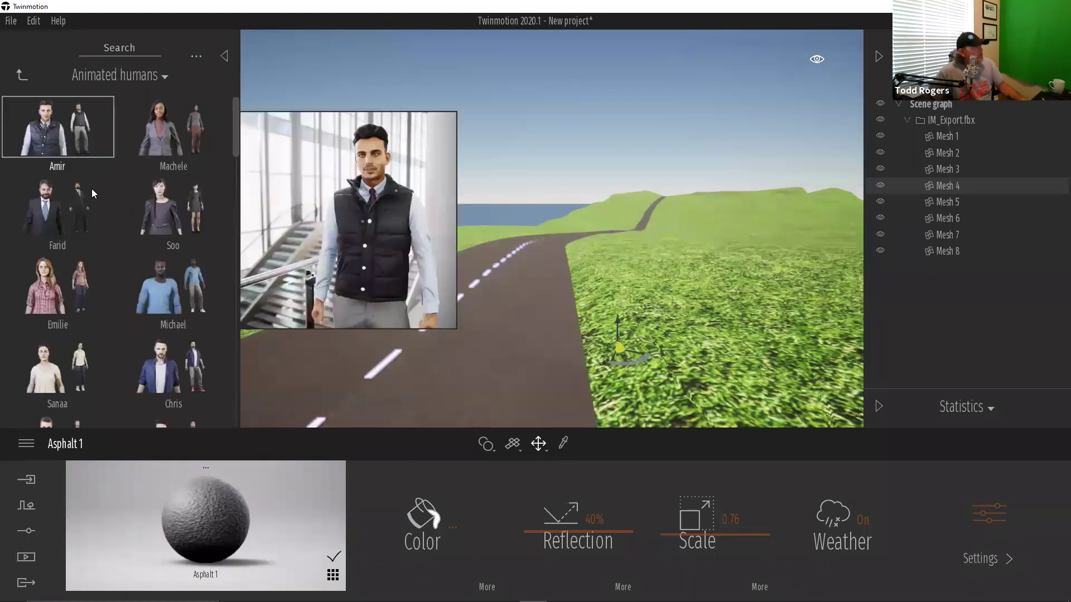
drag(627, 367, 628, 378)
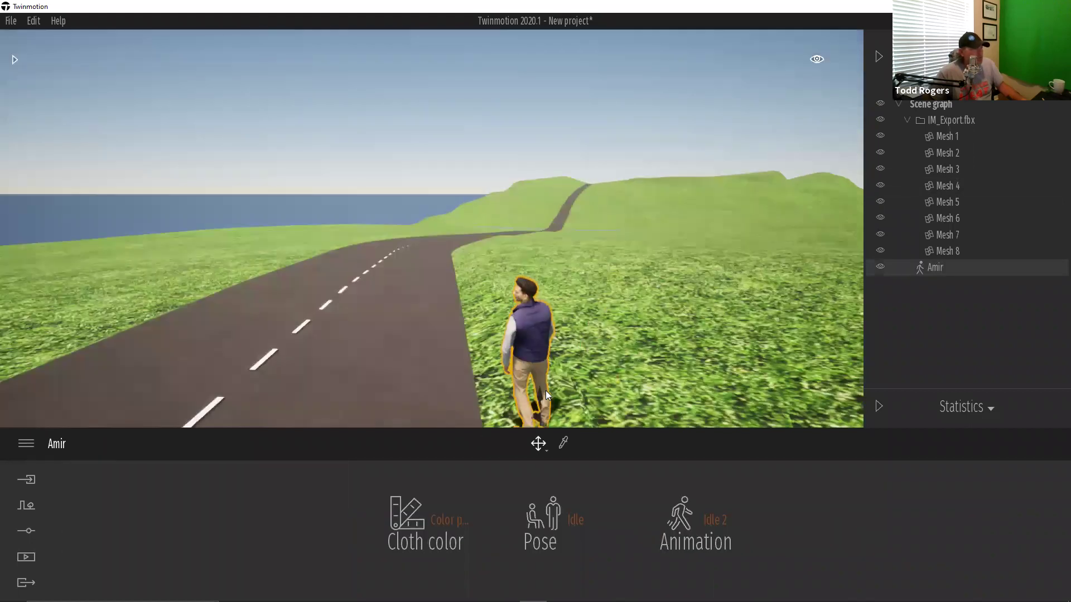
scroll(547, 385, down, 3)
drag(545, 370, 662, 342)
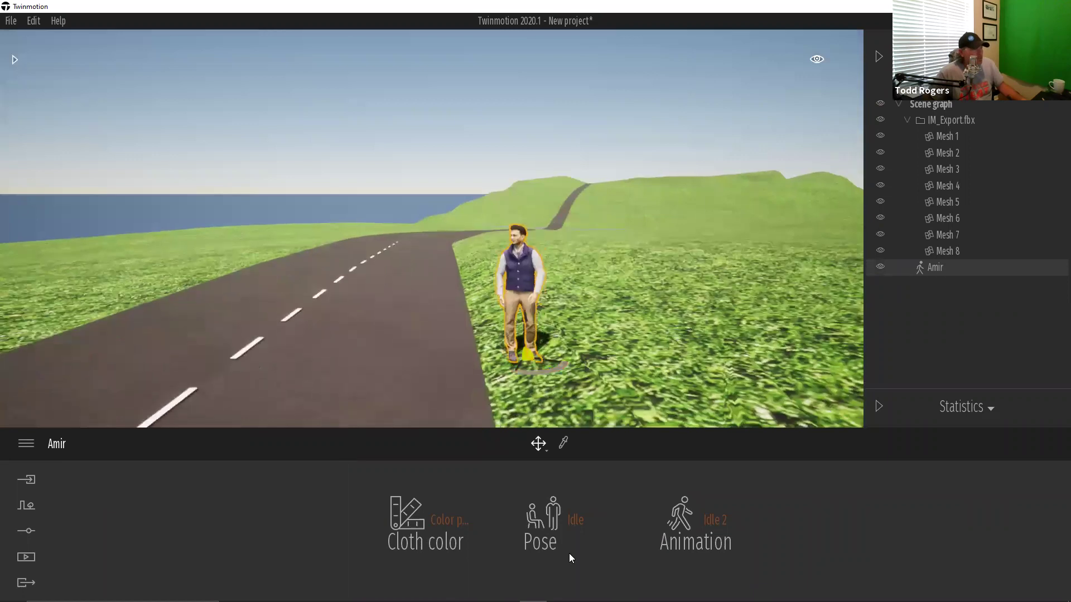
Try Amir's animations and settle on Phoning 2
click(710, 530)
click(700, 405)
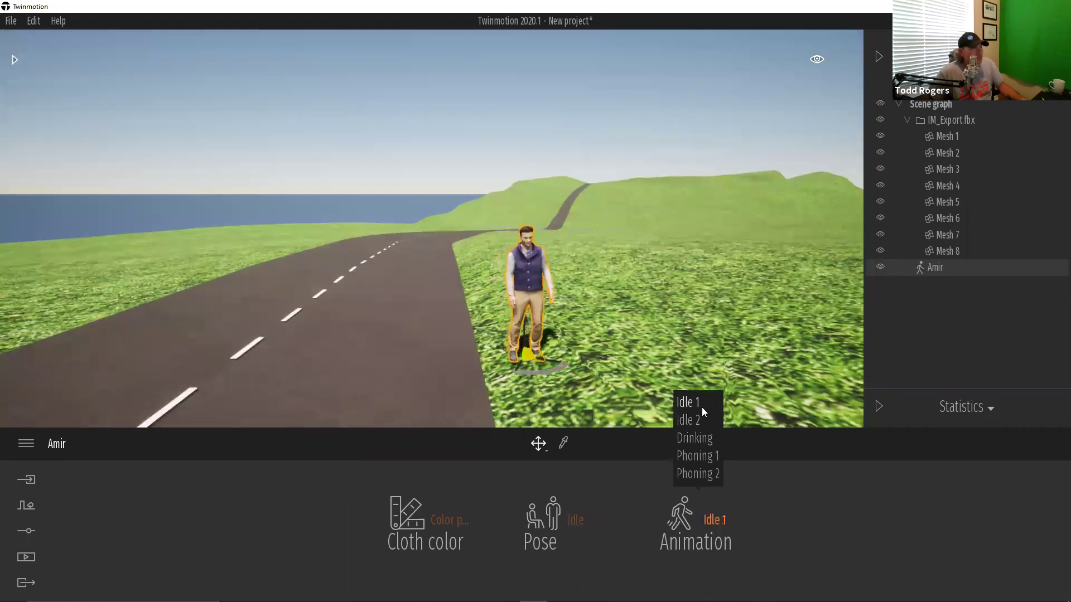
click(690, 438)
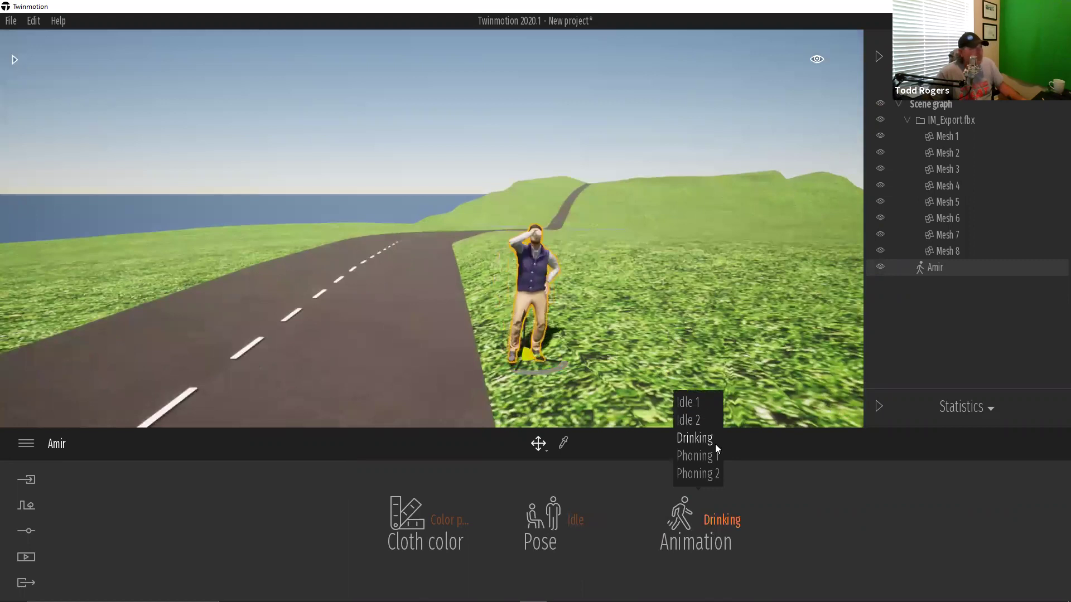
click(698, 455)
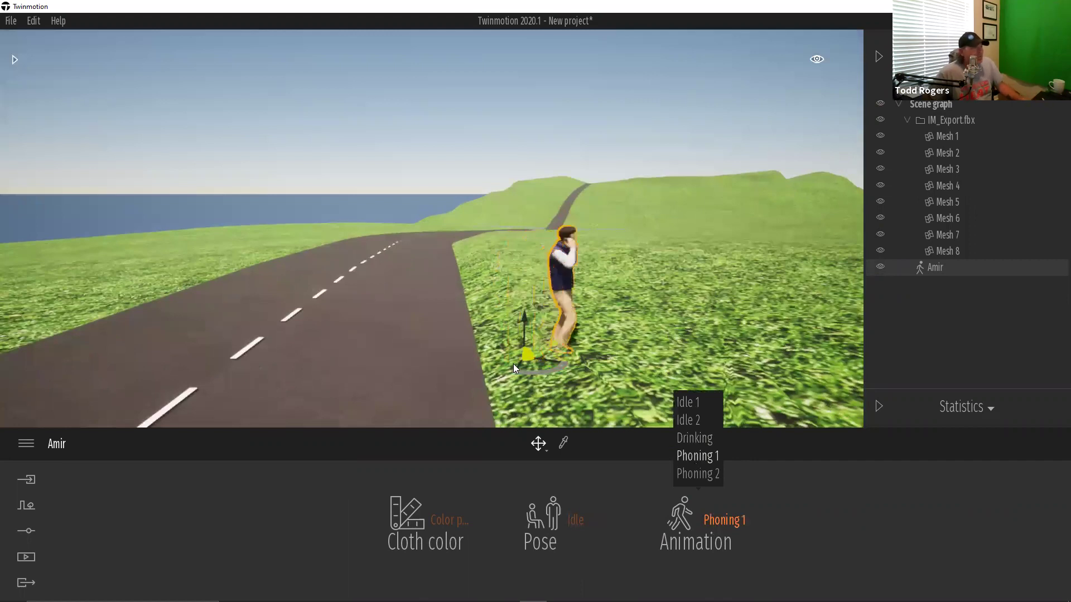
mouse_move(700, 495)
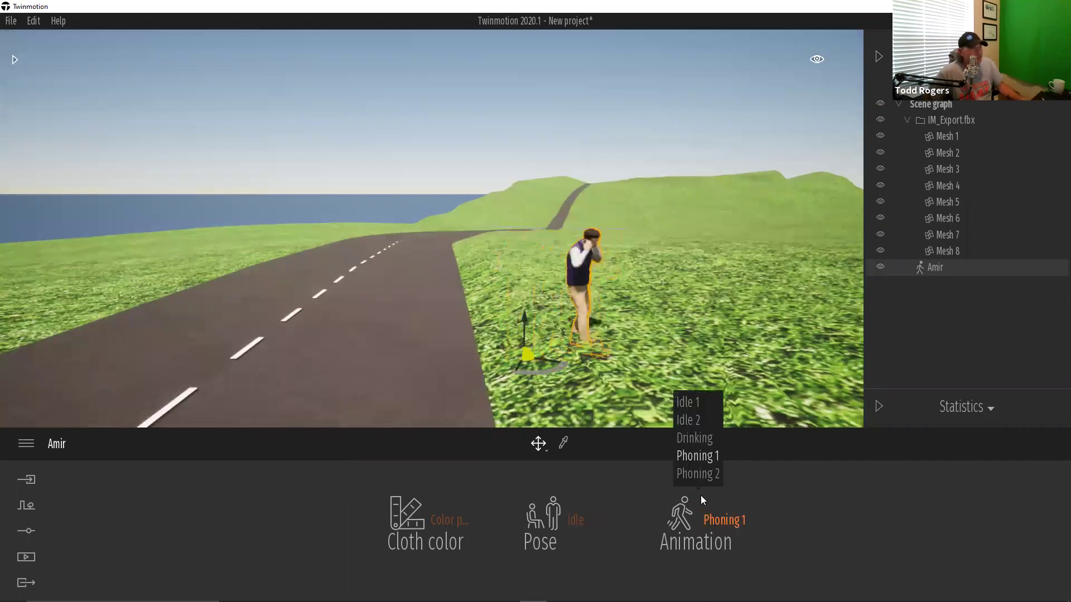
click(694, 475)
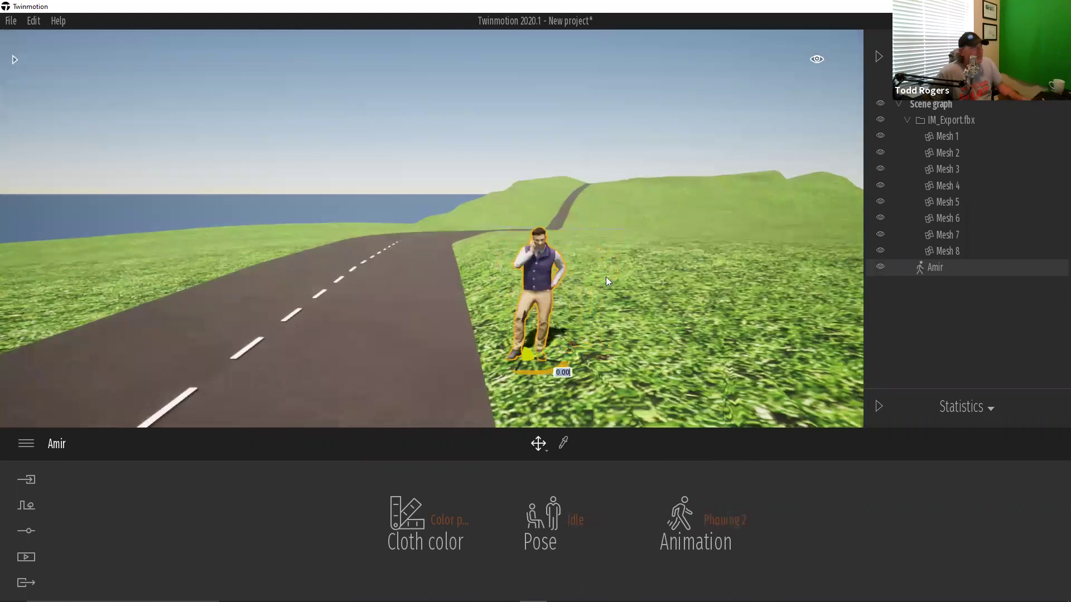
Survey the road down to the T-intersection and bring up the context tools
scroll(544, 330, down, 5)
scroll(476, 261, down, 5)
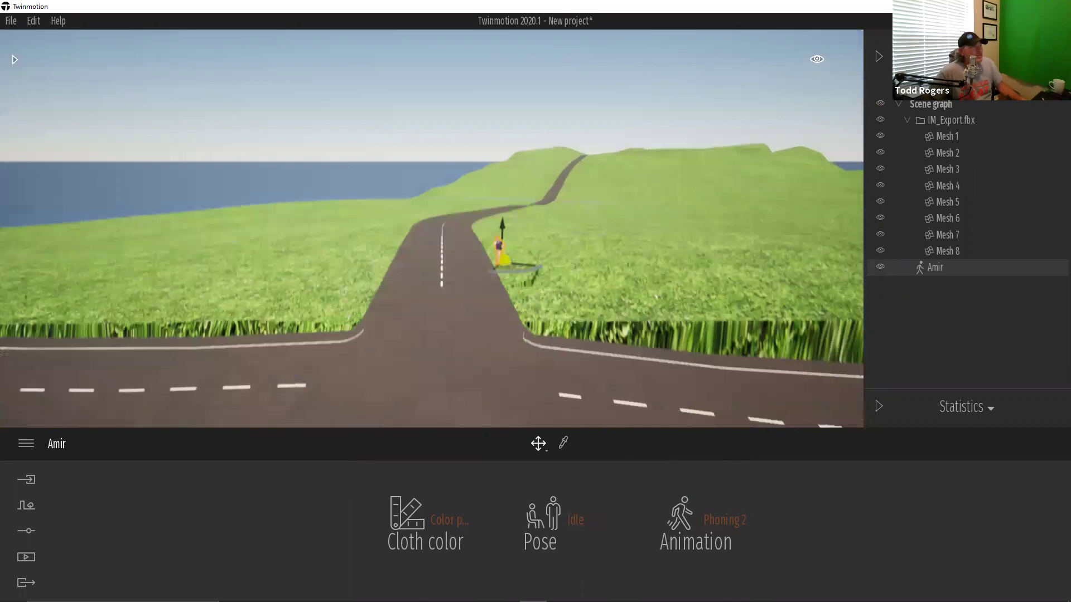
drag(476, 260, 575, 210)
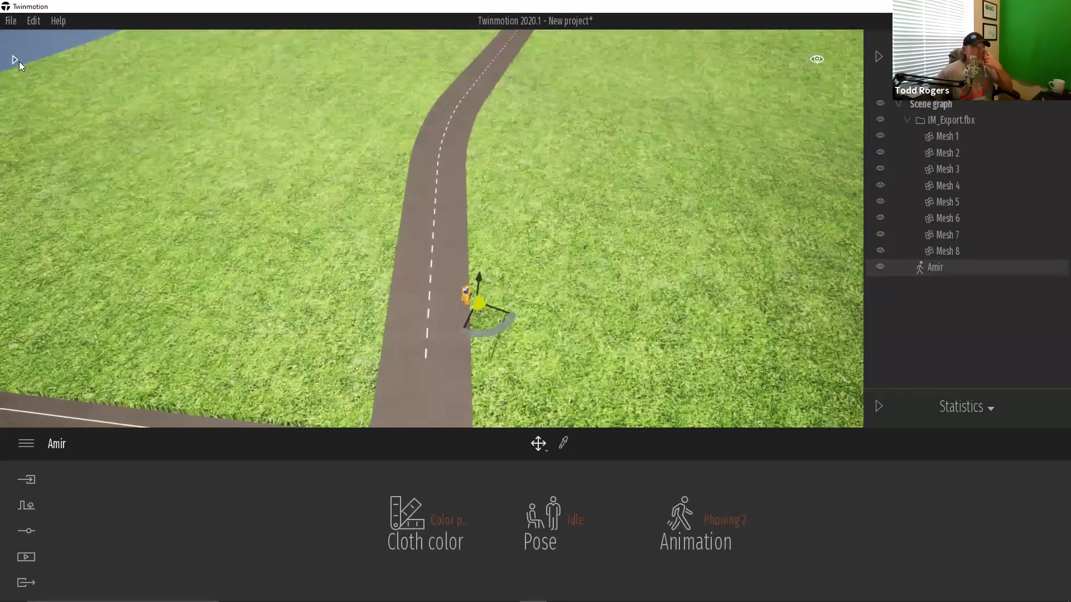
drag(331, 225, 415, 150)
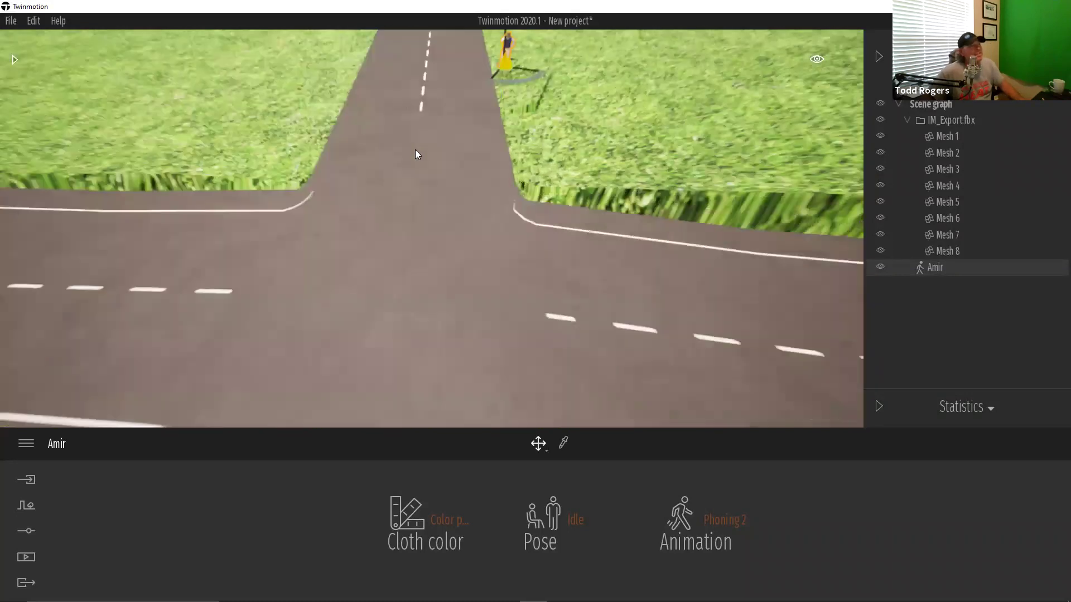
scroll(415, 150, down, 10)
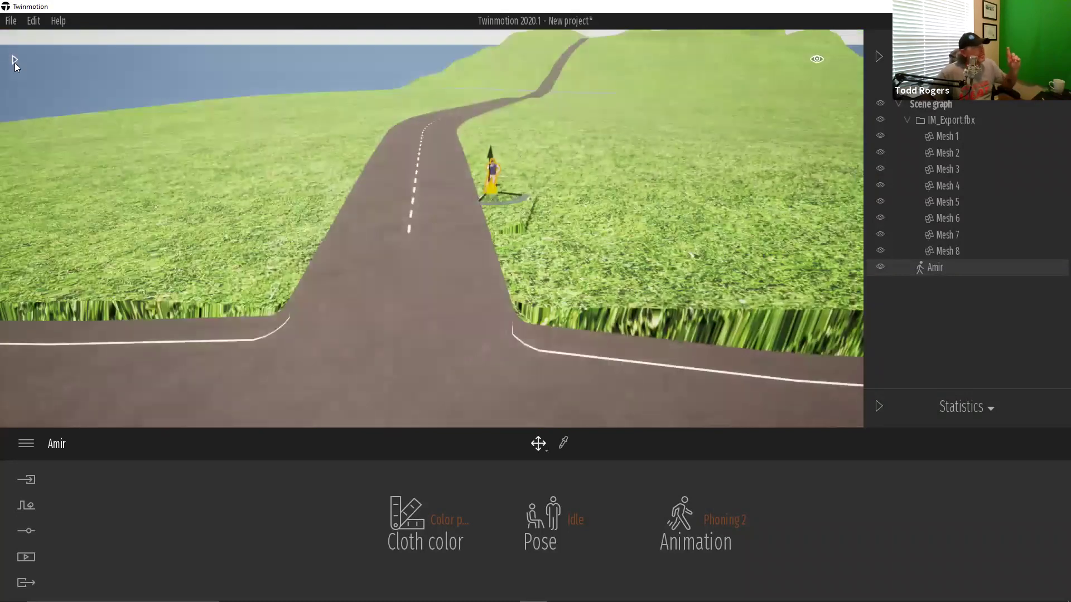
click(15, 59)
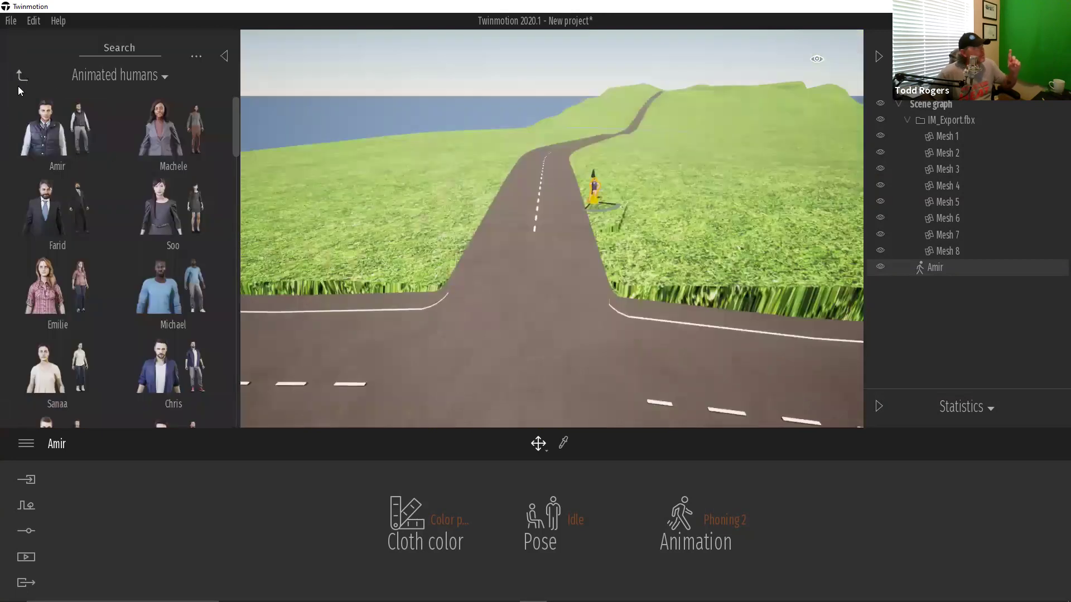
click(21, 76)
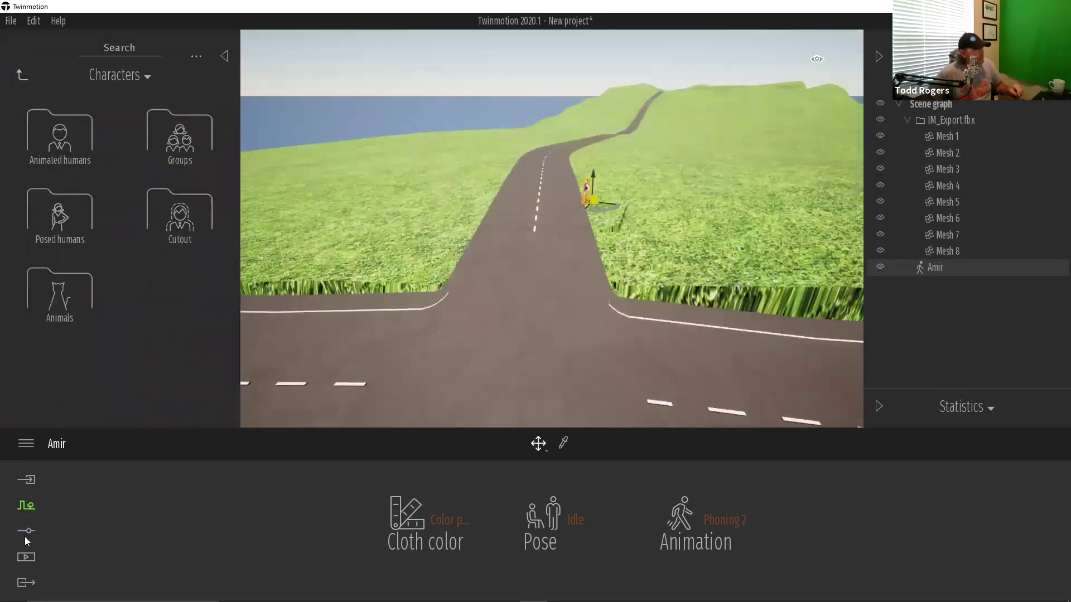
click(28, 508)
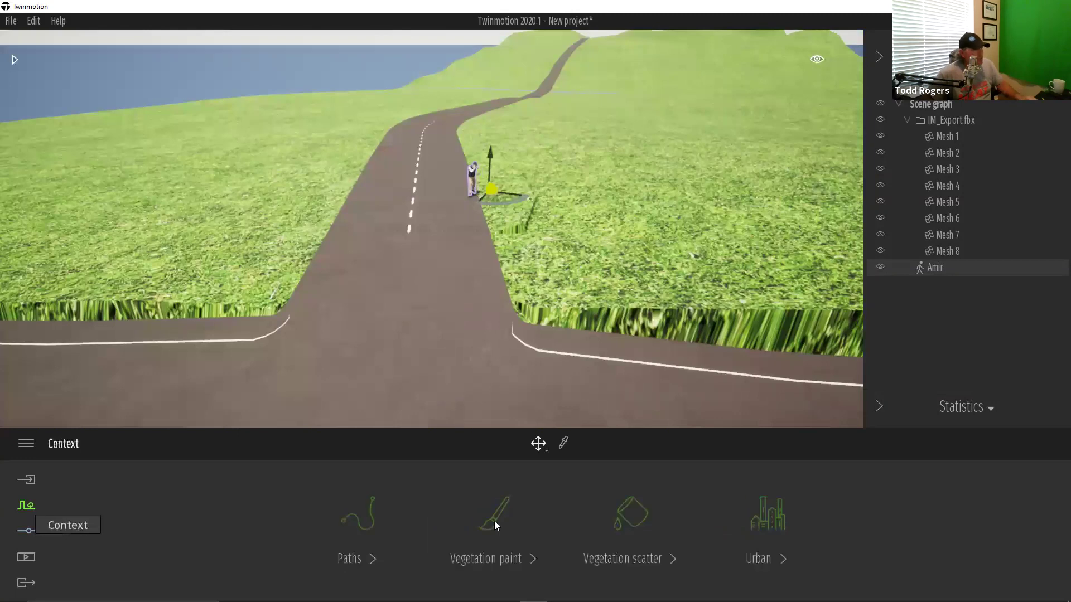
Add the Pecan and Manna Ash trees to the vegetation paint set
click(508, 514)
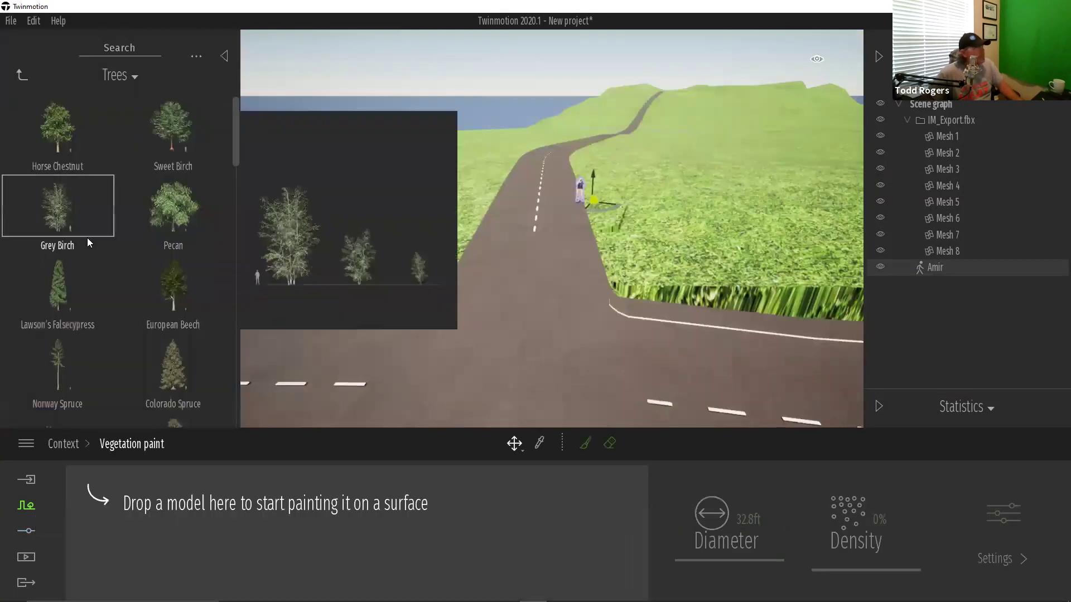
scroll(100, 245, up, 2)
mouse_move(199, 469)
mouse_down()
mouse_move(131, 519)
mouse_move(277, 537)
mouse_up()
scroll(142, 265, down, 1)
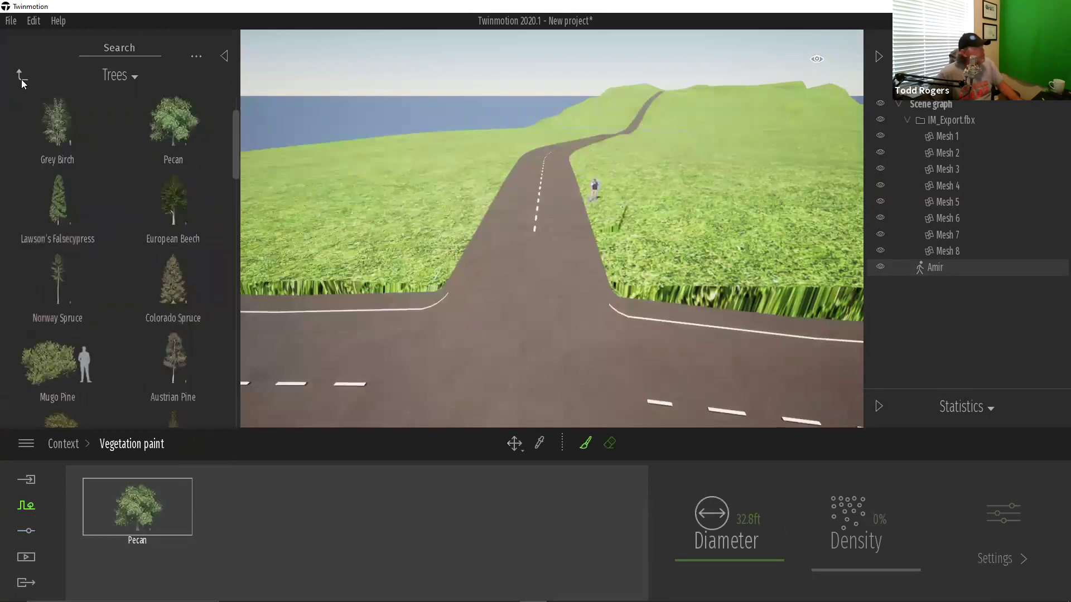
scroll(131, 267, down, 12)
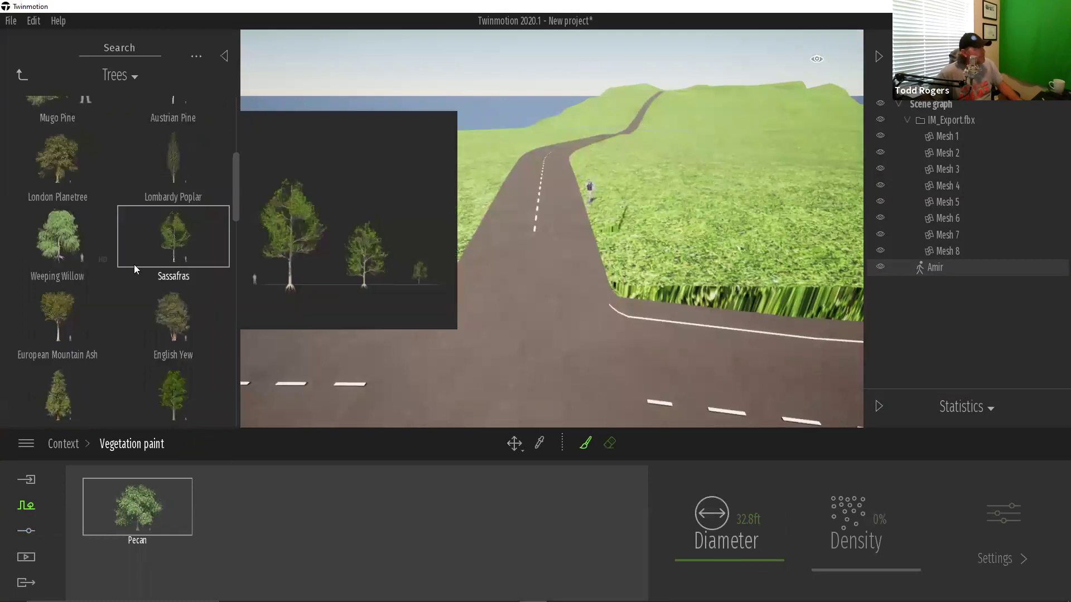
scroll(128, 271, down, 7)
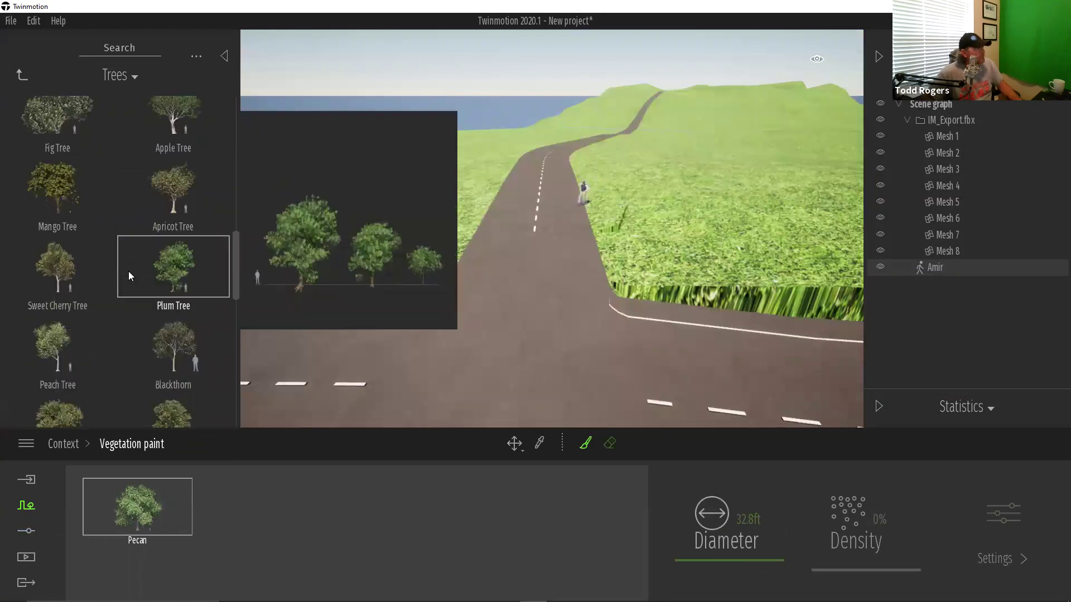
scroll(129, 278, down, 4)
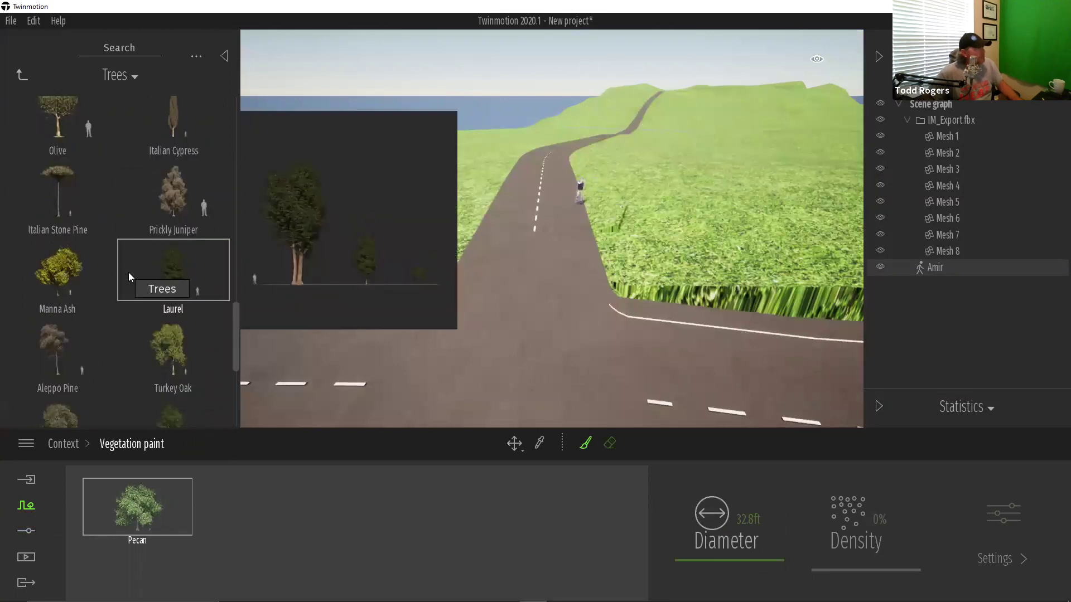
scroll(130, 262, down, 1)
mouse_move(54, 193)
mouse_down()
mouse_move(210, 366)
mouse_move(262, 515)
mouse_up()
Set the Manna Ash season to Summer
click(322, 506)
click(998, 549)
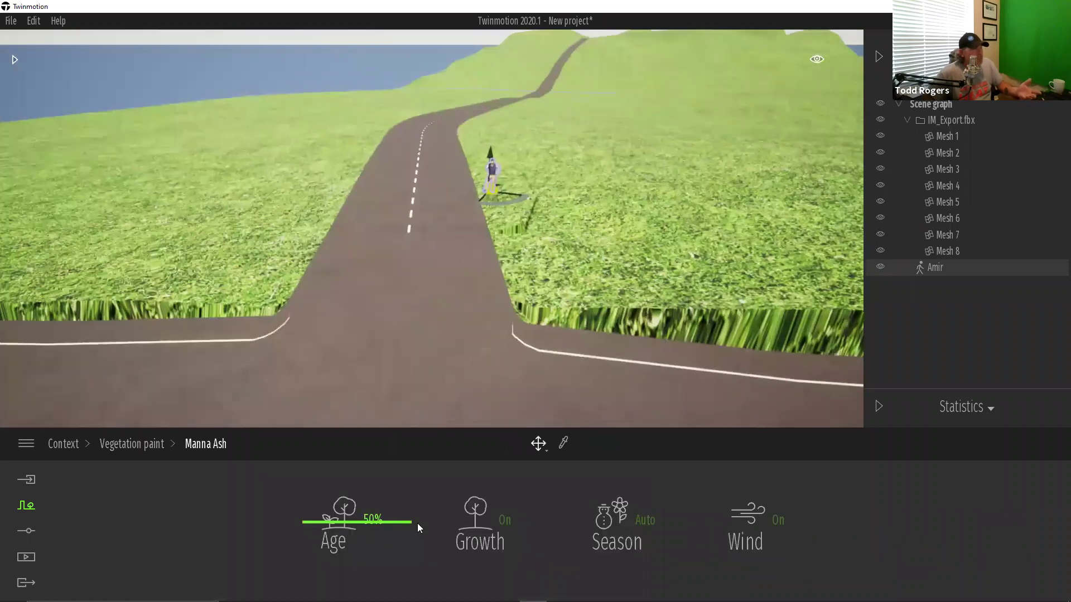
click(646, 521)
click(628, 437)
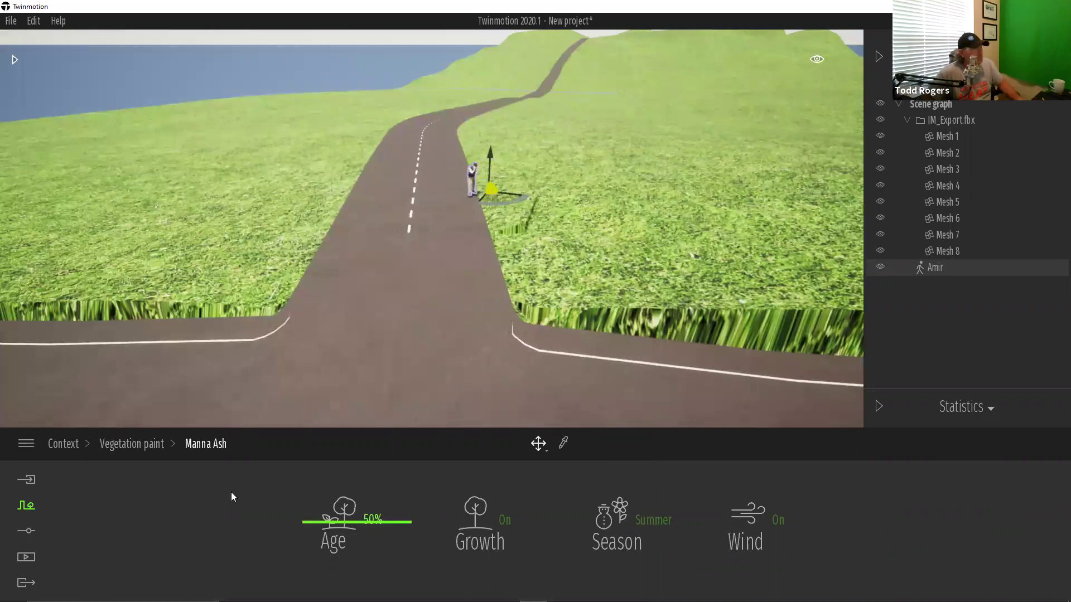
click(130, 445)
Add Wild Grass 01 from Grass and flowers, then paint vegetation on the left hillside
click(21, 74)
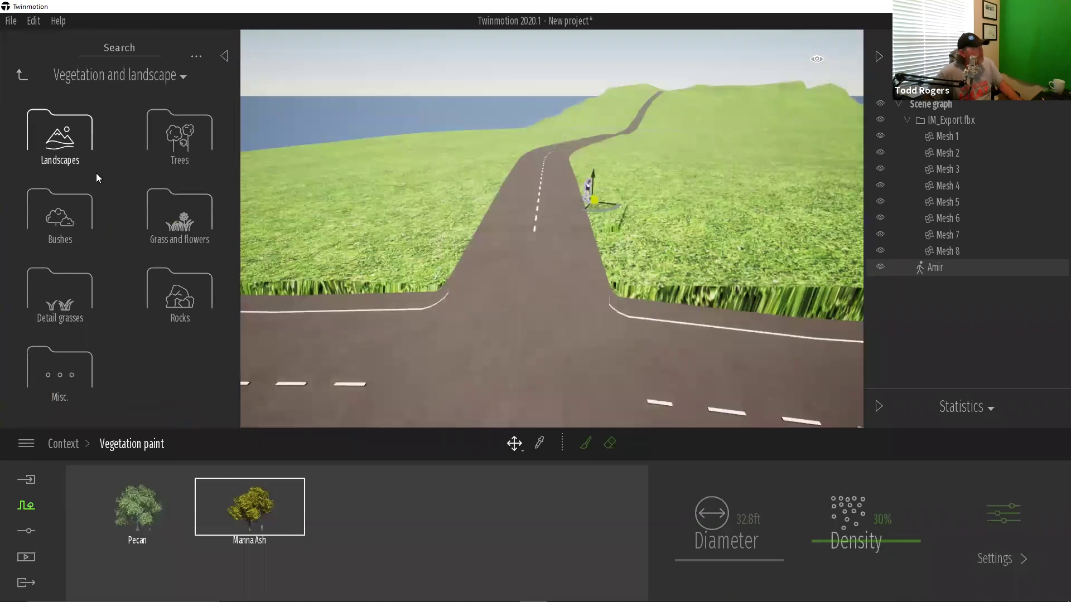
click(168, 214)
scroll(154, 295, down, 2)
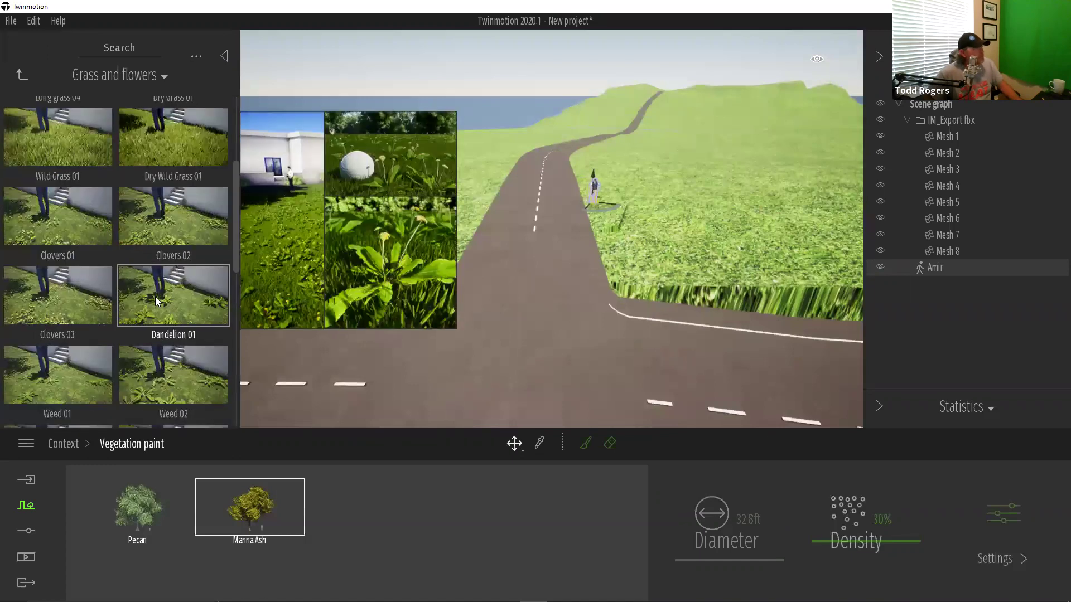
scroll(155, 300, down, 3)
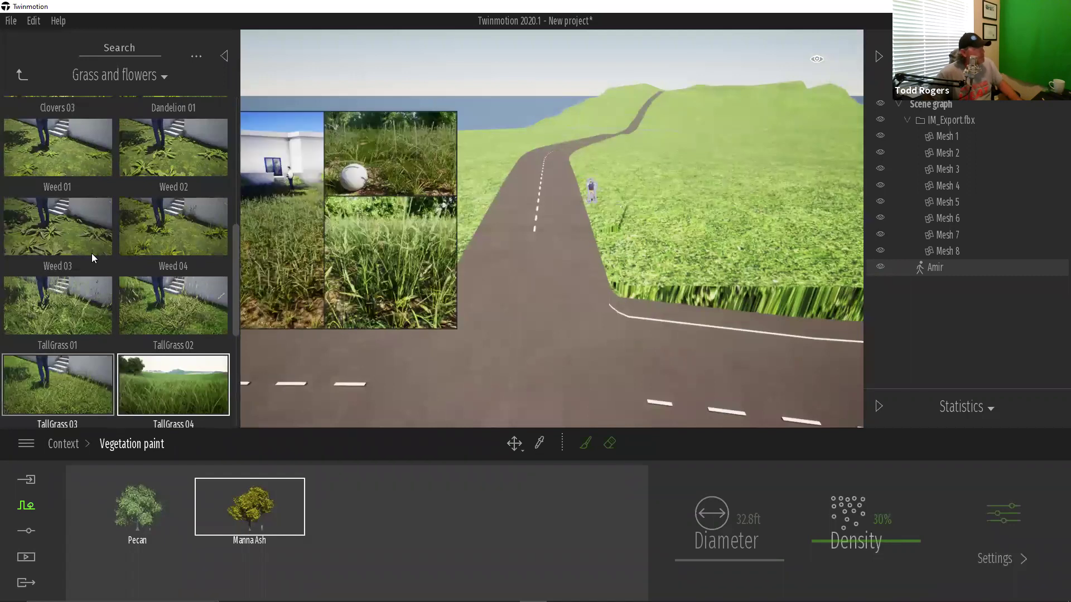
scroll(91, 250, up, 1)
scroll(92, 250, up, 5)
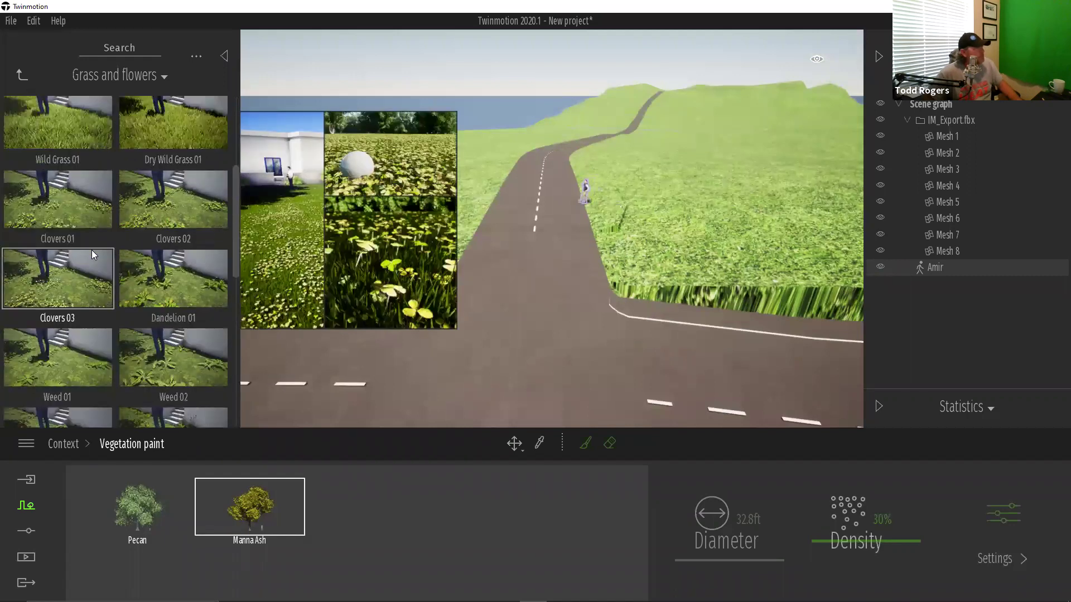
mouse_move(315, 508)
mouse_down()
mouse_move(308, 436)
mouse_move(447, 516)
mouse_up()
click(585, 445)
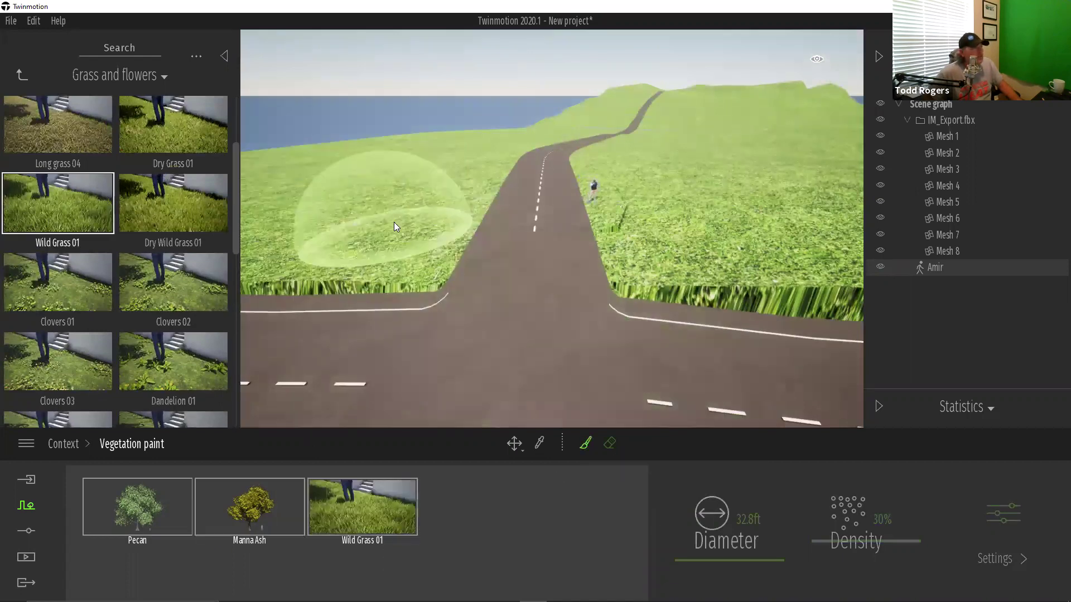
click(393, 222)
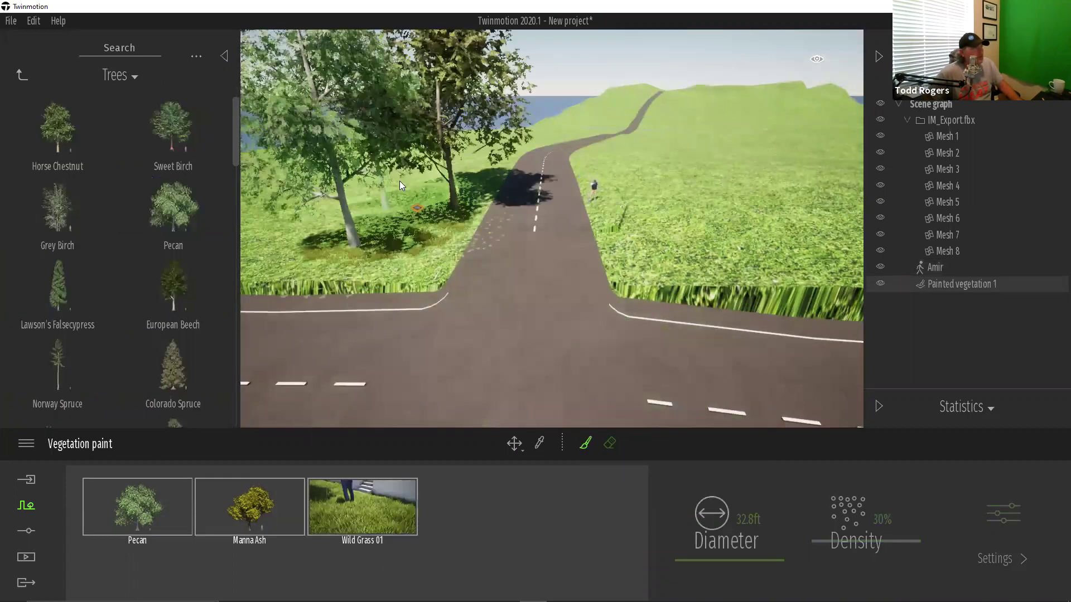
Paint tree clusters on both sides of the side road near the junction
click(726, 238)
click(533, 234)
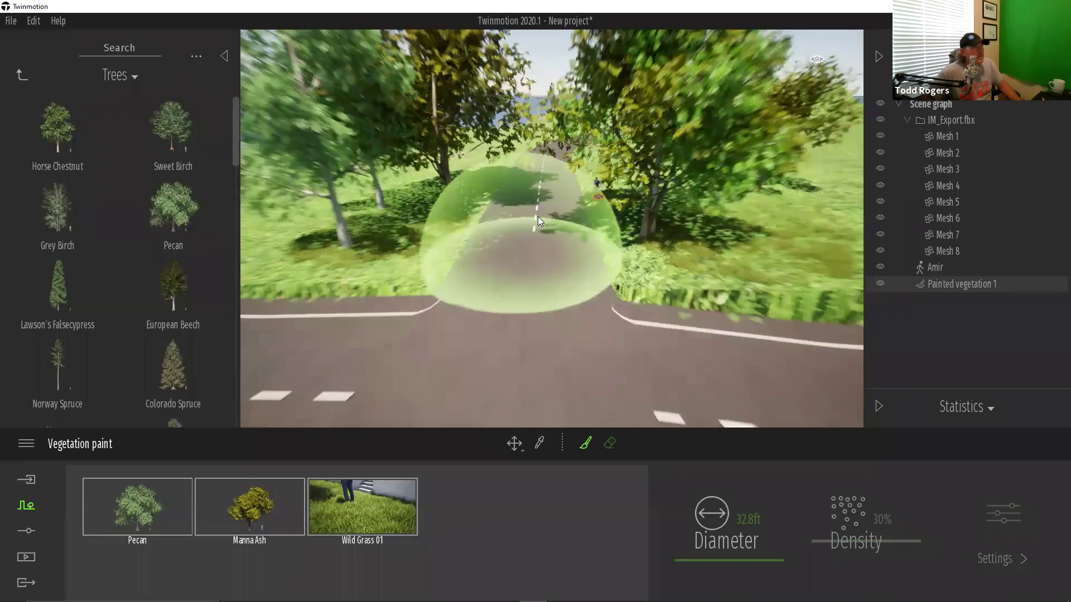
key(Up)
key(Escape)
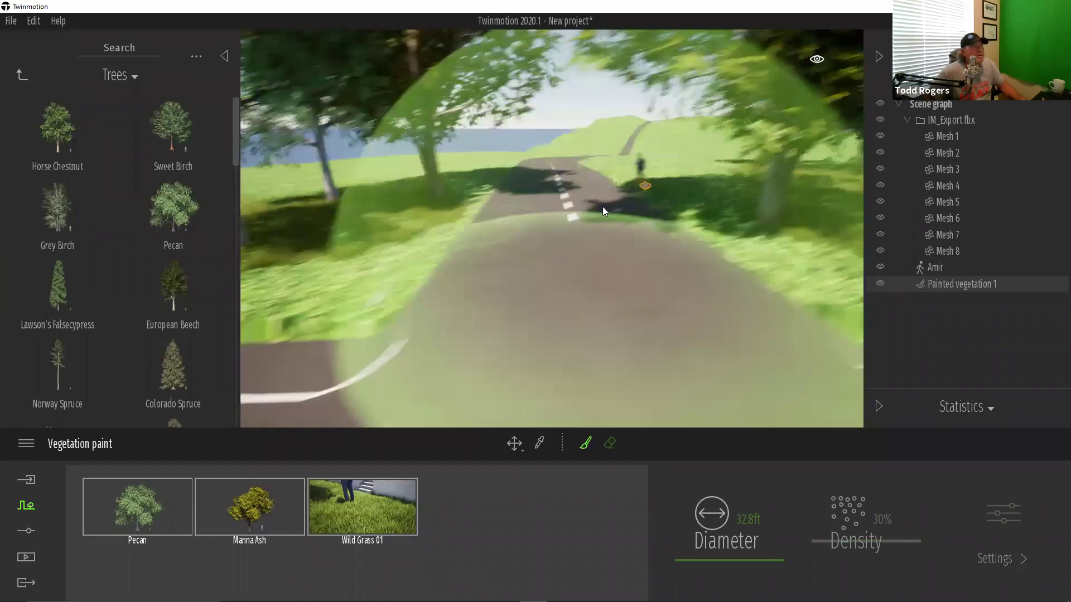
Zoom in and out, then turn the view to look up the curving side road
scroll(541, 222, up, 5)
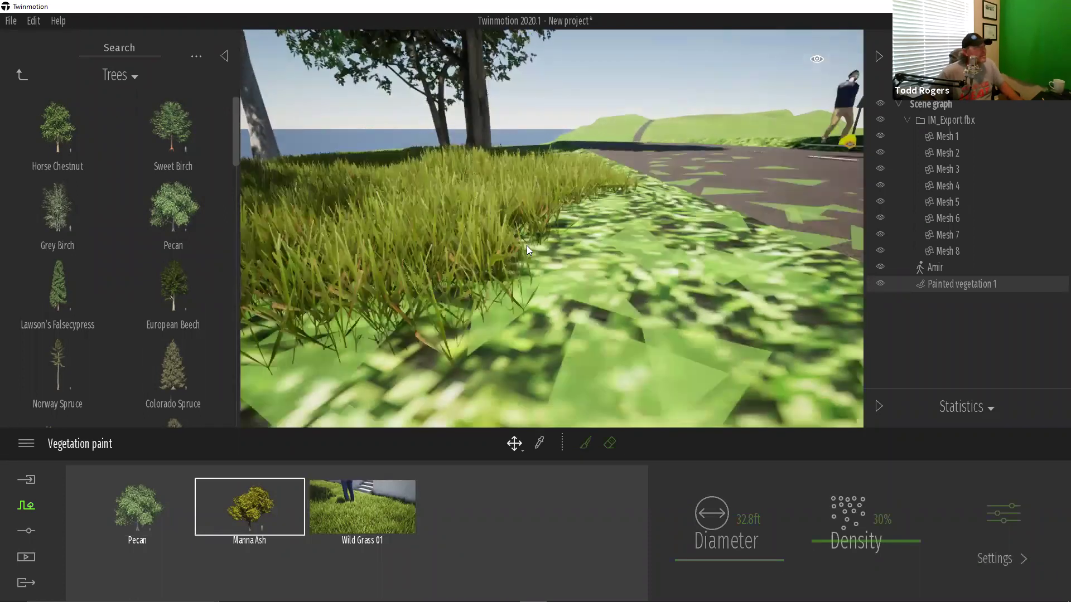
scroll(766, 92, down, 5)
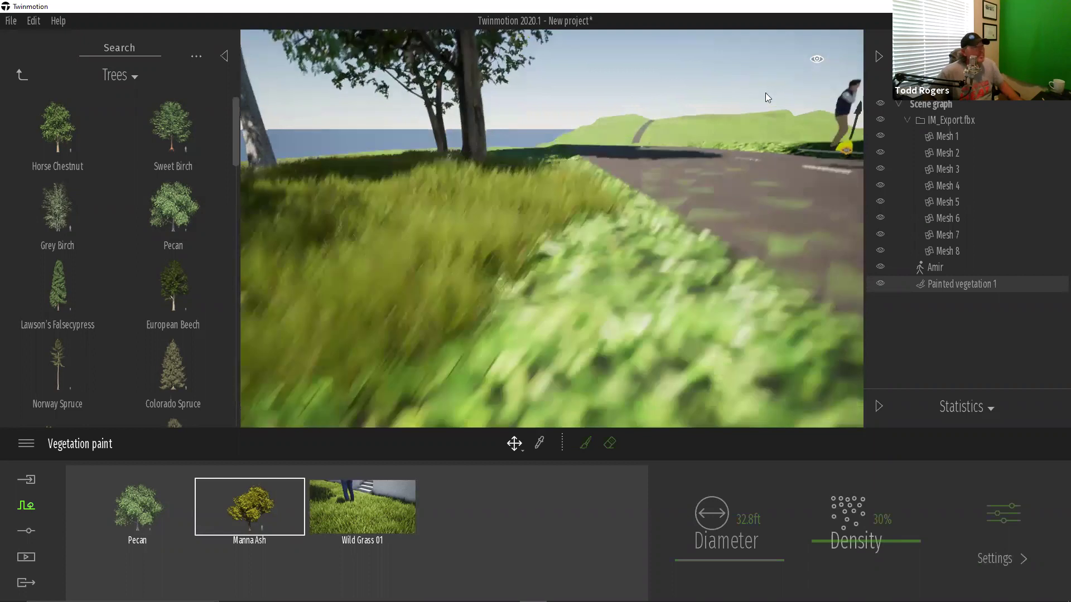
scroll(536, 175, up, 5)
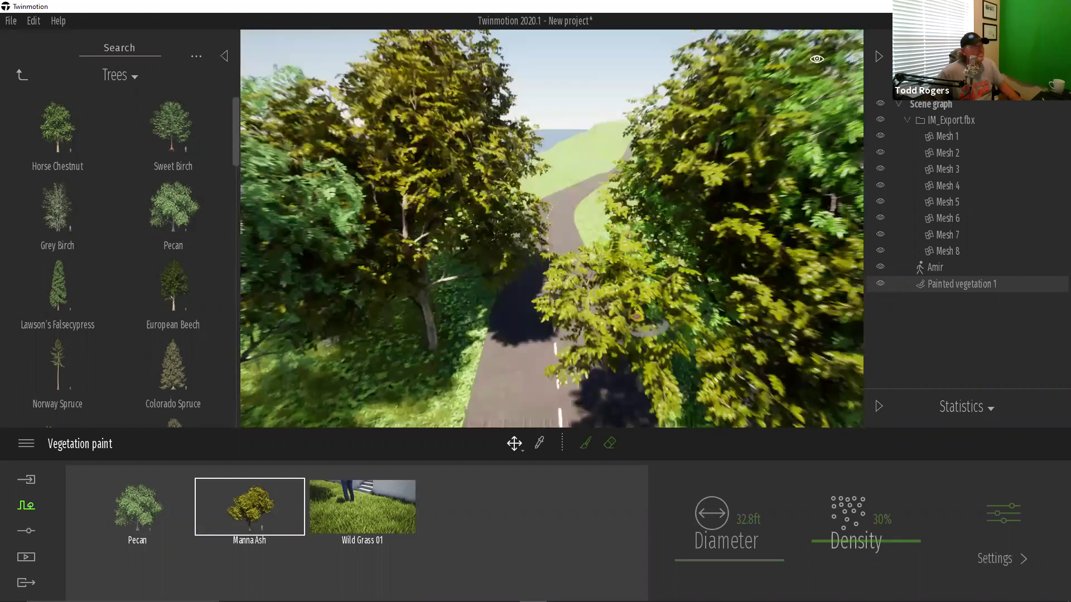
scroll(536, 175, down, 5)
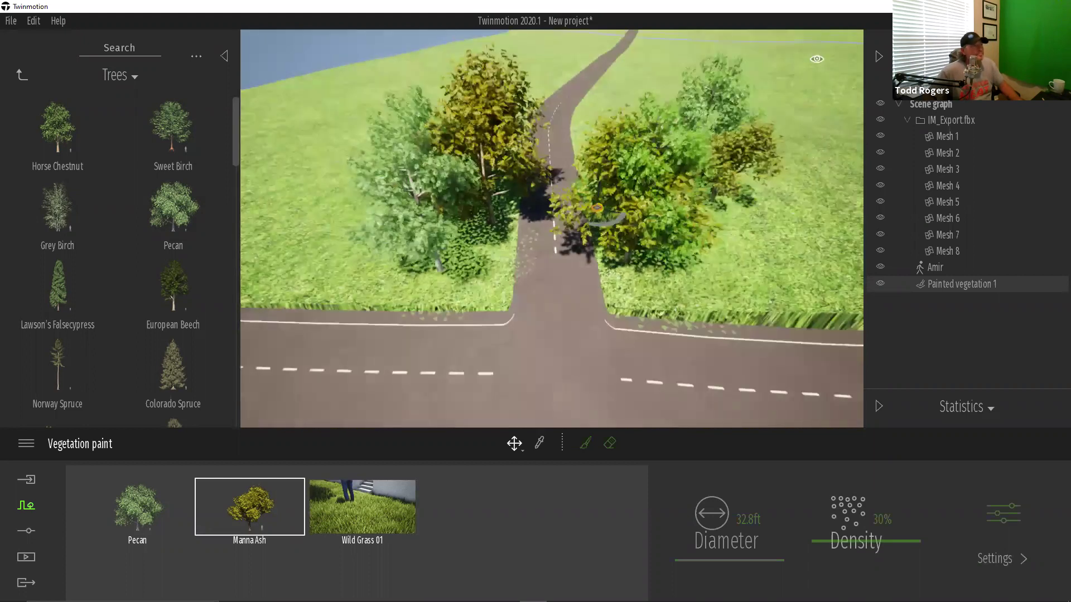
scroll(618, 106, up, 5)
scroll(618, 106, down, 5)
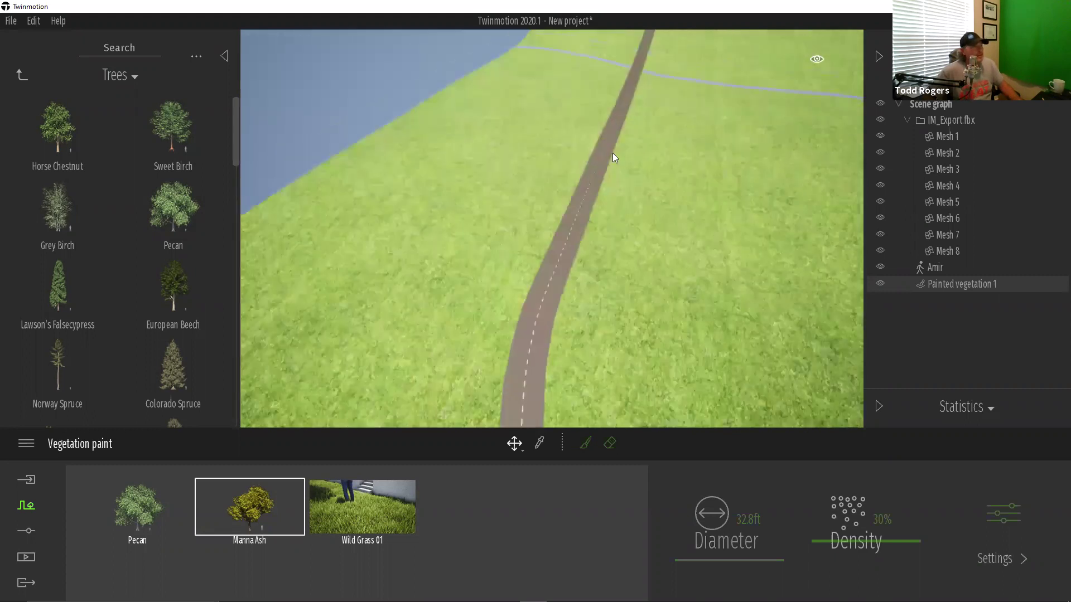
right_drag(586, 227, 23, 36)
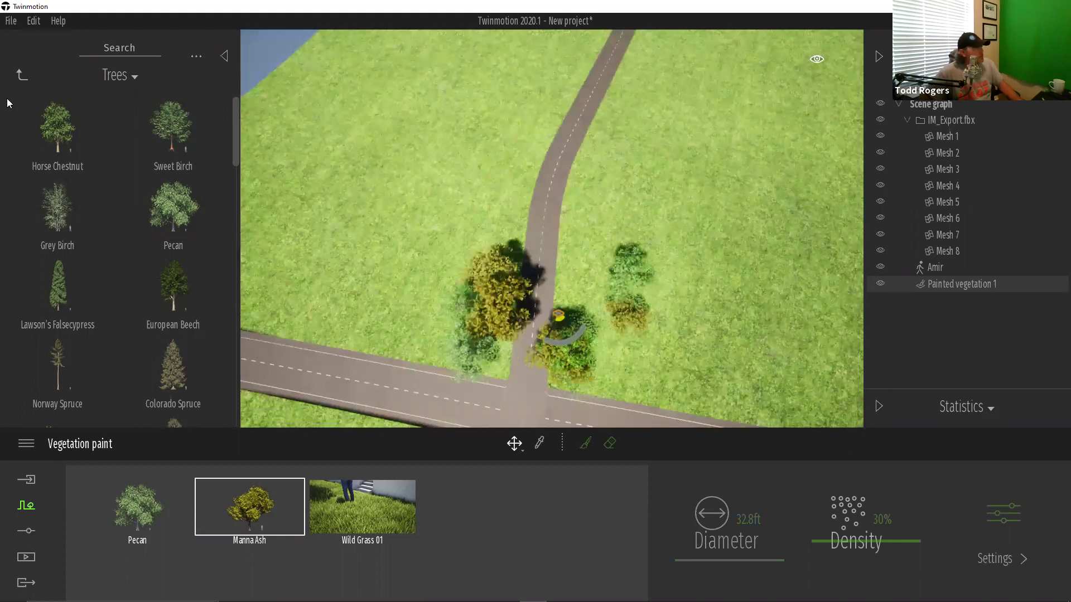
Draw a vehicle path along the side road from the Context paths options
click(27, 531)
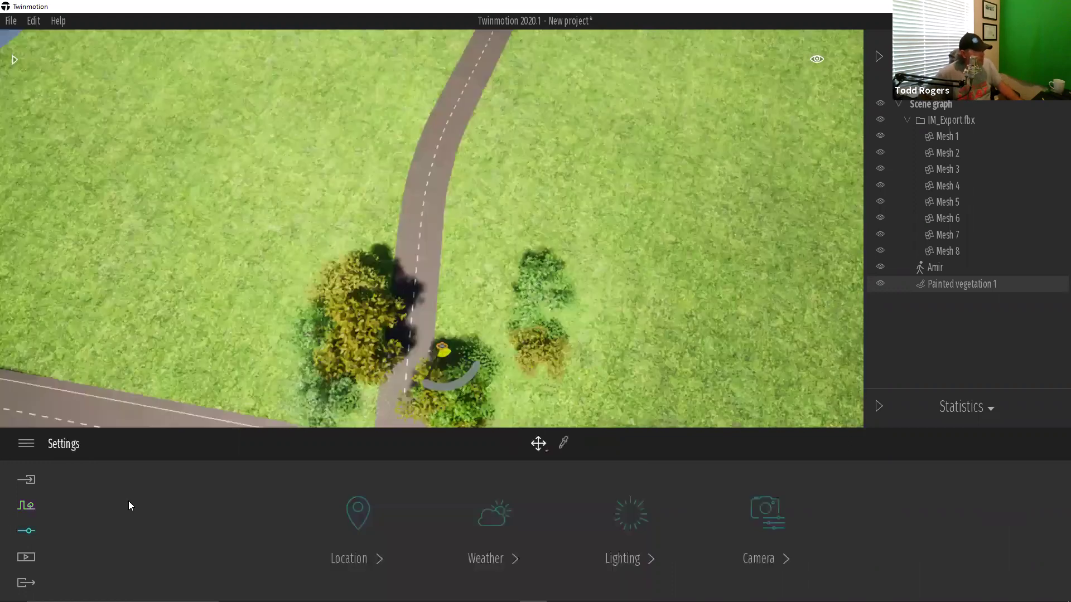
click(28, 509)
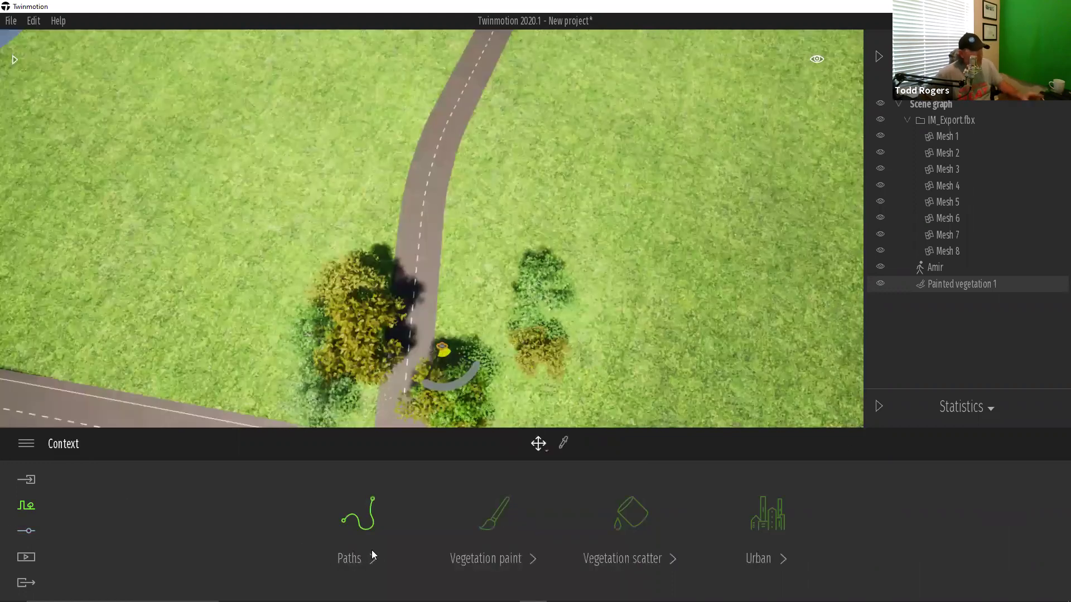
click(365, 544)
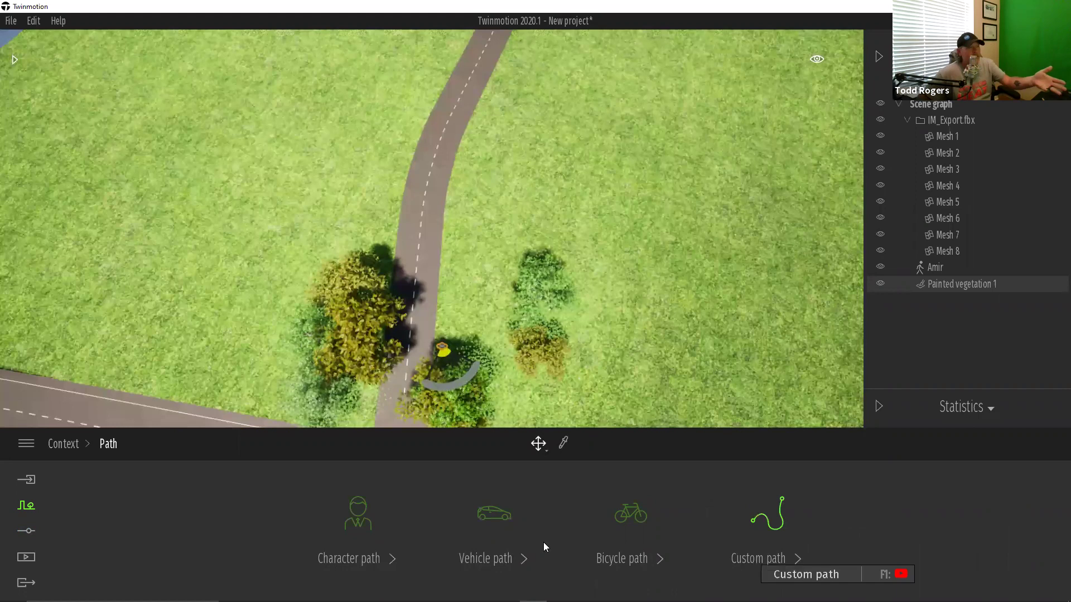
click(486, 557)
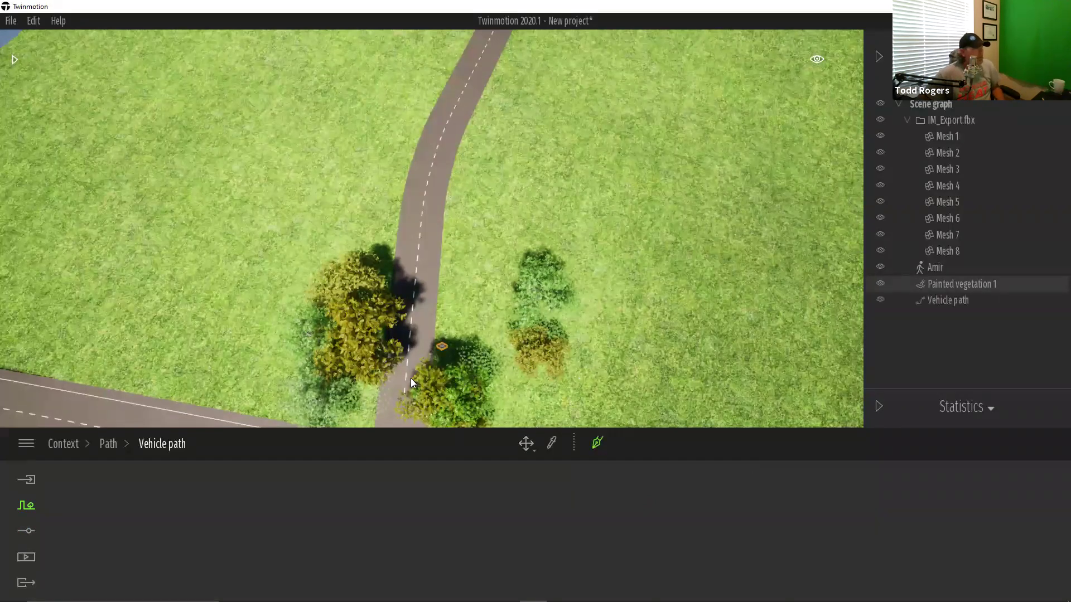
click(416, 410)
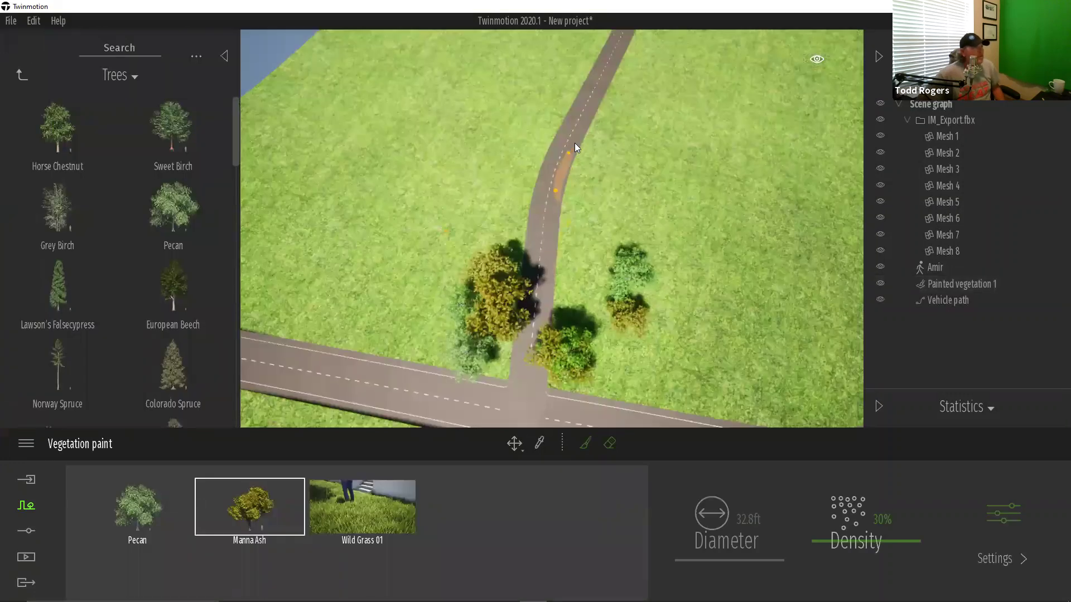
Select the vehicle path to show its 1-lane, 16 mph, 38% density settings
right_drag(621, 95, 653, 67)
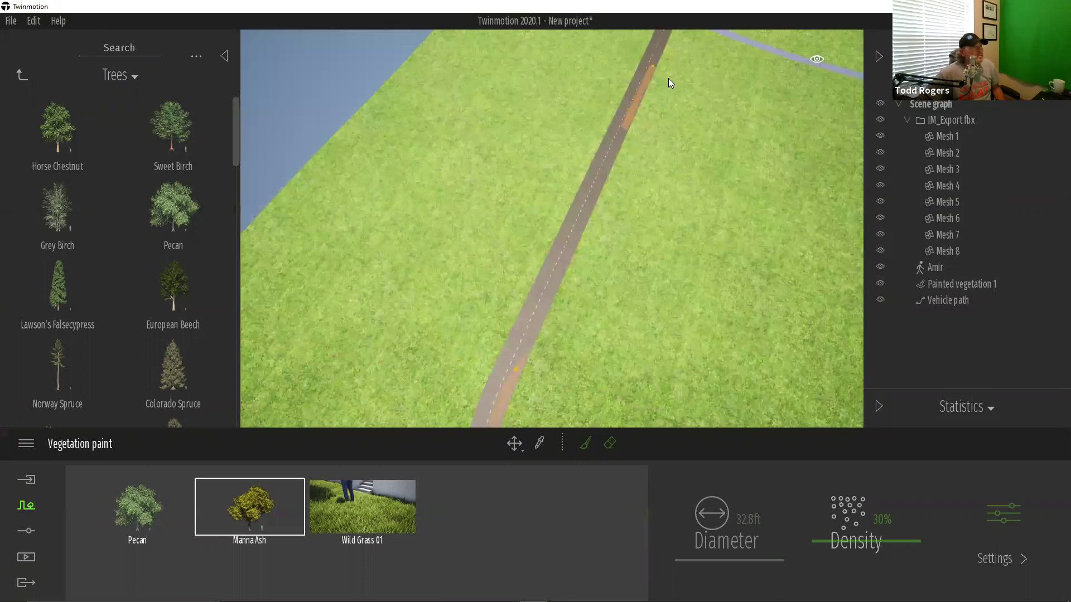
click(550, 290)
right_drag(442, 371, 407, 417)
right_drag(463, 354, 472, 352)
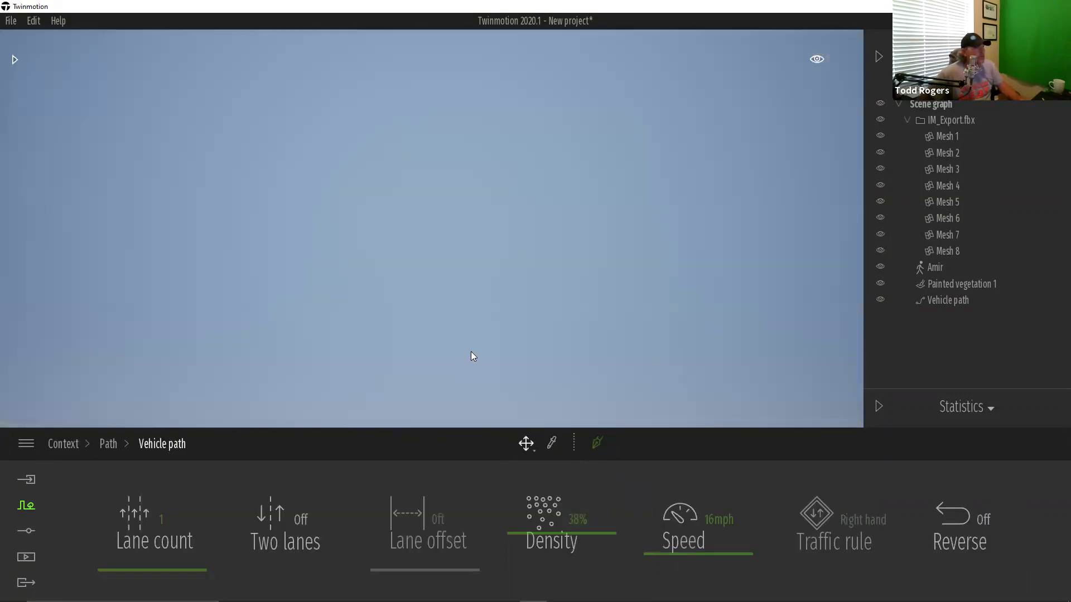
Zoom to the IM_Export.fbx terrain and rotate toward the curving road
right_click(963, 123)
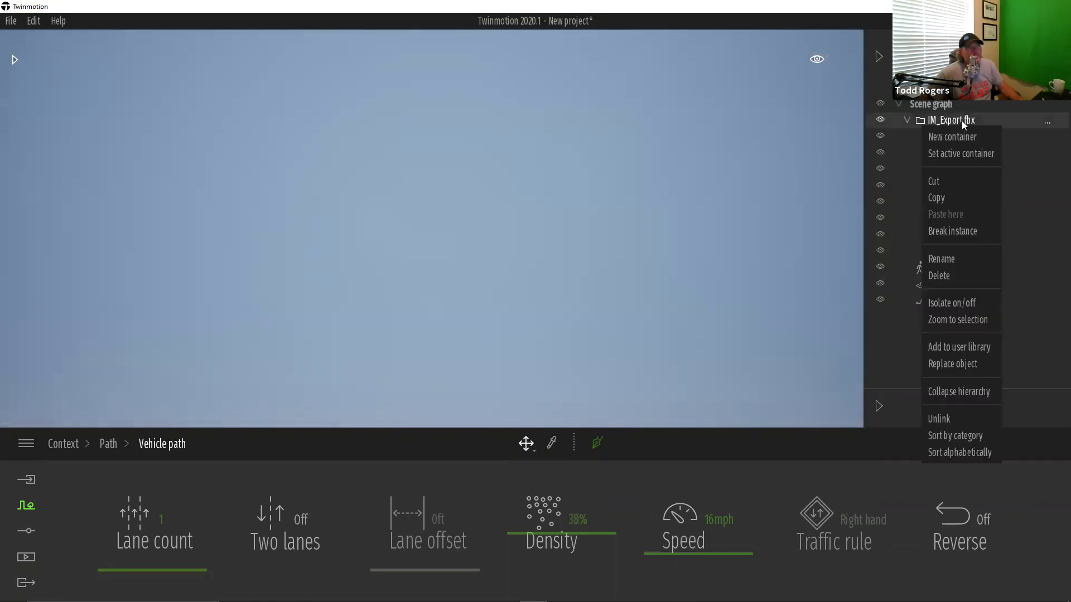
click(947, 320)
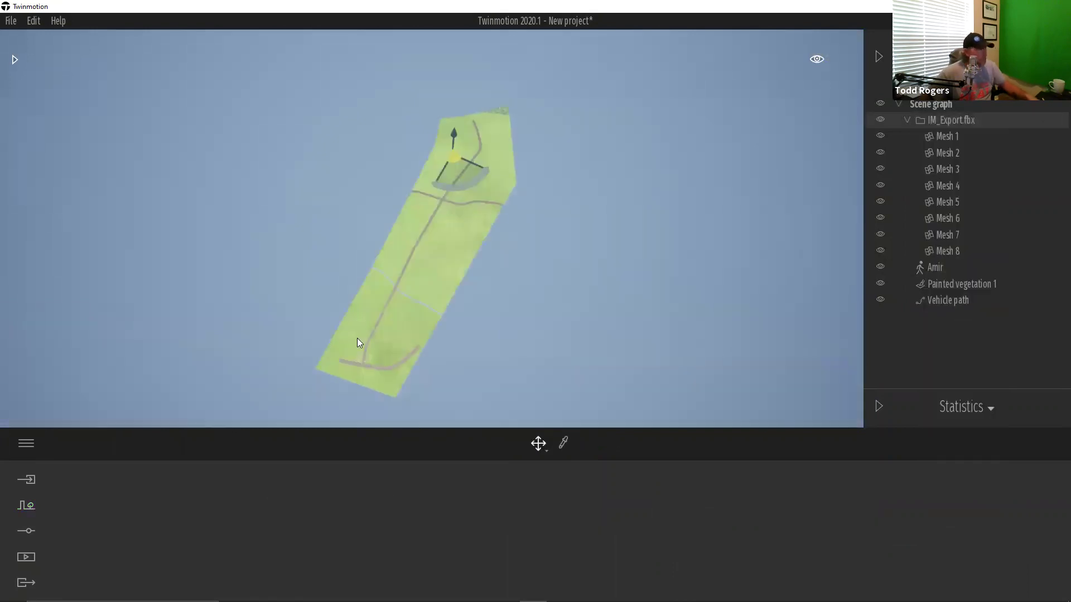
scroll(358, 342, up, 3)
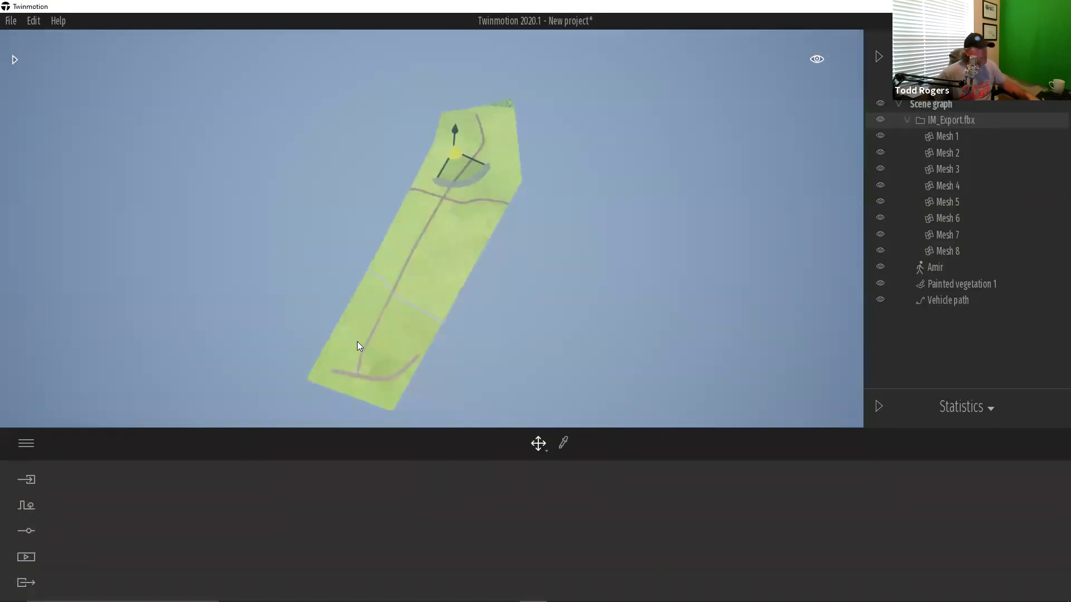
scroll(357, 342, up, 2)
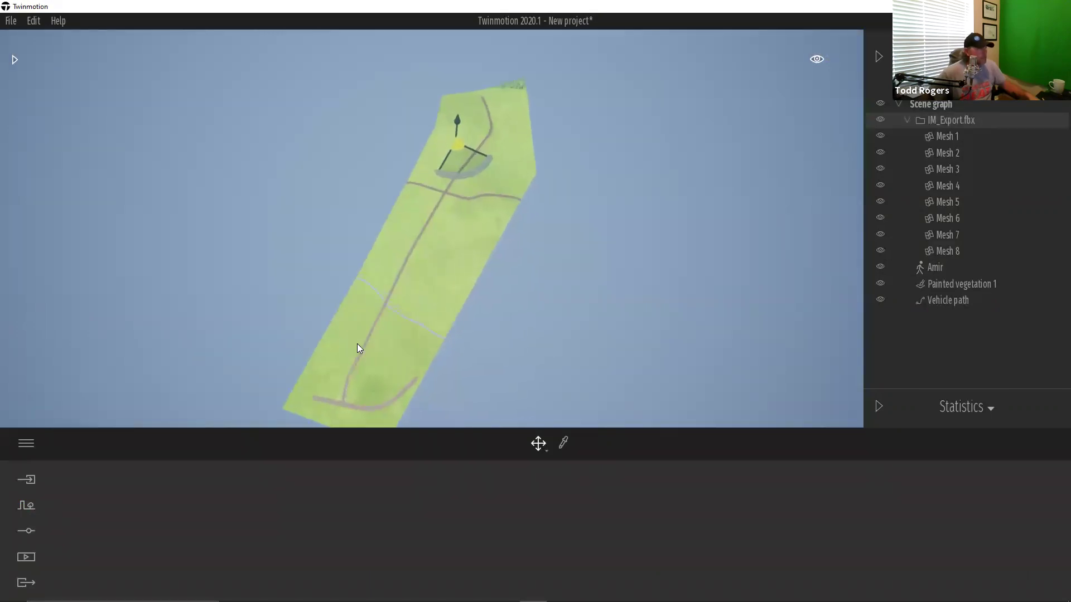
scroll(386, 371, up, 1)
drag(384, 371, 393, 378)
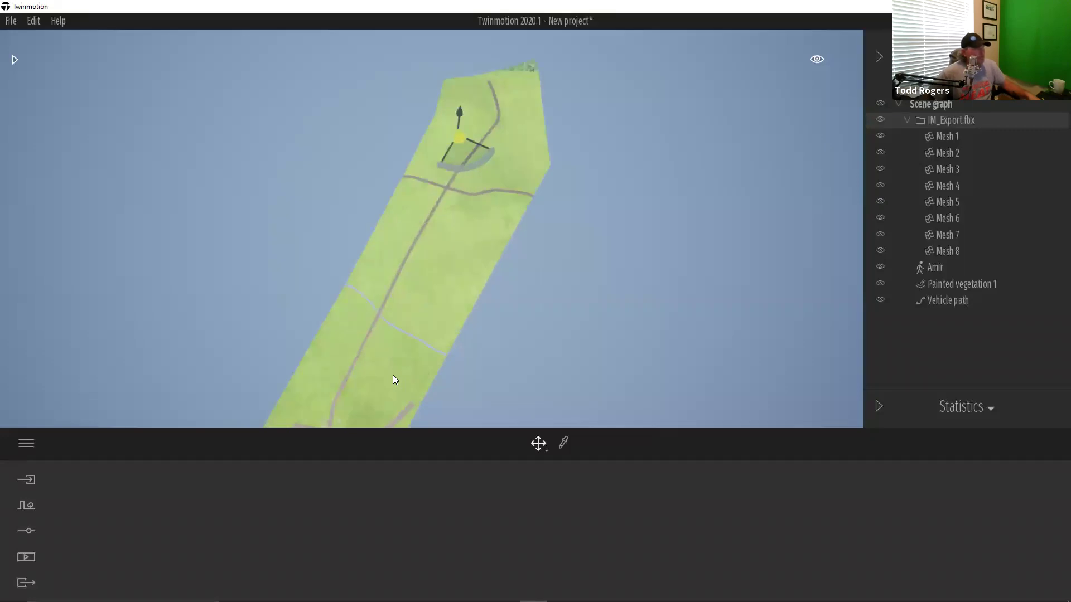
scroll(394, 379, up, 3)
drag(396, 376, 591, 264)
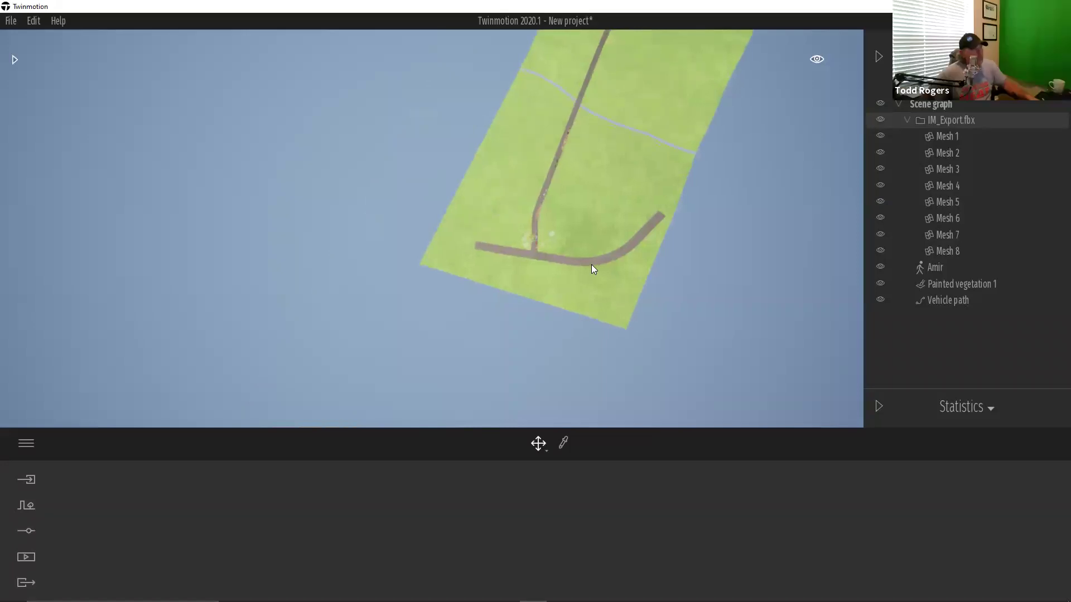
Bring the road with the cars into view and switch the vehicle path's Two lanes on
scroll(604, 242, up, 4)
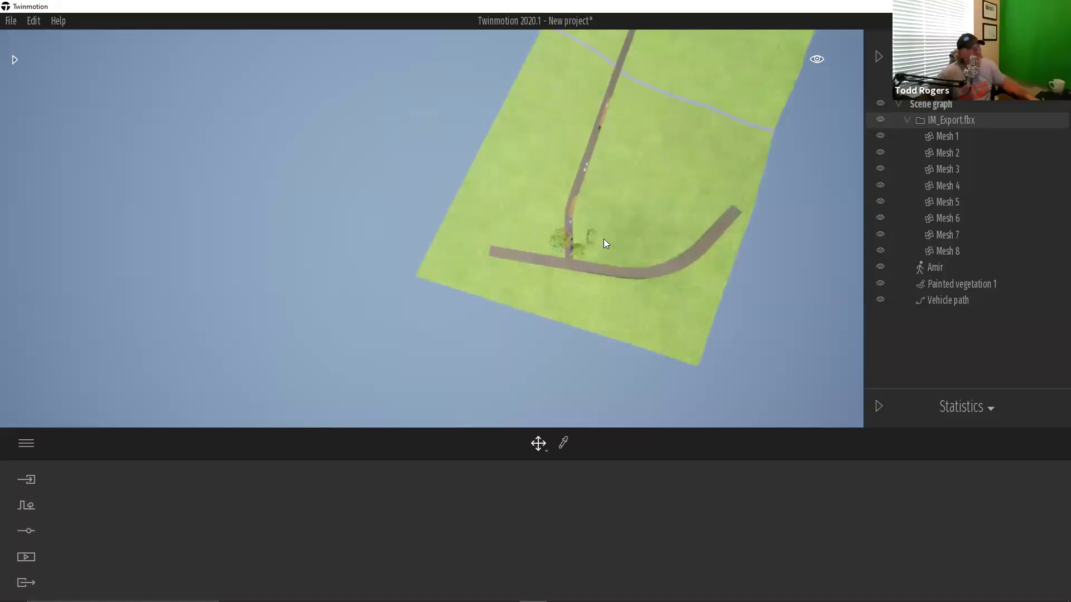
scroll(604, 241, up, 5)
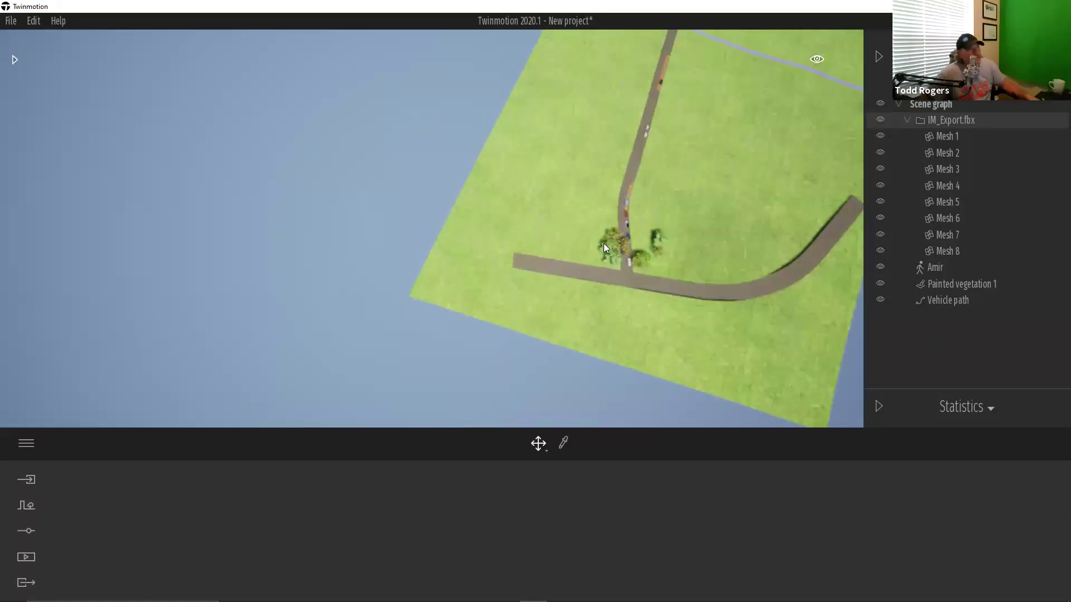
drag(630, 279, 651, 269)
scroll(525, 207, up, 5)
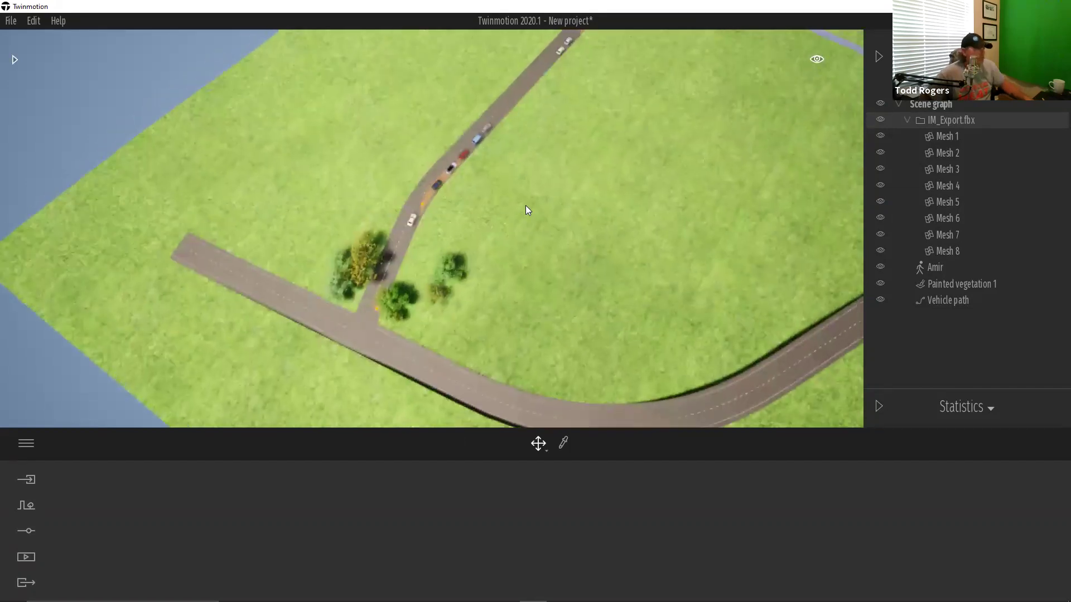
scroll(526, 206, up, 8)
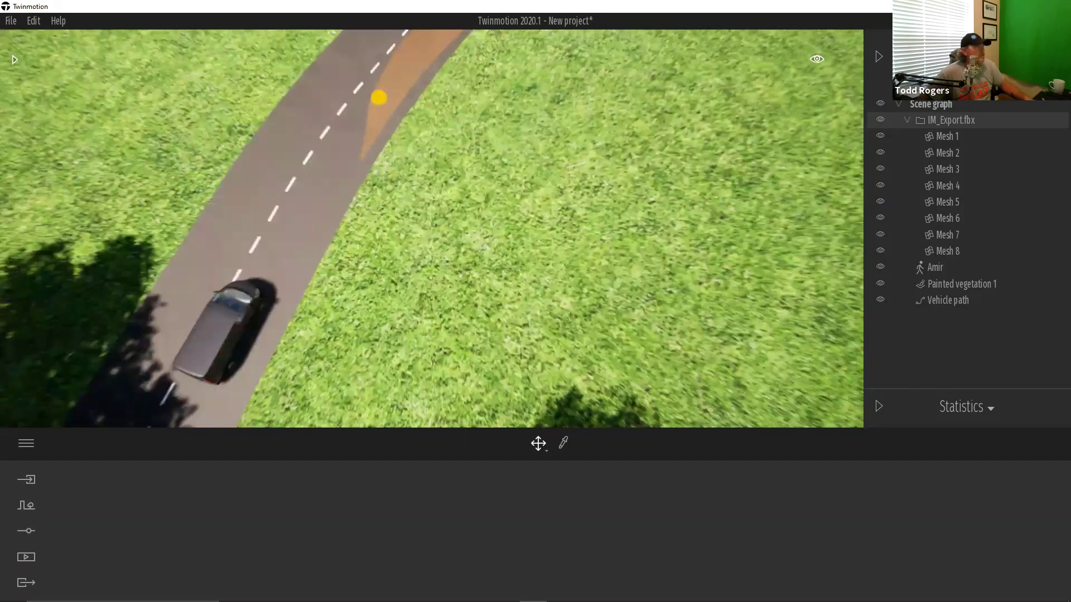
drag(526, 208, 599, 210)
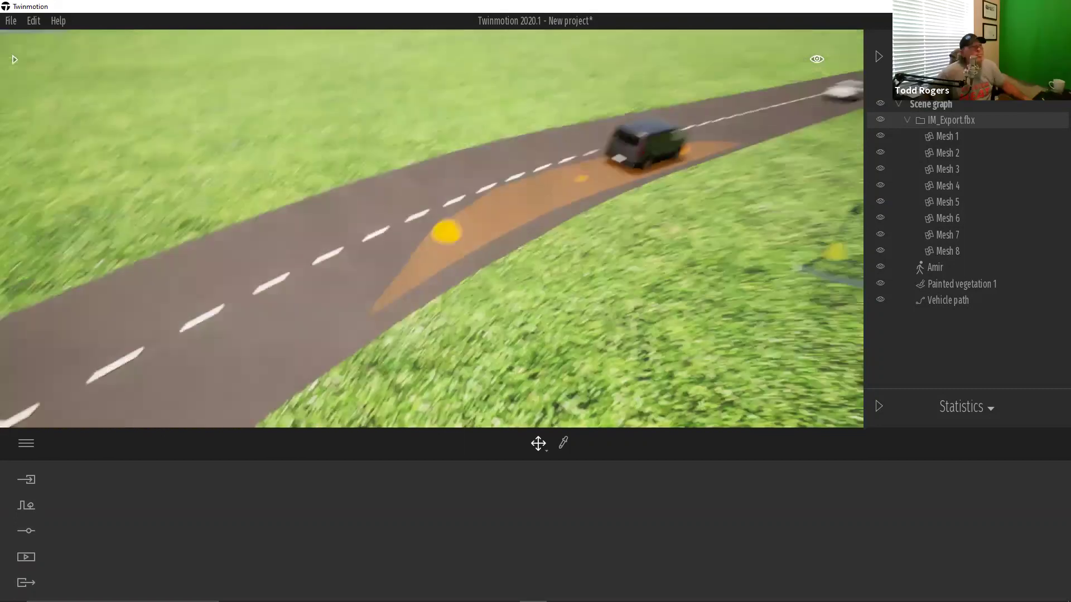
drag(658, 212, 696, 213)
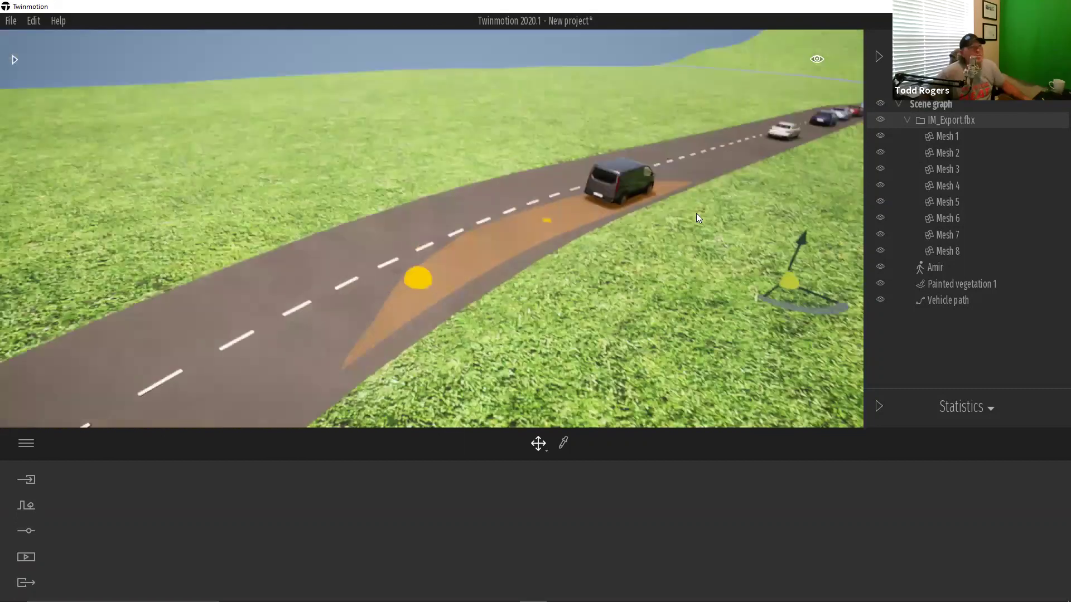
click(963, 302)
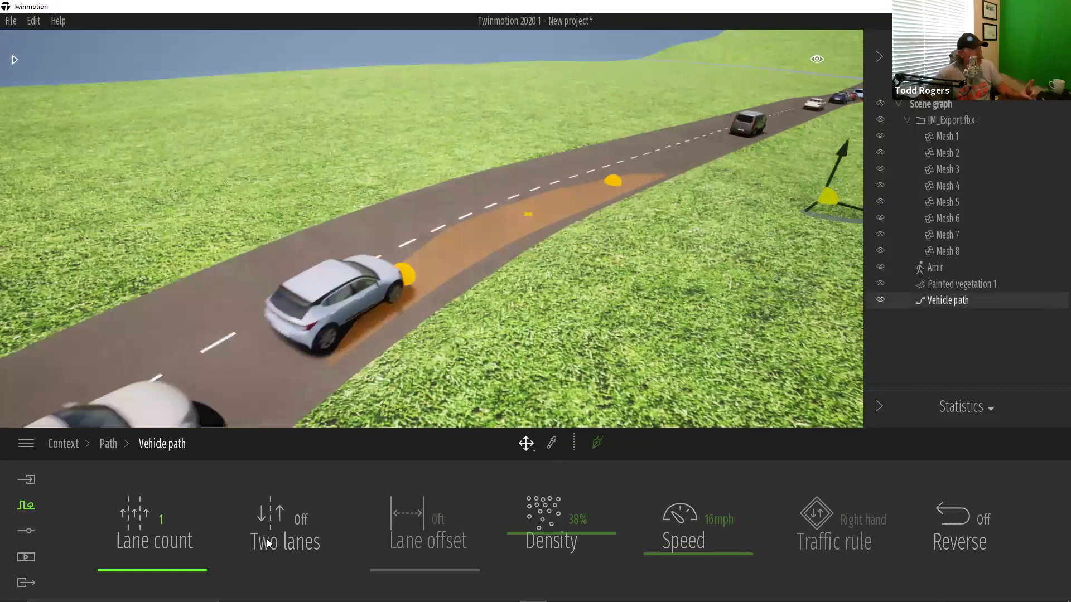
click(285, 541)
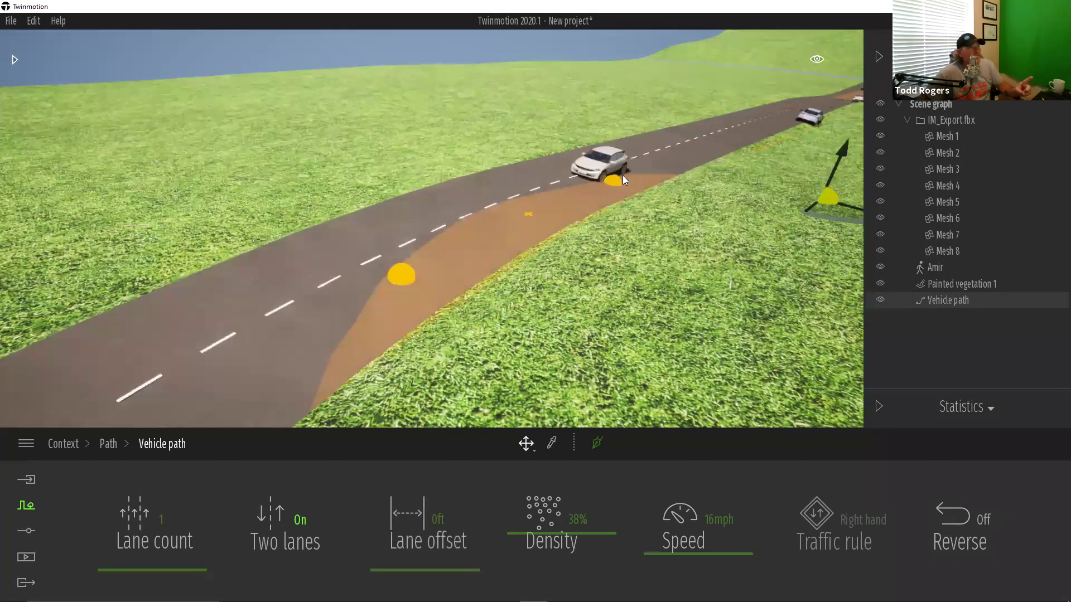
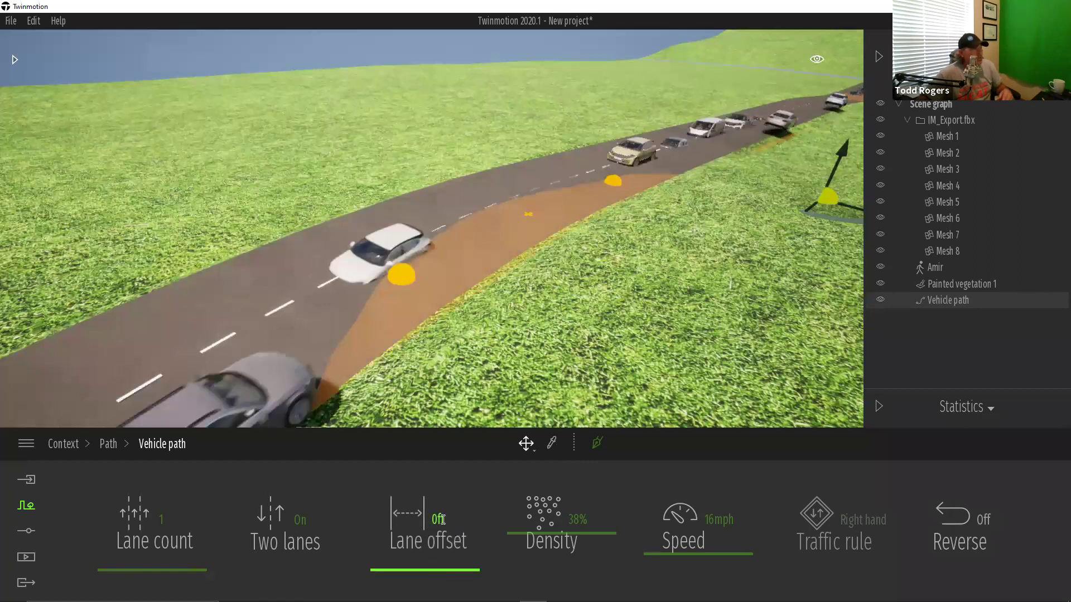
Set the vehicle path traffic to a 6ft lane offset, 11% density and 50mph speed
drag(424, 523, 428, 528)
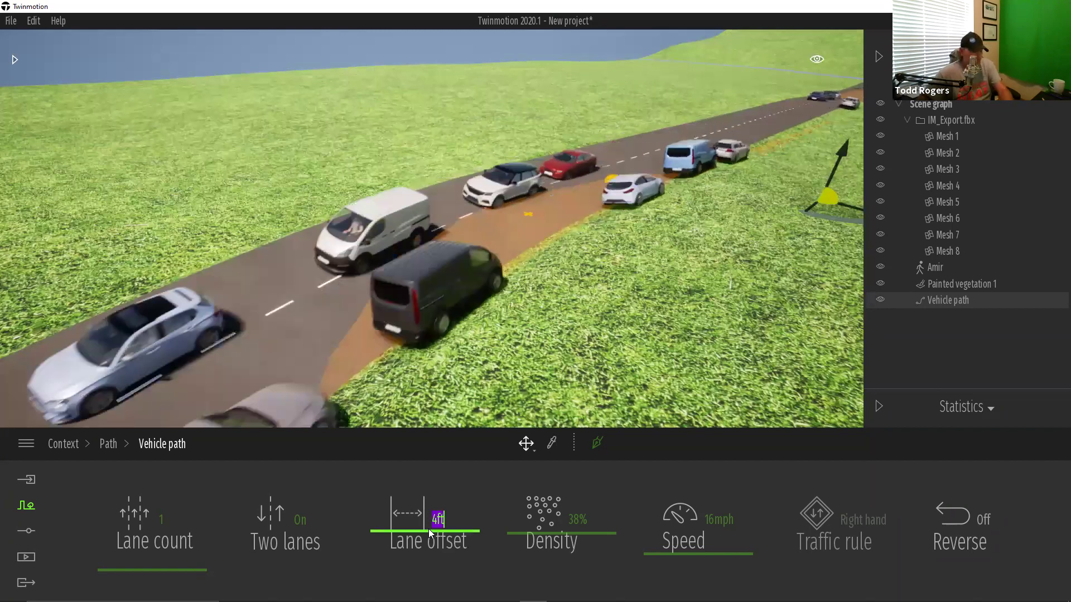
drag(430, 533, 431, 527)
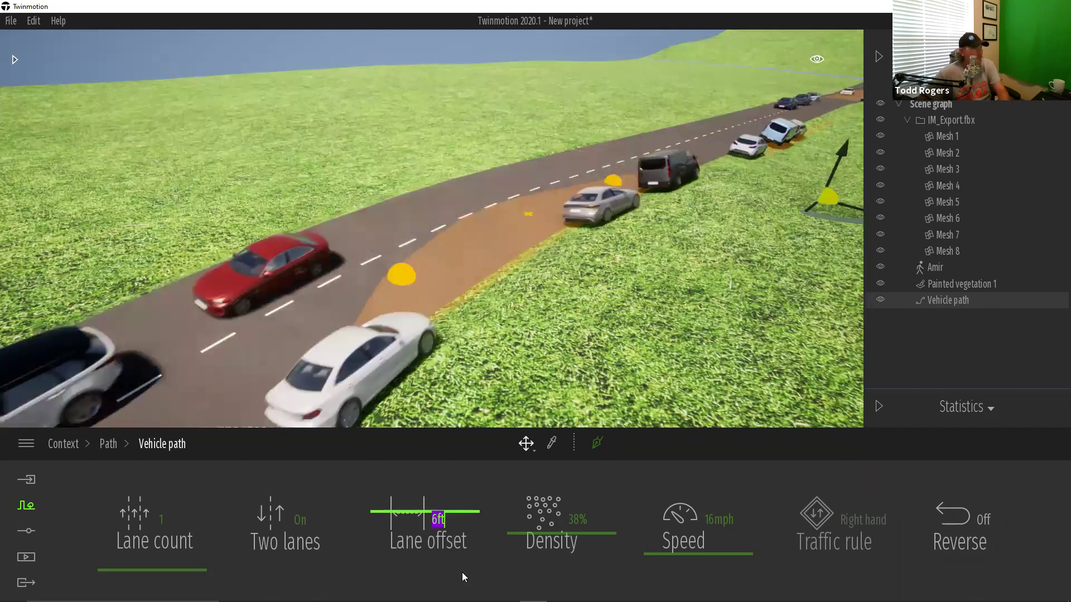
drag(575, 545, 568, 518)
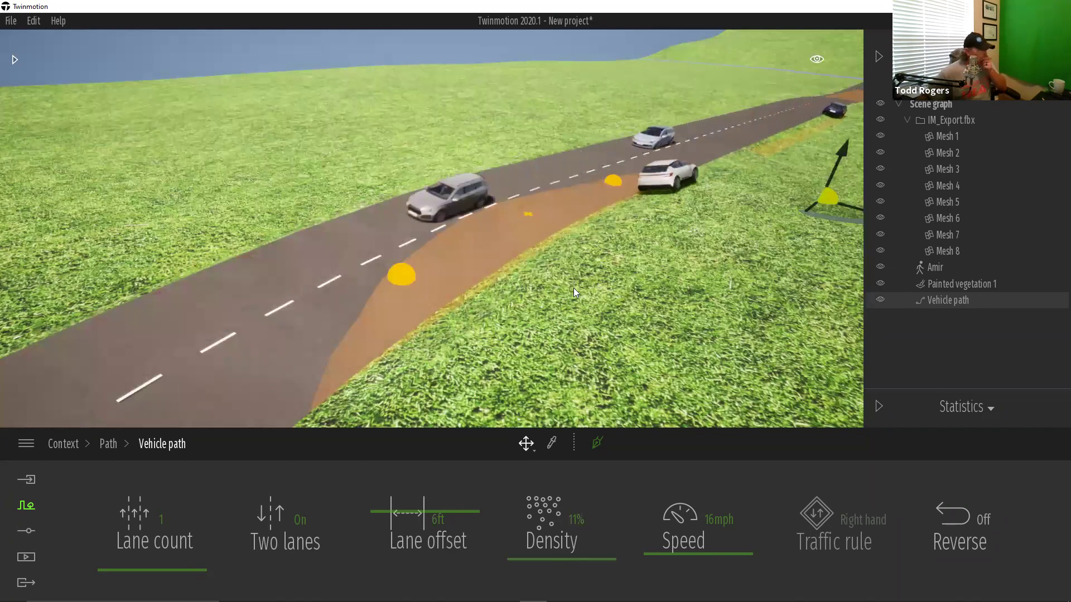
click(717, 524)
key(ctrl+a)
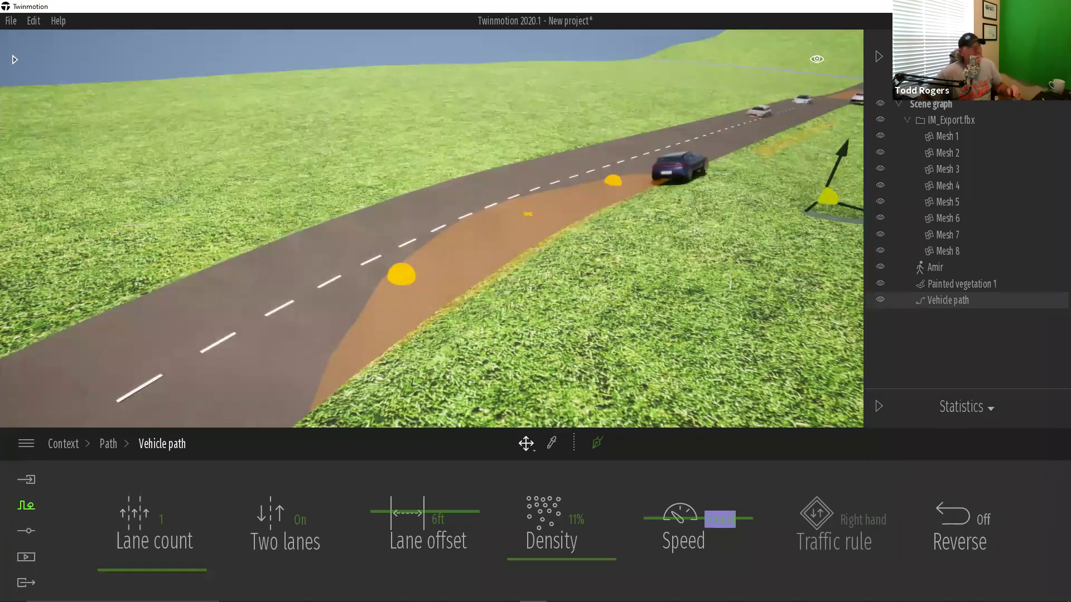
scroll(640, 294, up, 10)
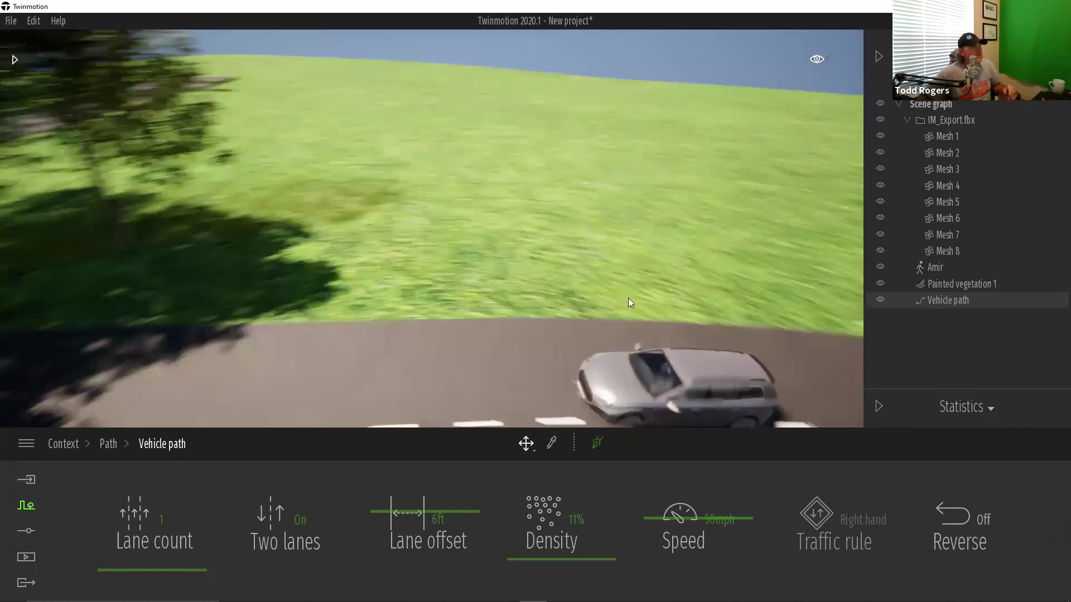
right_drag(628, 298, 636, 373)
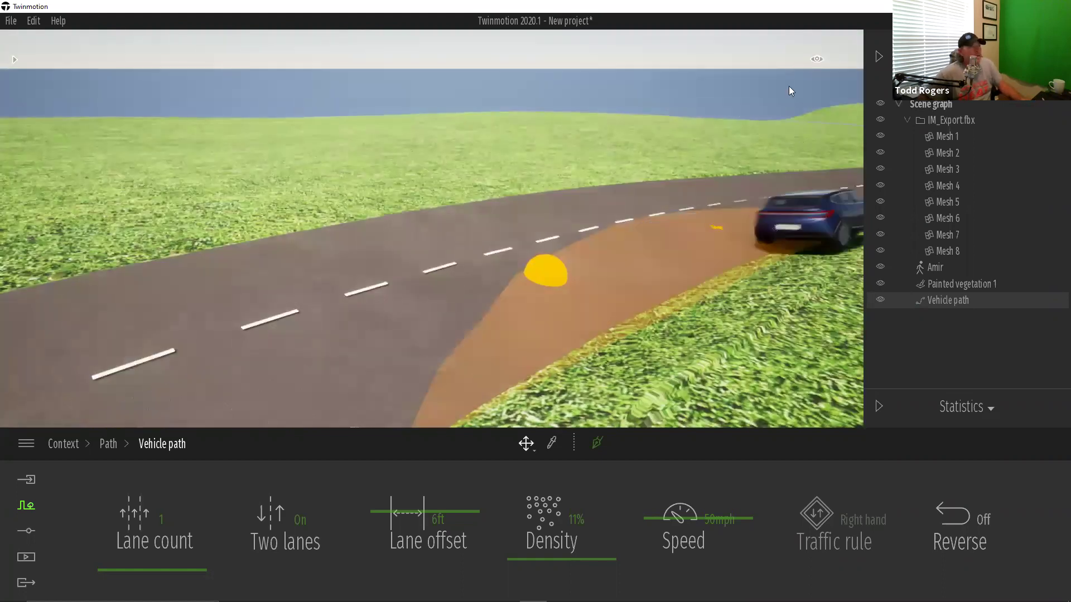
Hide the scene graph and move the time of day to early morning
click(879, 57)
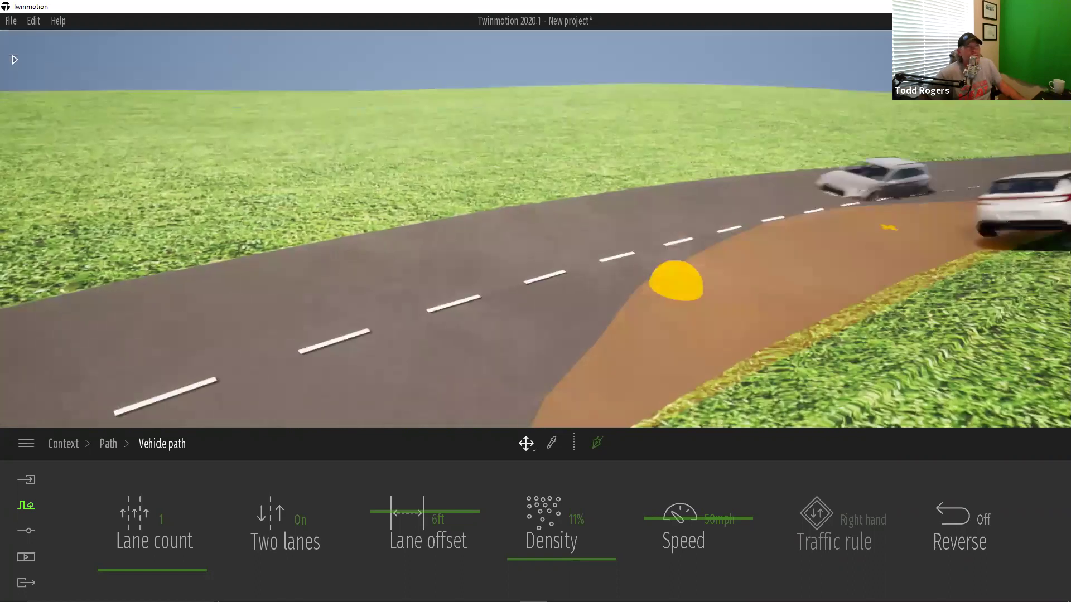
mouse_move(989, 167)
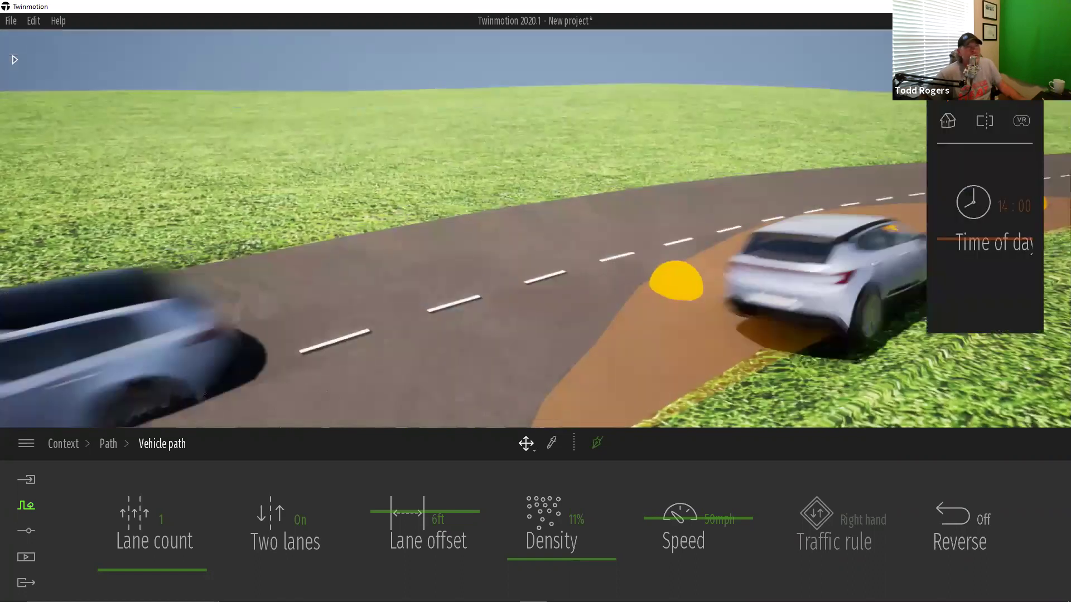
drag(986, 243, 973, 179)
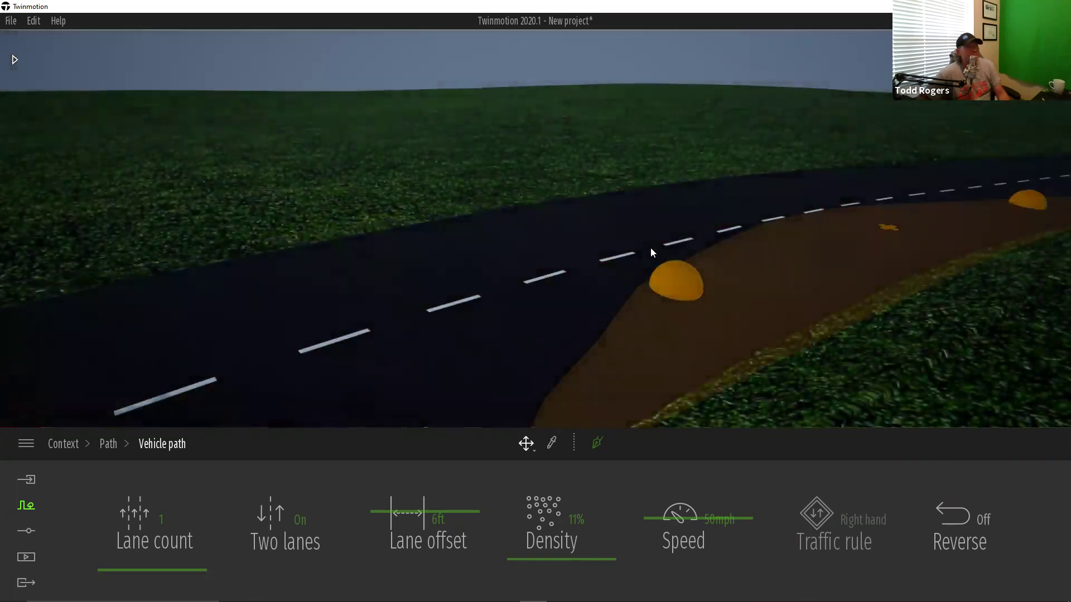
Fly the camera forward along the road and shift the time of day toward dawn
mouse_move(651, 248)
right_down()
mouse_move(614, 237)
mouse_move(651, 248)
right_up()
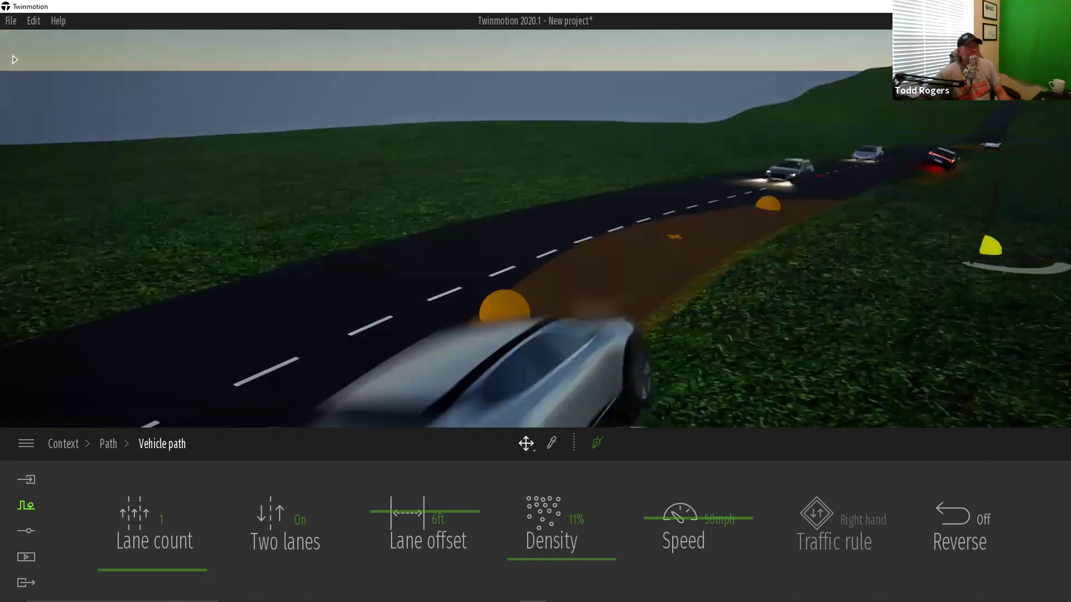
mouse_move(996, 107)
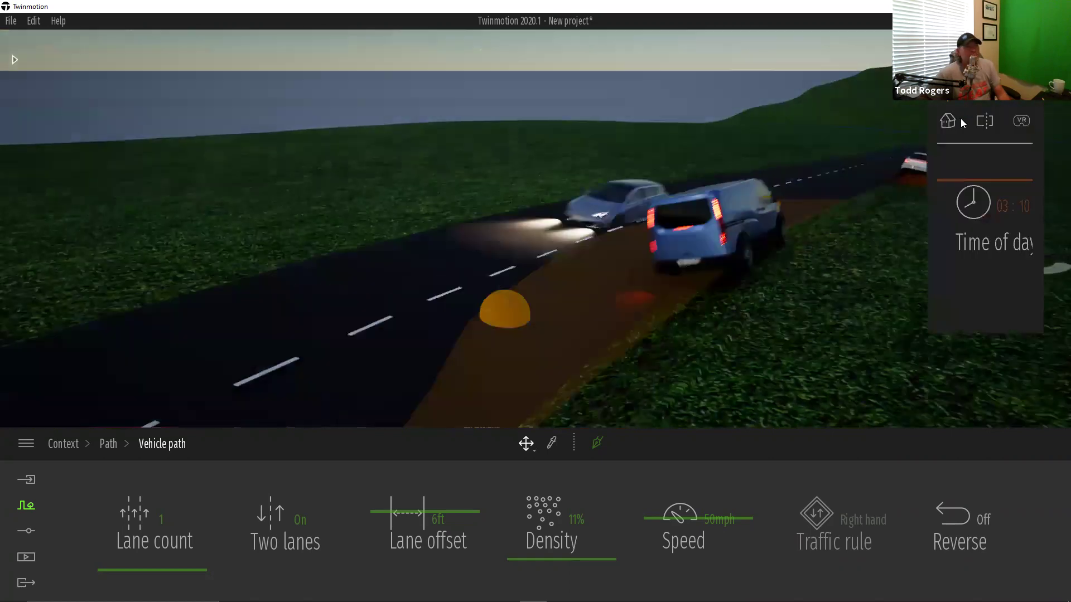
drag(970, 182, 963, 220)
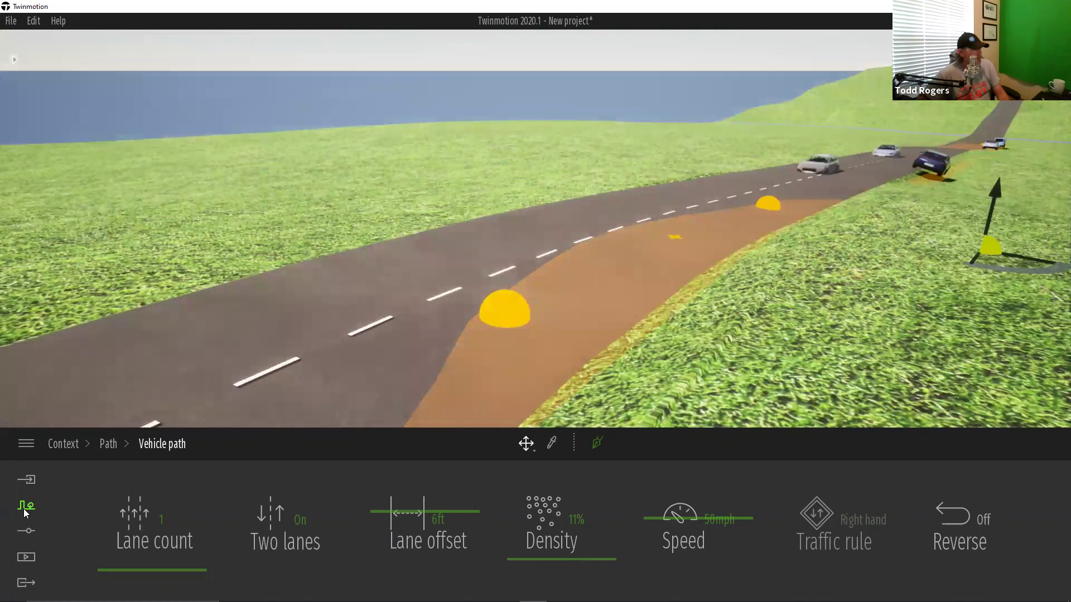
In Weather settings, try winter then set the season to summer, and make it overcast and rainy
click(26, 509)
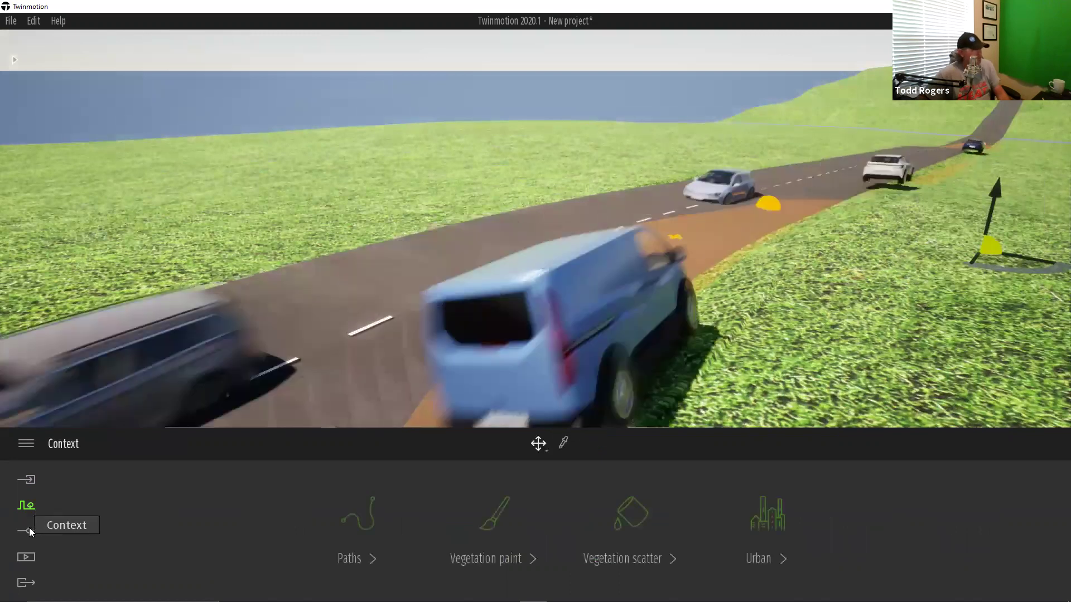
click(26, 531)
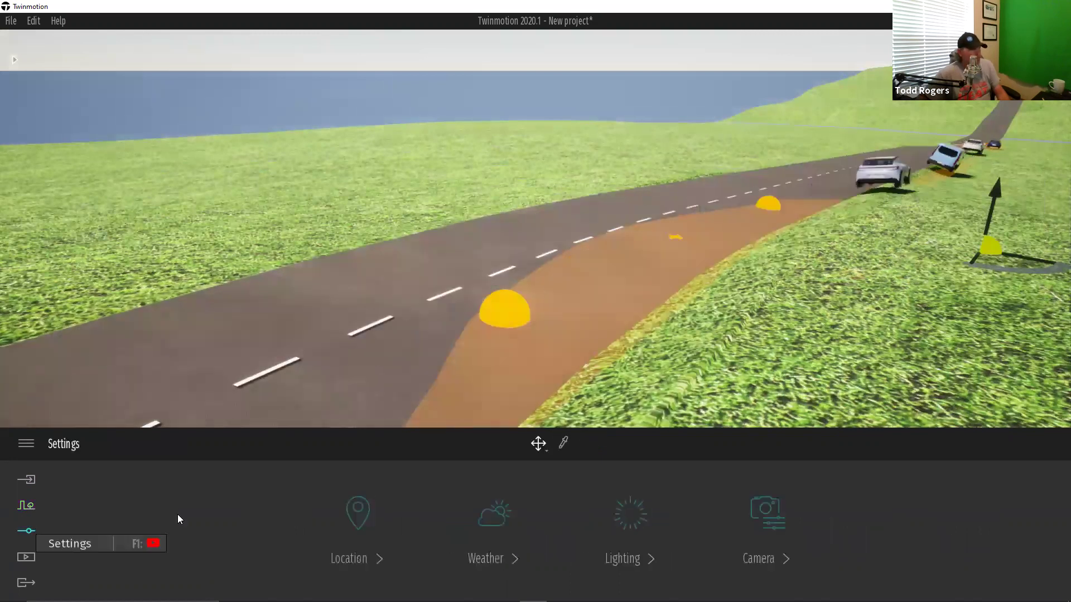
click(486, 538)
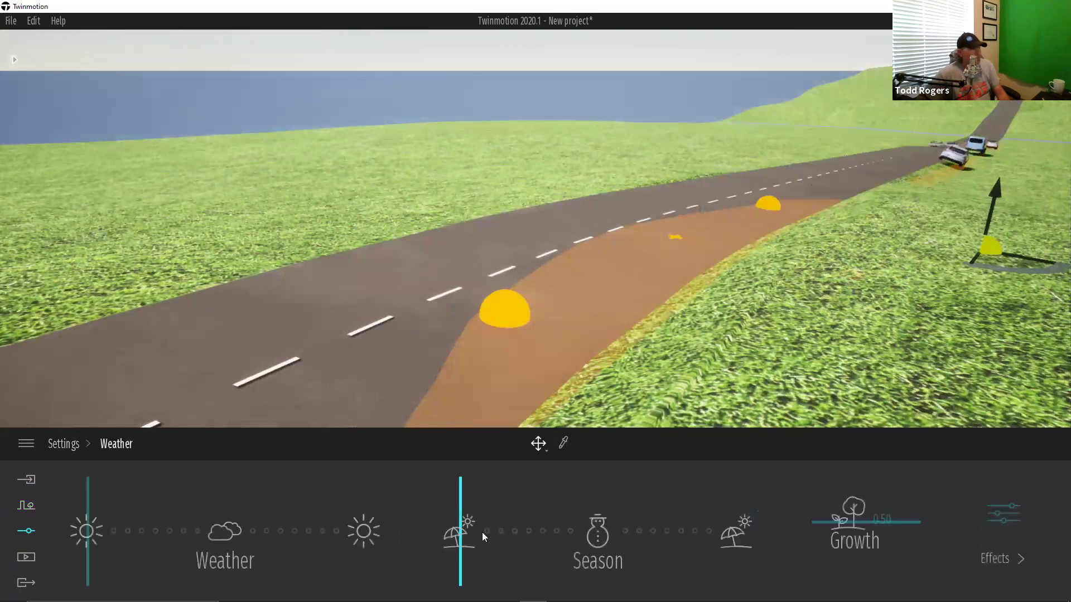
drag(460, 522, 593, 524)
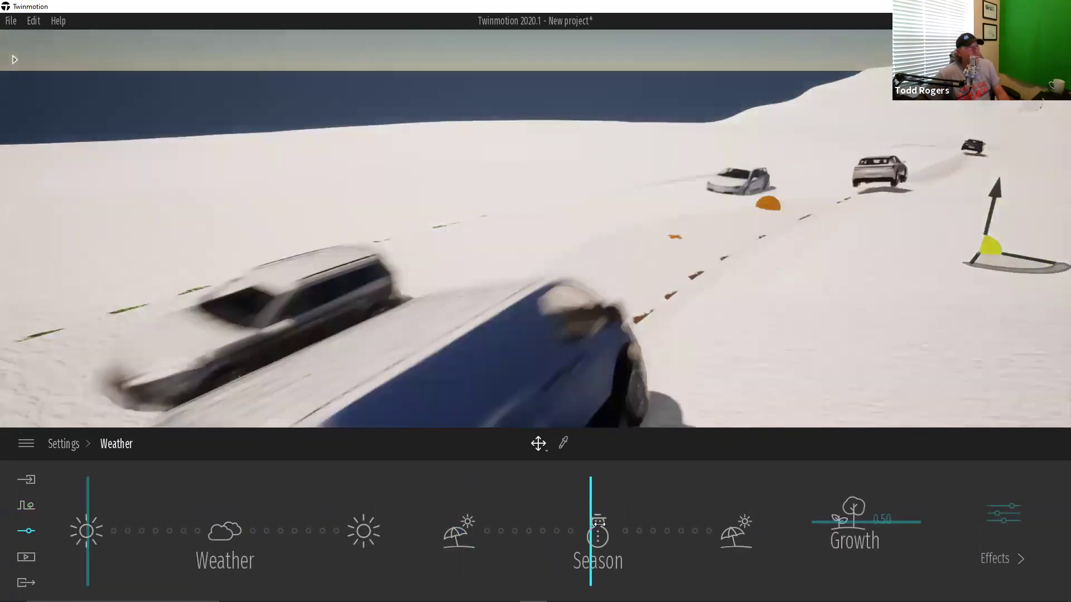
drag(599, 524, 735, 524)
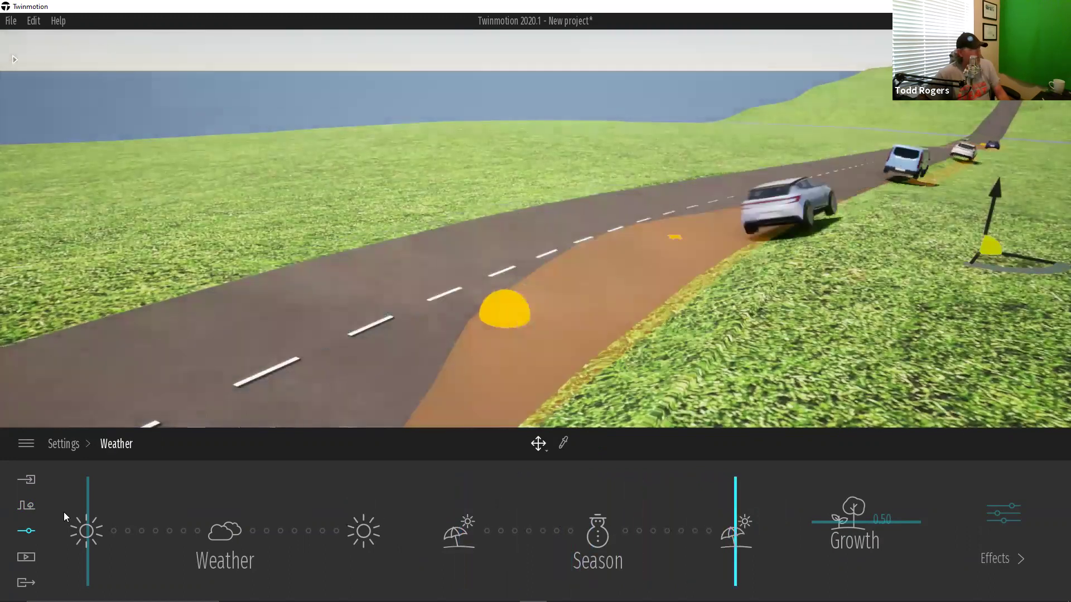
drag(115, 502, 229, 502)
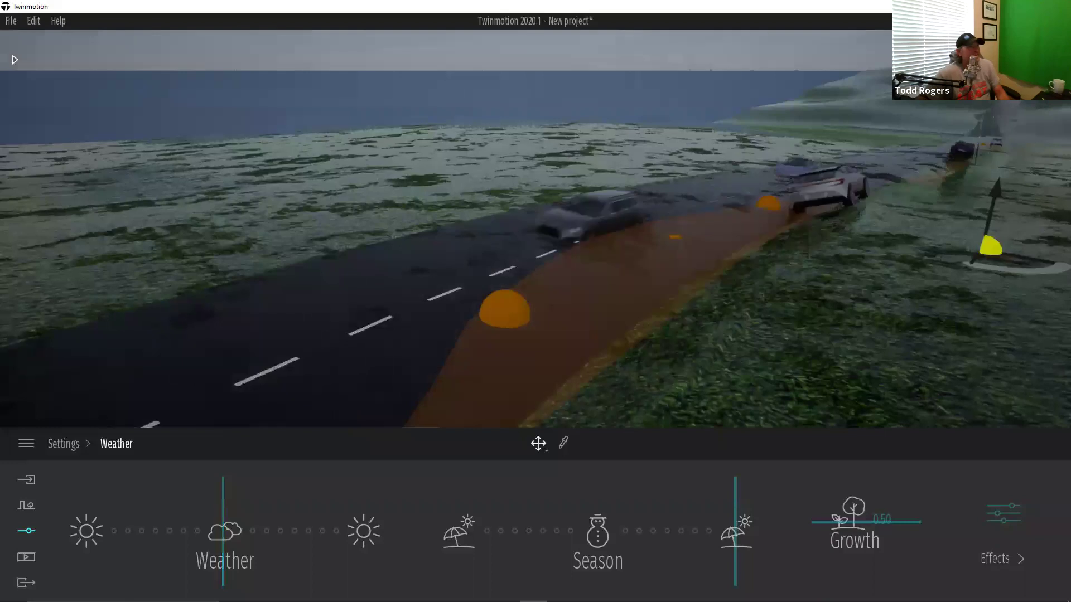
drag(636, 234, 793, 238)
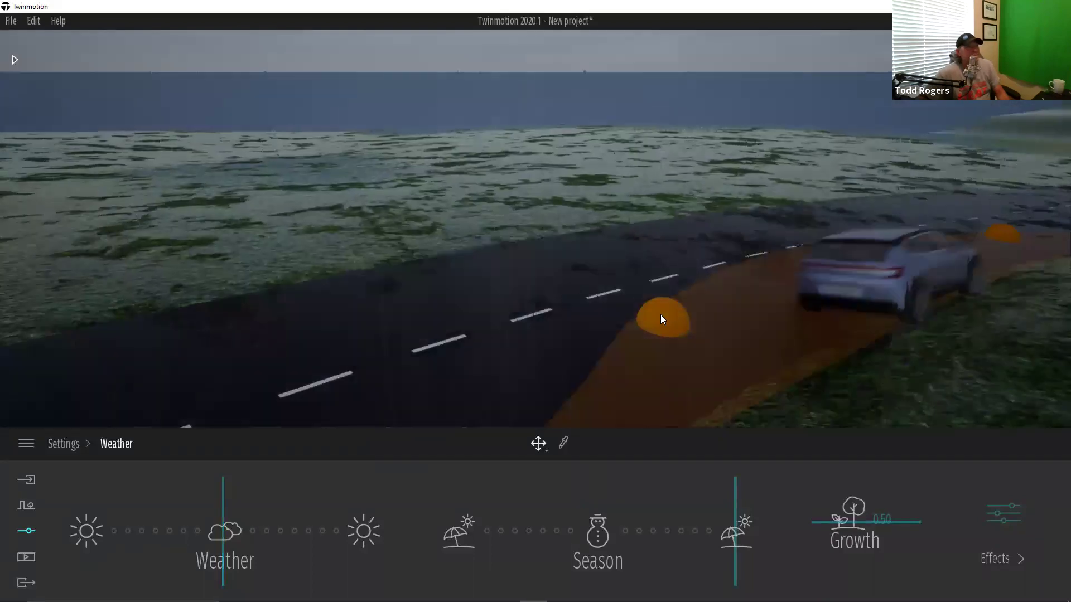
click(662, 319)
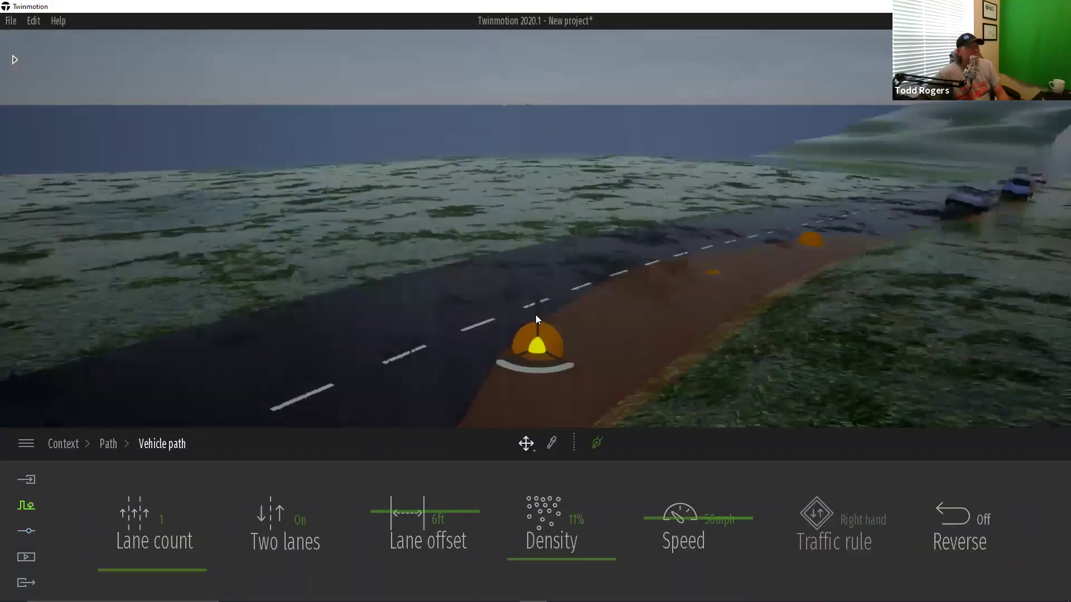
key(Escape)
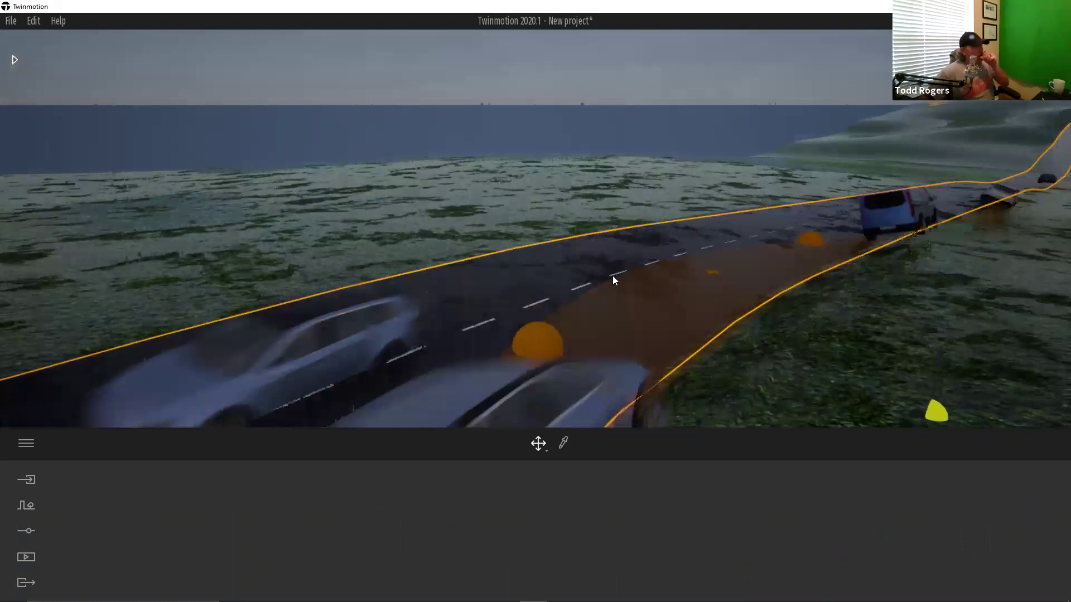
right_drag(622, 252, 382, 381)
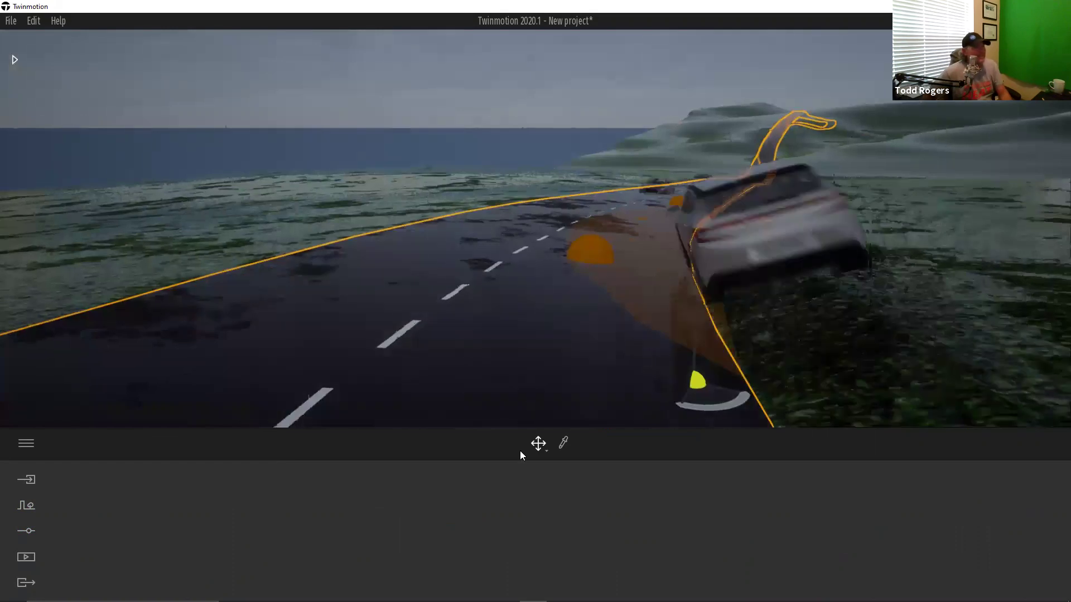
click(26, 528)
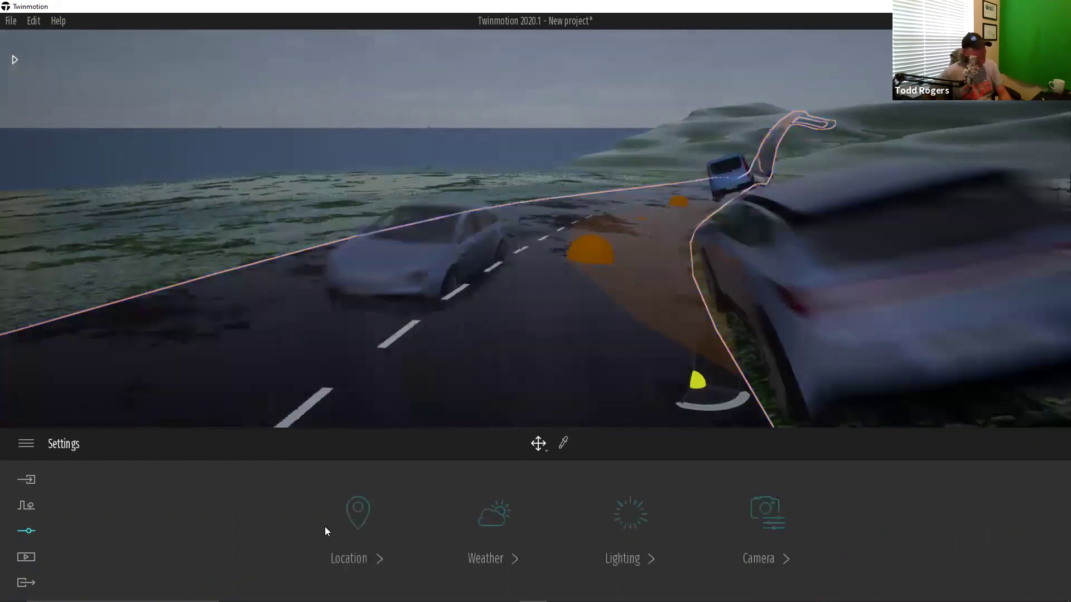
click(502, 521)
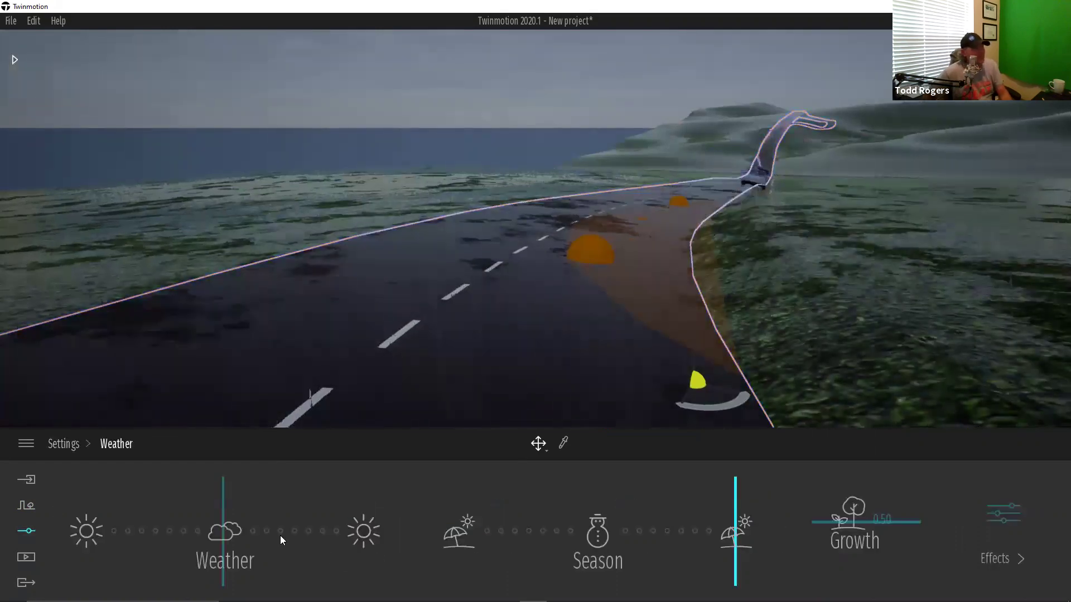
drag(223, 521, 270, 530)
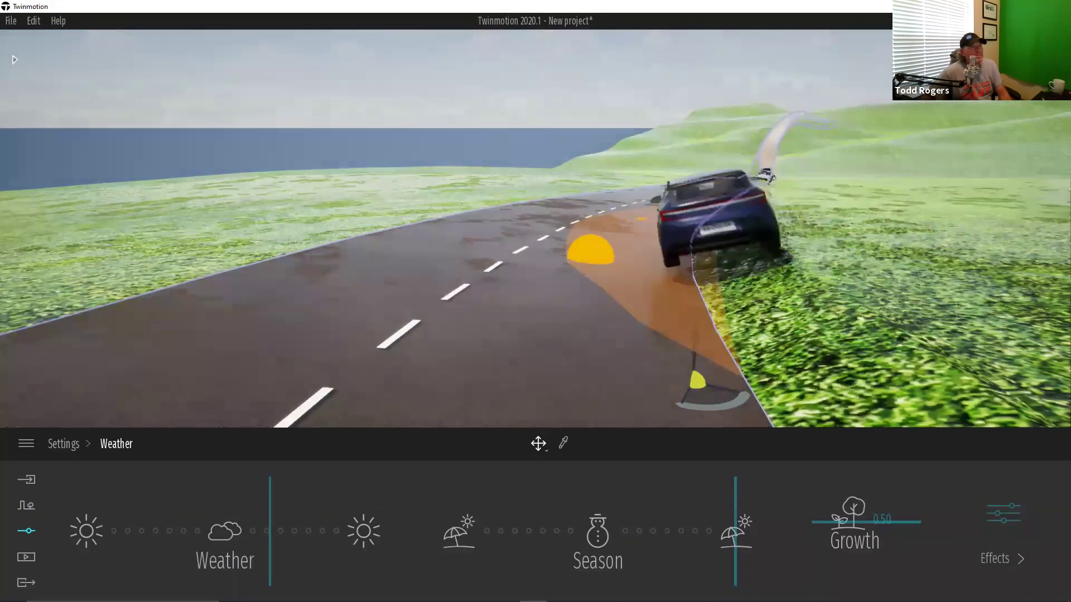
scroll(977, 126, down, 5)
drag(977, 126, 780, 229)
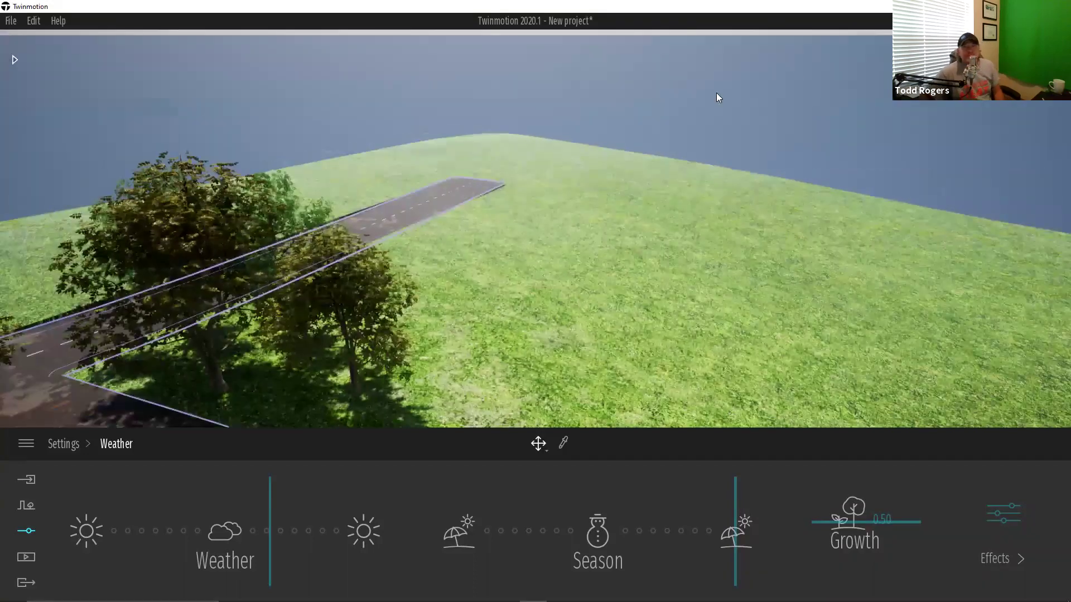
drag(616, 211, 725, 206)
drag(472, 360, 700, 319)
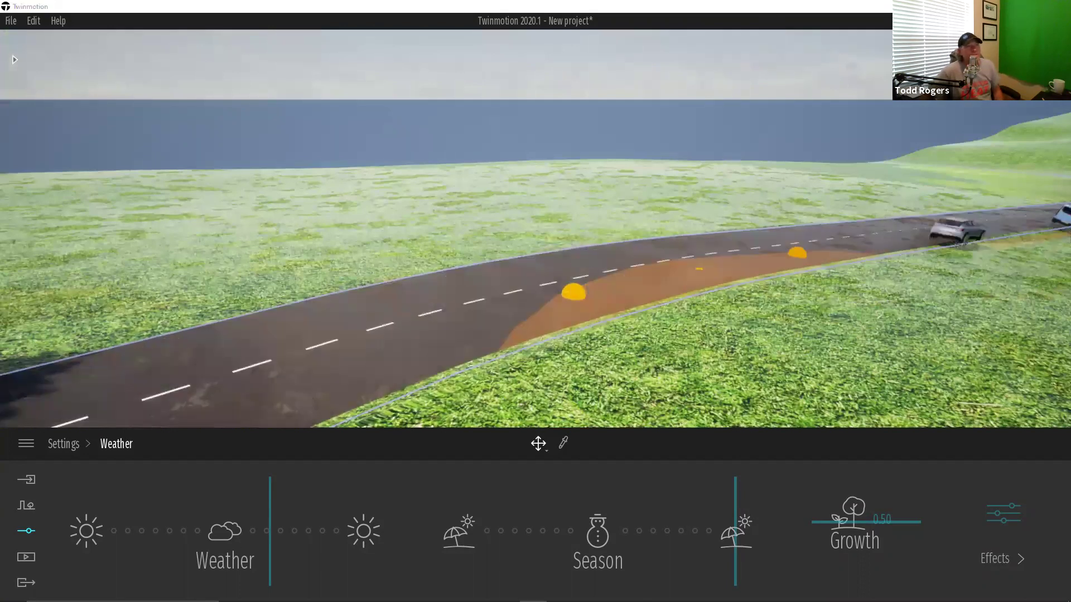
key(ctrl+n)
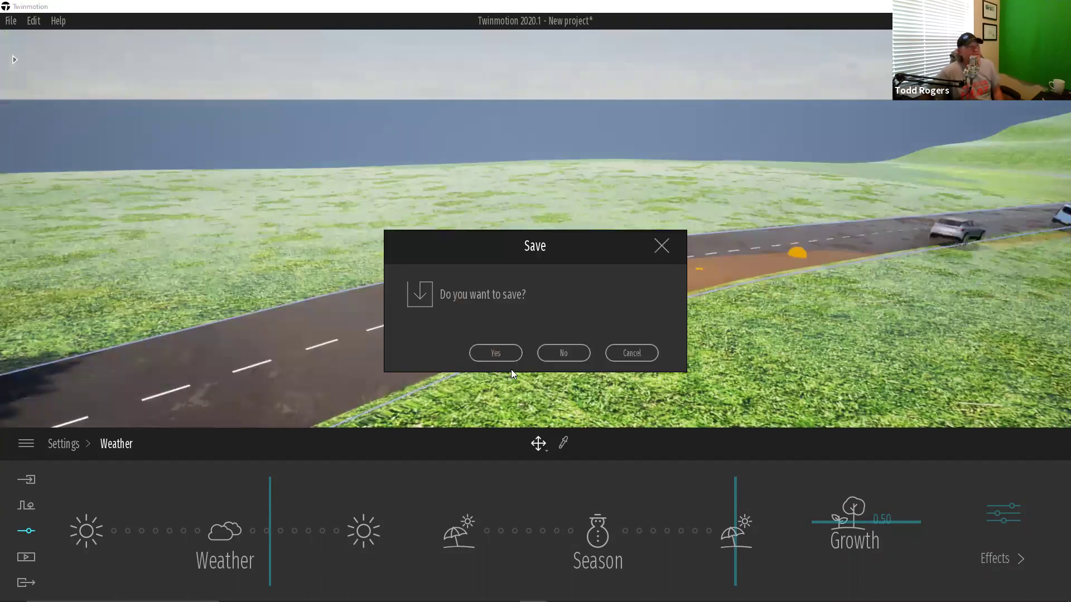
Discard the road project without saving, leaving an empty new project
click(575, 356)
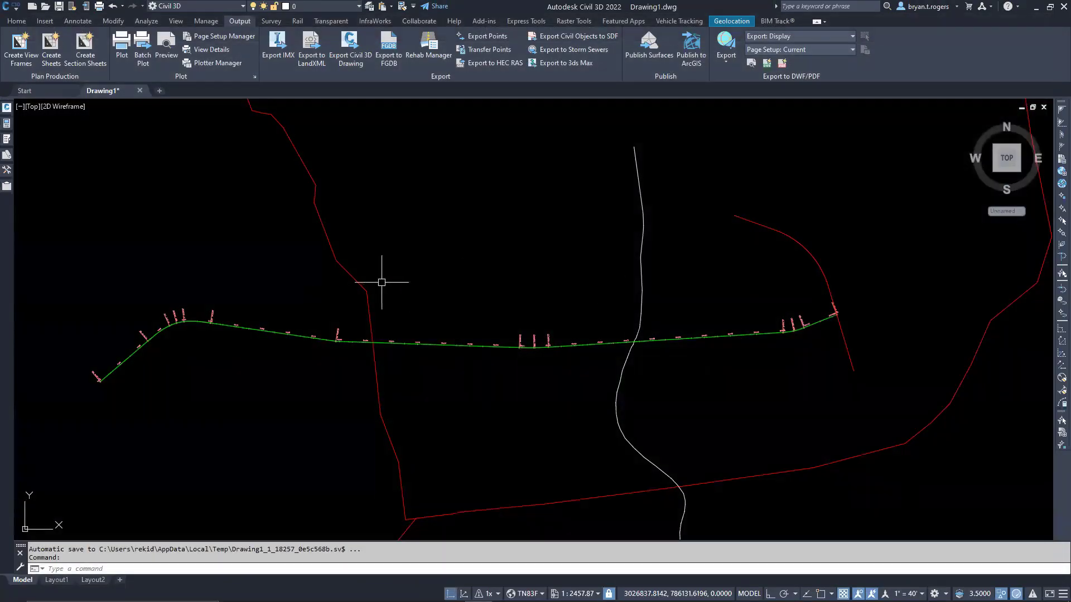
mouse_move(381, 282)
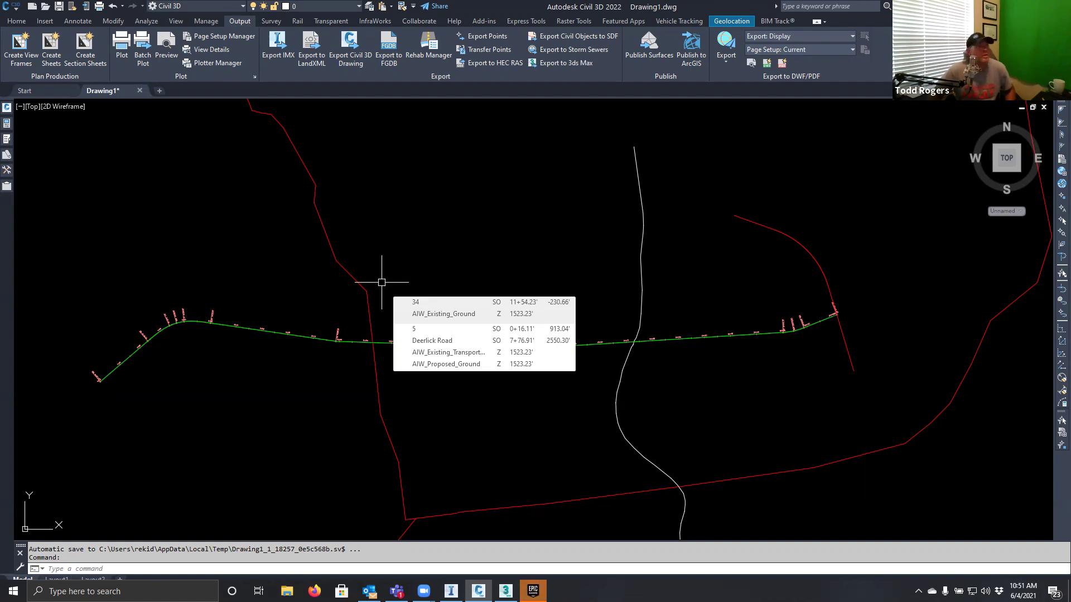
Bring the Epic Games Launcher forward and close it to return to the corridor drawing
mouse_move(532, 591)
click(509, 538)
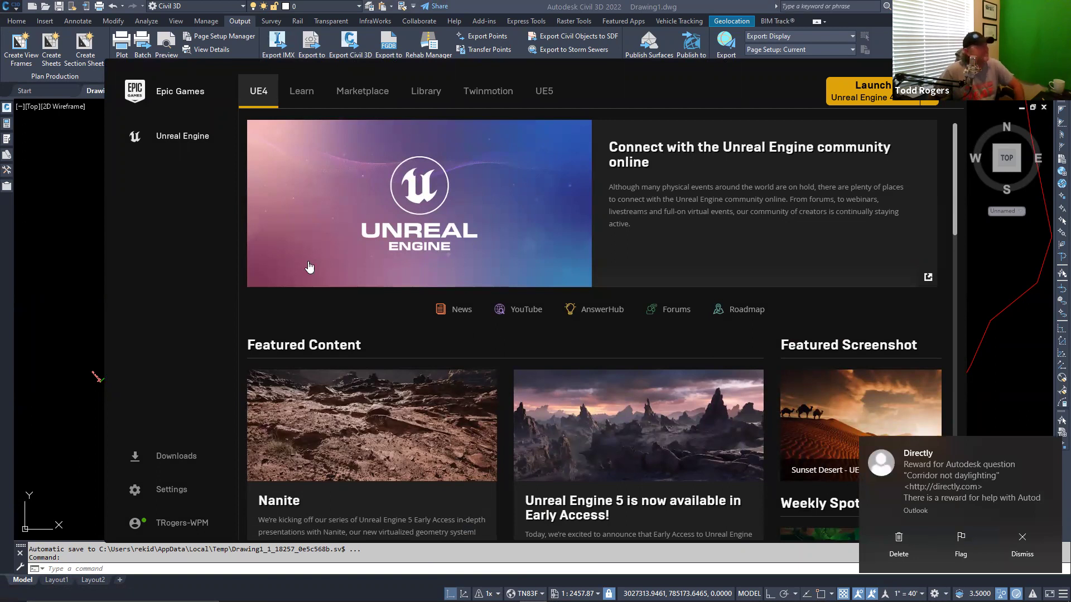
click(946, 67)
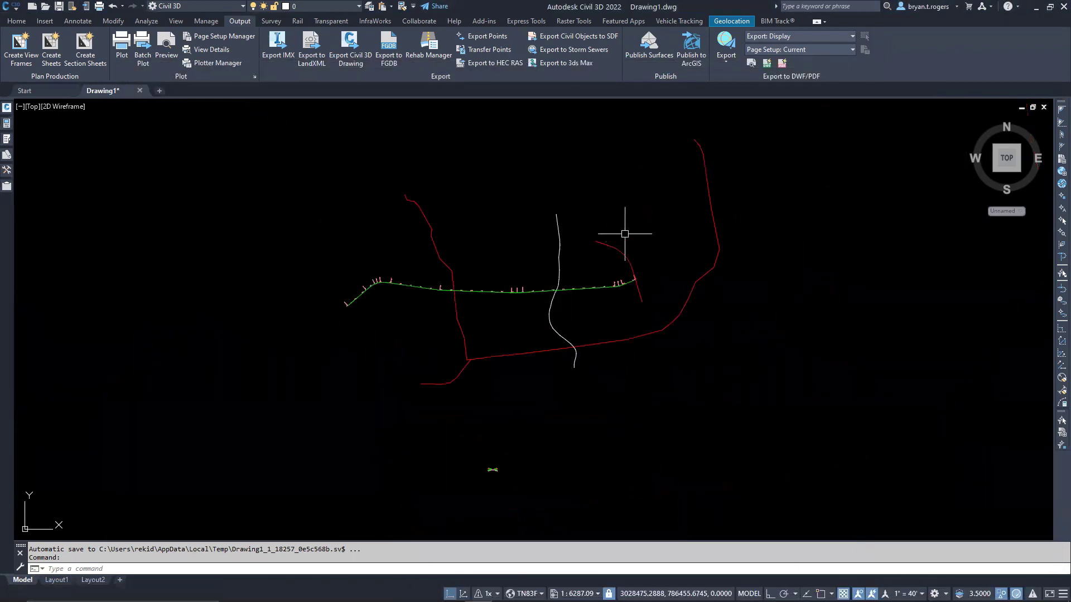
Inspect the drawing's alignments, then open and dismiss the Windows Start menu
mouse_move(625, 234)
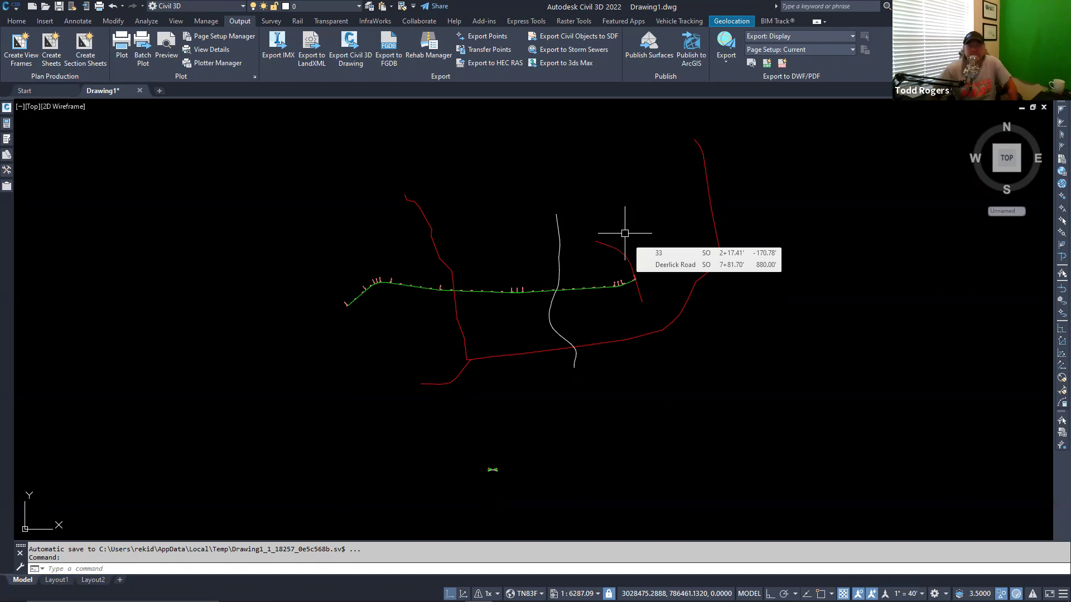
mouse_move(577, 259)
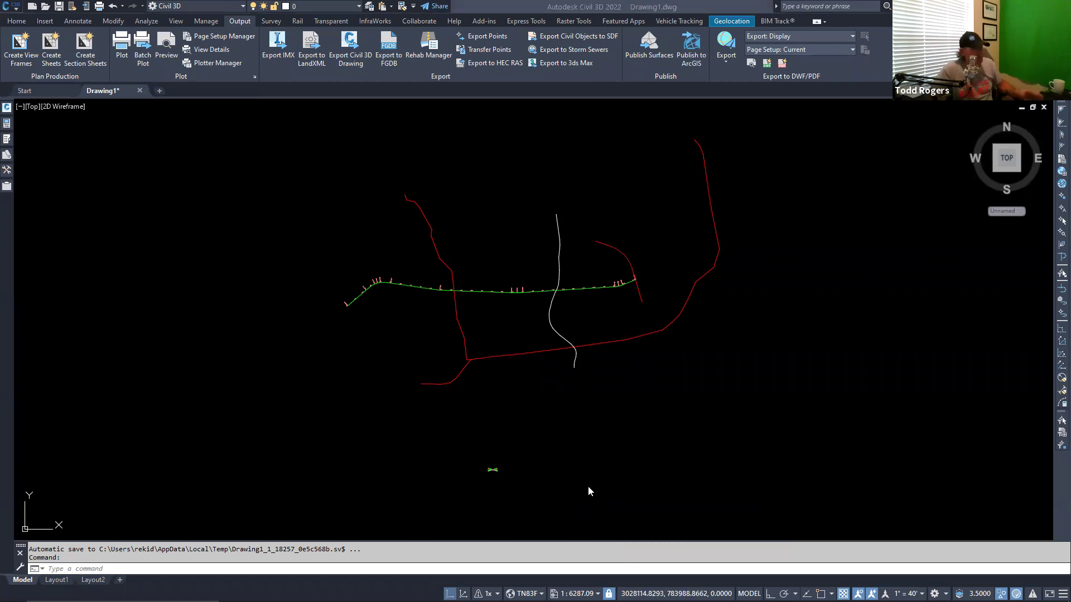
key(super)
key(Escape)
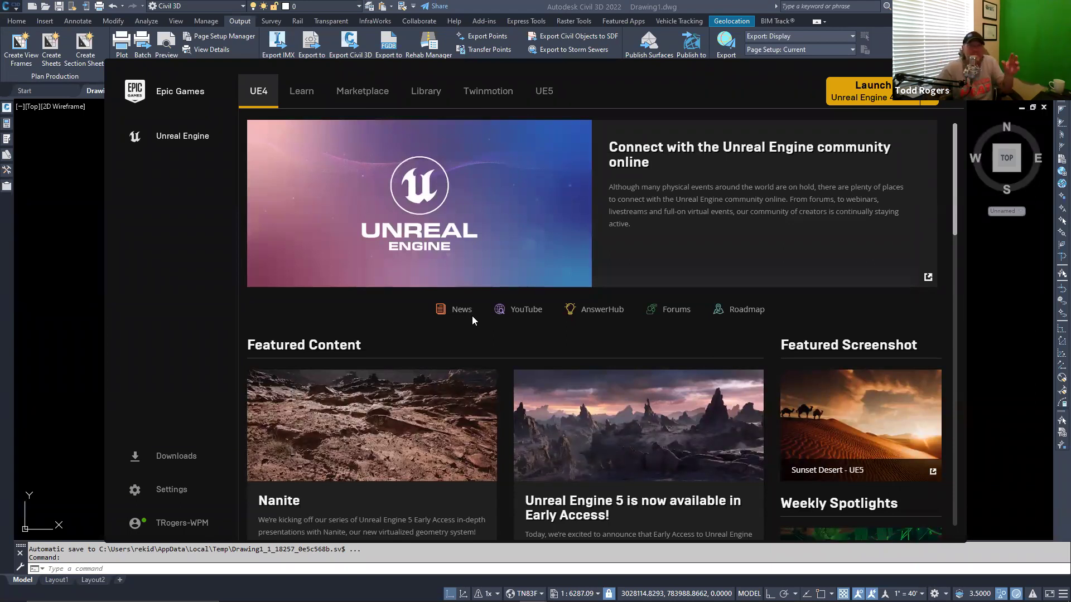
Launch Twinmotion 2020.2 from the launcher's Twinmotion page version list
click(498, 96)
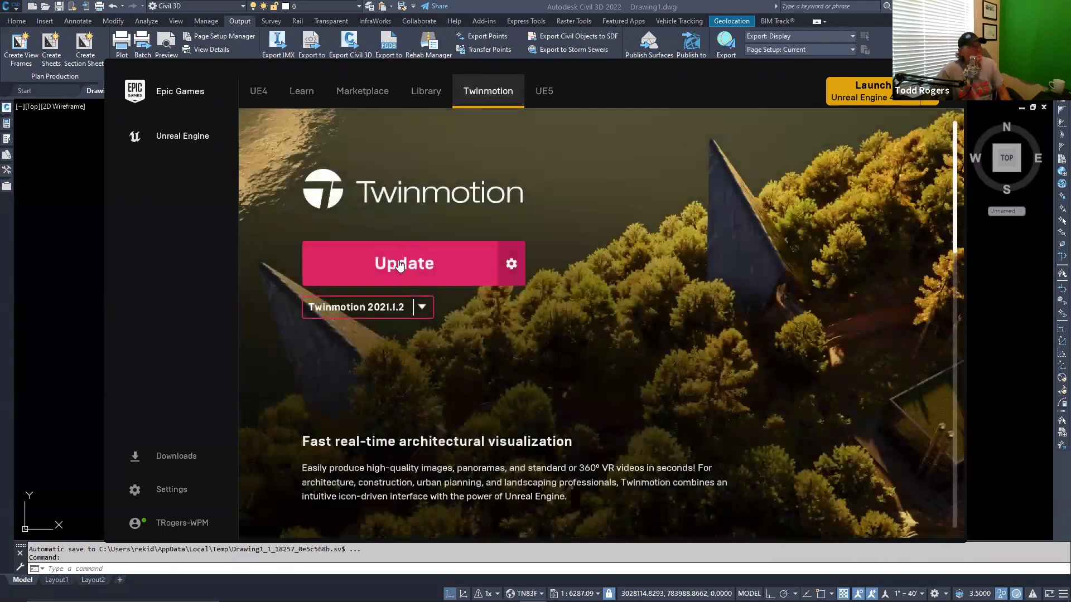
click(422, 308)
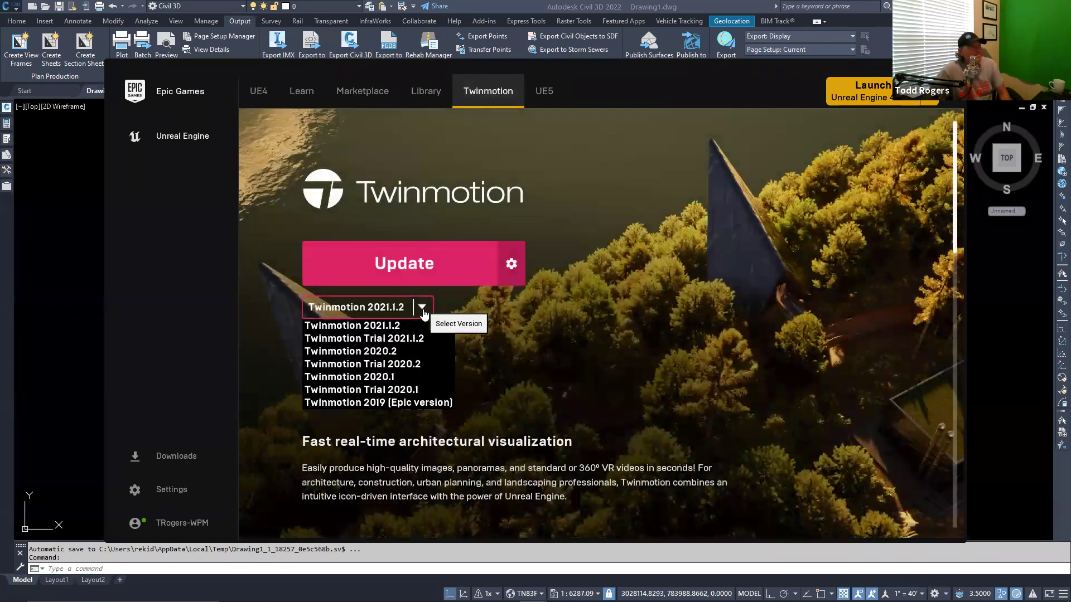
click(396, 352)
click(407, 264)
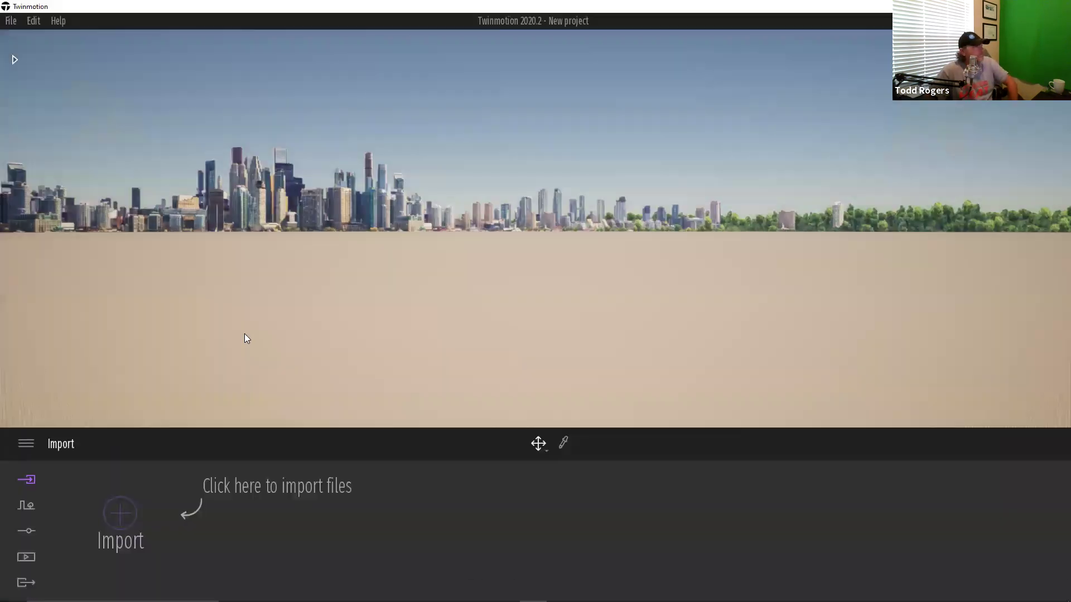
Choose IM_Export.fbx from Desktop > Temp > Autodesk Presentation for import
click(119, 513)
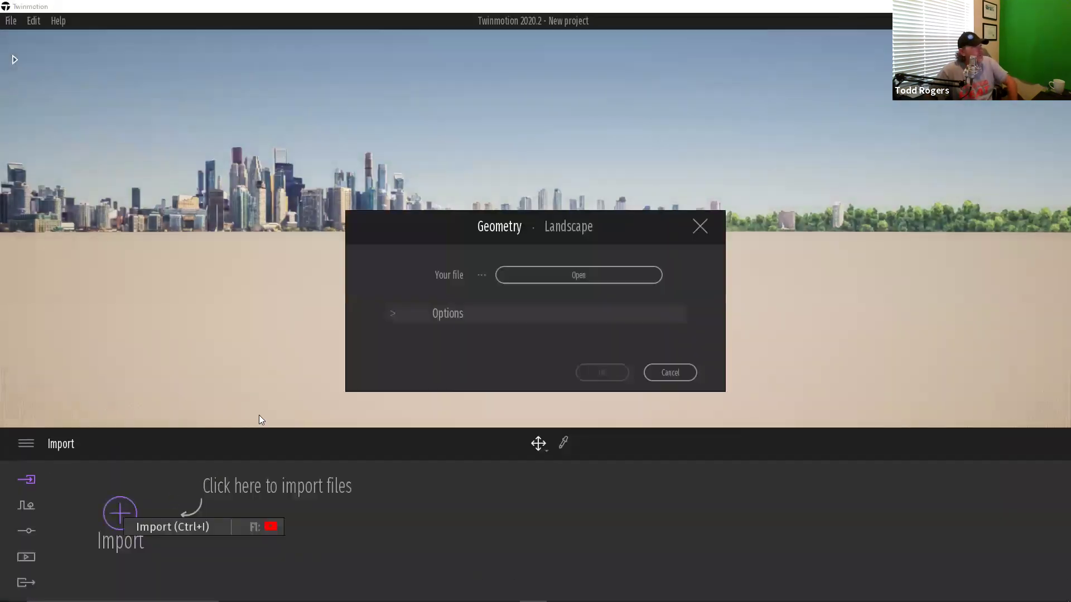
click(578, 275)
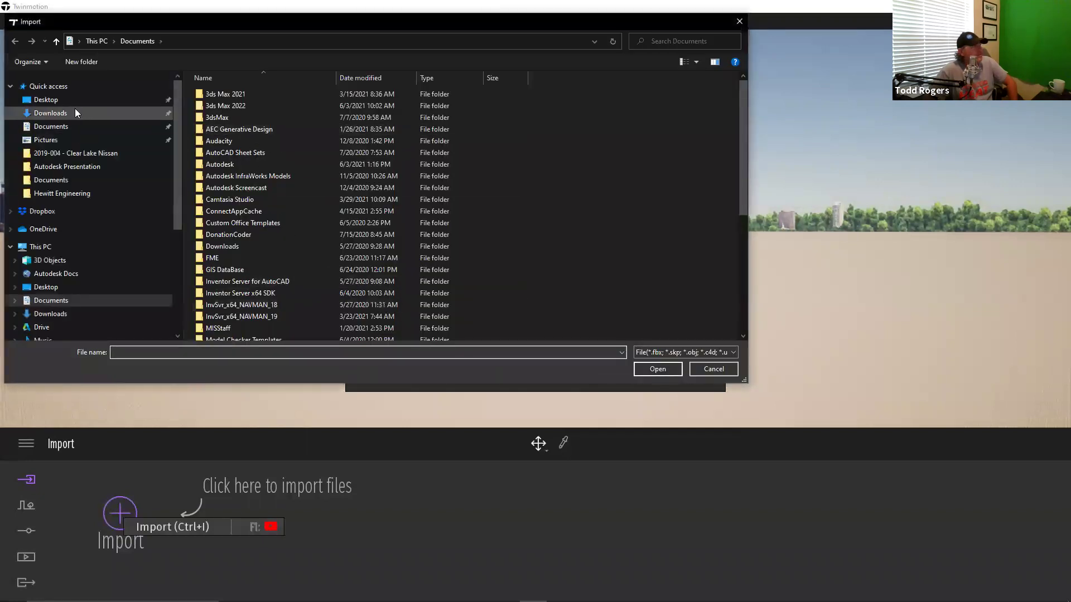
click(68, 100)
double_click(223, 101)
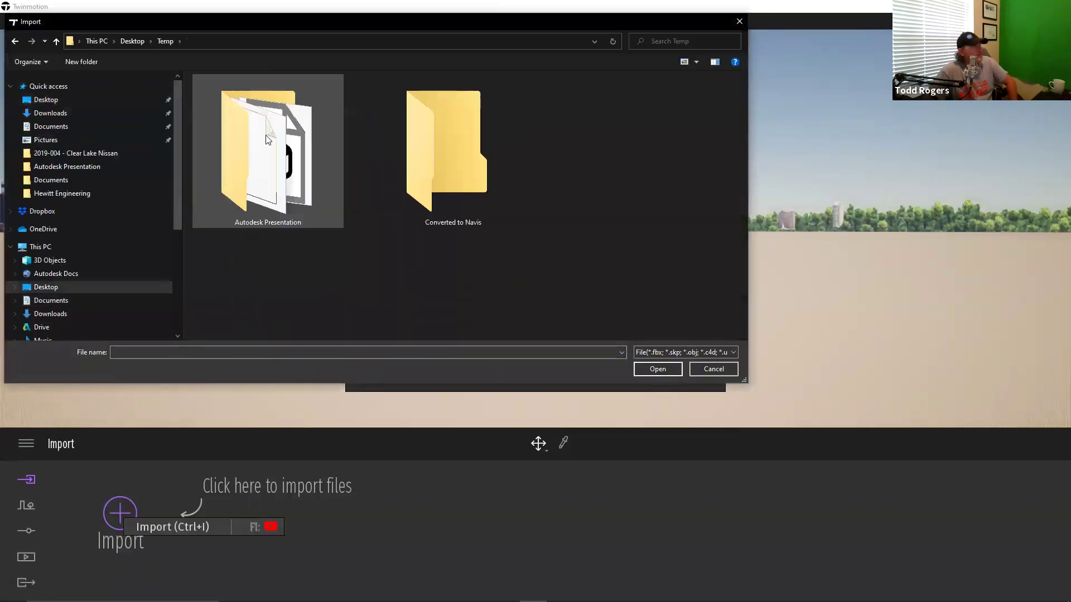
double_click(266, 144)
click(248, 107)
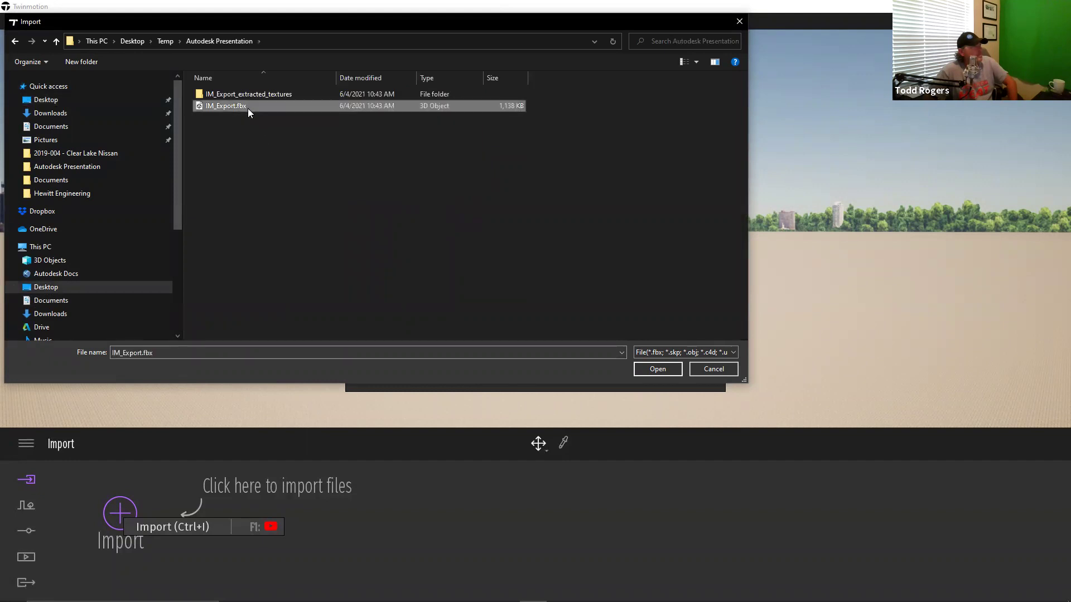
click(654, 369)
Import it with a chosen collapse grouping and both material versions kept, reimport, then close Twinmotion
click(484, 315)
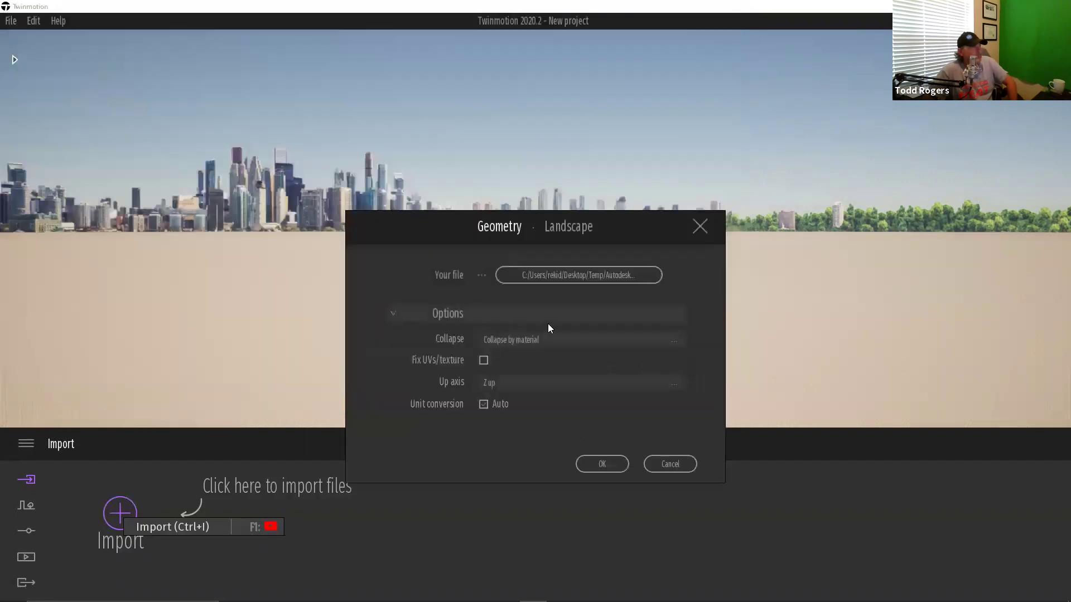
click(545, 340)
click(627, 353)
click(612, 465)
click(552, 322)
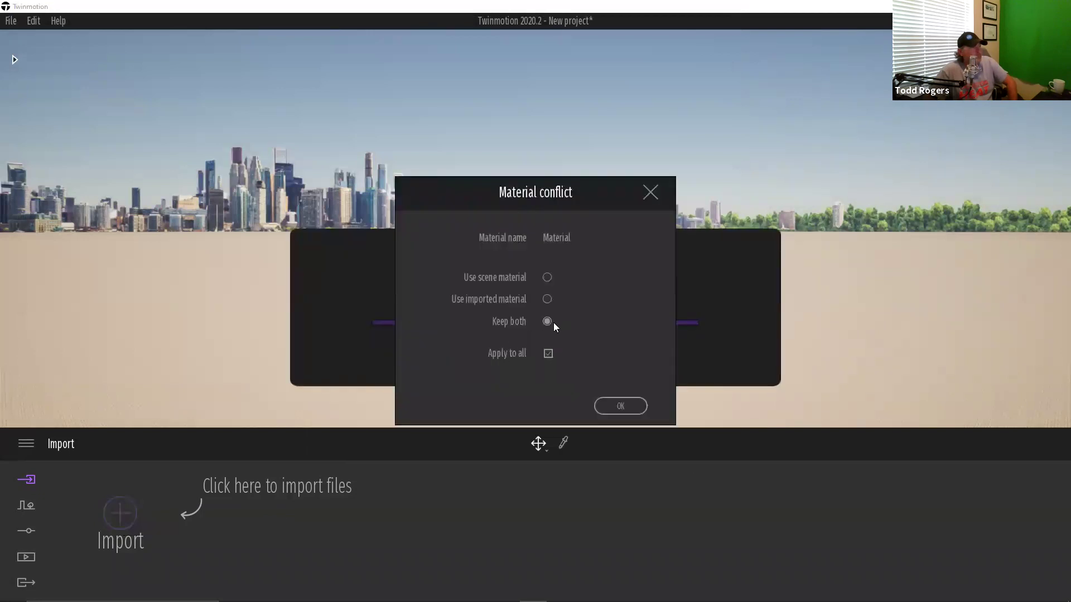
click(622, 404)
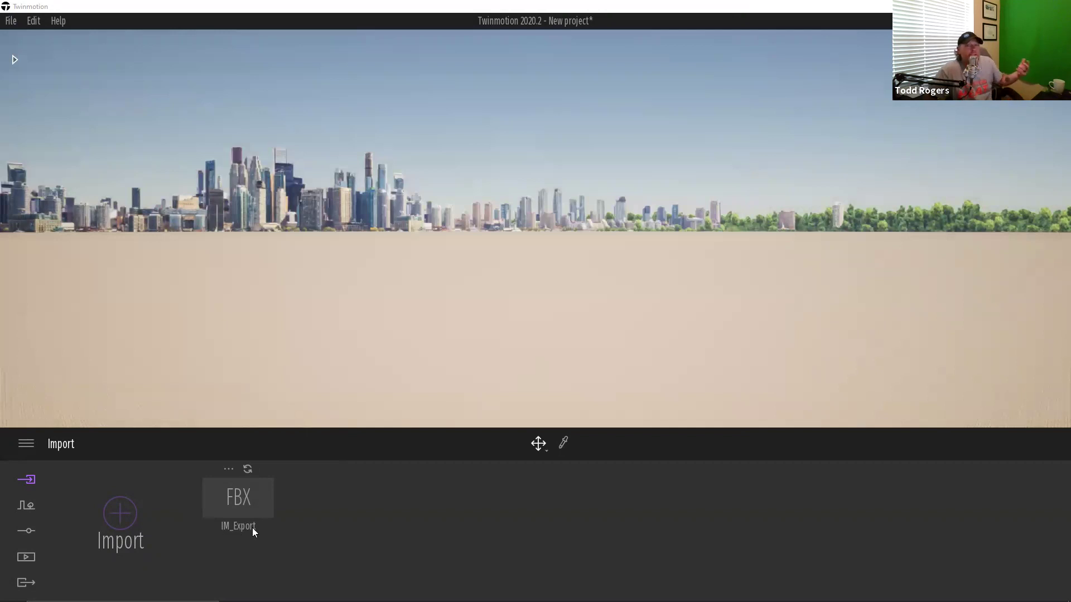
click(248, 470)
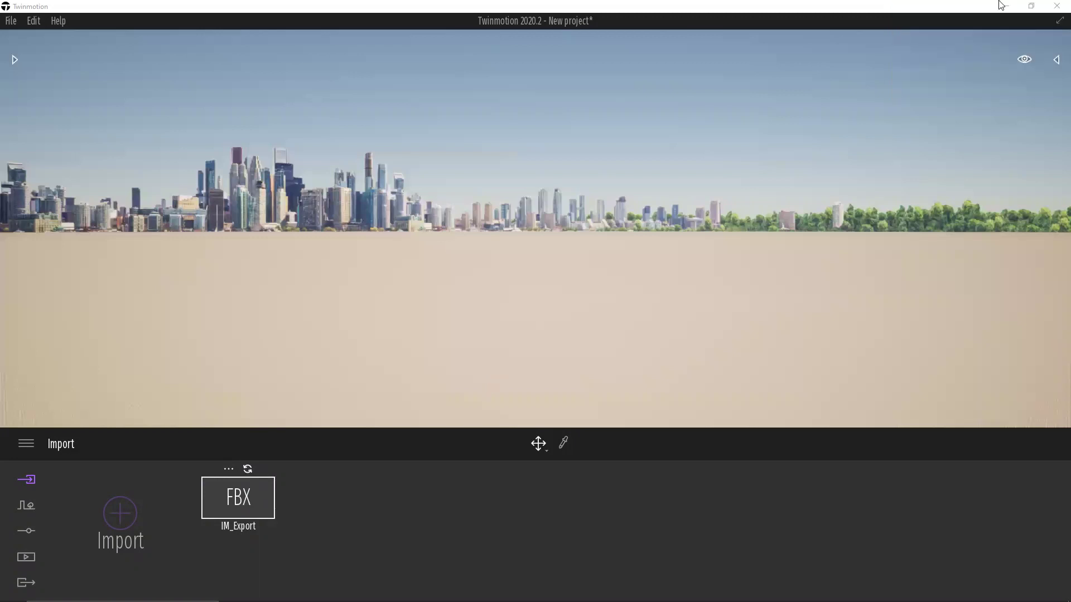
click(1057, 6)
Exit Twinmotion without saving, zoom and pan to centre the green corridor, and bring up the Epic launcher
click(564, 353)
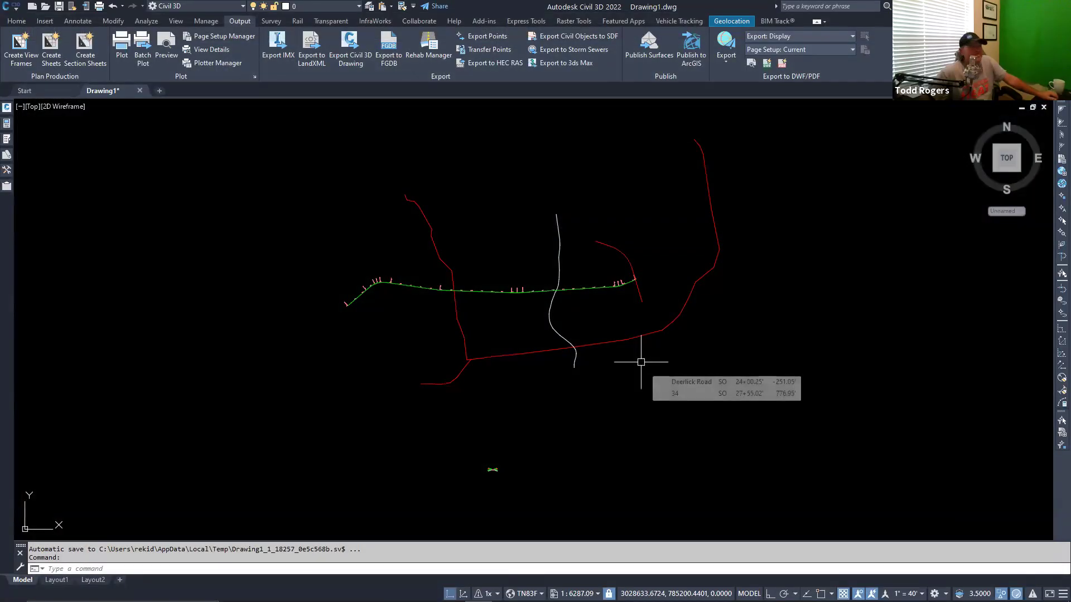
scroll(641, 362, up, 4)
middle_drag(634, 375, 614, 401)
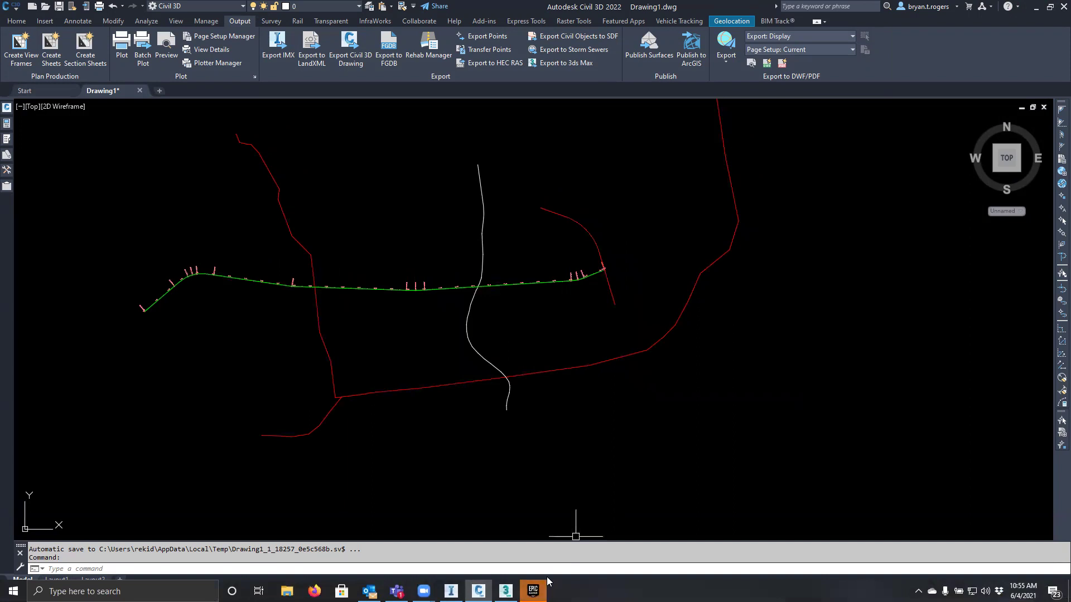
click(533, 591)
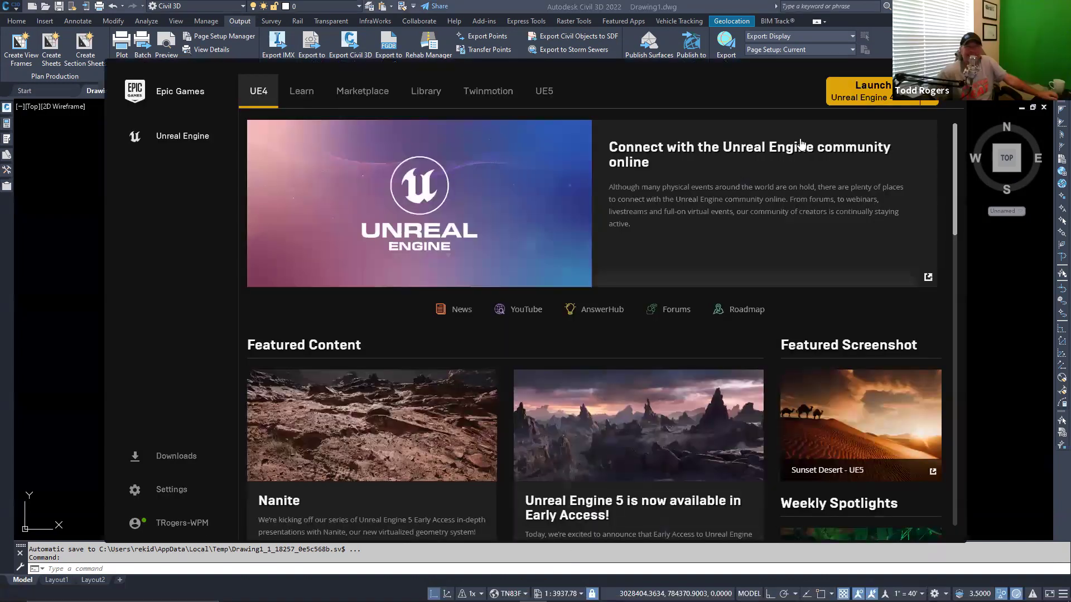